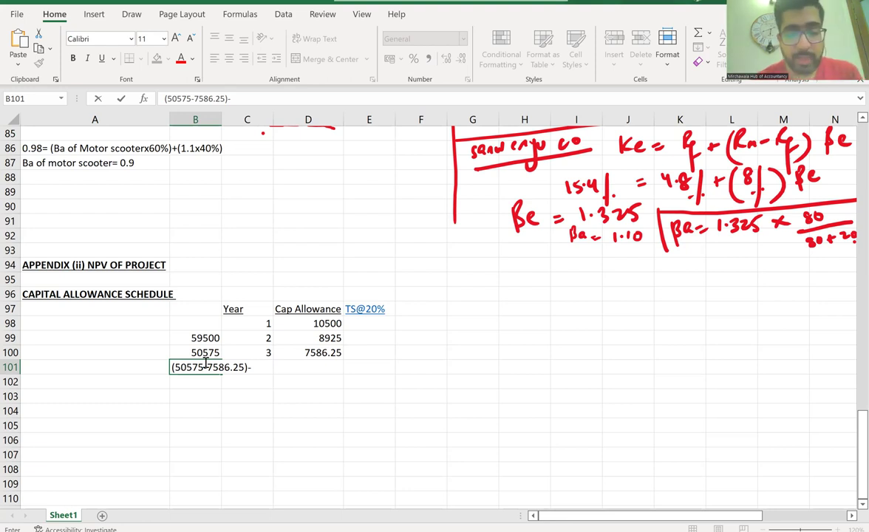
Step: Complete the year 4 balance in B101 as the formula =(50575-7586.25)-20000
{"action": "type", "text": "20000"}
{"action": "key", "text": "Return"}
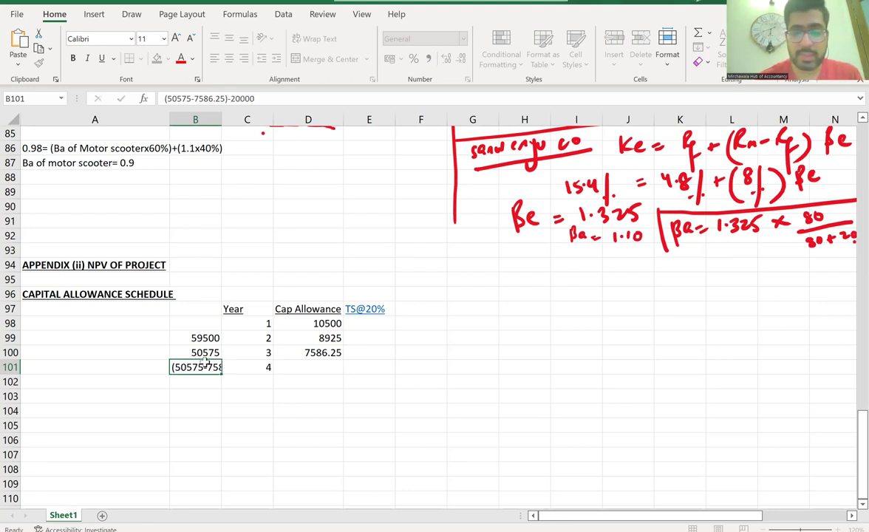
{"action": "left_click", "coordinate": [218, 367]}
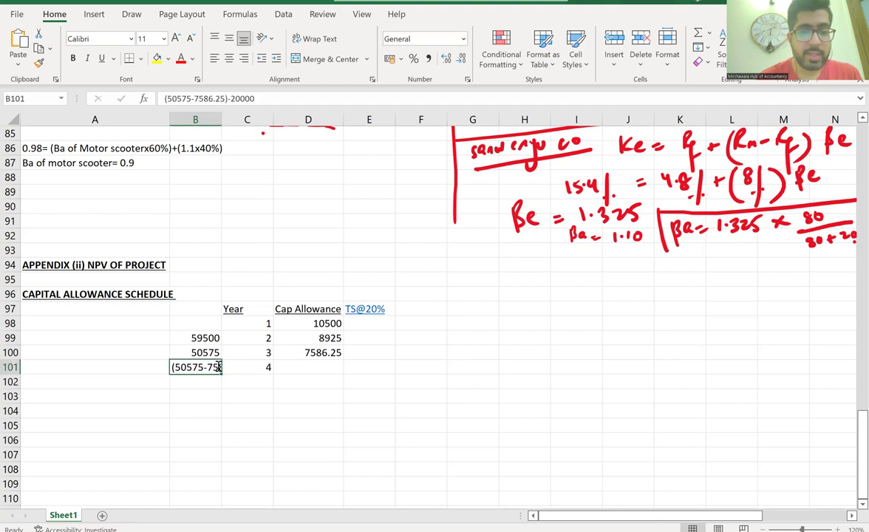
{"action": "double_click", "coordinate": [207, 367]}
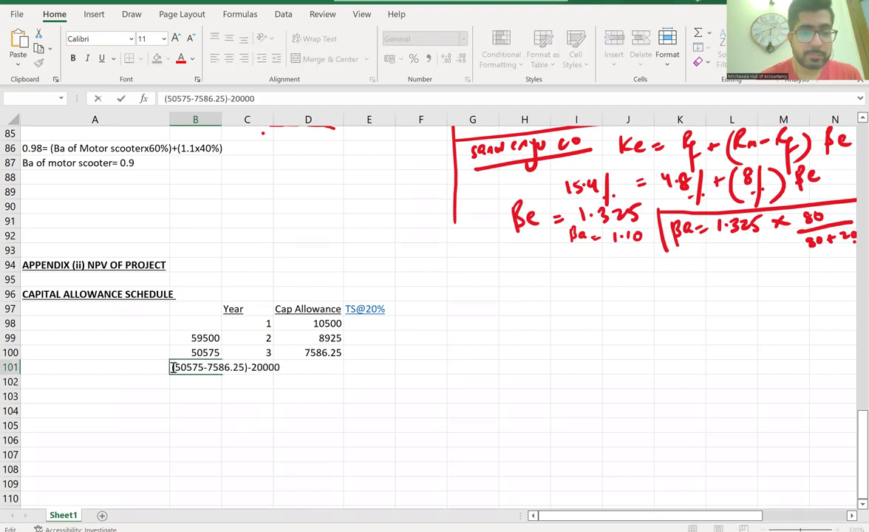
{"action": "type", "text": "="}
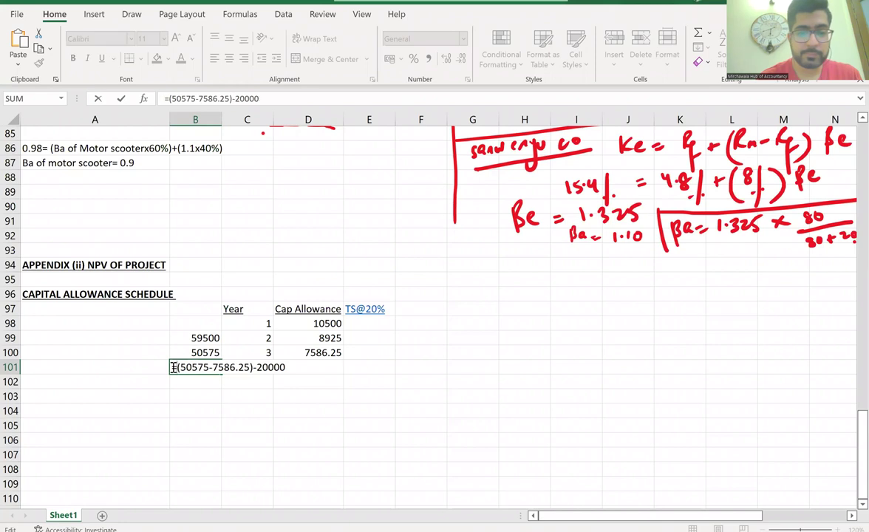
{"action": "key", "text": "Return"}
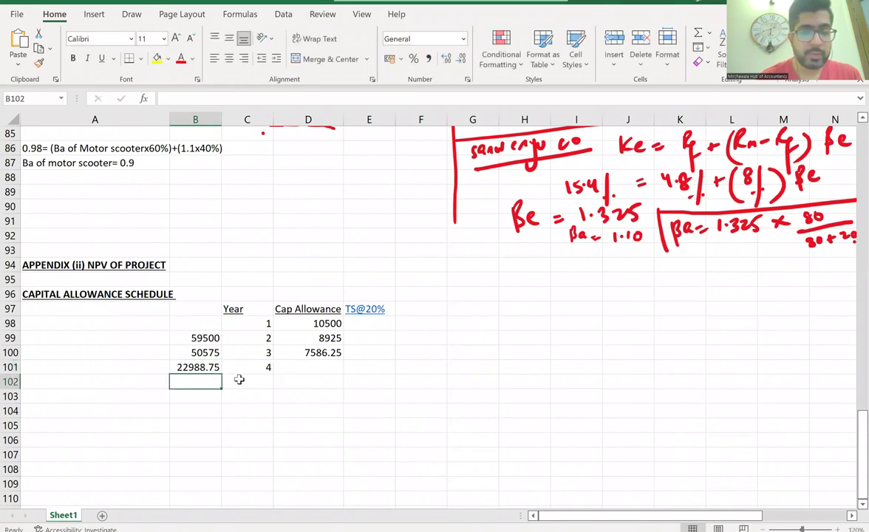
Step: Set the year 4 capital allowance in D101 equal to B101
{"action": "left_click", "coordinate": [309, 369]}
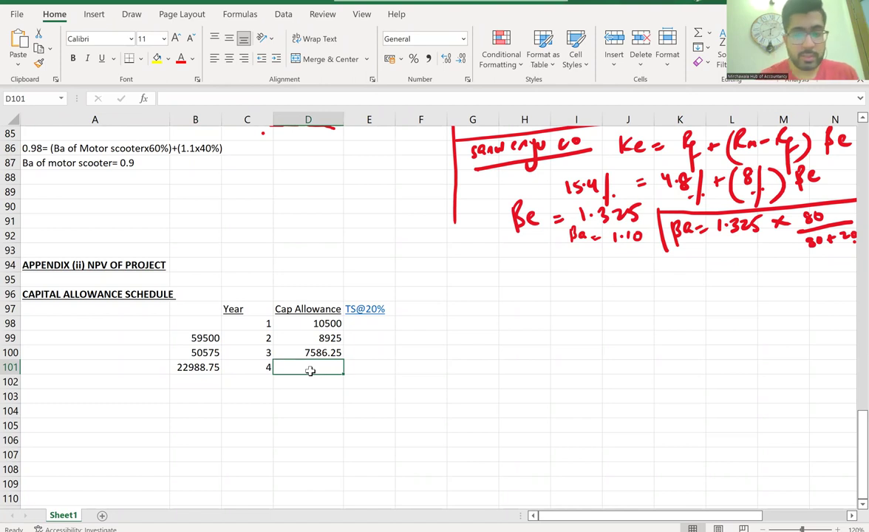
{"action": "type", "text": "=B101"}
{"action": "key", "text": "Return"}
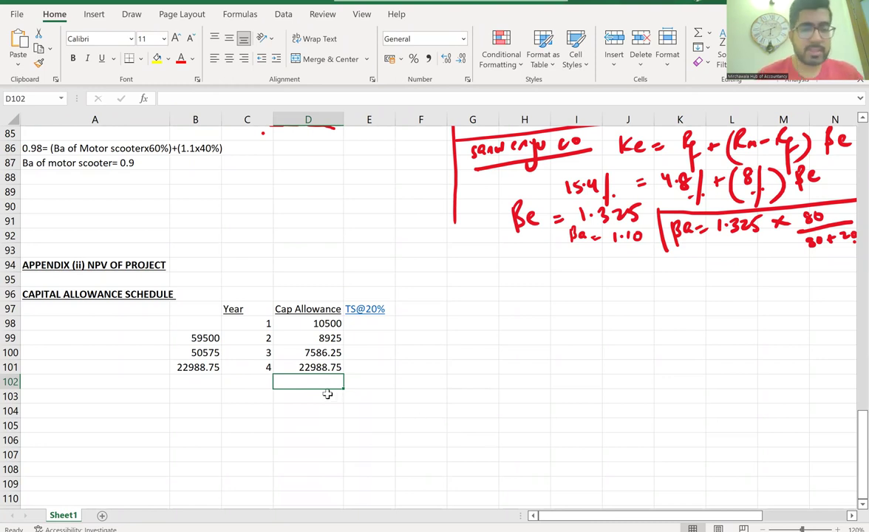
Step: Review the formulas in D100 and B101, and check the project details in the question PDF
{"action": "left_click", "coordinate": [295, 354]}
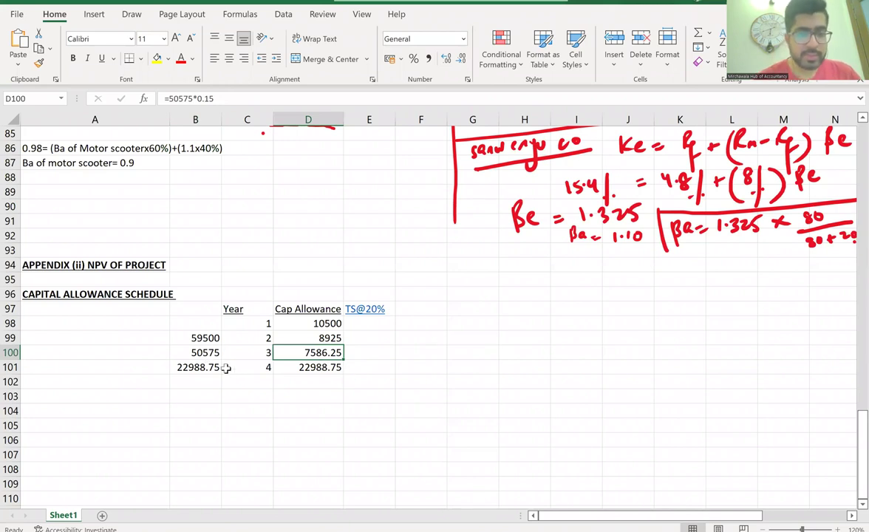
{"action": "double_click", "coordinate": [205, 367]}
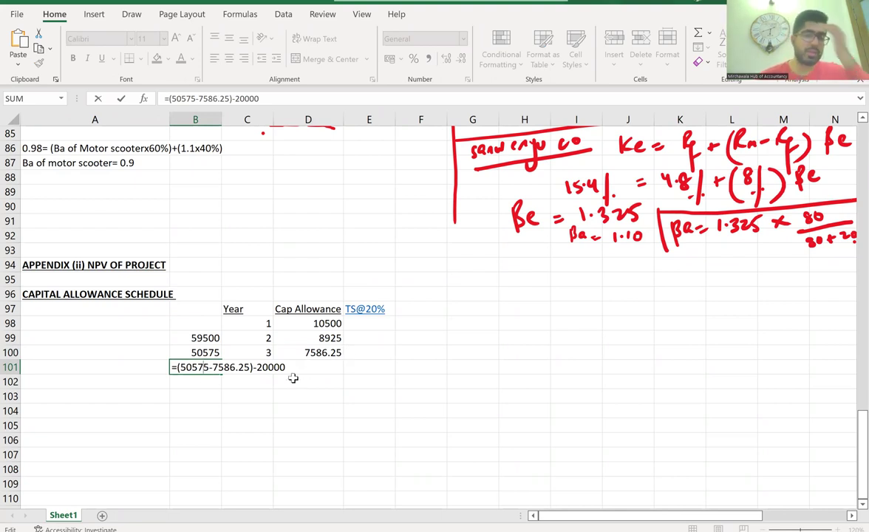
{"action": "key", "text": "Return"}
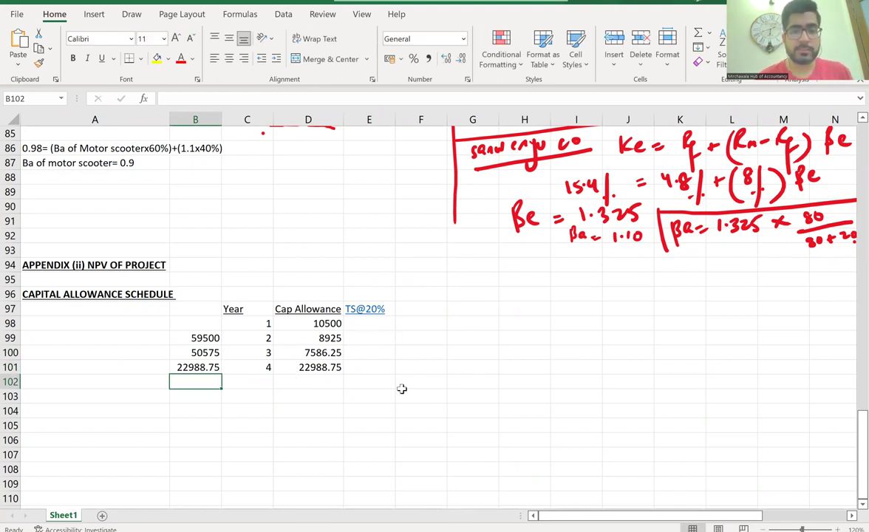
{"action": "key", "text": "alt+Tab"}
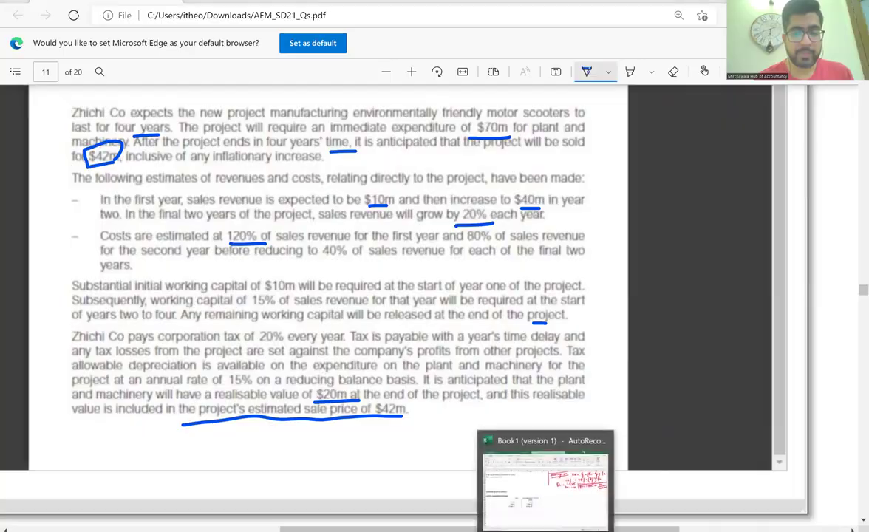
{"action": "key", "text": "alt+Tab"}
Step: Calculate the 20% tax savings one year in arrears, entering =D98*0.2 in E99 and =D99*0.2 in E100
{"action": "left_click", "coordinate": [384, 337]}
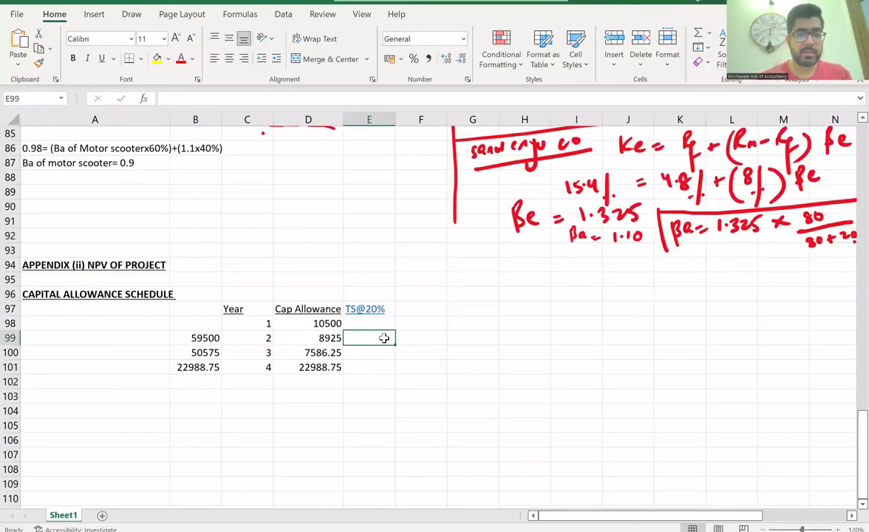
{"action": "type", "text": "="}
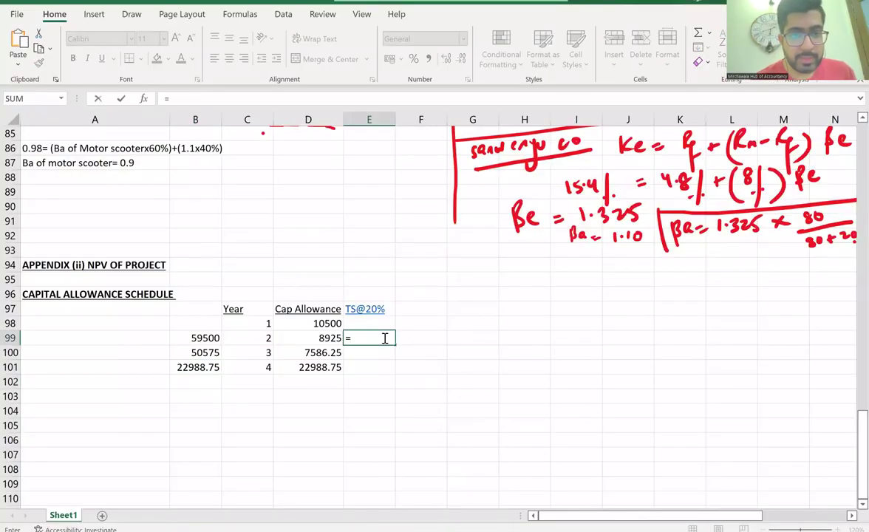
{"action": "type", "text": "d98*0.2"}
{"action": "key", "text": "Return"}
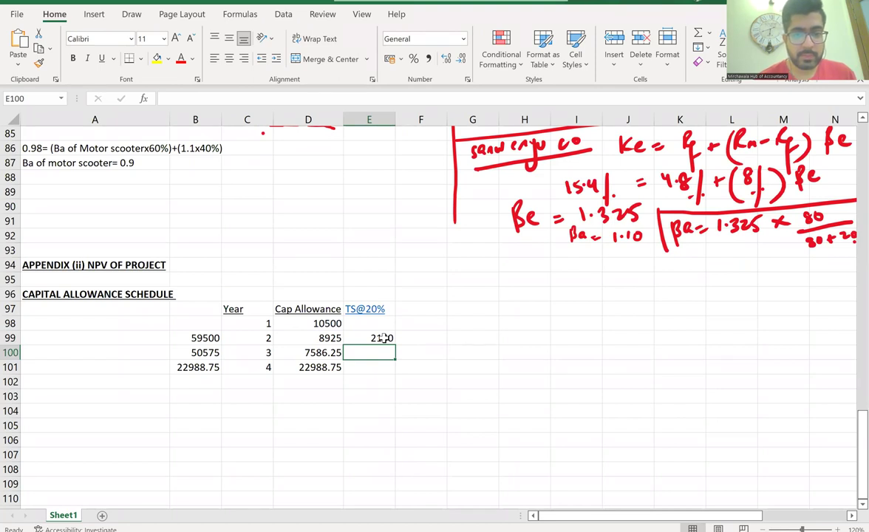
{"action": "type", "text": "=d"}
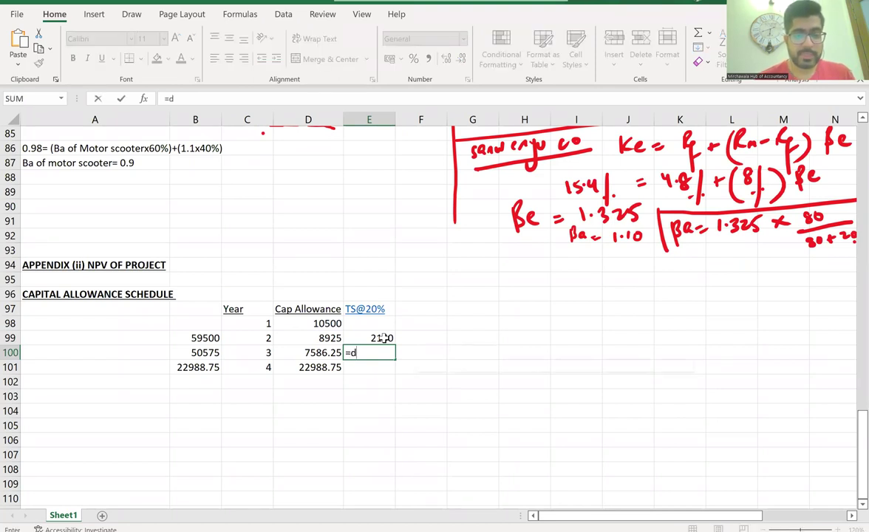
{"action": "type", "text": "99*"}
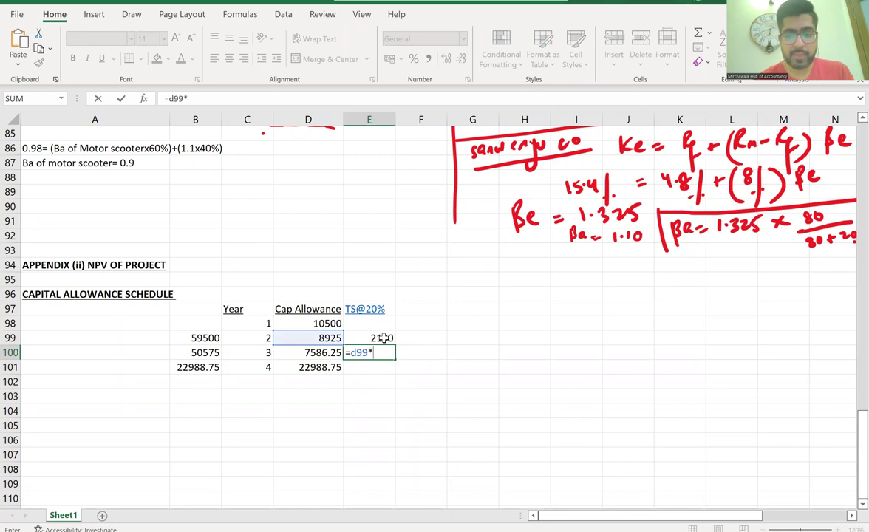
{"action": "type", "text": "0.2"}
{"action": "key", "text": "Return"}
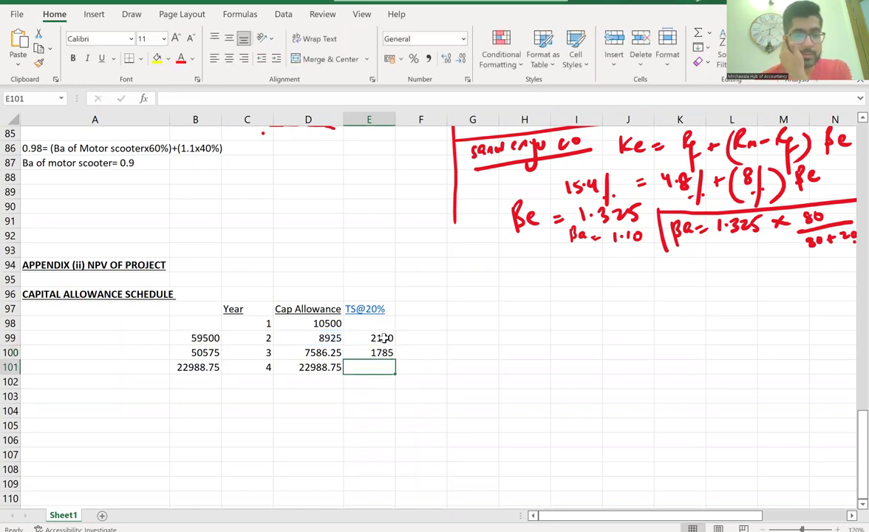
Step: Fill the tax saving formula from E100 down to E102 and check the year 4 entries
{"action": "left_click", "coordinate": [393, 354]}
{"action": "left_click_drag", "start_coordinate": [395, 359], "coordinate": [396, 387]}
{"action": "left_click", "coordinate": [433, 392]}
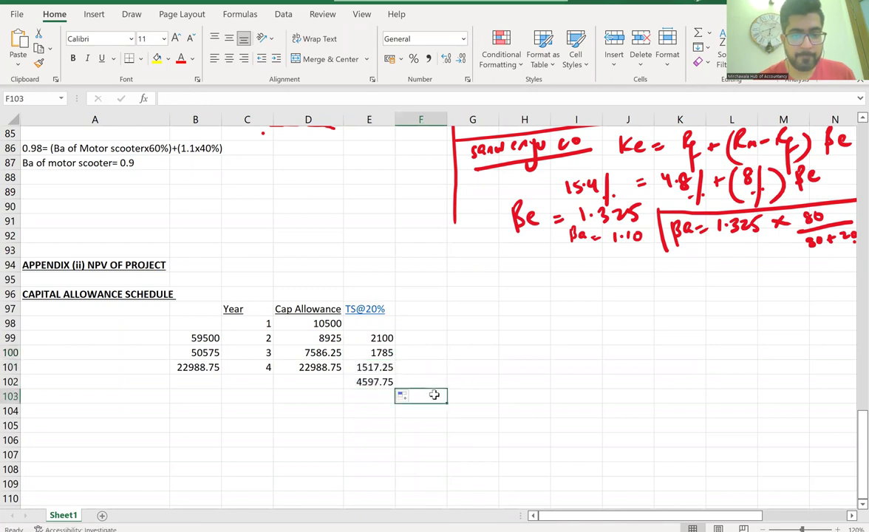
{"action": "left_click", "coordinate": [383, 368]}
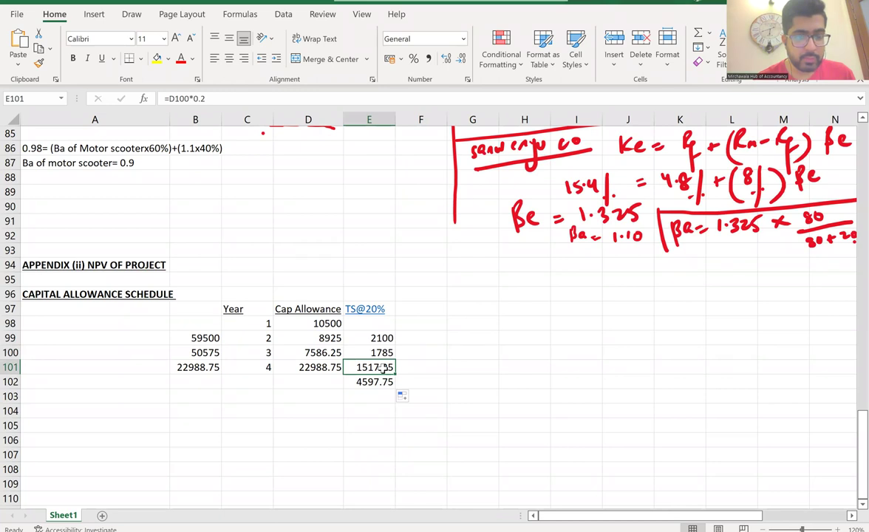
{"action": "left_click", "coordinate": [329, 368]}
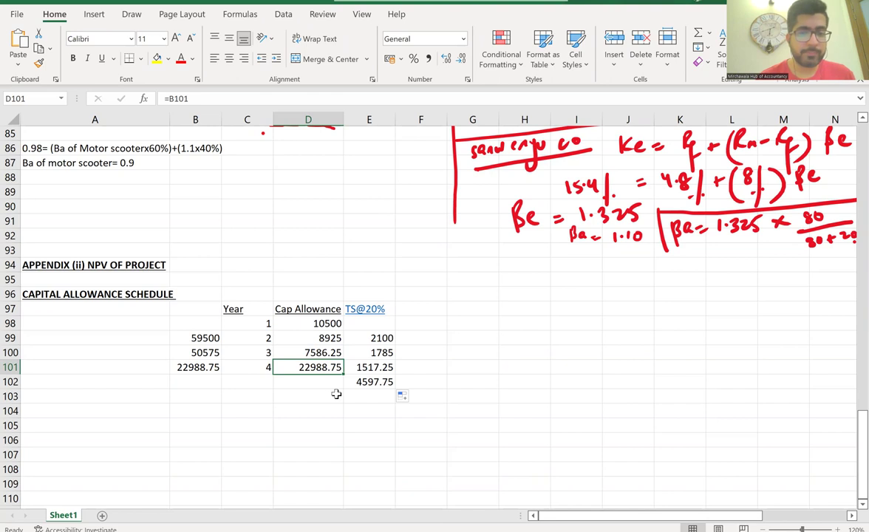
Step: Add year 5 to the schedule's Year column in C102
{"action": "left_click", "coordinate": [266, 381]}
{"action": "type", "text": "5"}
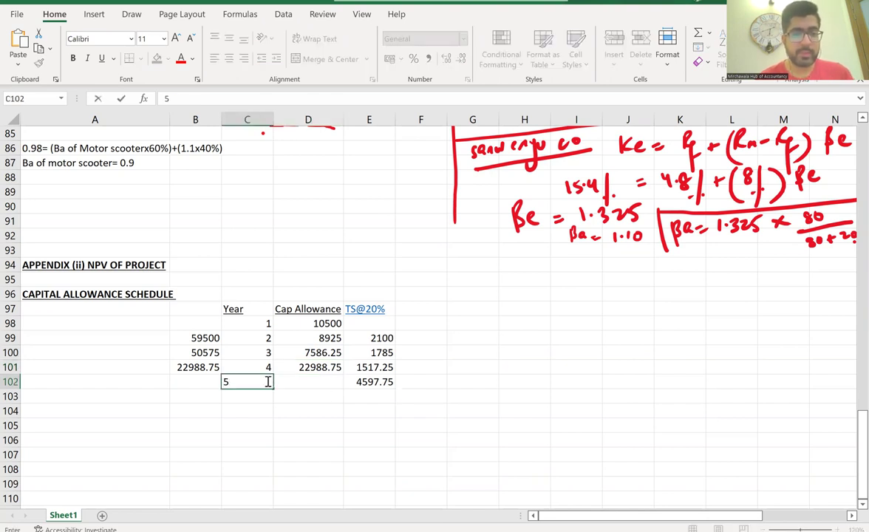
{"action": "left_click", "coordinate": [292, 431]}
Step: Highlight the capital allowance table B97:E102 with a yellow fill
{"action": "left_click", "coordinate": [205, 322]}
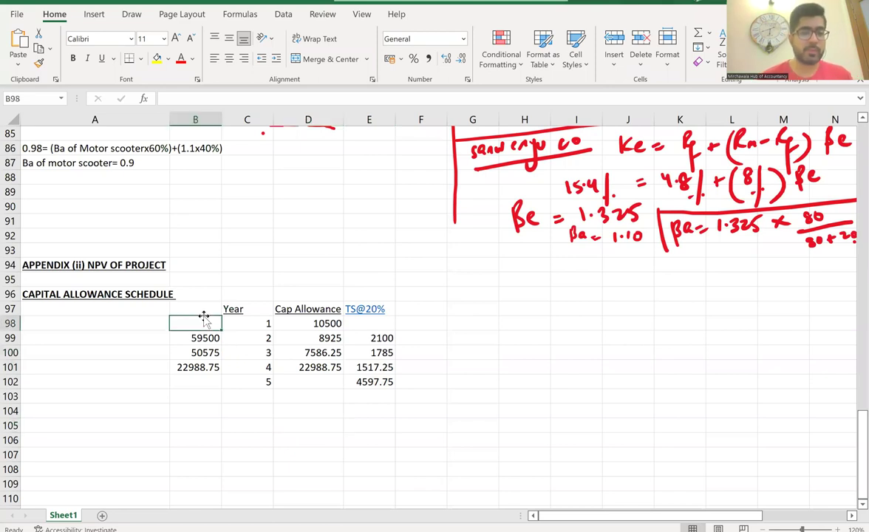
{"action": "left_click", "coordinate": [204, 308]}
{"action": "key", "text": "shift+Right"}
{"action": "key", "text": "shift+Right"}
{"action": "key", "text": "shift+Right"}
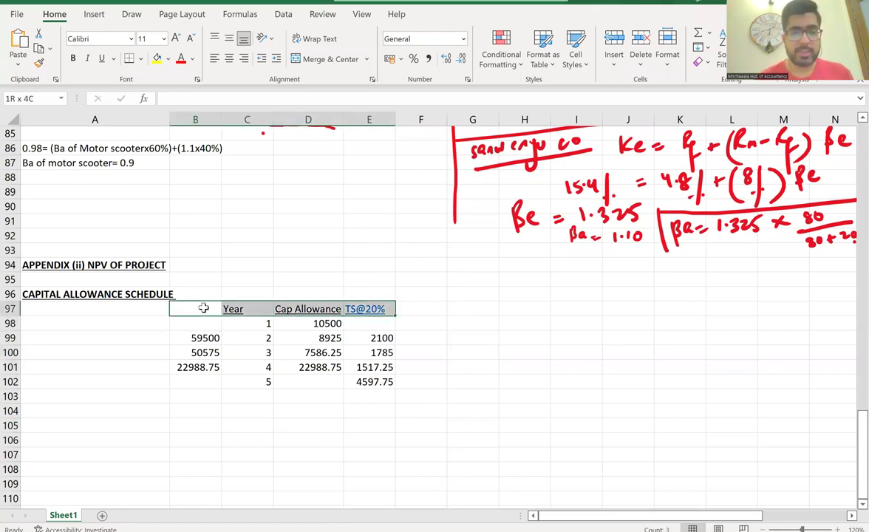
{"action": "key", "text": "shift+Down"}
{"action": "key", "text": "shift+Down"}
{"action": "key", "text": "shift+Down"}
{"action": "key", "text": "shift+Down"}
{"action": "key", "text": "shift+Down"}
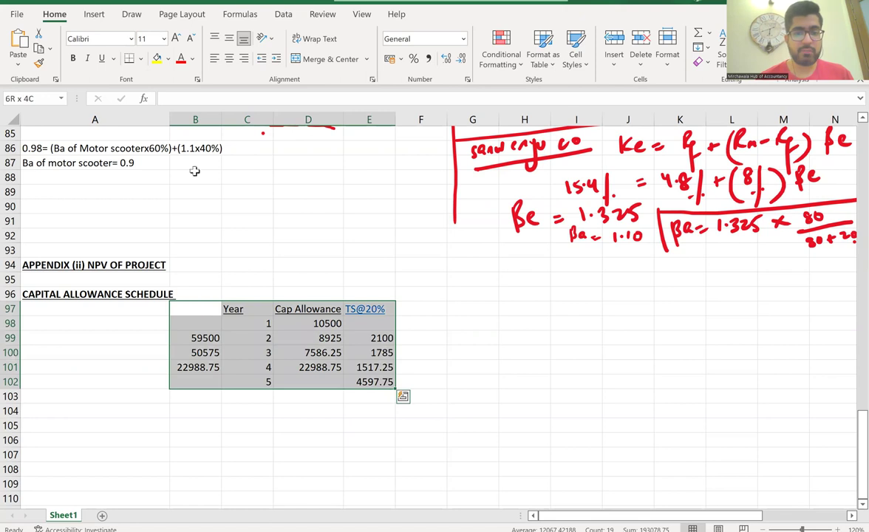
{"action": "left_click", "coordinate": [156, 58]}
{"action": "left_click", "coordinate": [500, 314]}
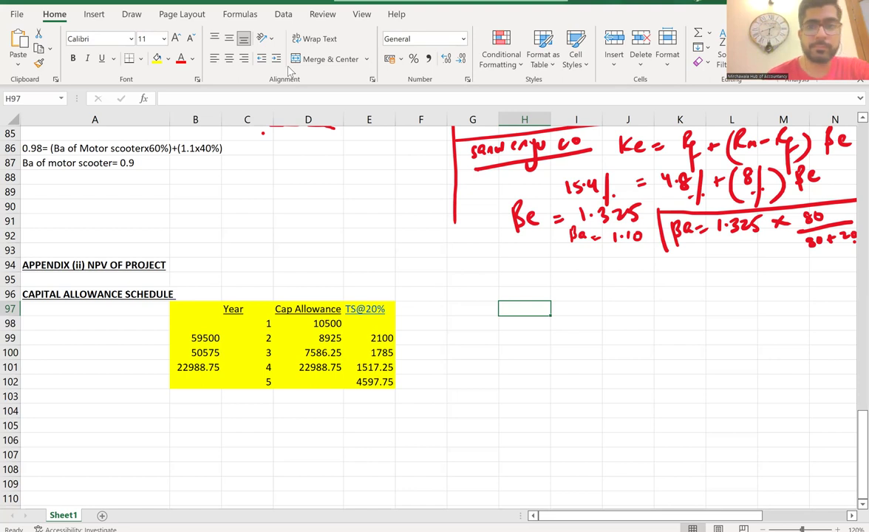
{"action": "key", "text": "alt+Tab"}
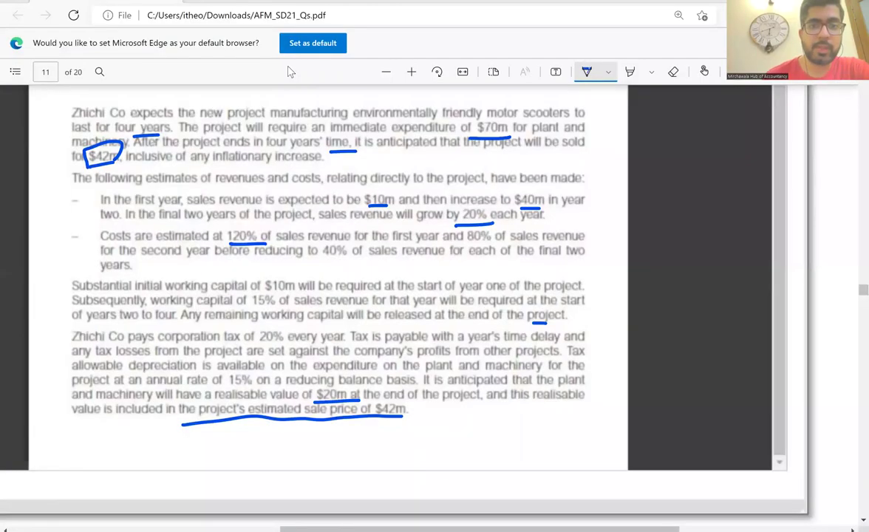
{"action": "key", "text": "alt+Tab"}
{"action": "left_click", "coordinate": [524, 308]}
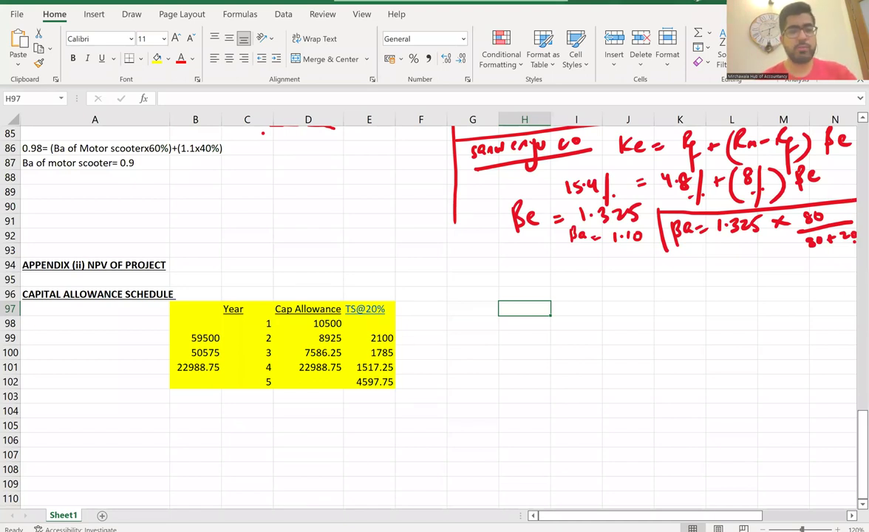
{"action": "left_click", "coordinate": [574, 310]}
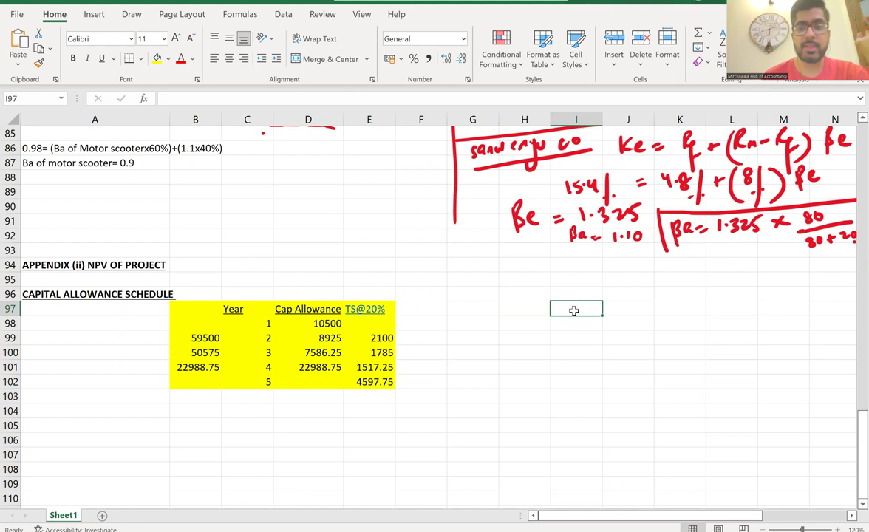
{"action": "type", "text": "0"}
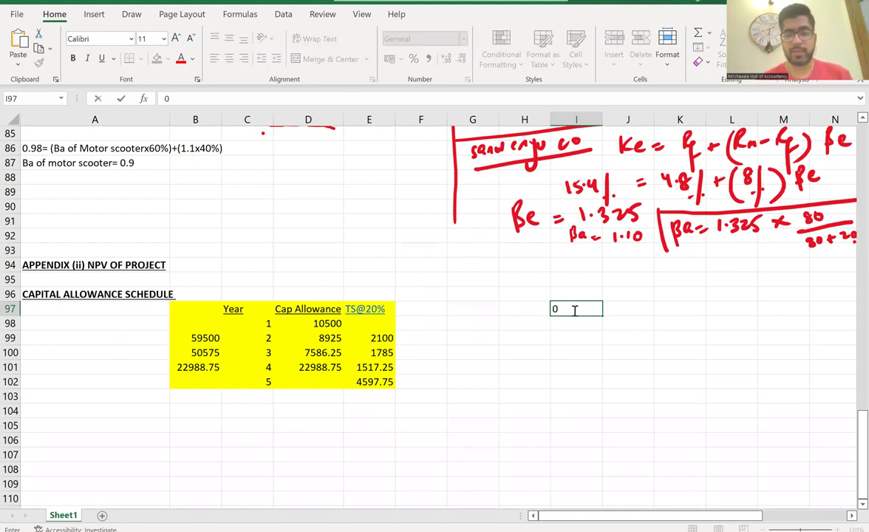
{"action": "key", "text": "Tab"}
{"action": "type", "text": "1"}
{"action": "key", "text": "Tab"}
{"action": "type", "text": "2"}
{"action": "key", "text": "Tab"}
{"action": "type", "text": "3"}
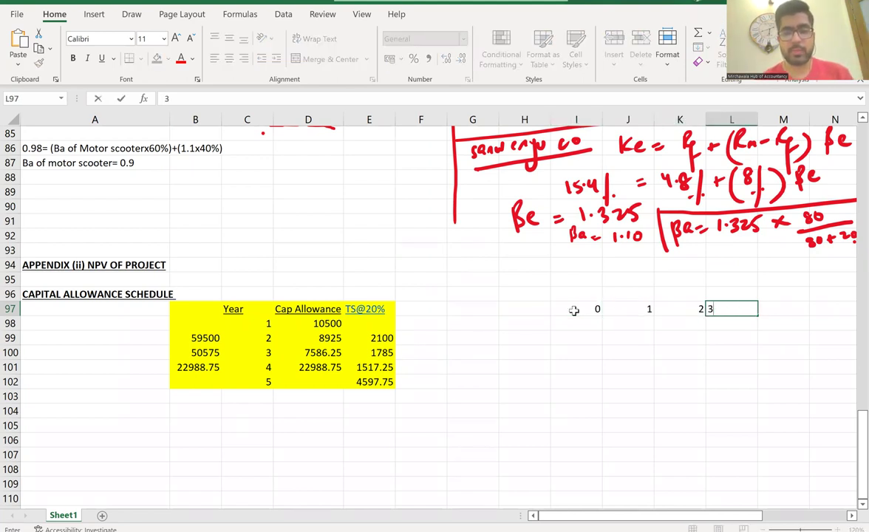
{"action": "key", "text": "Tab"}
{"action": "type", "text": "4"}
{"action": "key", "text": "Tab"}
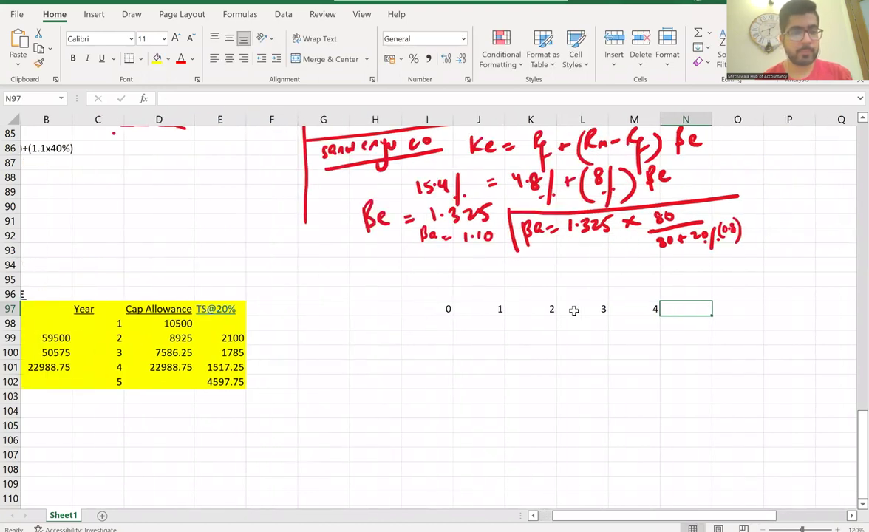
{"action": "key", "text": "Left"}
{"action": "key", "text": "Left"}
{"action": "key", "text": "Left"}
{"action": "key", "text": "Left"}
{"action": "key", "text": "Left"}
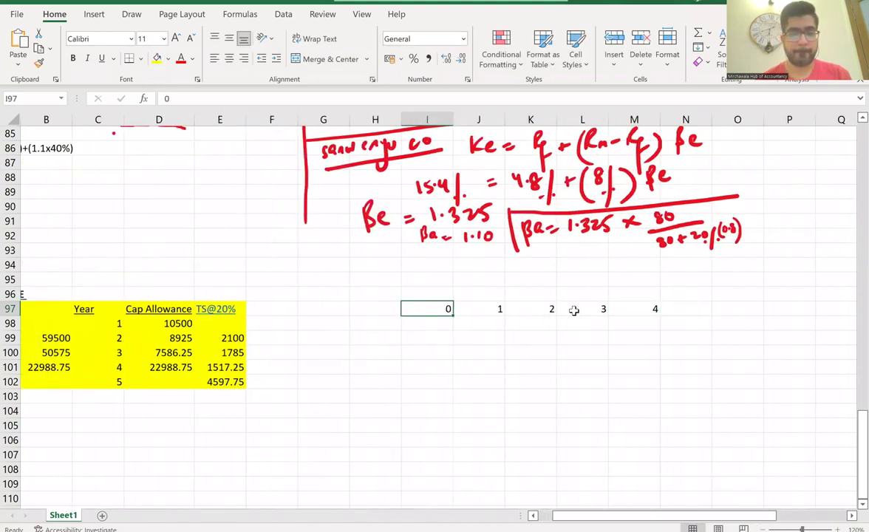
{"action": "key", "text": "shift+Right"}
{"action": "key", "text": "shift+Right"}
{"action": "key", "text": "shift+Right"}
{"action": "key", "text": "shift+Right"}
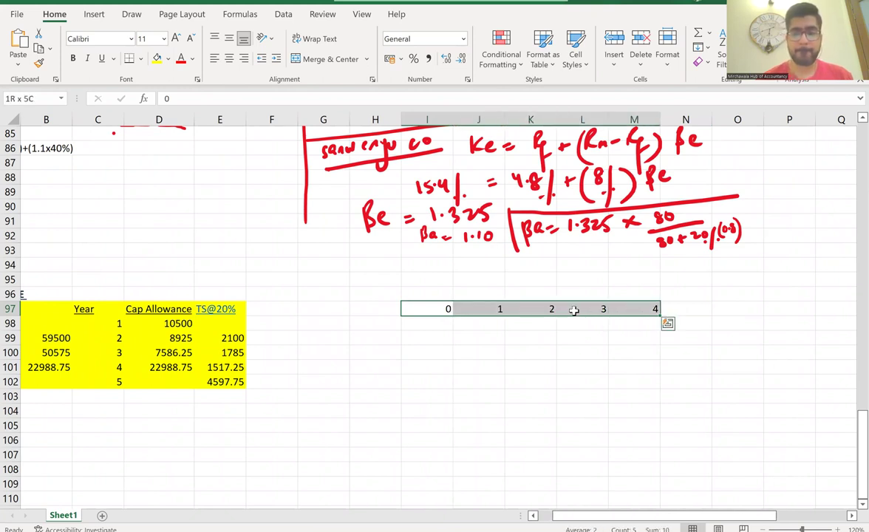
{"action": "key", "text": "Delete"}
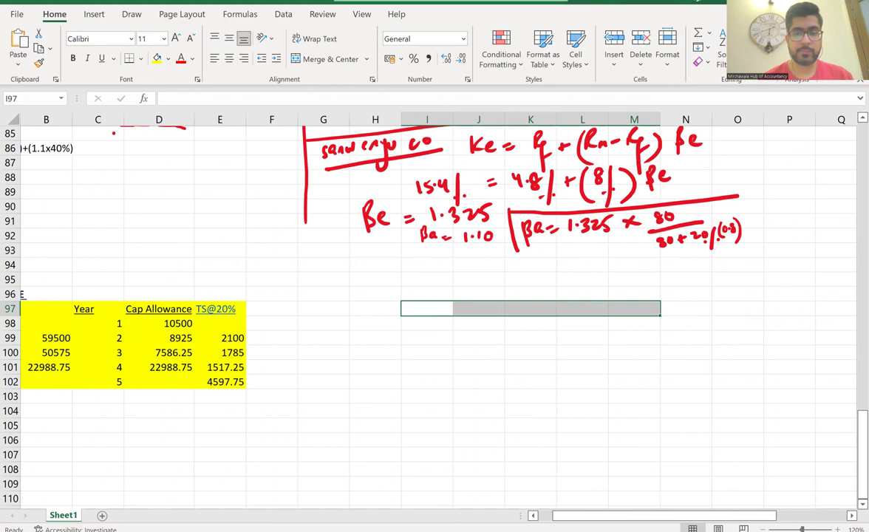
{"action": "scroll", "coordinate": [523, 345], "scroll_direction": "left", "scroll_amount": 3}
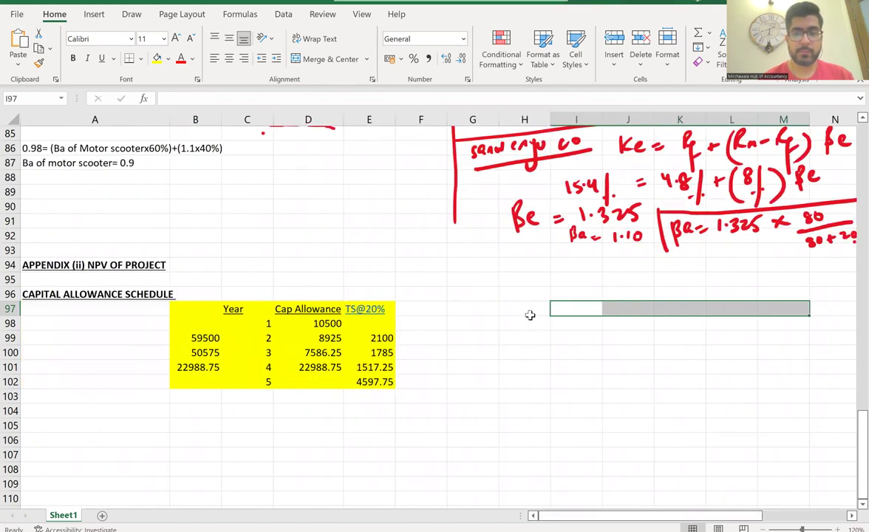
Step: Enter the project year headings 0, 1, 2, 3 and 4 across H97:L97
{"action": "left_click", "coordinate": [529, 314]}
{"action": "type", "text": "0"}
{"action": "key", "text": "Tab"}
{"action": "type", "text": "12"}
{"action": "key", "text": "Tab"}
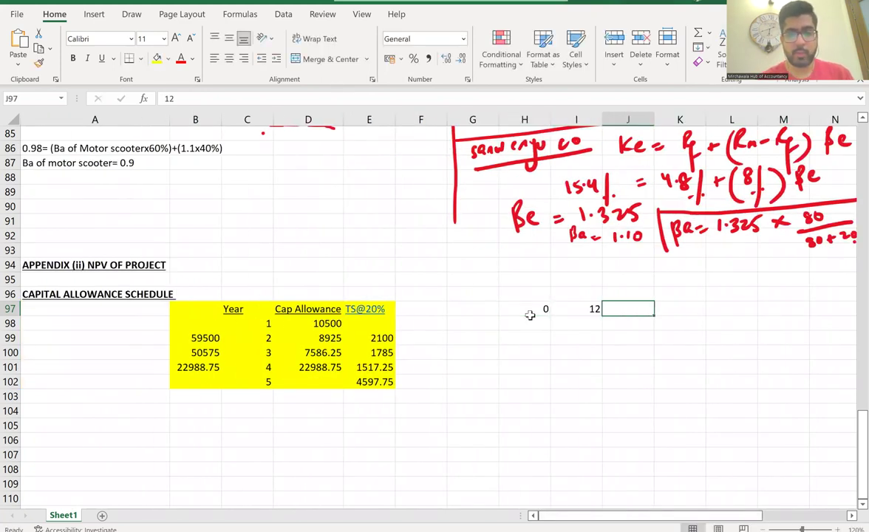
{"action": "type", "text": "1"}
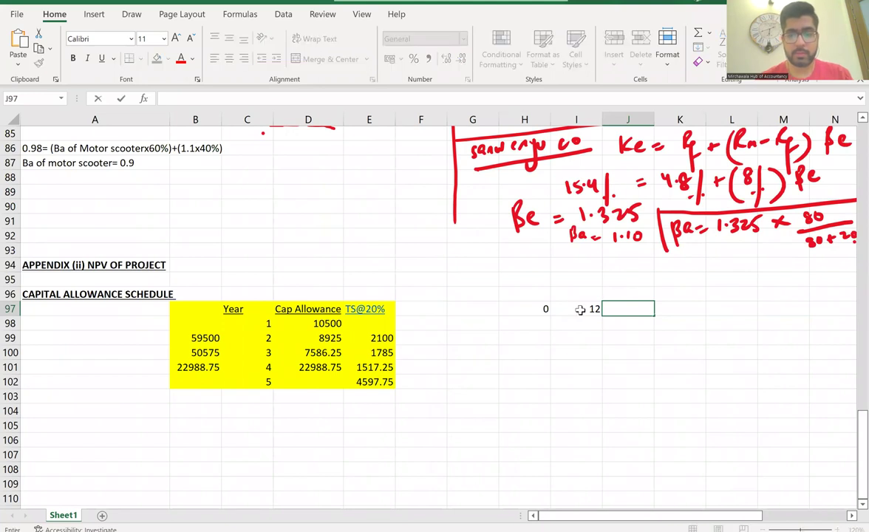
{"action": "key", "text": "Left"}
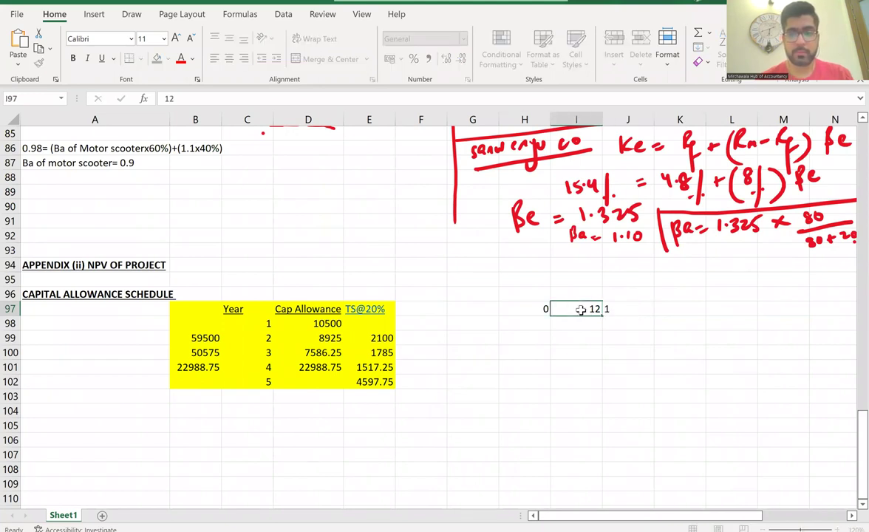
{"action": "type", "text": "1"}
{"action": "key", "text": "Tab"}
{"action": "type", "text": "2"}
{"action": "key", "text": "Tab"}
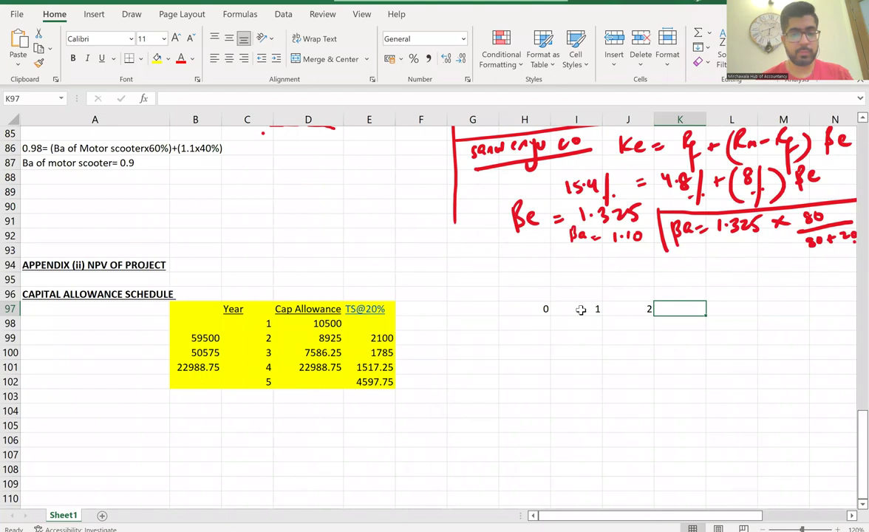
{"action": "type", "text": "3"}
{"action": "key", "text": "Tab"}
{"action": "type", "text": "4"}
{"action": "key", "text": "Return"}
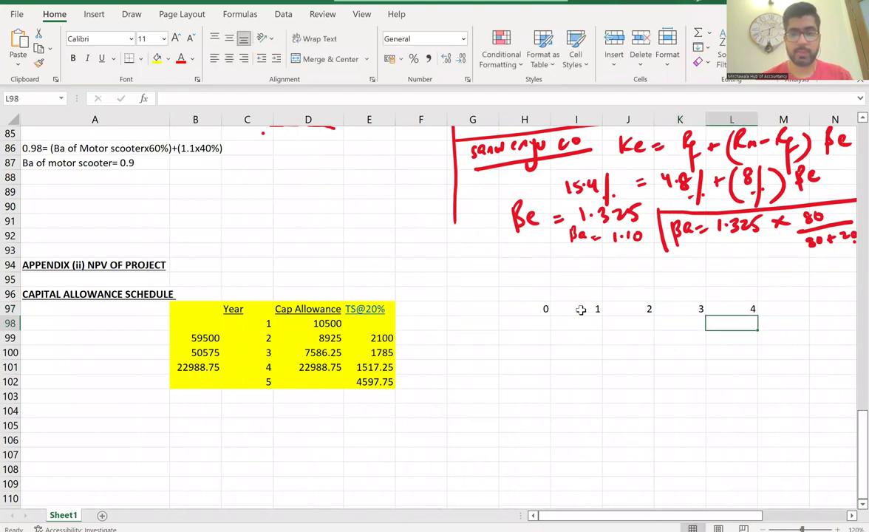
Step: Underline the year headings in H97:L97
{"action": "left_click", "coordinate": [546, 311]}
{"action": "key", "text": "shift+Right"}
{"action": "key", "text": "shift+Right"}
{"action": "key", "text": "shift+Right"}
{"action": "key", "text": "shift+Right"}
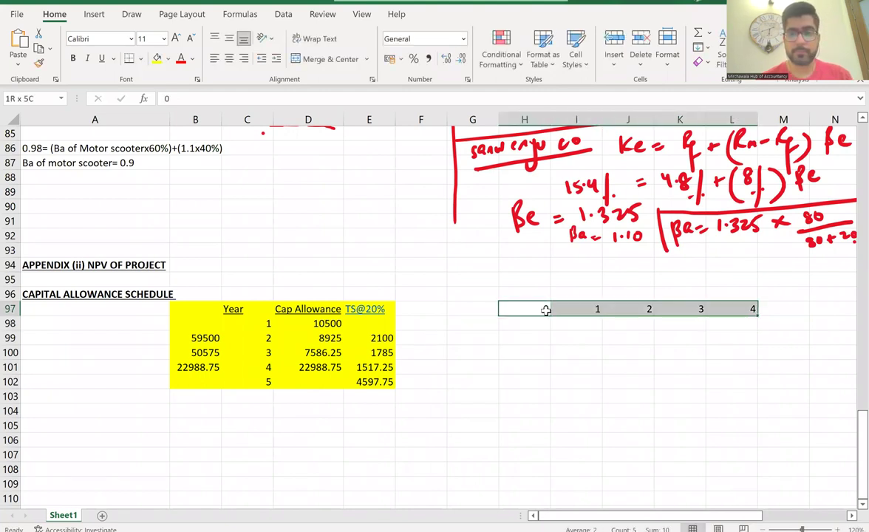
{"action": "left_click", "coordinate": [102, 59]}
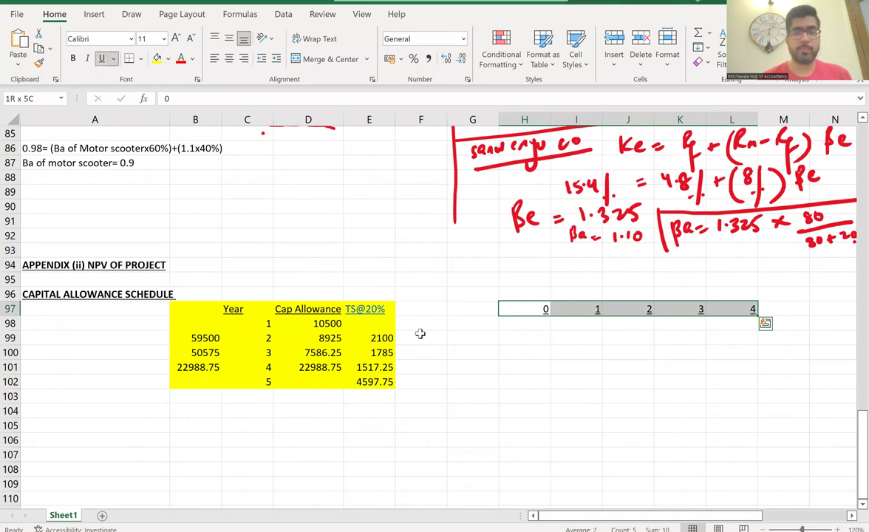
Step: Add an Inv row label in G98 and enter the year 0 outlay as =-70000 in H98
{"action": "left_click", "coordinate": [467, 331]}
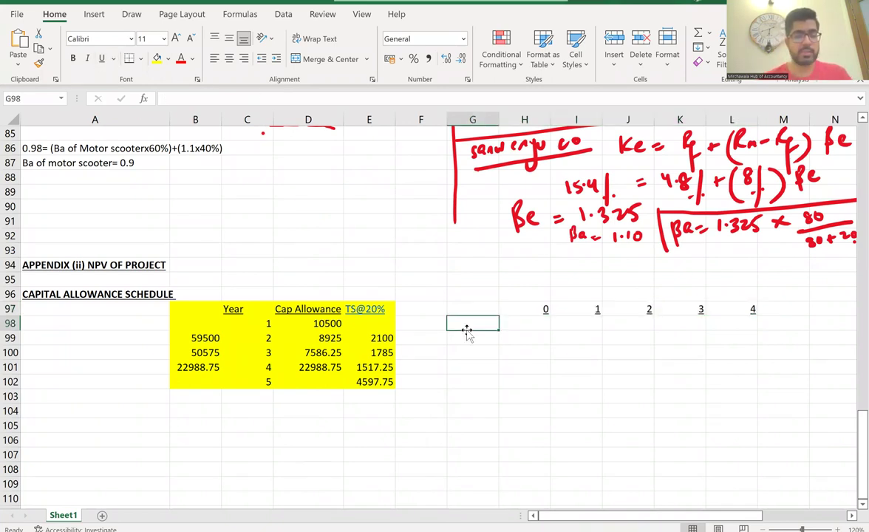
{"action": "type", "text": "Inv"}
{"action": "key", "text": "Tab"}
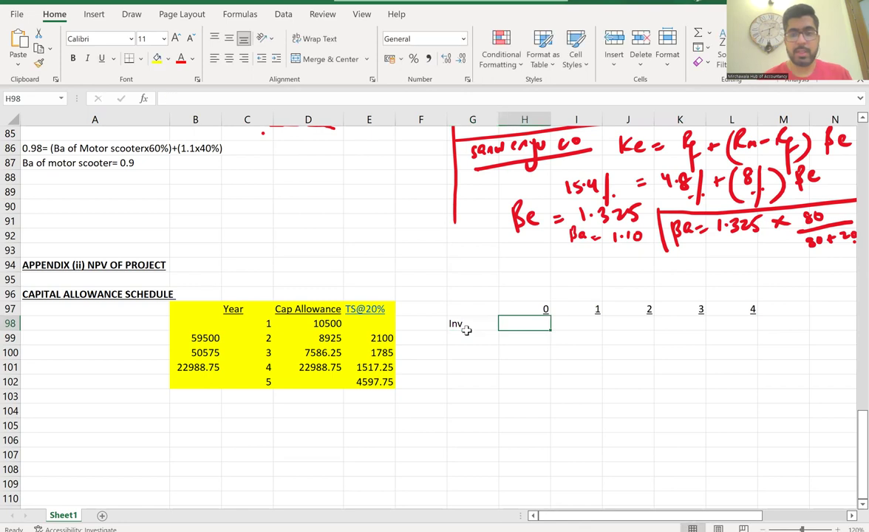
{"action": "type", "text": "="}
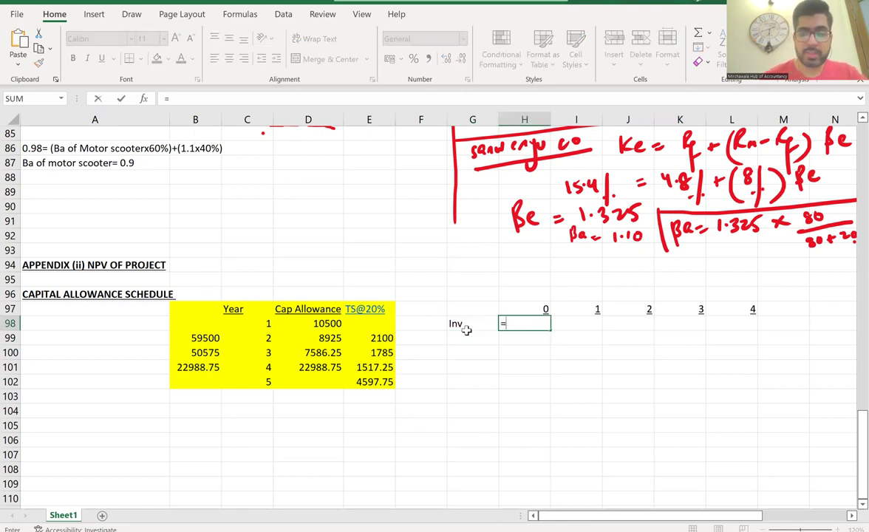
{"action": "type", "text": "-70000"}
{"action": "key", "text": "Return"}
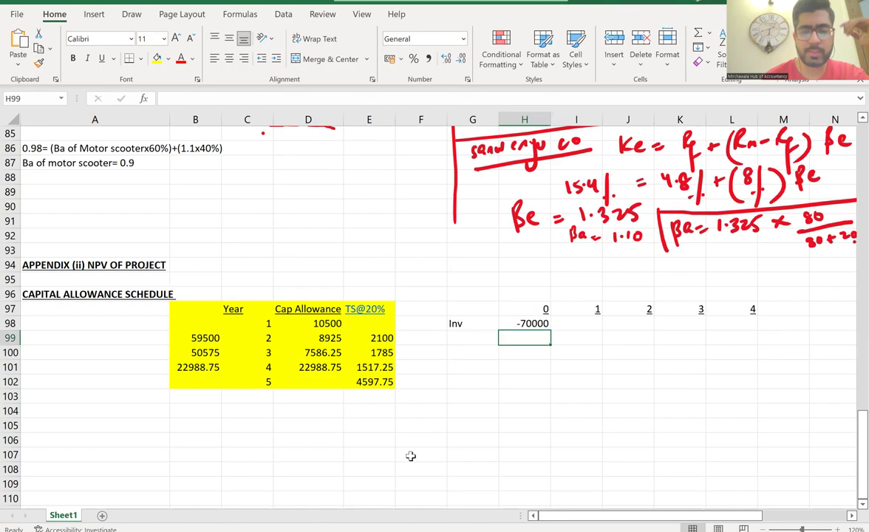
Step: Consult the revenue estimates in the AFM_SD21_Qs.pdf question and add a Revenue row in G99 with 10000 for year 1 and 40000 for year 2
{"action": "key", "text": "alt+Tab"}
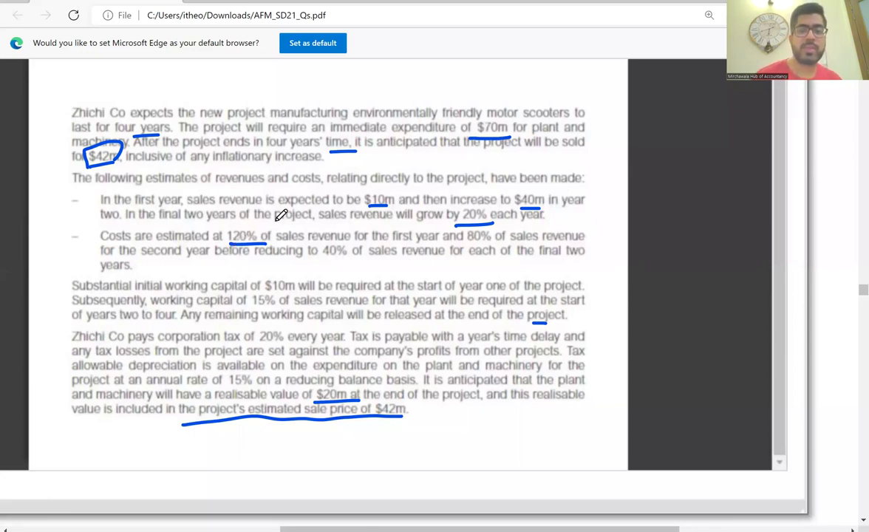
{"action": "left_click", "coordinate": [528, 529]}
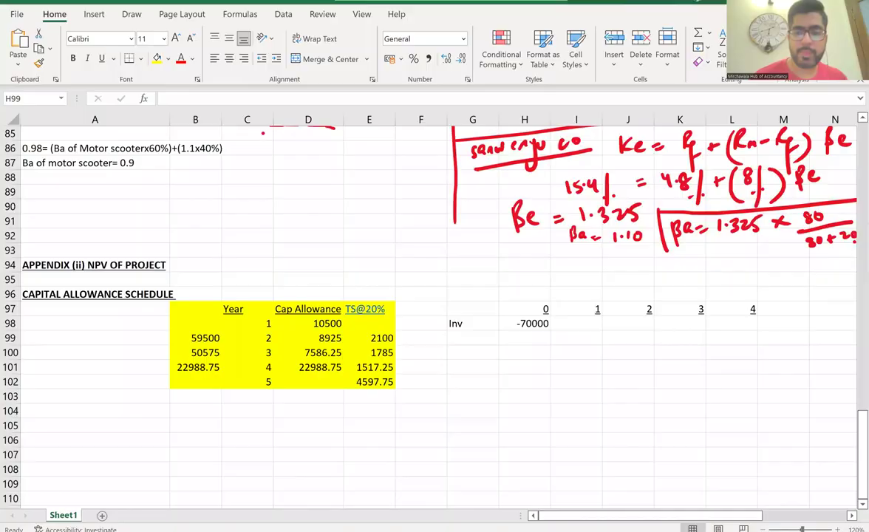
{"action": "left_click", "coordinate": [481, 336]}
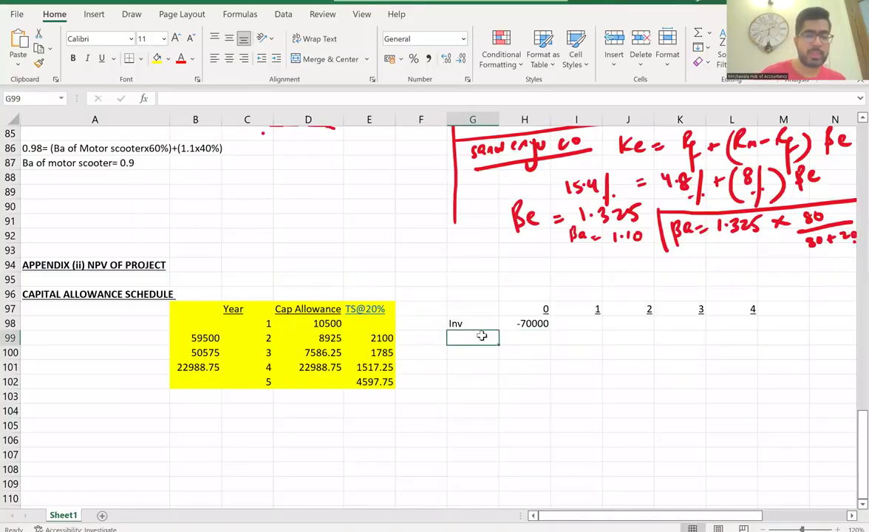
{"action": "type", "text": "Revenue"}
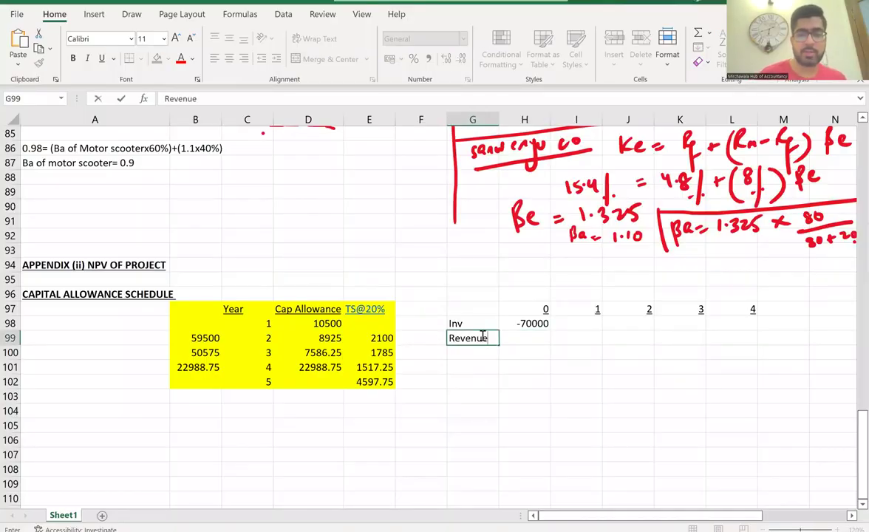
{"action": "key", "text": "Tab"}
{"action": "key", "text": "Tab"}
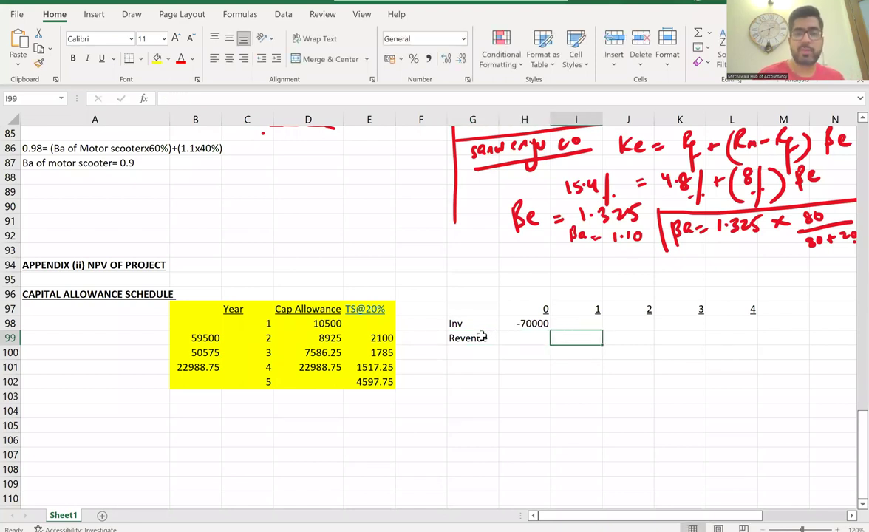
{"action": "type", "text": "10000"}
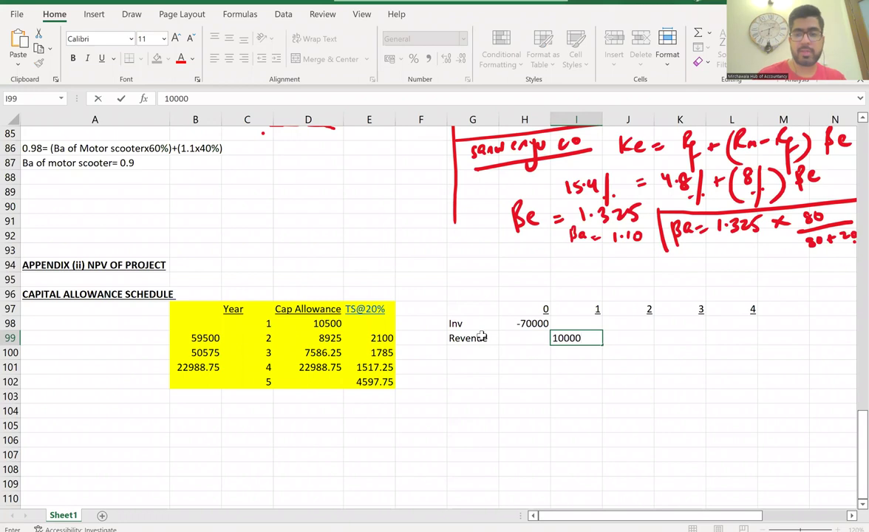
{"action": "key", "text": "Tab"}
{"action": "type", "text": "40000"}
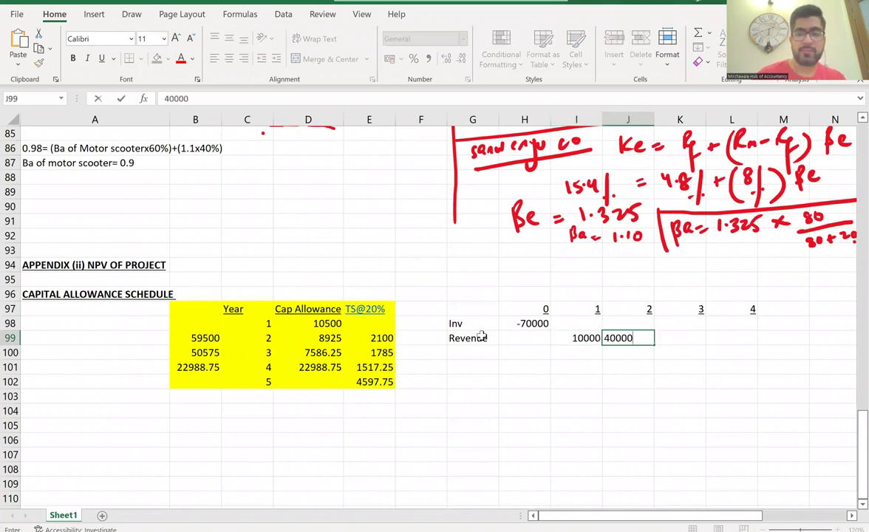
Step: Calculate revenue with 20% growth, entering =40000*1.2 for year 3 in K99 and =48000*1.2 for year 4 in L99
{"action": "key", "text": "Tab"}
{"action": "type", "text": "="}
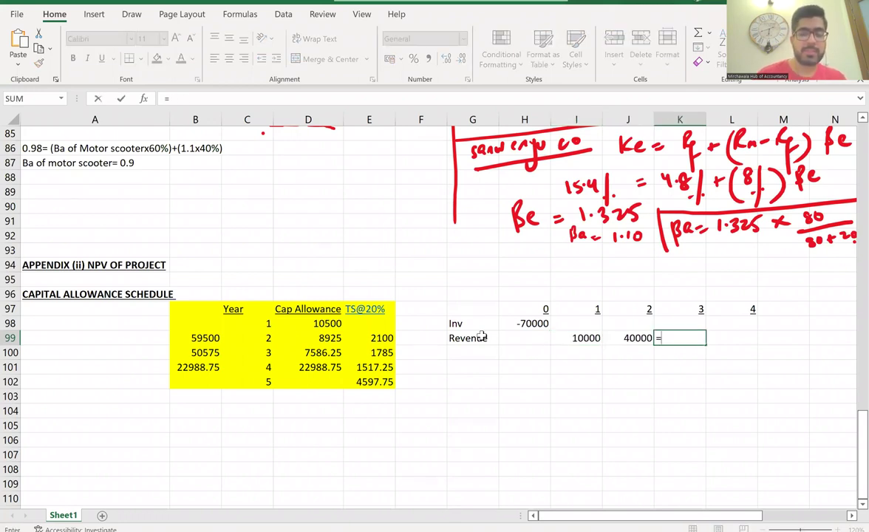
{"action": "type", "text": "4000"}
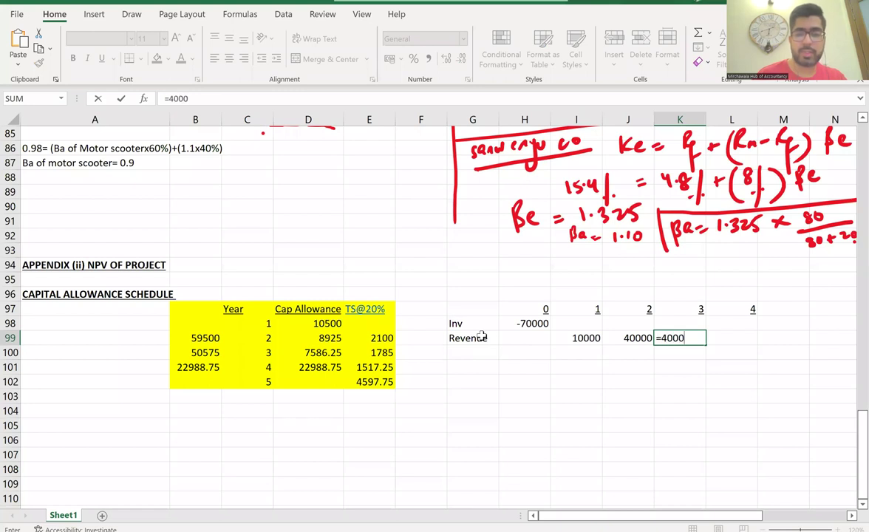
{"action": "type", "text": "0*1.2"}
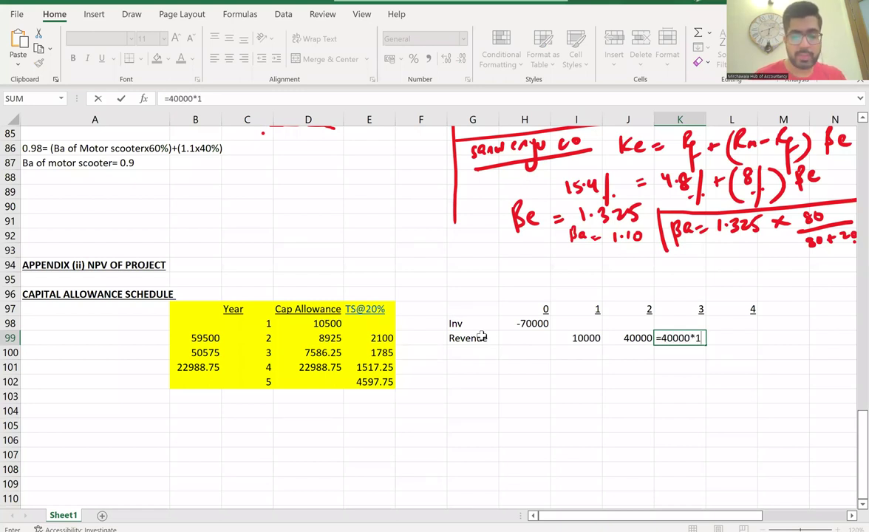
{"action": "key", "text": "Return"}
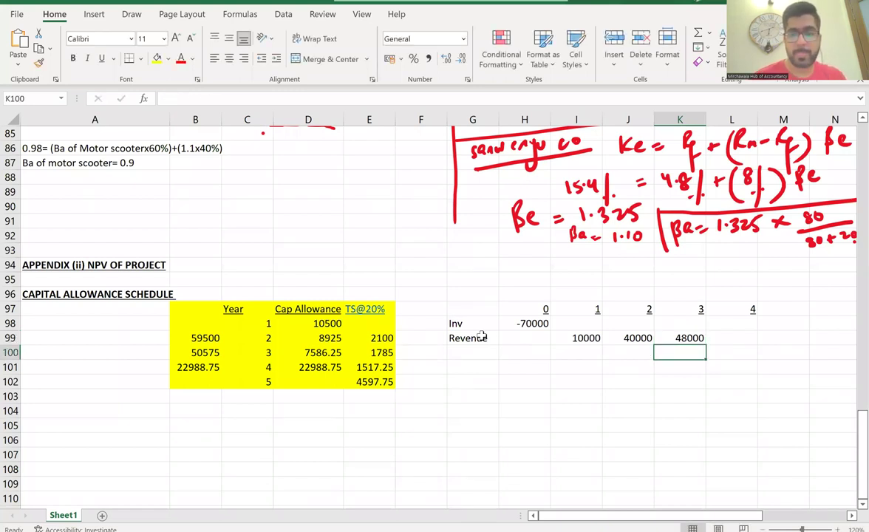
{"action": "left_click", "coordinate": [745, 338]}
{"action": "type", "text": "=480"}
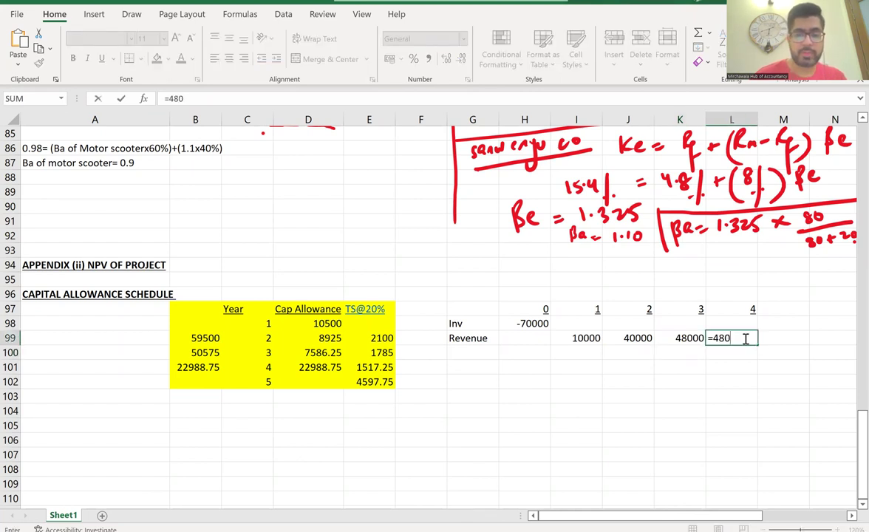
{"action": "type", "text": "00*1.2"}
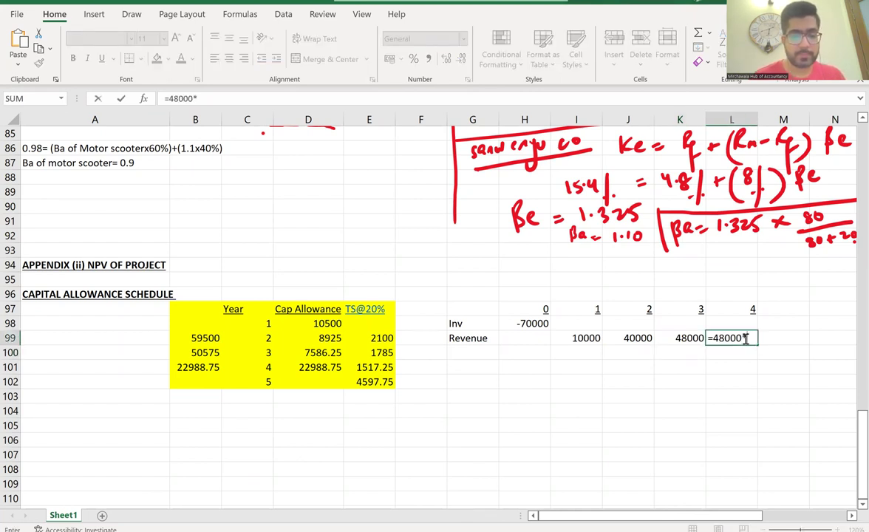
{"action": "key", "text": "Return"}
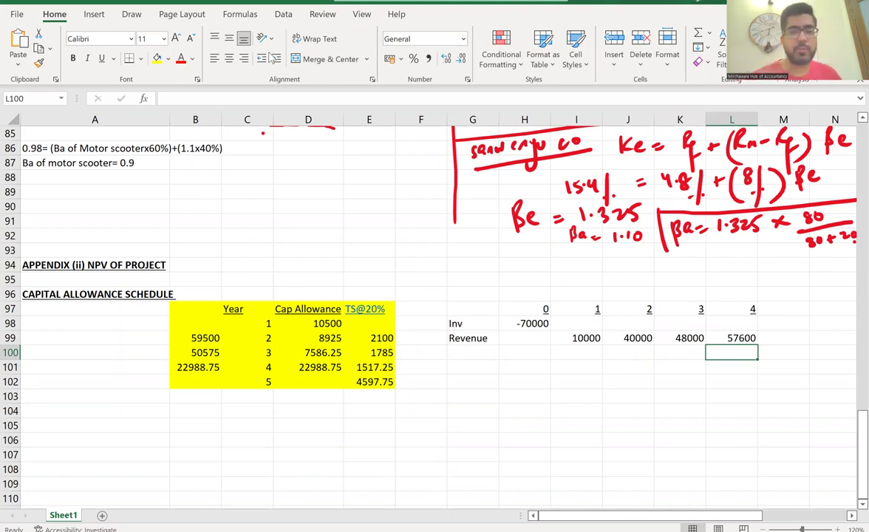
Step: Check the cost estimates in the question PDF and add a Costs row in G100 with =10000*1.2 for year 1 in I100
{"action": "key", "text": "alt+Tab"}
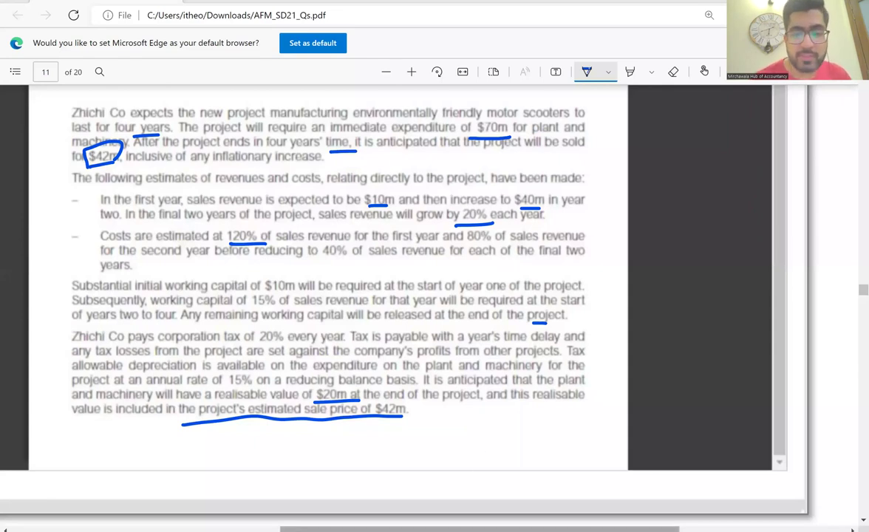
{"action": "mouse_move", "coordinate": [543, 529]}
{"action": "left_click", "coordinate": [523, 443]}
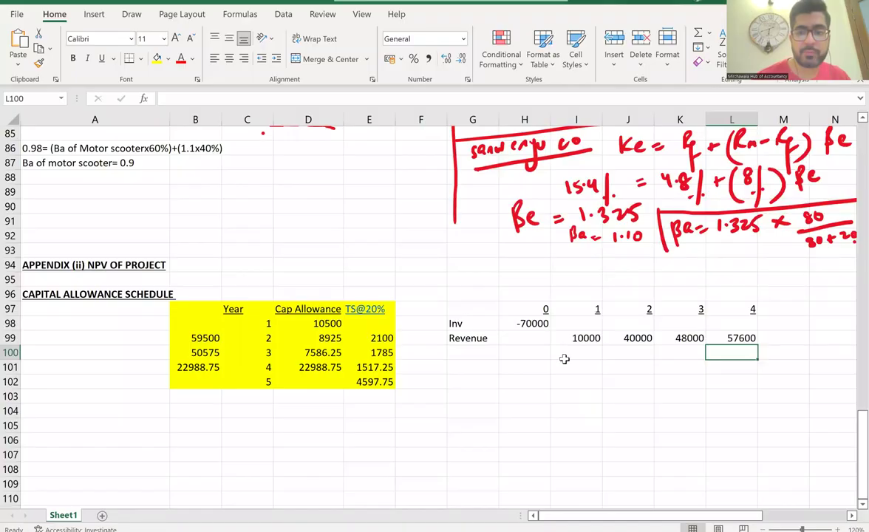
{"action": "left_click", "coordinate": [480, 359]}
{"action": "type", "text": "Costs"}
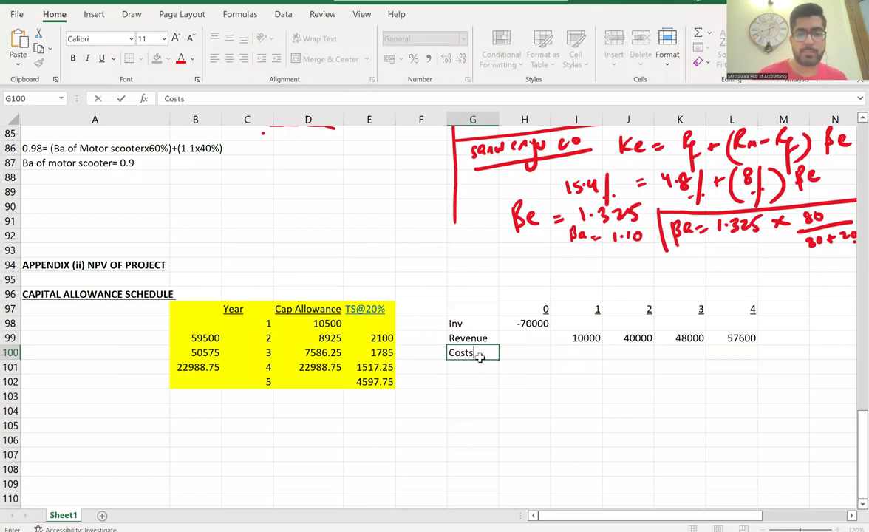
{"action": "key", "text": "Tab"}
{"action": "key", "text": "Tab"}
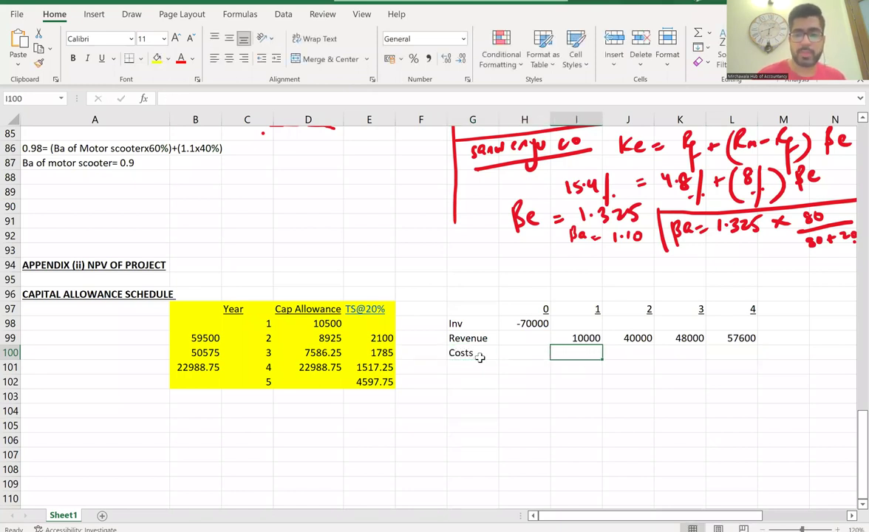
{"action": "type", "text": "=1"}
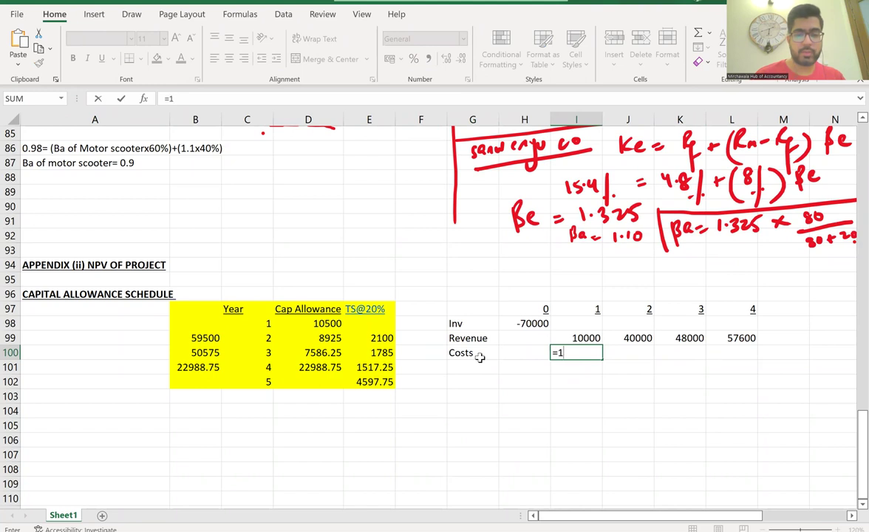
{"action": "type", "text": "0000*1.2"}
{"action": "key", "text": "ctrl+Return"}
{"action": "key", "text": "Up"}
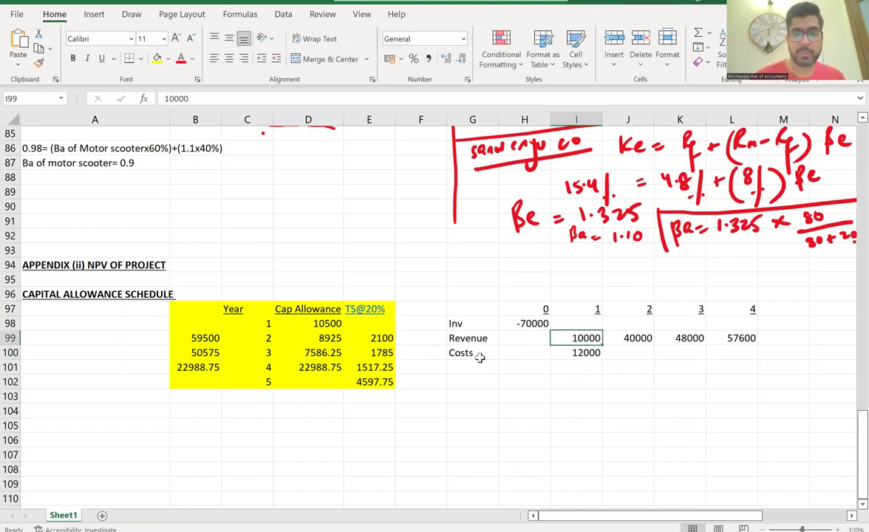
Step: Make the year 1 costs in I100 negative by changing the formula to =-10000*1.2
{"action": "double_click", "coordinate": [576, 356]}
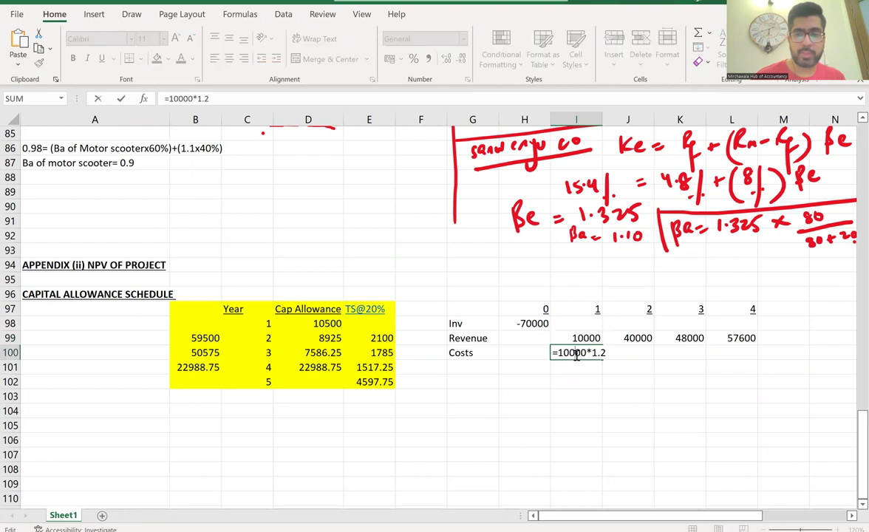
{"action": "left_click", "coordinate": [559, 355]}
{"action": "type", "text": "-"}
{"action": "key", "text": "Tab"}
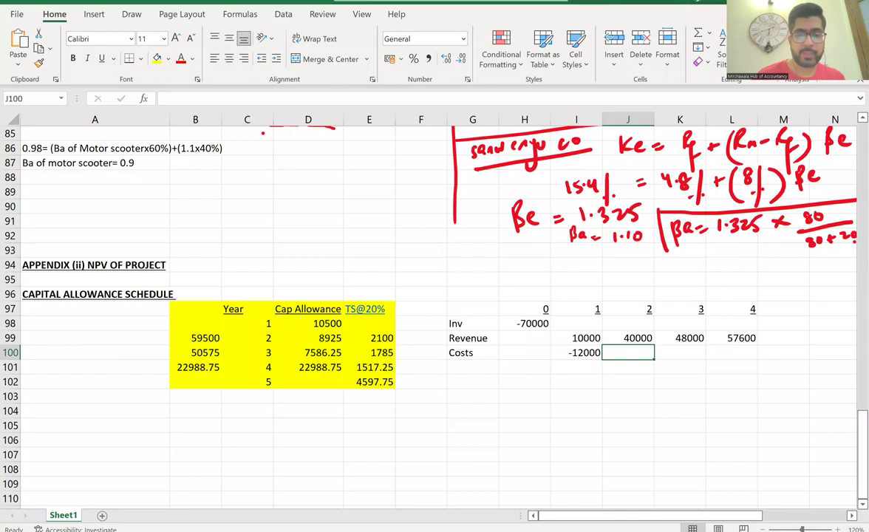
Step: Check the cost percentages in the question PDF and enter the year 2 costs in J100 as =40000*0.8
{"action": "key", "text": "alt+Tab"}
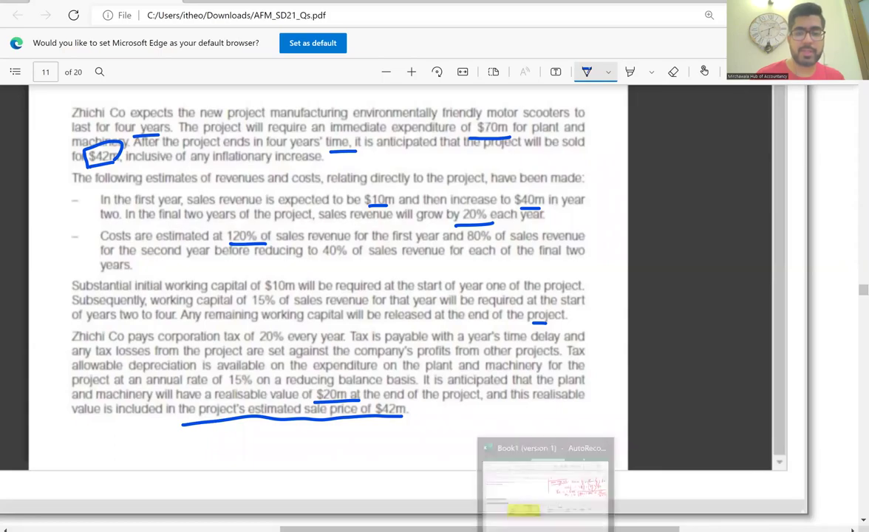
{"action": "left_click", "coordinate": [547, 484]}
{"action": "type", "text": "="}
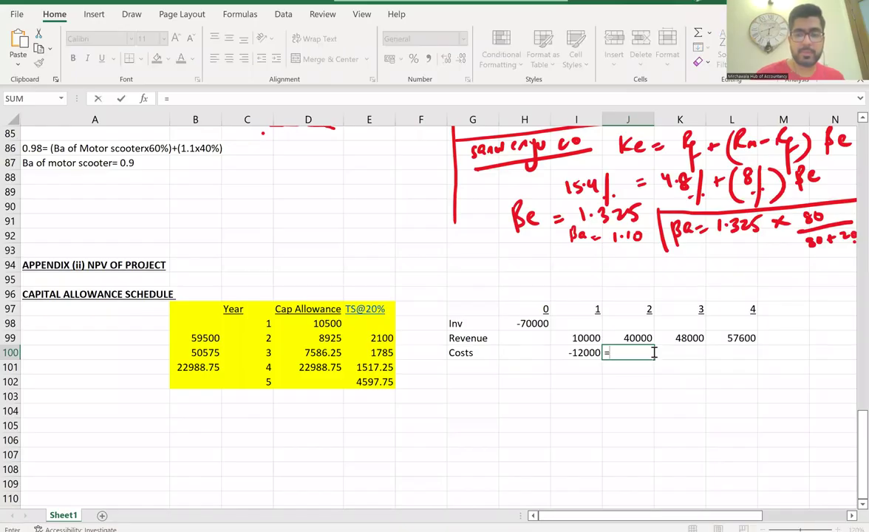
{"action": "type", "text": "40000"}
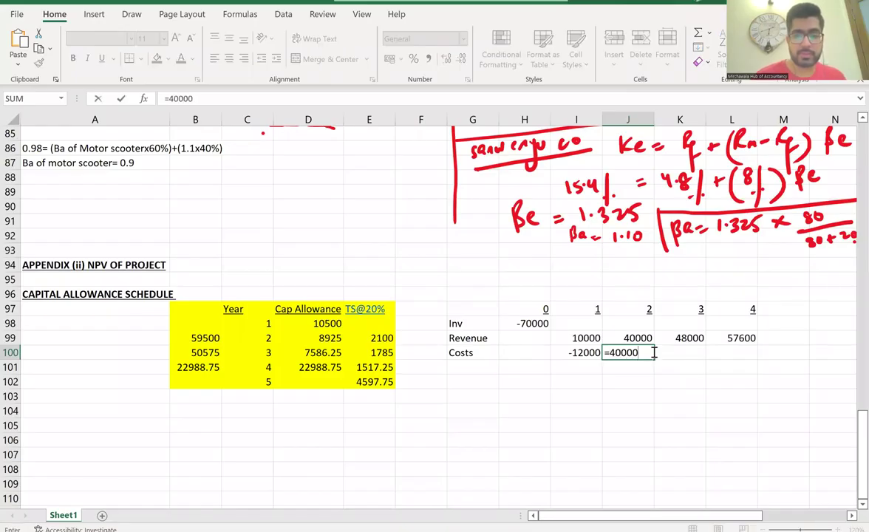
{"action": "type", "text": "*0.8"}
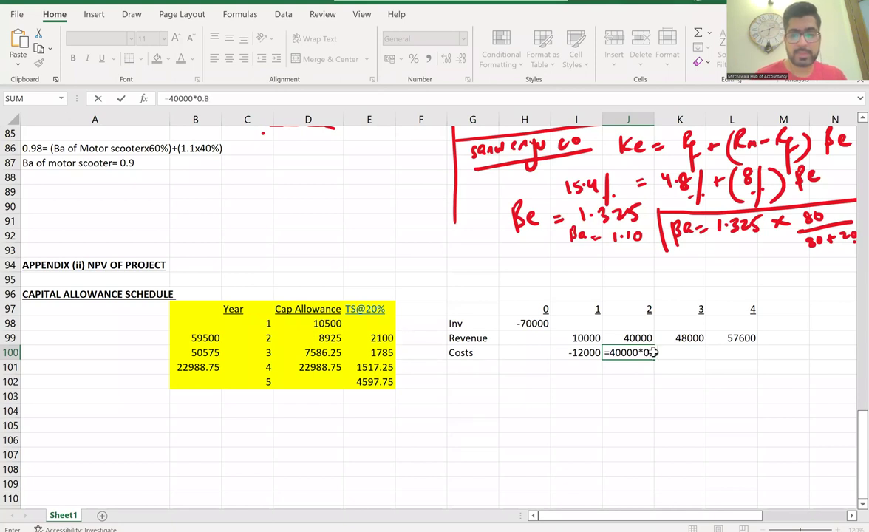
{"action": "key", "text": "Return"}
Step: Enter costs at 40% of revenue, with =48000*0.4 for year 3 in K100 and =57600*0.4 for year 4 in L100
{"action": "left_click", "coordinate": [682, 354]}
{"action": "type", "text": "="}
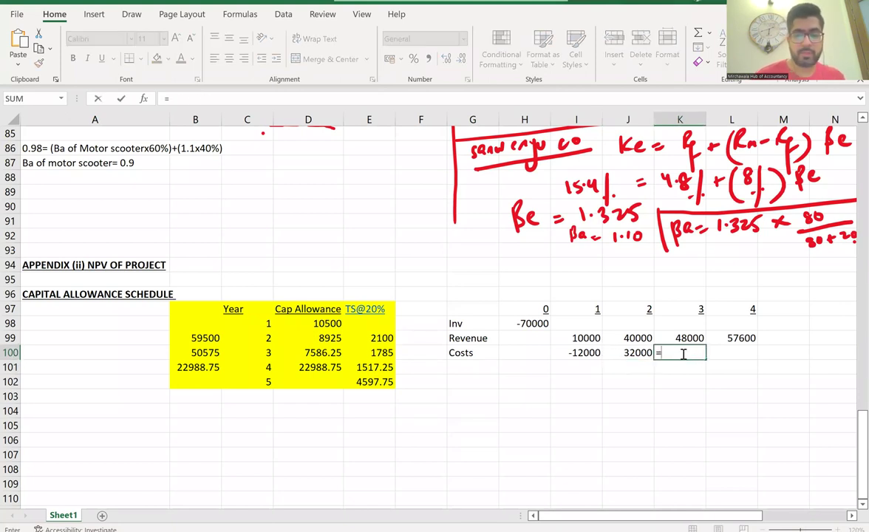
{"action": "type", "text": "48000"}
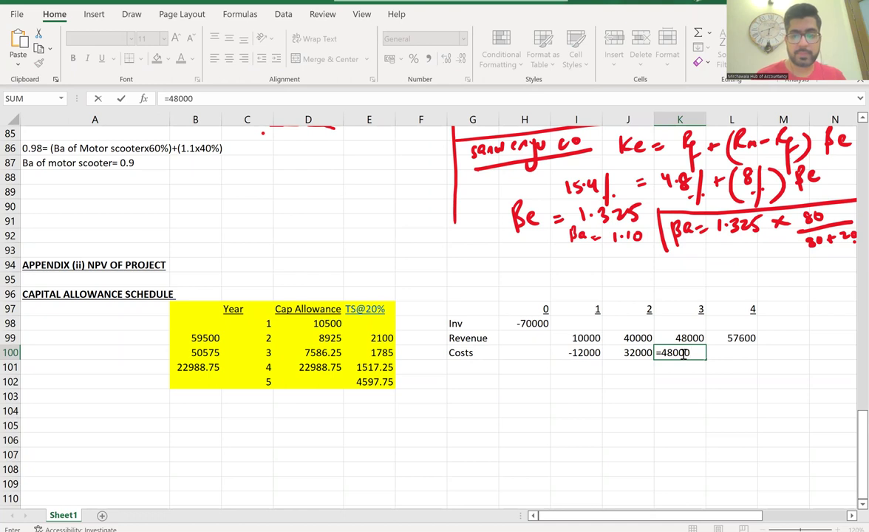
{"action": "type", "text": "*0.4"}
{"action": "key", "text": "Tab"}
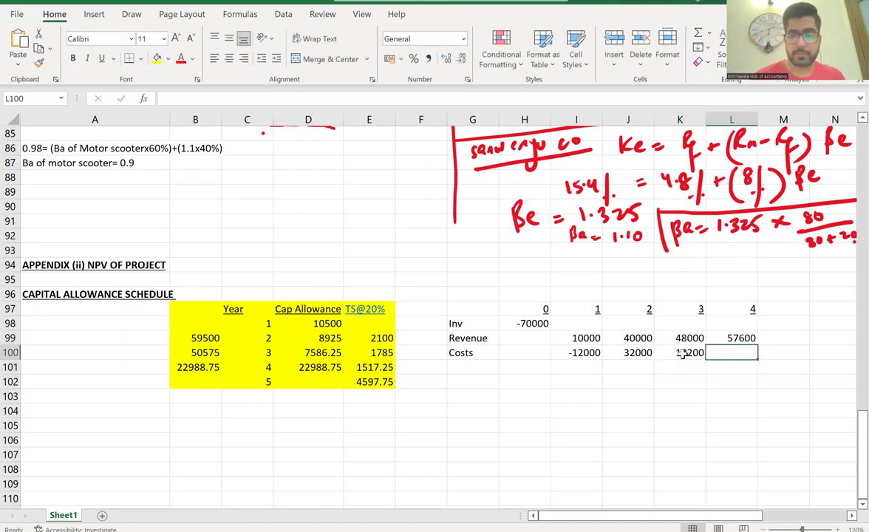
{"action": "type", "text": "=57600*0.4"}
{"action": "key", "text": "Return"}
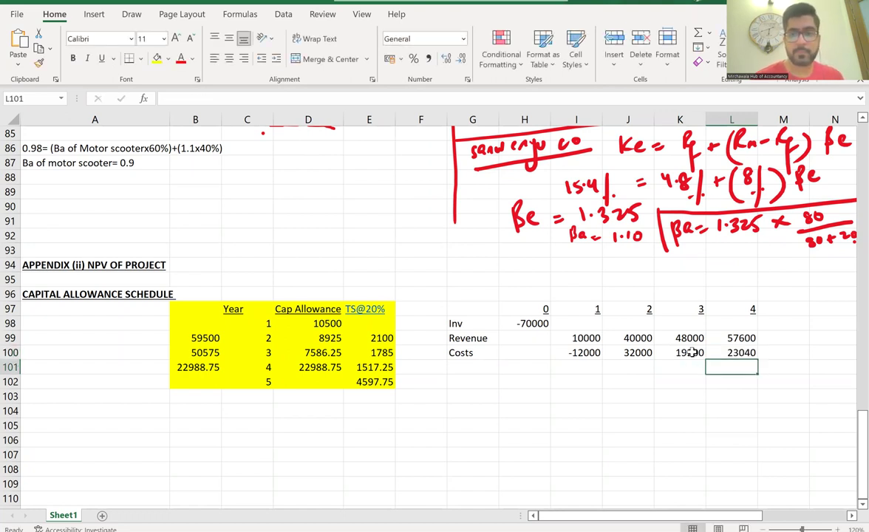
Step: Make the year 2 costs in J100 negative by changing the formula to =-40000*0.8
{"action": "double_click", "coordinate": [626, 353]}
{"action": "key", "text": "Left"}
{"action": "key", "text": "Left"}
{"action": "key", "text": "Left"}
{"action": "key", "text": "Left"}
{"action": "type", "text": "-"}
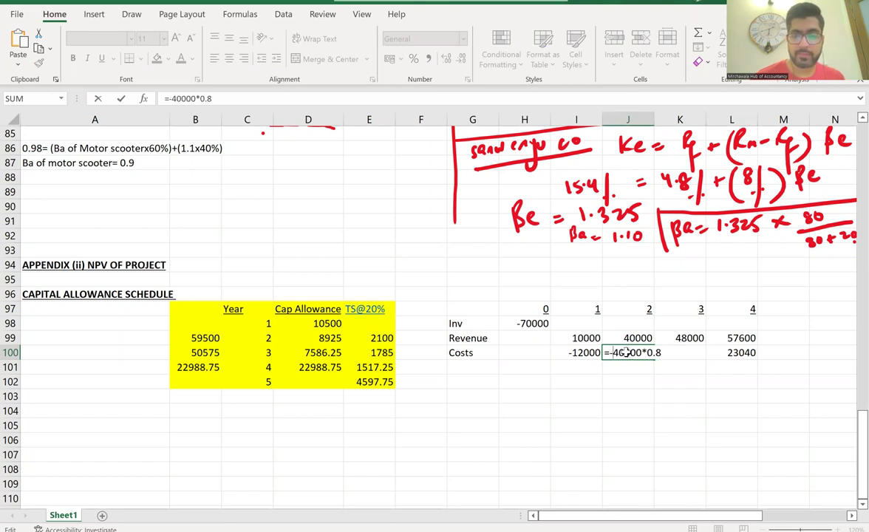
{"action": "key", "text": "Return"}
Step: Make the year 3 and 4 costs negative, changing K100 to =-48000*0.4 and L100 to =-57600*0.4
{"action": "key", "text": "Up"}
{"action": "key", "text": "Right"}
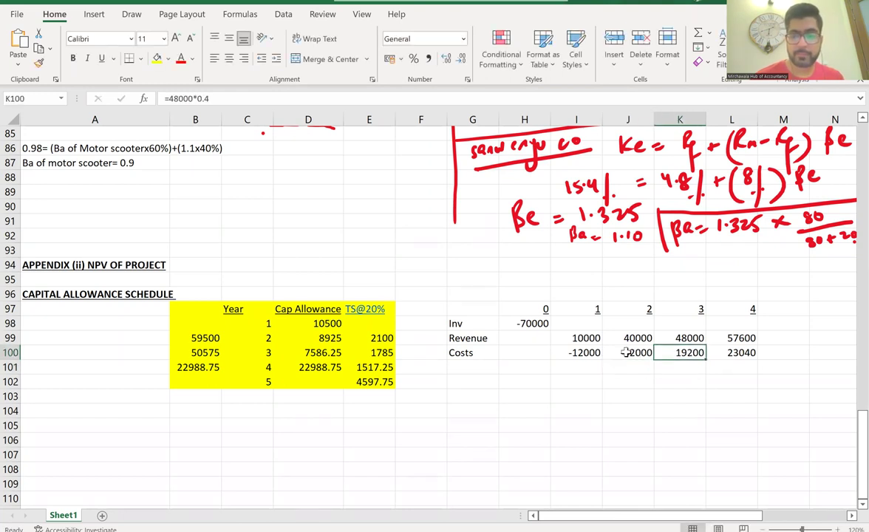
{"action": "double_click", "coordinate": [664, 352]}
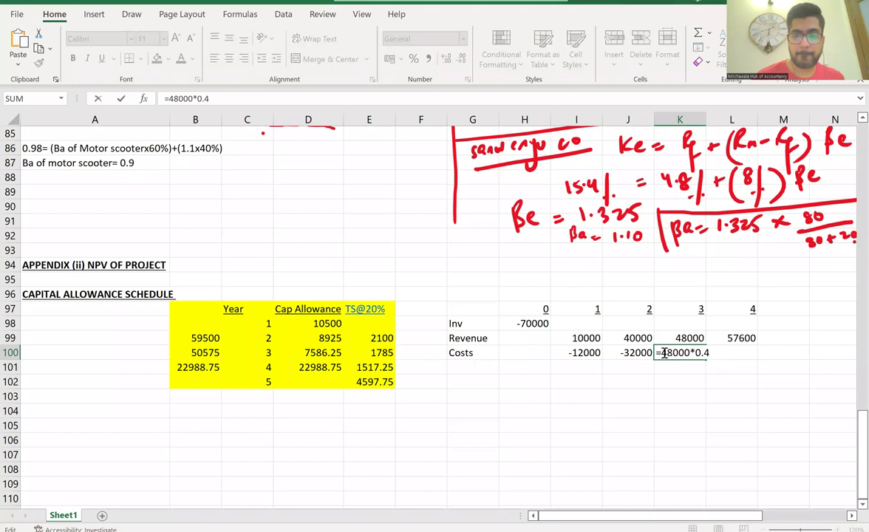
{"action": "type", "text": "-"}
{"action": "key", "text": "Return"}
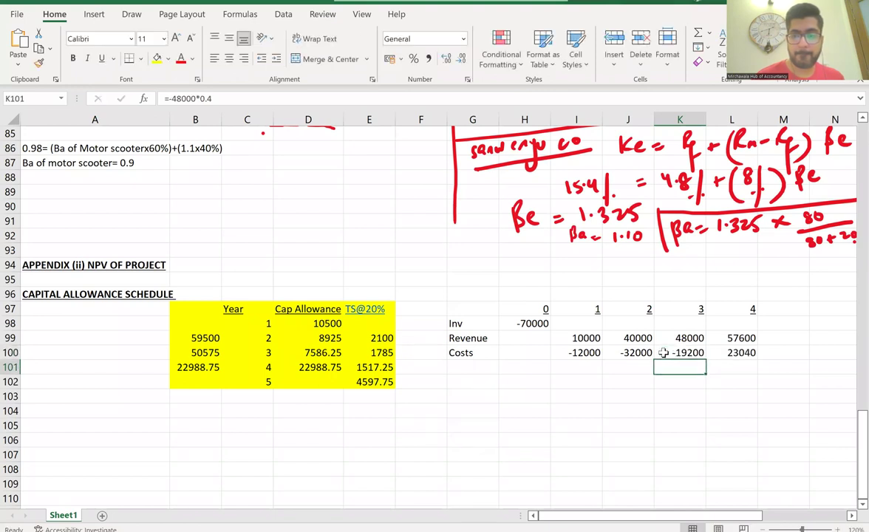
{"action": "left_click", "coordinate": [724, 352]}
{"action": "double_click", "coordinate": [717, 353]}
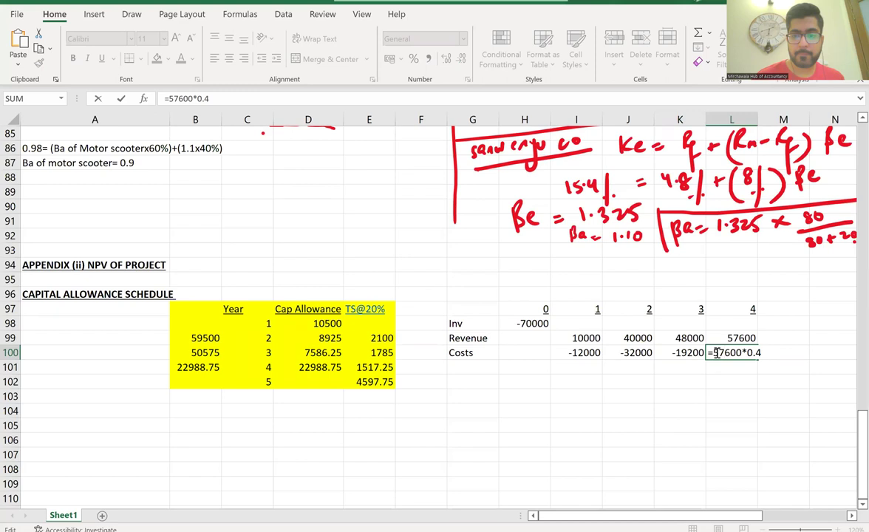
{"action": "type", "text": "-"}
{"action": "key", "text": "Return"}
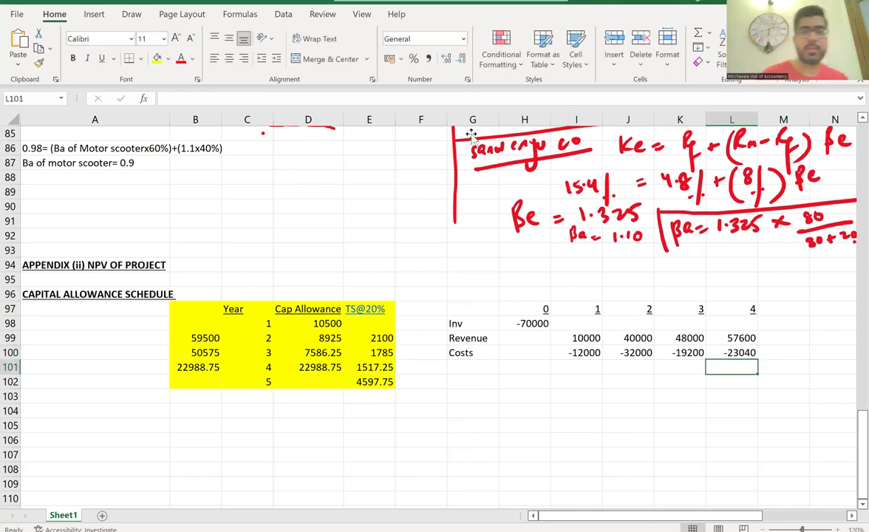
Step: Add a top border across G101:L101, directly beneath the Costs row
{"action": "left_click", "coordinate": [471, 365]}
{"action": "key", "text": "shift+Right"}
{"action": "key", "text": "shift+Right"}
{"action": "key", "text": "shift+Right"}
{"action": "key", "text": "shift+Right"}
{"action": "key", "text": "shift+Right"}
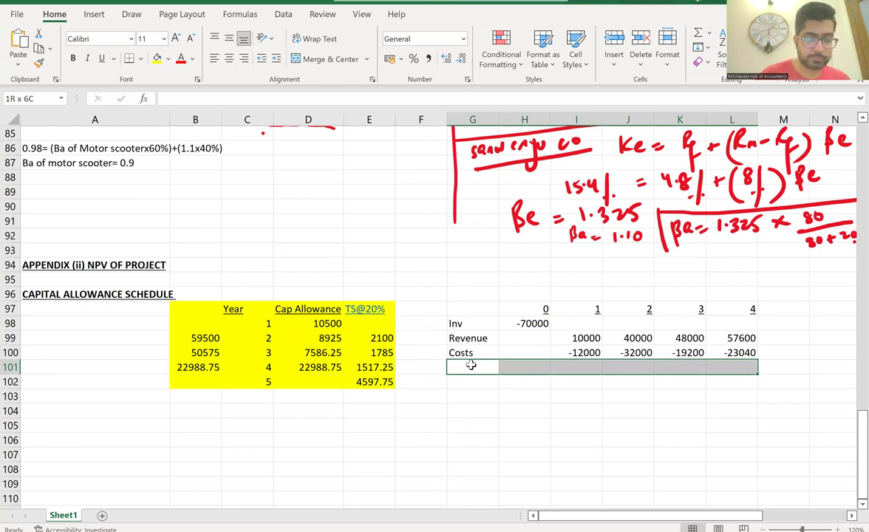
{"action": "key", "text": "alt+h"}
{"action": "key", "text": "b"}
{"action": "key", "text": "p"}
{"action": "left_click", "coordinate": [502, 420]}
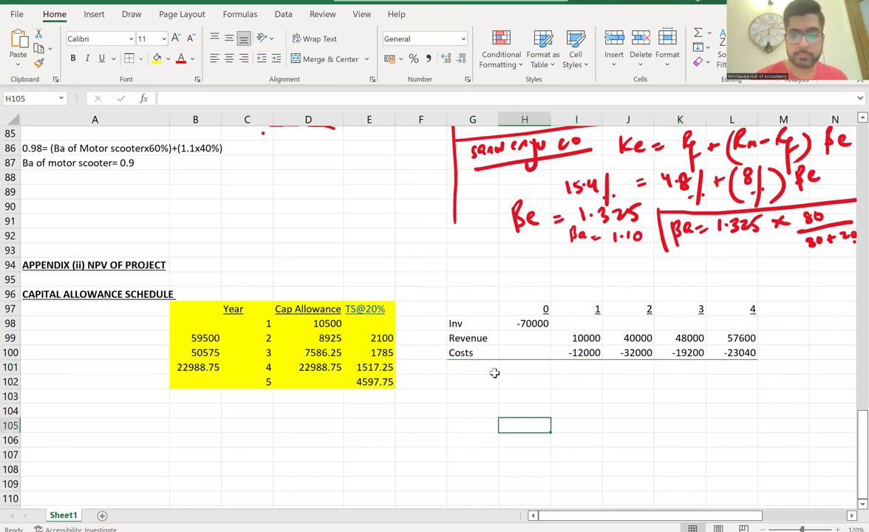
Step: Label G101 "Taxable profits" and widen column G to fit the text
{"action": "left_click", "coordinate": [487, 371]}
{"action": "type", "text": "Taxabe"}
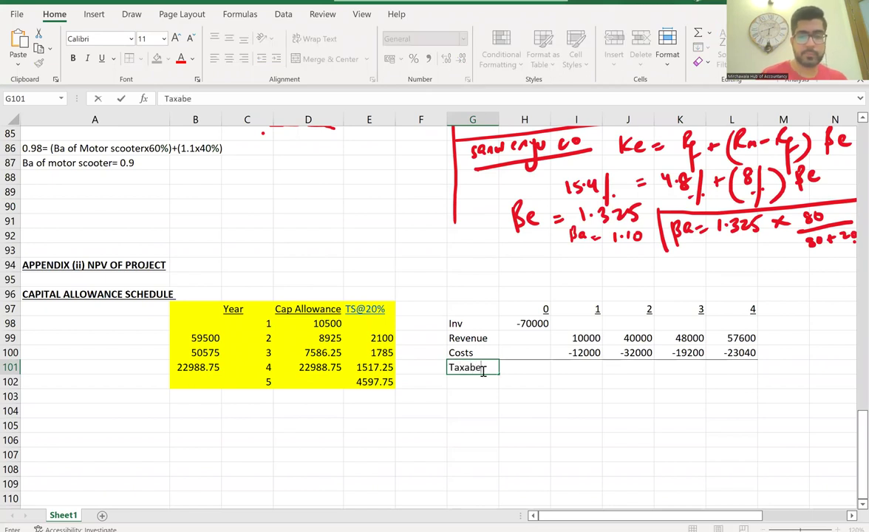
{"action": "key", "text": "BackSpace"}
{"action": "type", "text": "le profits"}
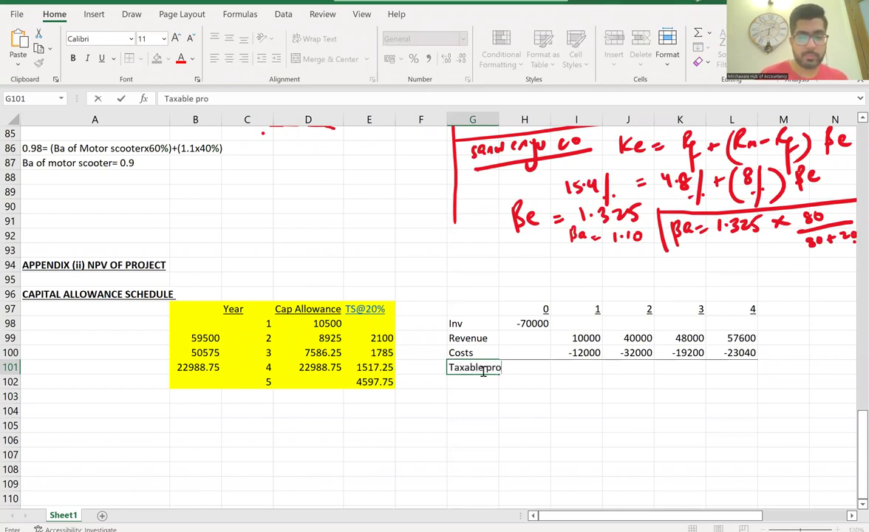
{"action": "left_click", "coordinate": [506, 414]}
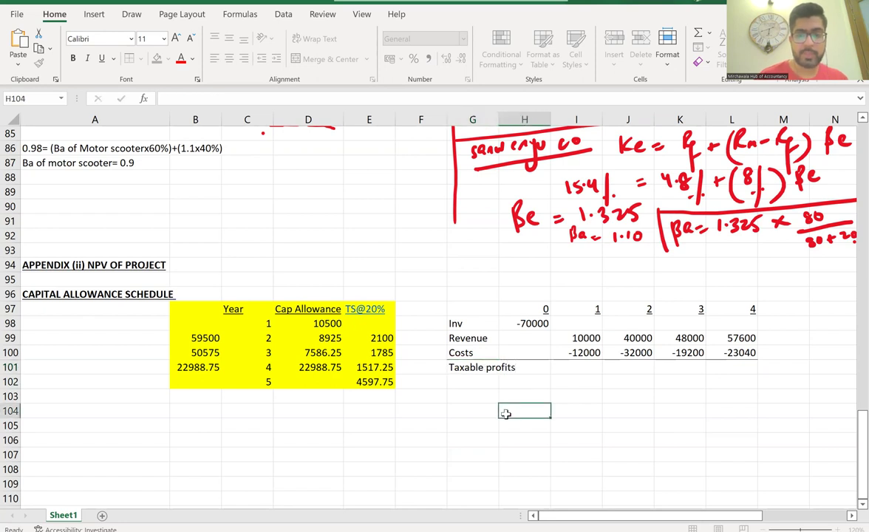
{"action": "left_click_drag", "start_coordinate": [501, 119], "coordinate": [515, 120]}
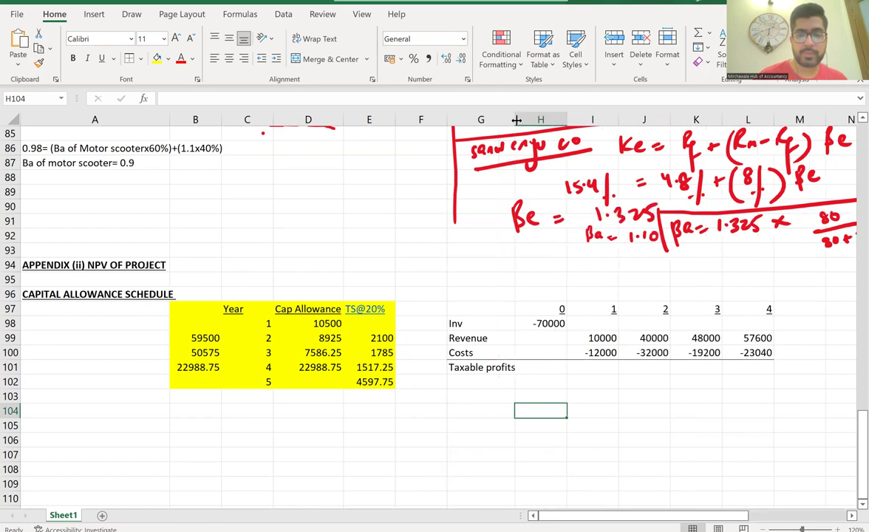
Step: Enter =-70000 as the year 0 figure of the Taxable profits row in H101
{"action": "left_click", "coordinate": [562, 372]}
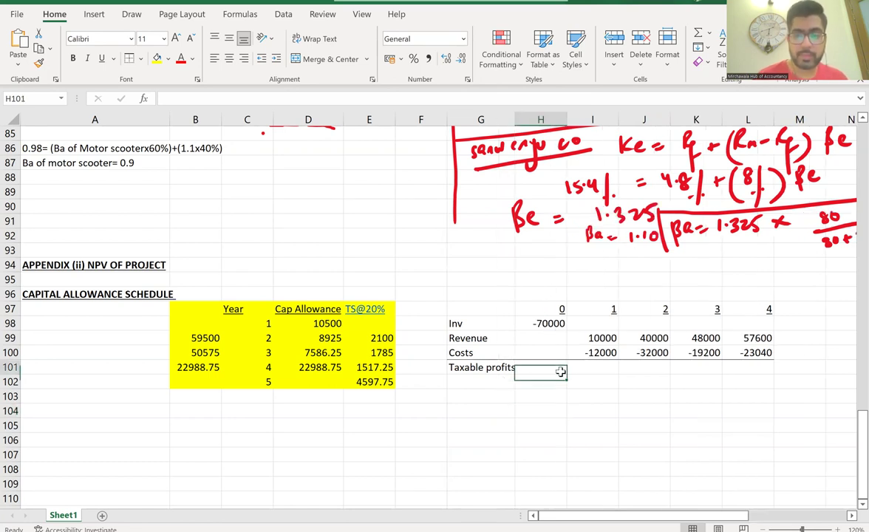
{"action": "type", "text": "=-"}
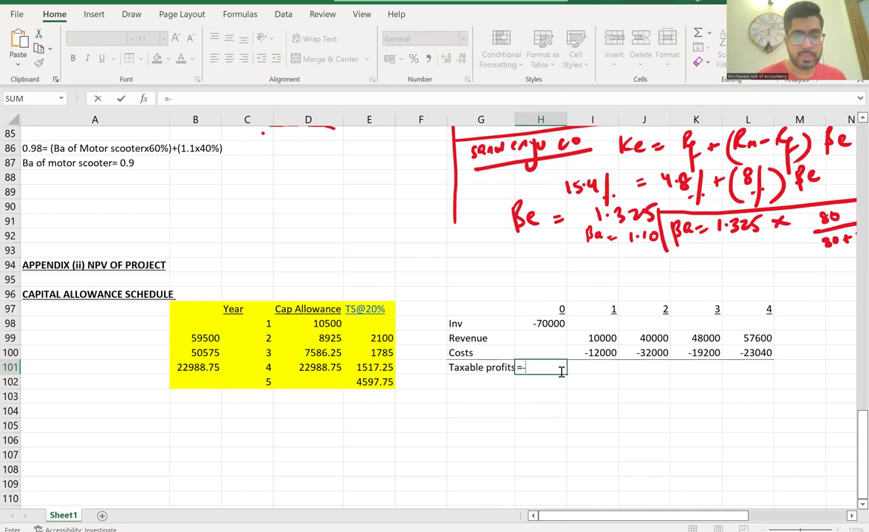
{"action": "type", "text": "70000"}
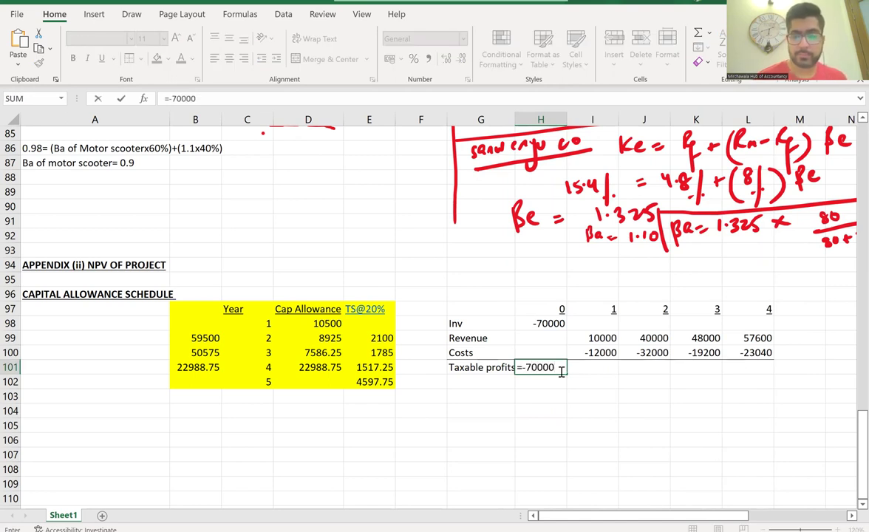
{"action": "key", "text": "Return"}
Step: Sum year 1 revenue and costs in I101 with =SUM(I99:I100) and fill the formula across to L101
{"action": "left_click", "coordinate": [590, 367]}
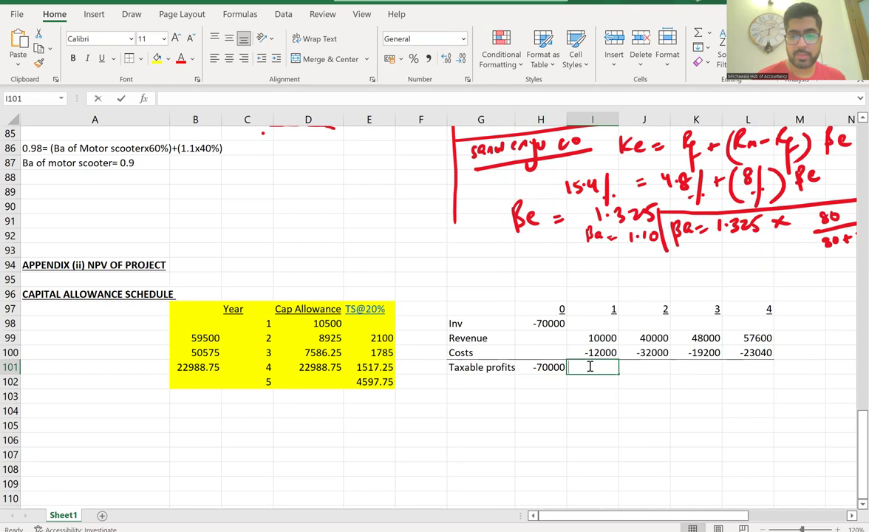
{"action": "type", "text": "=sum("}
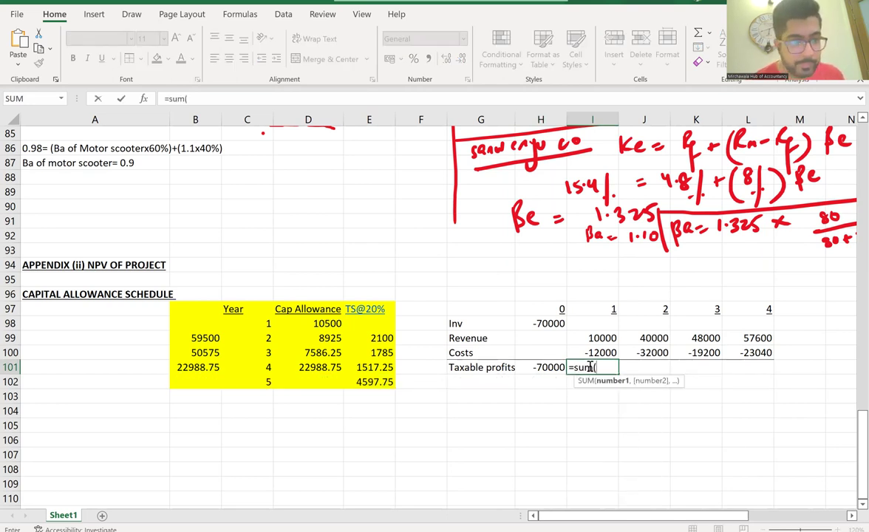
{"action": "type", "text": "i99:i100"}
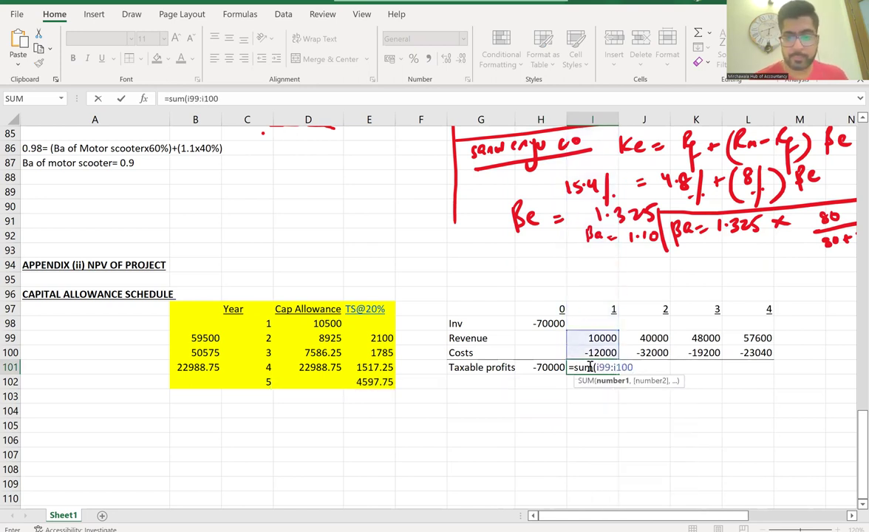
{"action": "key", "text": "Return"}
{"action": "left_click", "coordinate": [607, 367]}
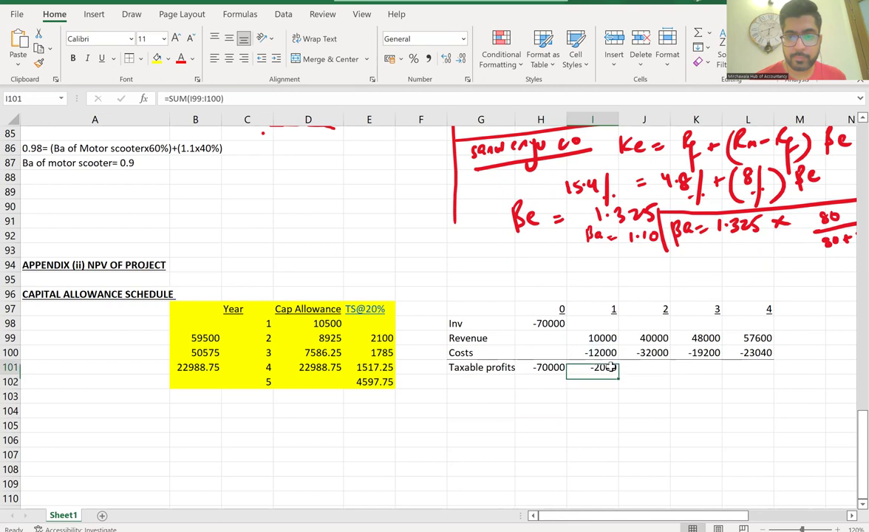
{"action": "left_click_drag", "start_coordinate": [618, 369], "coordinate": [748, 369]}
{"action": "left_click", "coordinate": [750, 443]}
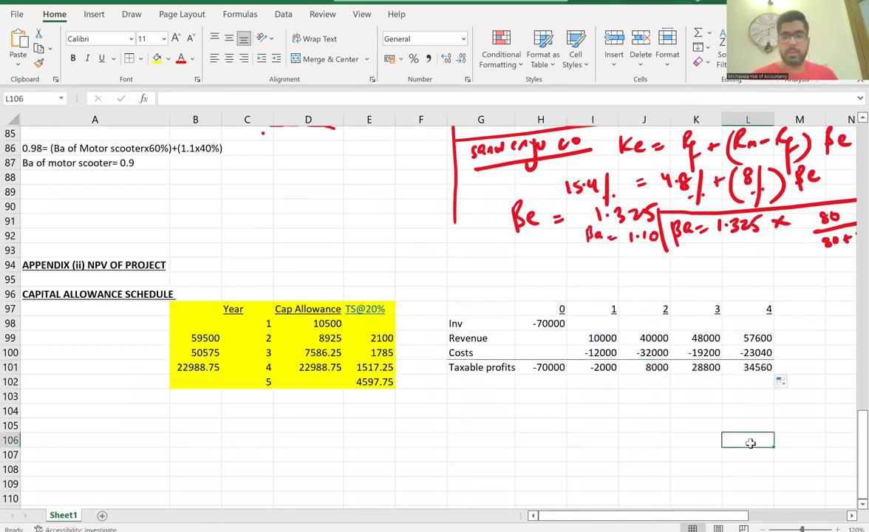
Step: Add a row label "Tax@20%" in G102 below Taxable profits and select the year 1 cell I102
{"action": "left_click", "coordinate": [489, 388]}
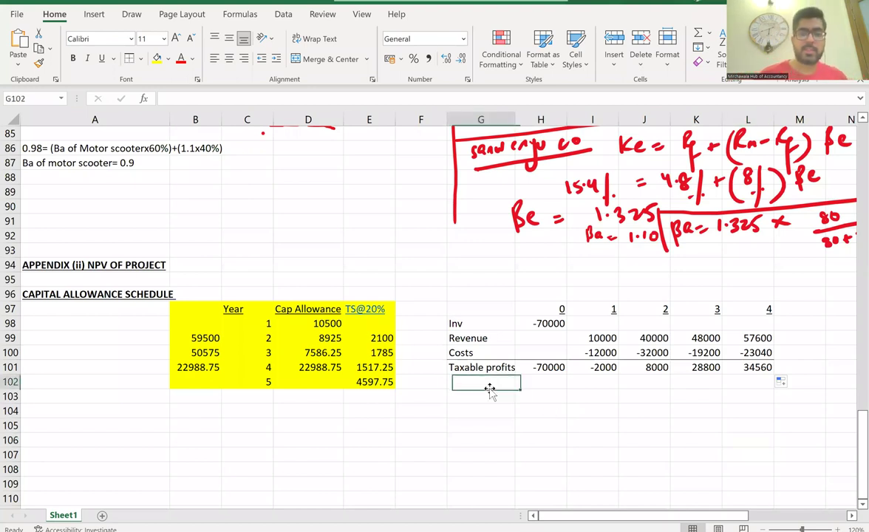
{"action": "type", "text": "T"}
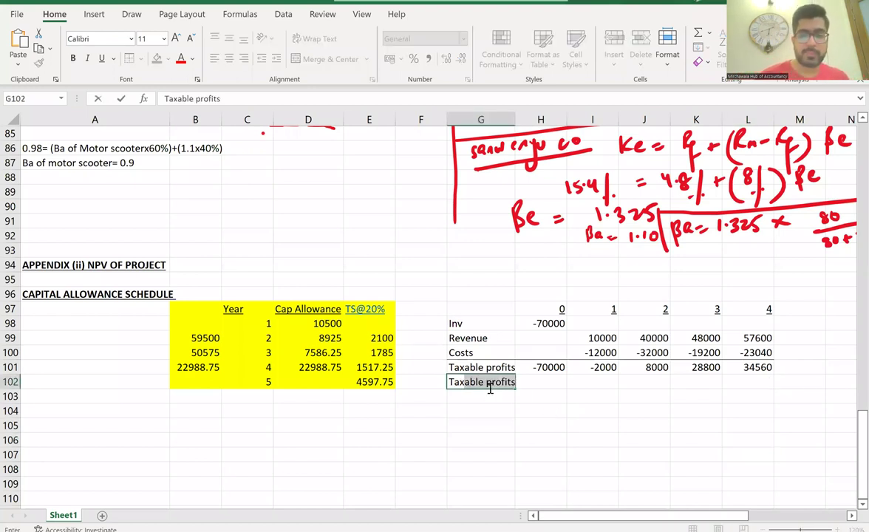
{"action": "type", "text": "ax@20%"}
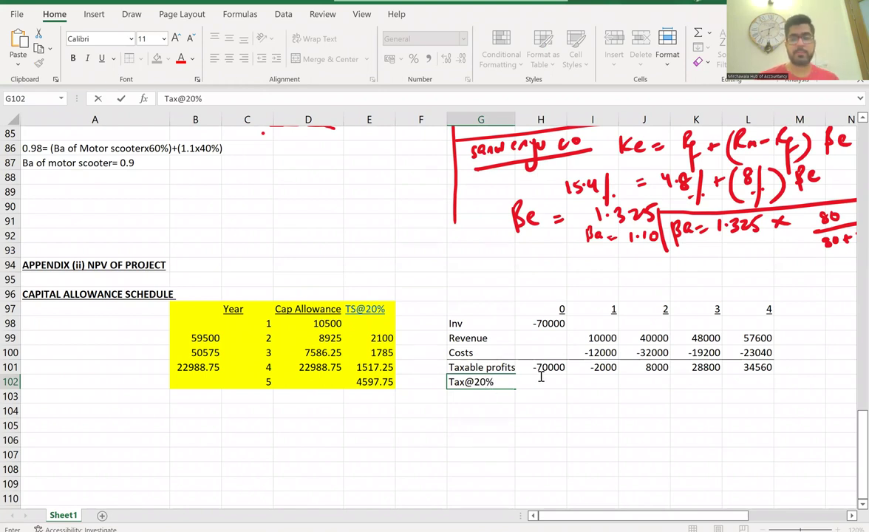
{"action": "left_click", "coordinate": [587, 383]}
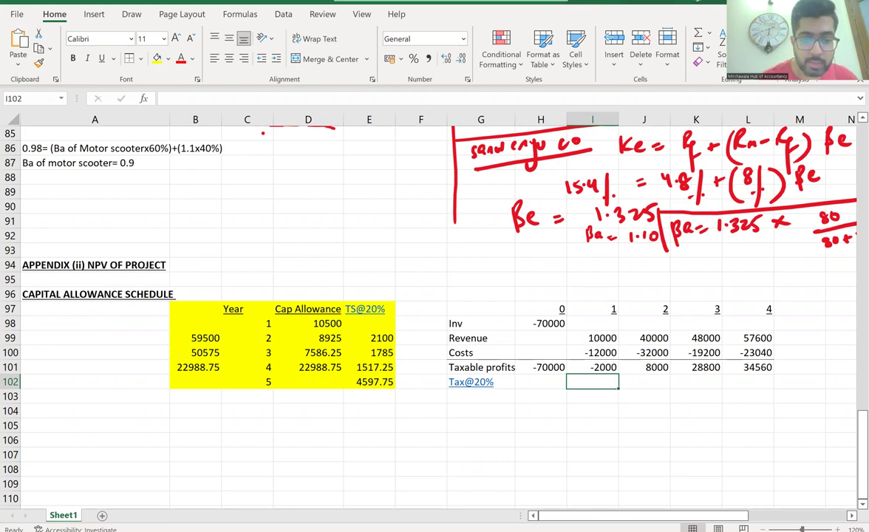
Step: Switch to the question PDF, underline "set against the company's profits from other projects" in the tax paragraph, and return to the workbook
{"action": "left_click", "coordinate": [296, 503]}
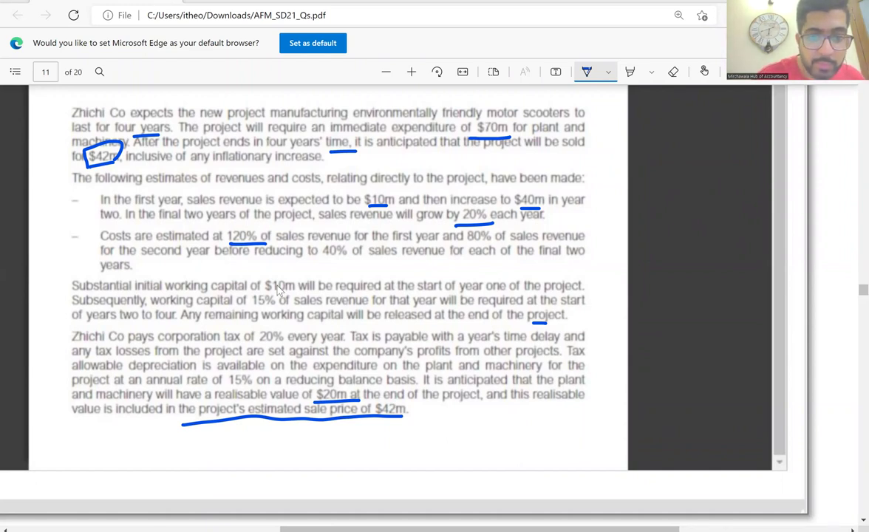
{"action": "left_click_drag", "start_coordinate": [269, 355], "coordinate": [559, 357]}
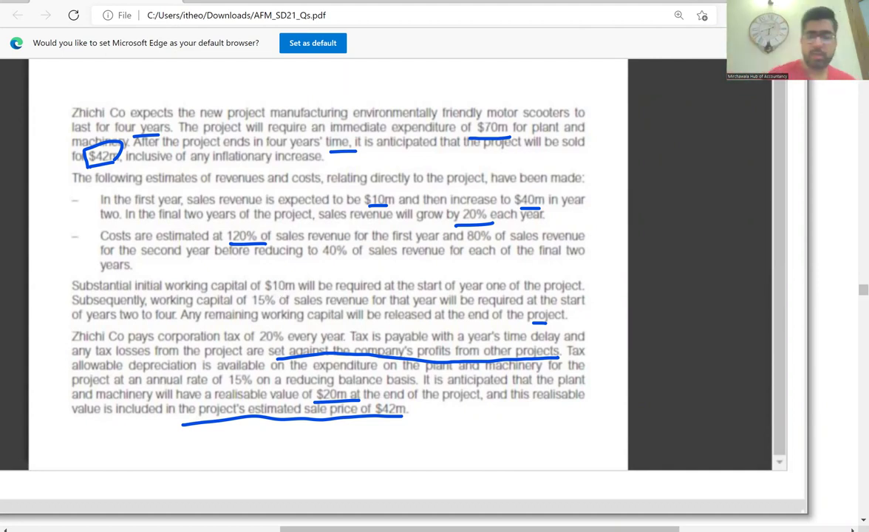
{"action": "key", "text": "alt+Tab"}
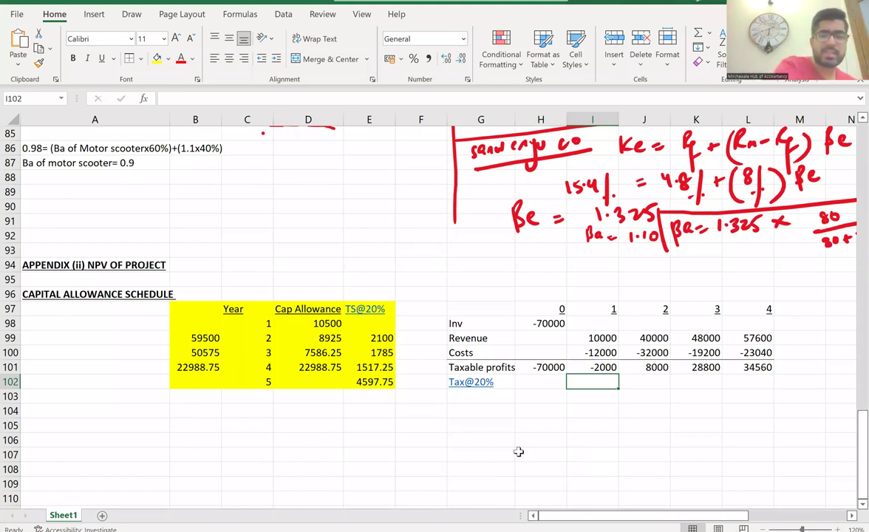
Step: Handwrite the loss offset working in green ink above the NPV appendix: (2000), 8000 and 6000 x 20%
{"action": "mouse_move", "coordinate": [193, 205]}
{"action": "left_mouse_down"}
{"action": "mouse_move", "coordinate": [205, 215]}
{"action": "mouse_move", "coordinate": [235, 205]}
{"action": "left_mouse_up"}
{"action": "left_click_drag", "start_coordinate": [244, 200], "coordinate": [246, 216]}
{"action": "left_click_drag", "start_coordinate": [189, 203], "coordinate": [186, 227]}
{"action": "left_click_drag", "start_coordinate": [310, 191], "coordinate": [327, 194]}
{"action": "left_click_drag", "start_coordinate": [335, 192], "coordinate": [389, 200]}
{"action": "mouse_move", "coordinate": [400, 198]}
{"action": "left_mouse_down"}
{"action": "mouse_move", "coordinate": [408, 199]}
{"action": "mouse_move", "coordinate": [399, 224]}
{"action": "left_mouse_up"}
{"action": "left_click_drag", "start_coordinate": [399, 216], "coordinate": [392, 223]}
{"action": "left_click_drag", "start_coordinate": [401, 214], "coordinate": [416, 223]}
{"action": "left_click_drag", "start_coordinate": [436, 206], "coordinate": [426, 242]}
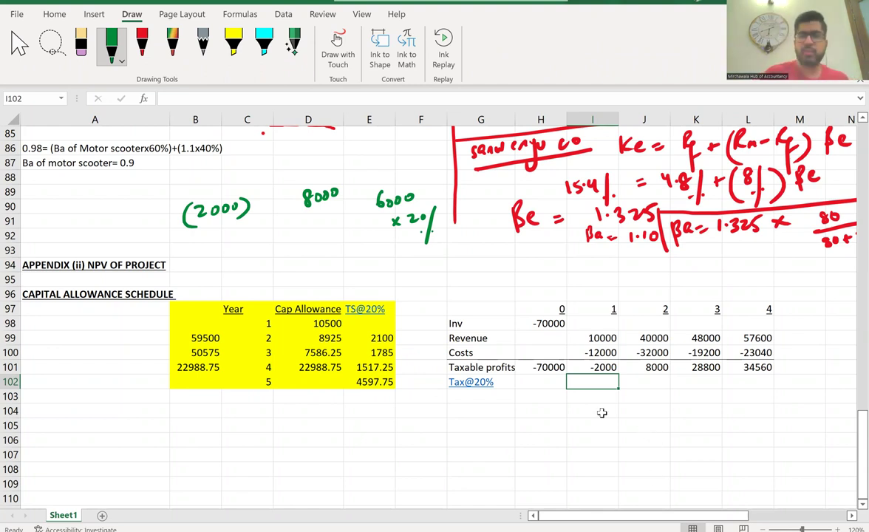
Step: In the Tax@20% row, enter 400 for year 2 in J102 and =-8000*0.2 for year 3 in K102
{"action": "left_click", "coordinate": [655, 388]}
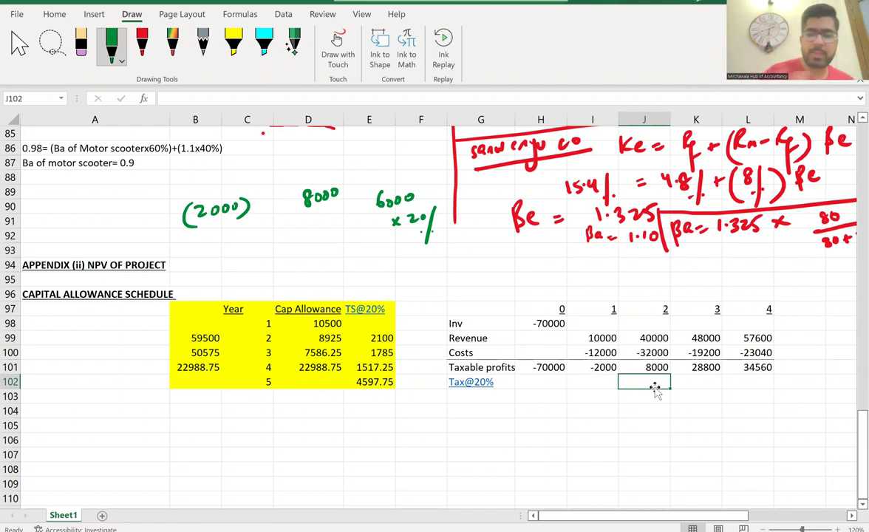
{"action": "type", "text": "400"}
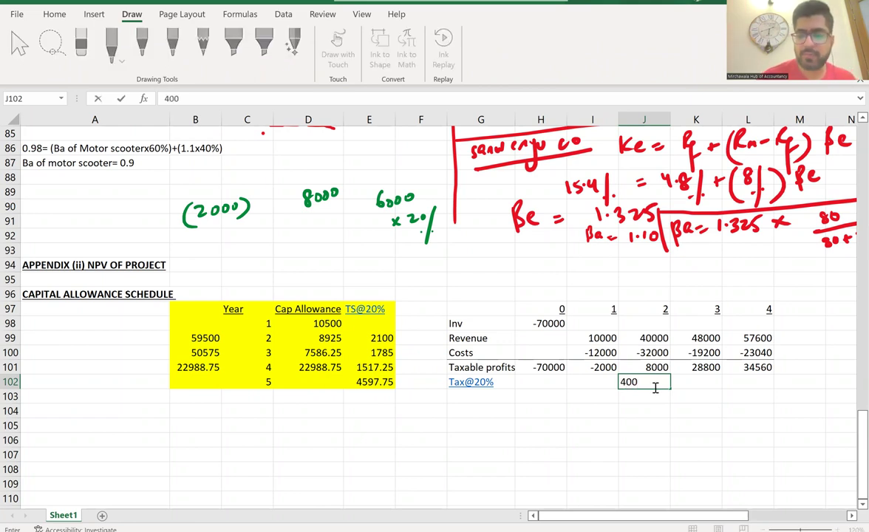
{"action": "key", "text": "Tab"}
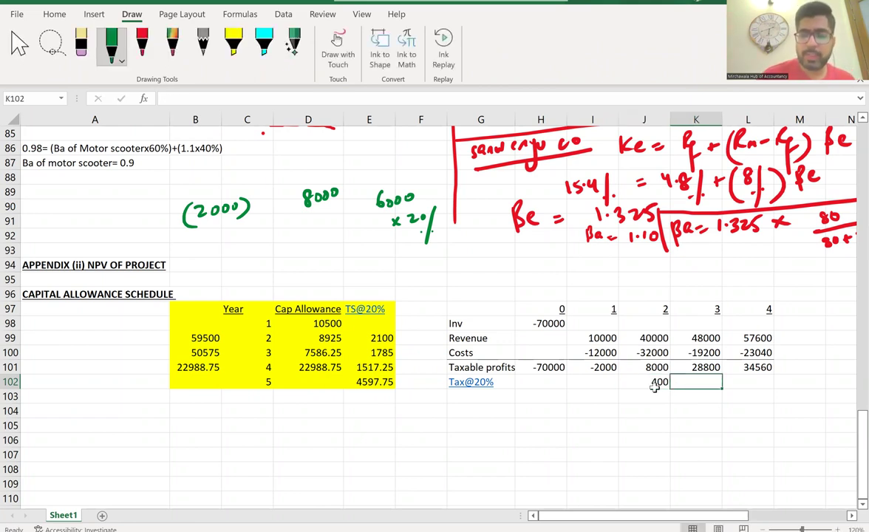
{"action": "type", "text": "="}
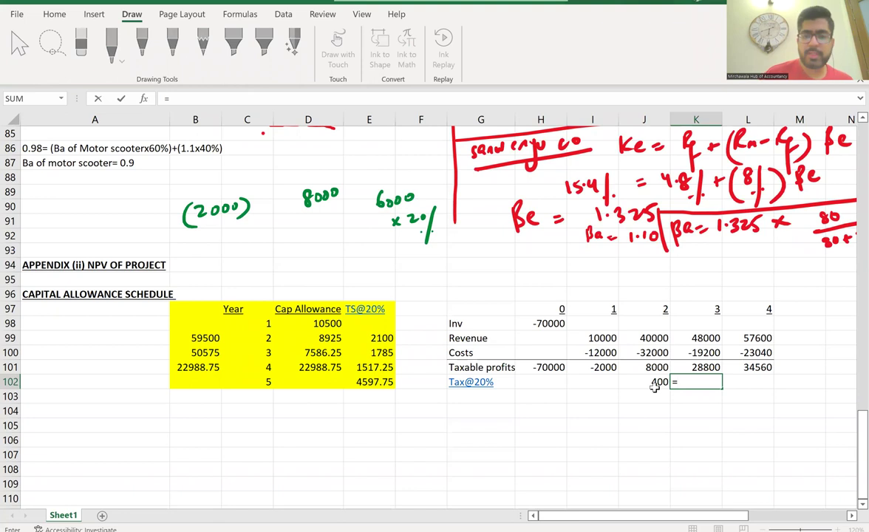
{"action": "type", "text": "-"}
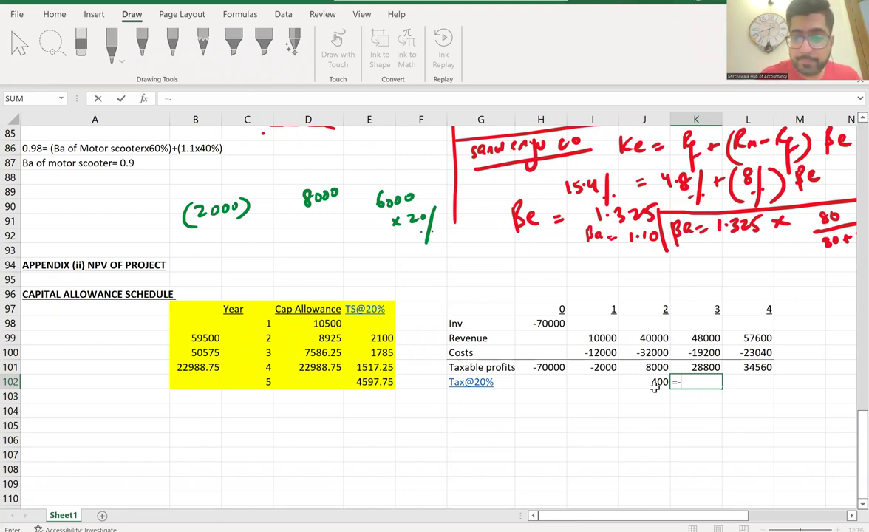
{"action": "type", "text": "8000"}
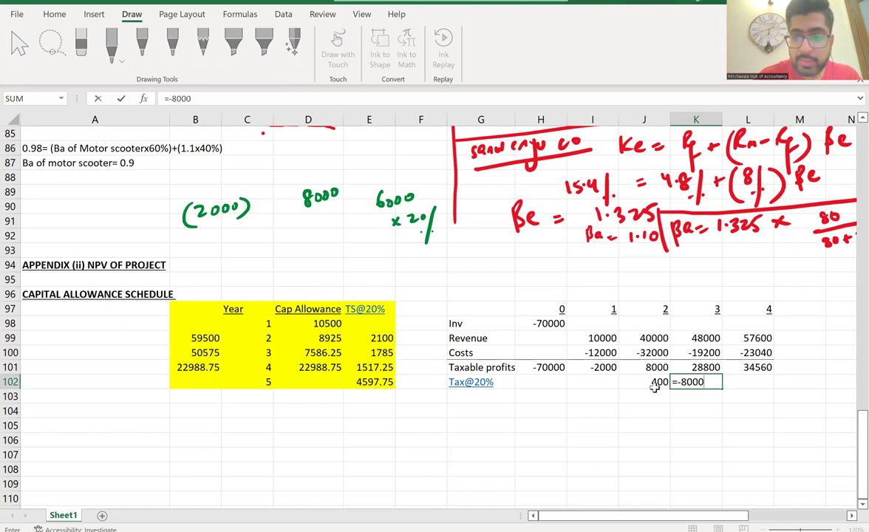
{"action": "type", "text": "*0.2"}
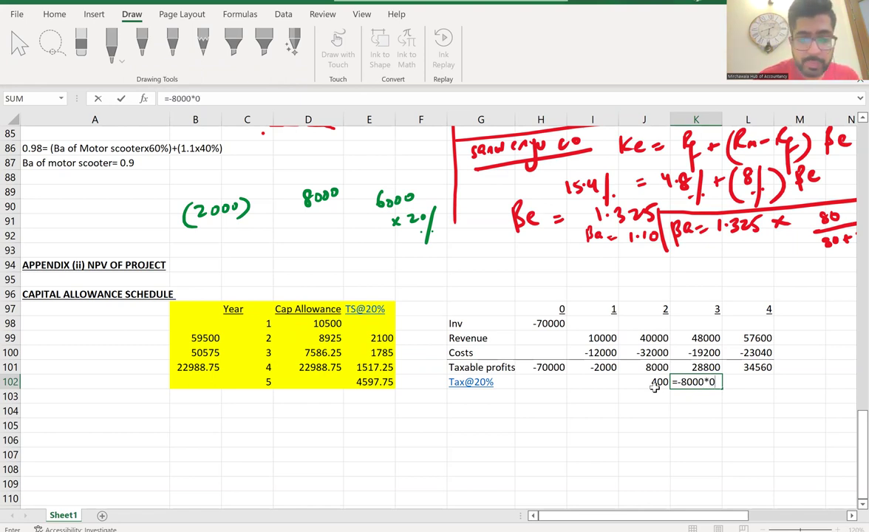
{"action": "key", "text": "Return"}
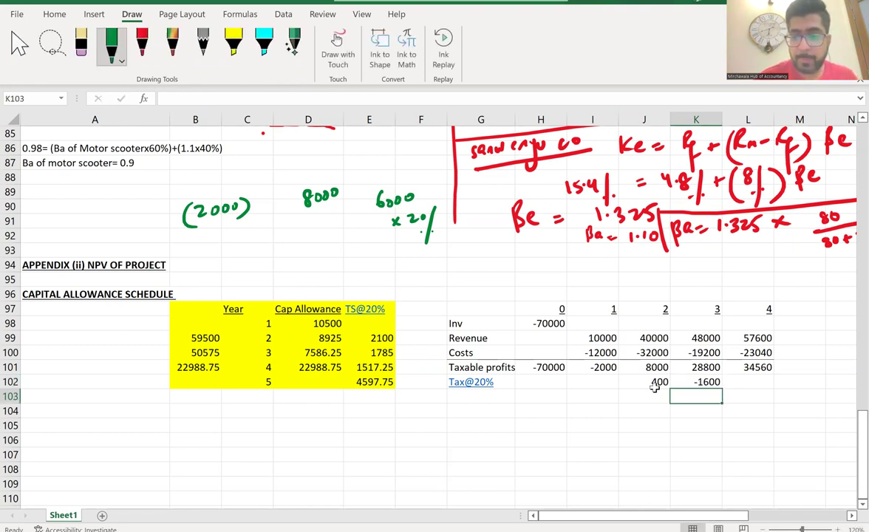
Step: Enter =-28800*0.2 as the year 4 tax in L102
{"action": "left_click", "coordinate": [761, 381]}
{"action": "type", "text": "="}
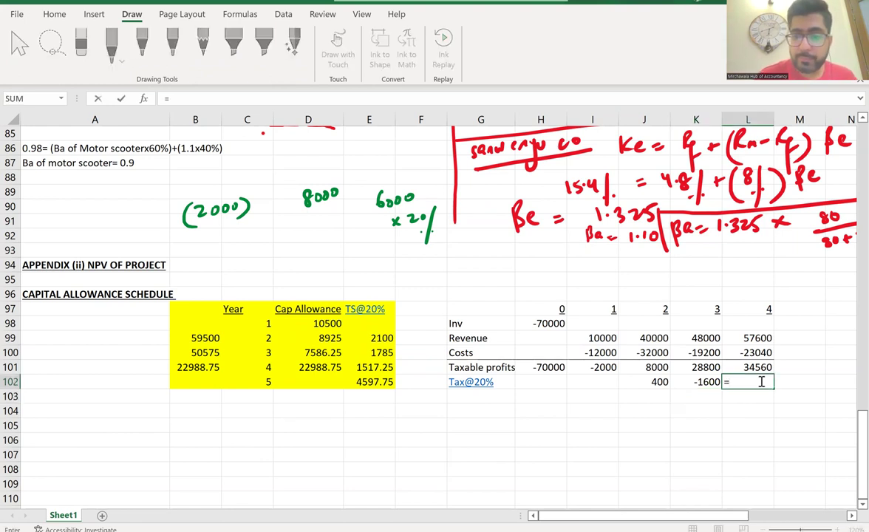
{"action": "type", "text": "-2"}
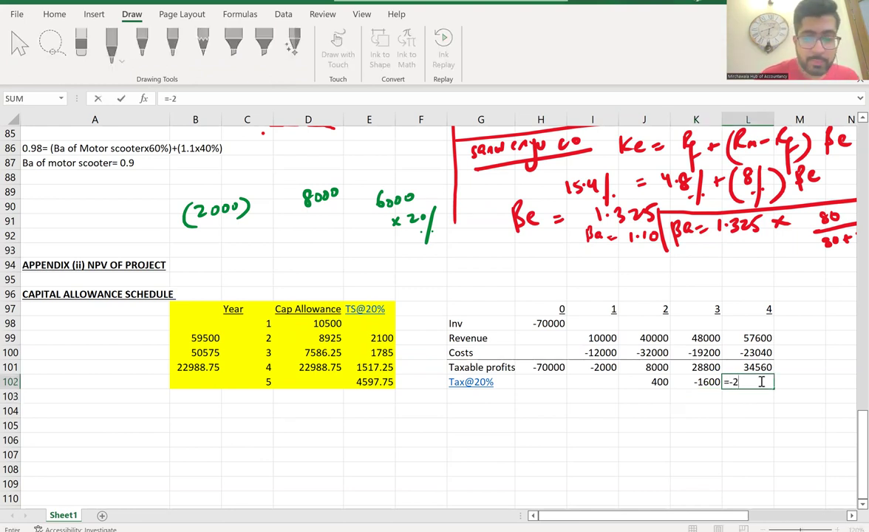
{"action": "type", "text": "8800*0.2"}
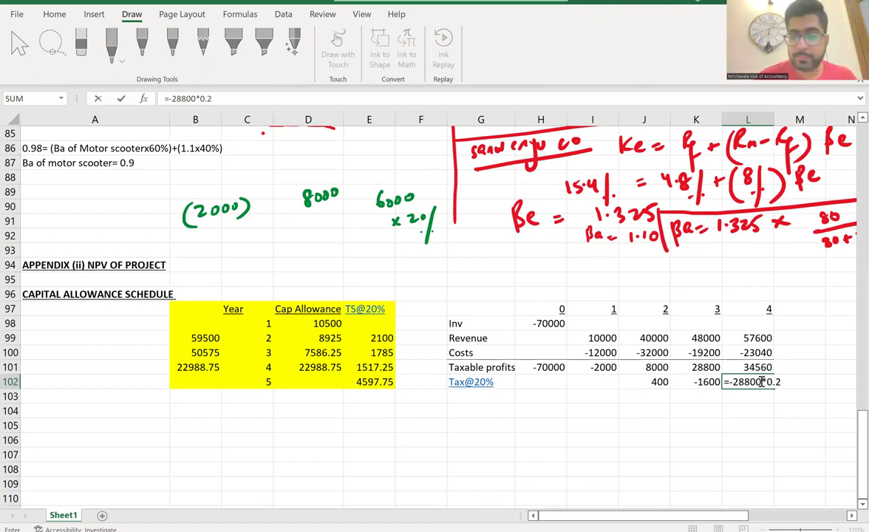
{"action": "key", "text": "Return"}
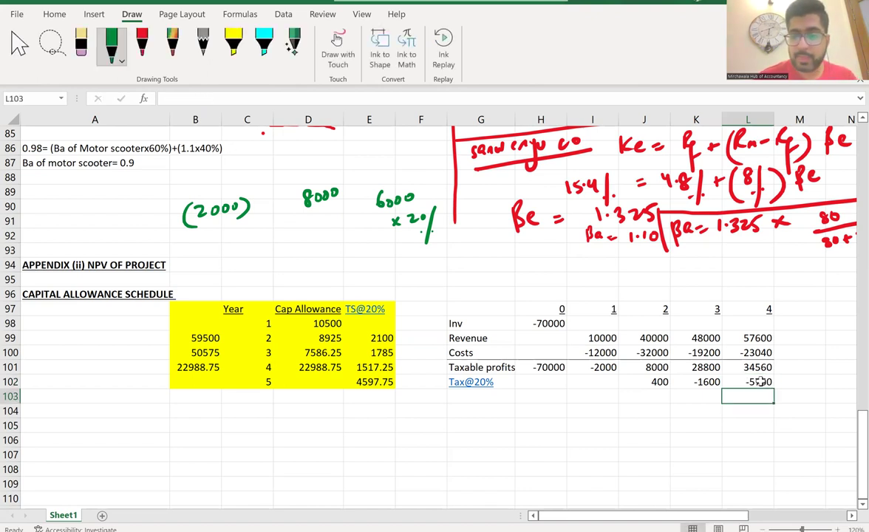
Step: Add year 5 as a column heading in M97 and calculate its tax in M102 with =-L101*0.2
{"action": "left_click", "coordinate": [812, 307]}
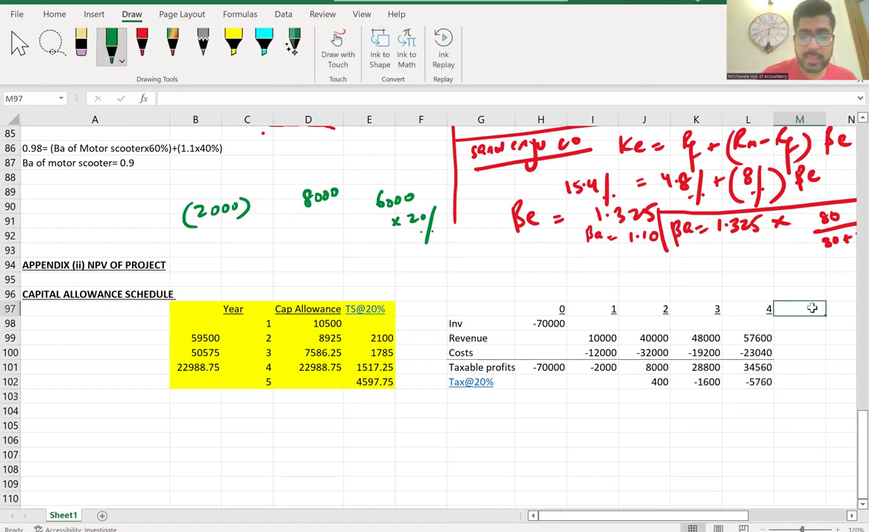
{"action": "type", "text": "5"}
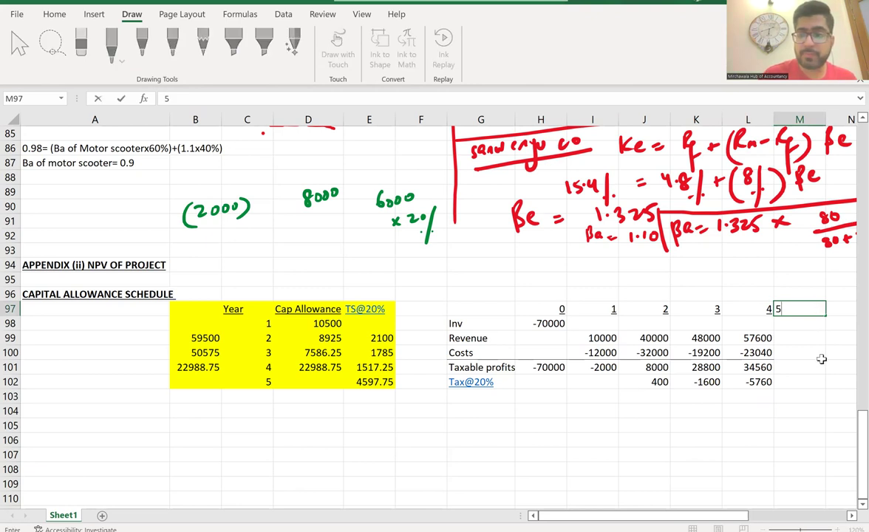
{"action": "left_click", "coordinate": [822, 357]}
{"action": "left_click", "coordinate": [811, 384]}
{"action": "type", "text": "="}
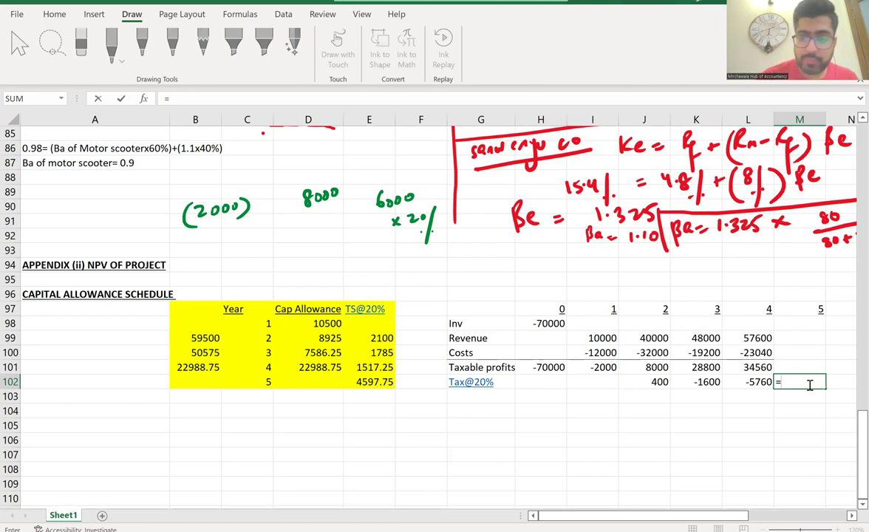
{"action": "type", "text": "-"}
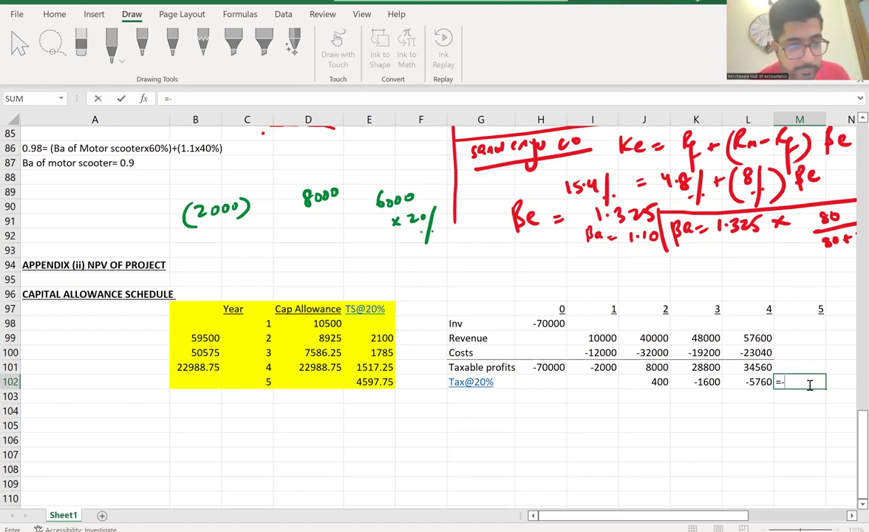
{"action": "type", "text": "l101"}
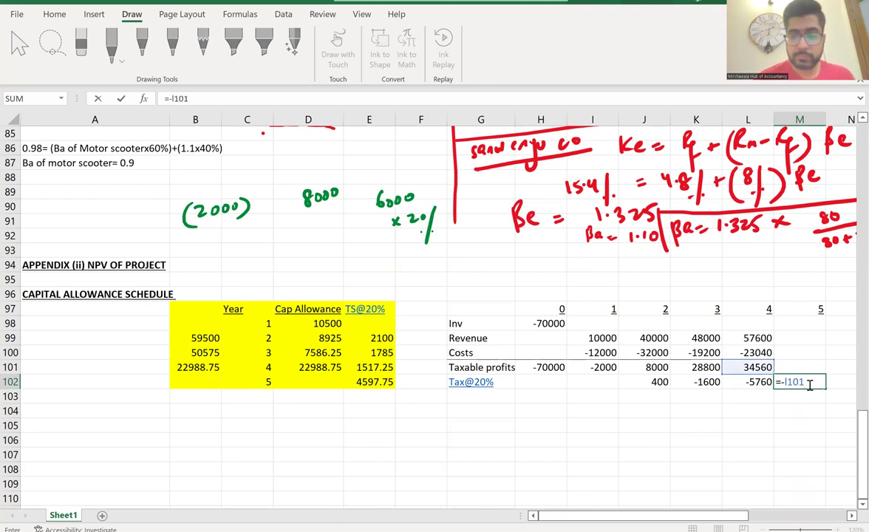
{"action": "type", "text": "*0.2"}
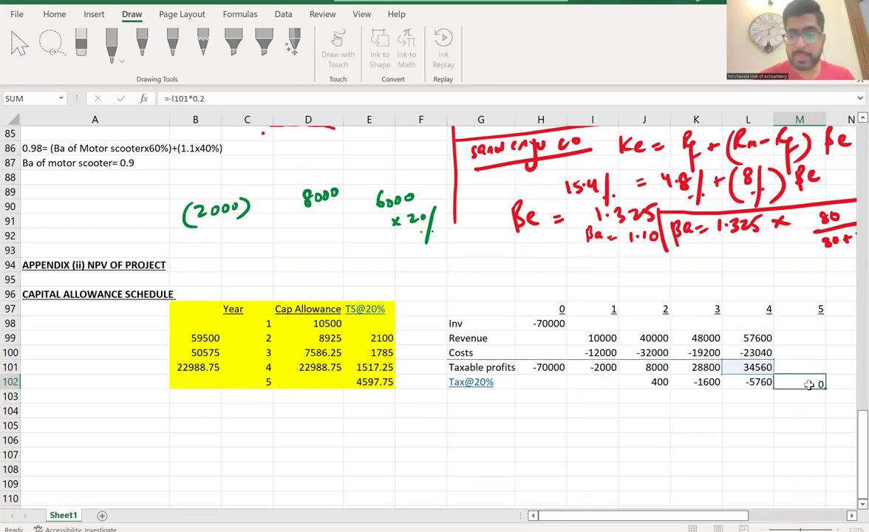
{"action": "key", "text": "Return"}
{"action": "left_click", "coordinate": [768, 444]}
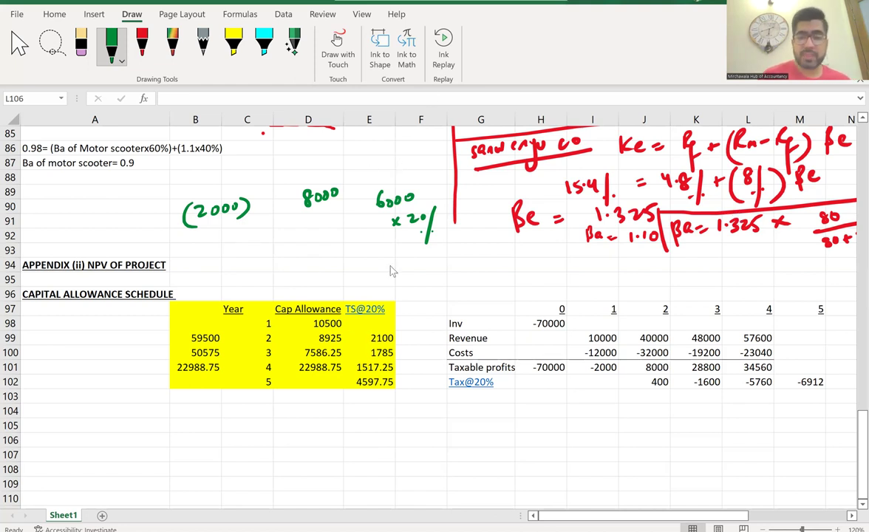
Step: Add the row labels "W.cap Inv" in G103 and "W.cap rec" in G104 below the tax row
{"action": "left_click", "coordinate": [467, 397]}
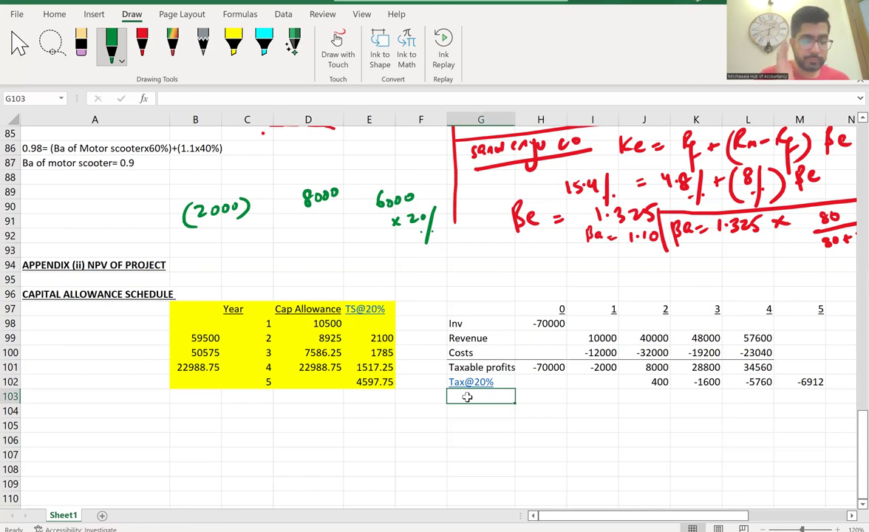
{"action": "type", "text": "W.ca"}
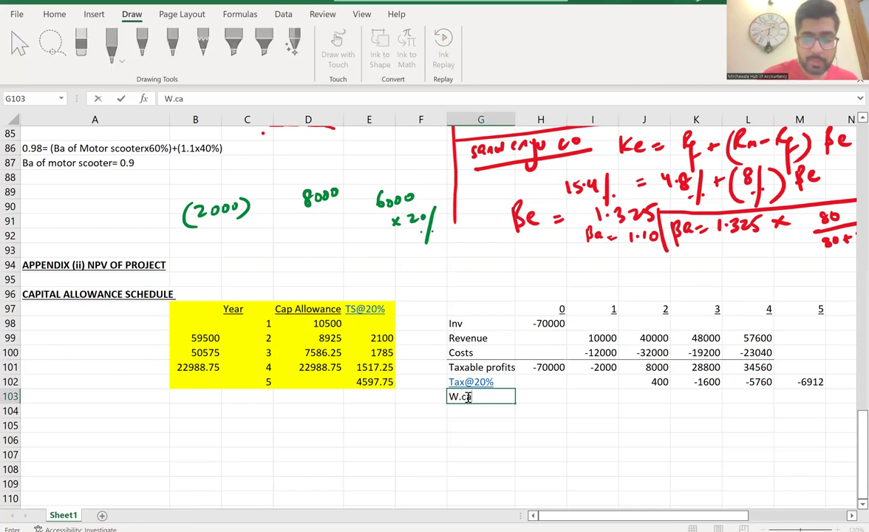
{"action": "type", "text": "p Inv"}
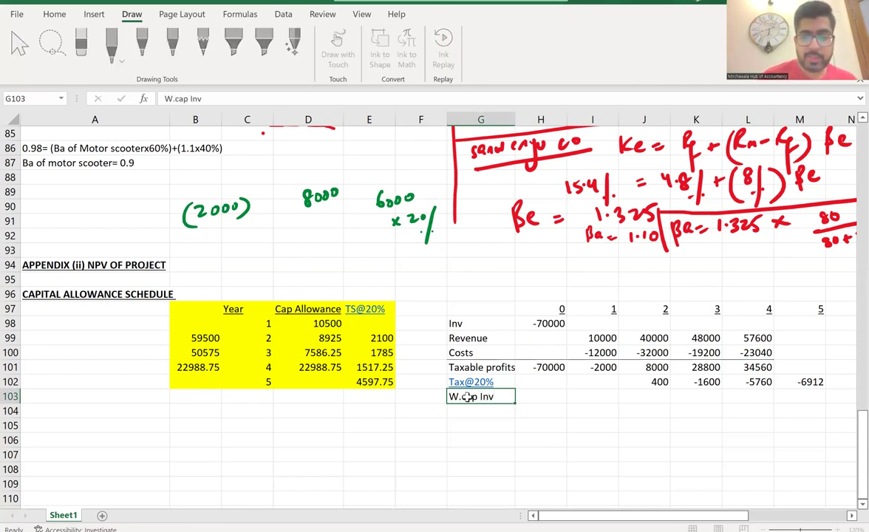
{"action": "key", "text": "Return"}
{"action": "type", "text": "W.cap"}
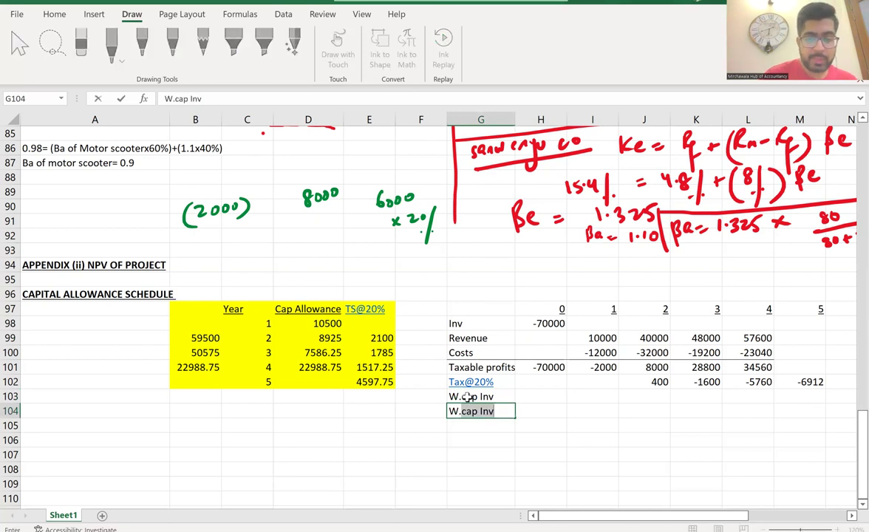
{"action": "type", "text": " rec"}
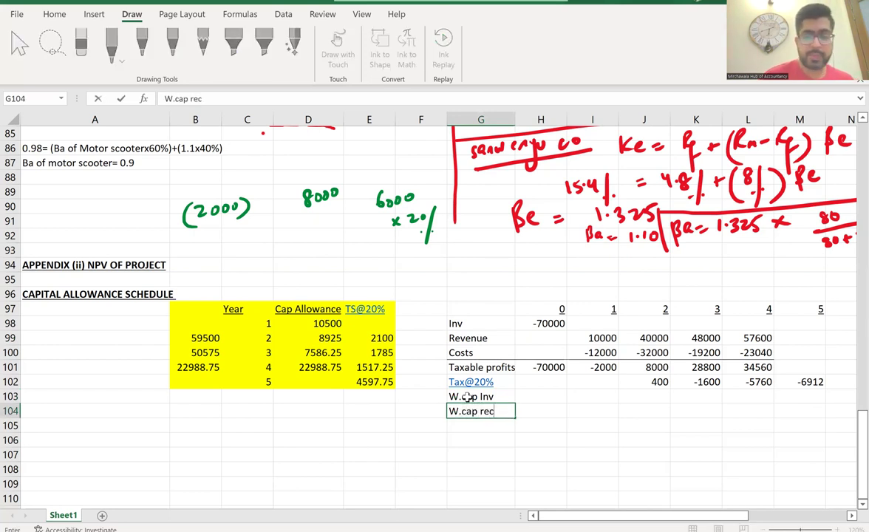
{"action": "left_click", "coordinate": [421, 479]}
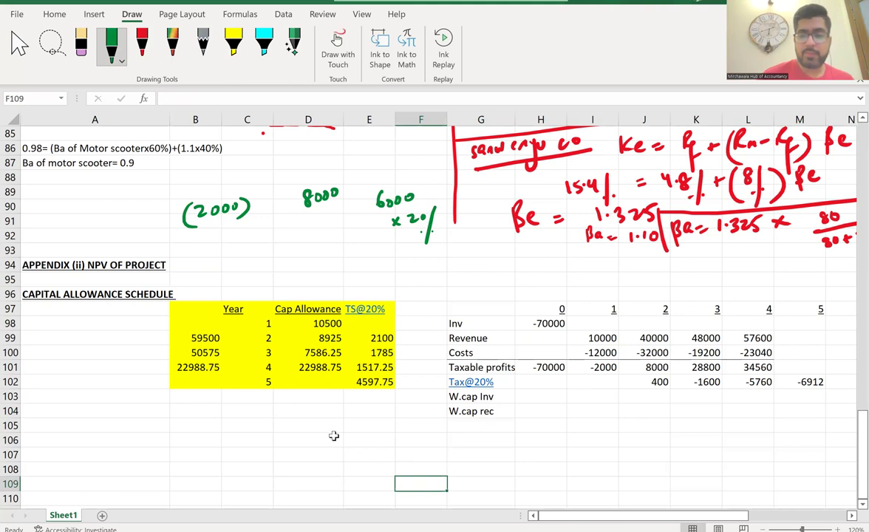
Step: Enter the heading "Working capital Investment" in A104 below the capital allowance schedule and underline it
{"action": "left_click", "coordinate": [49, 414]}
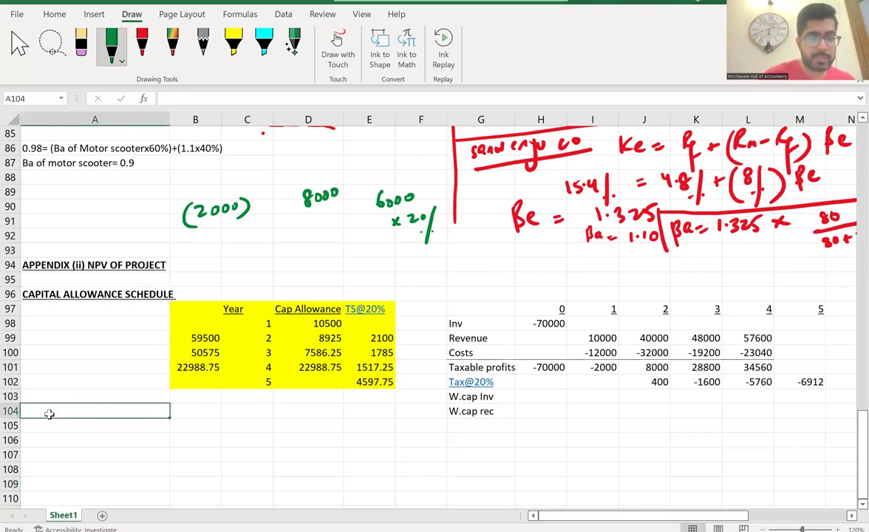
{"action": "type", "text": "Working capital Investment"}
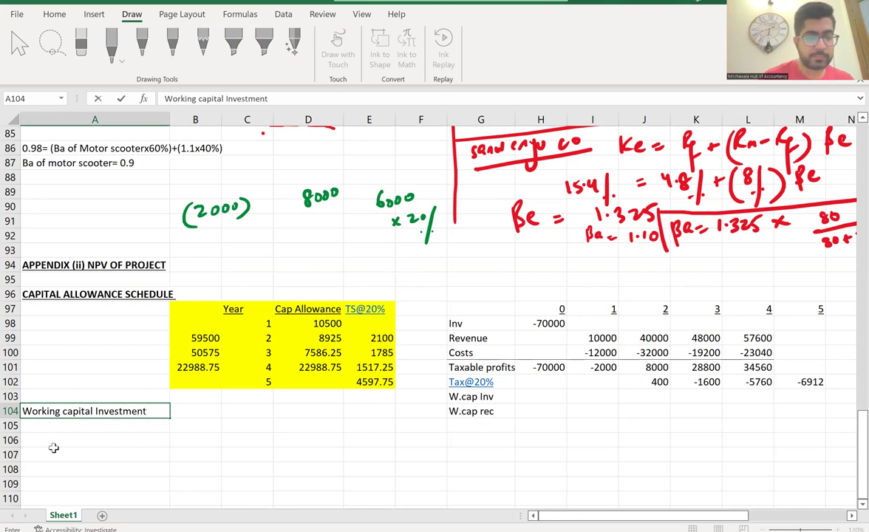
{"action": "key", "text": "Return"}
{"action": "left_click", "coordinate": [71, 411]}
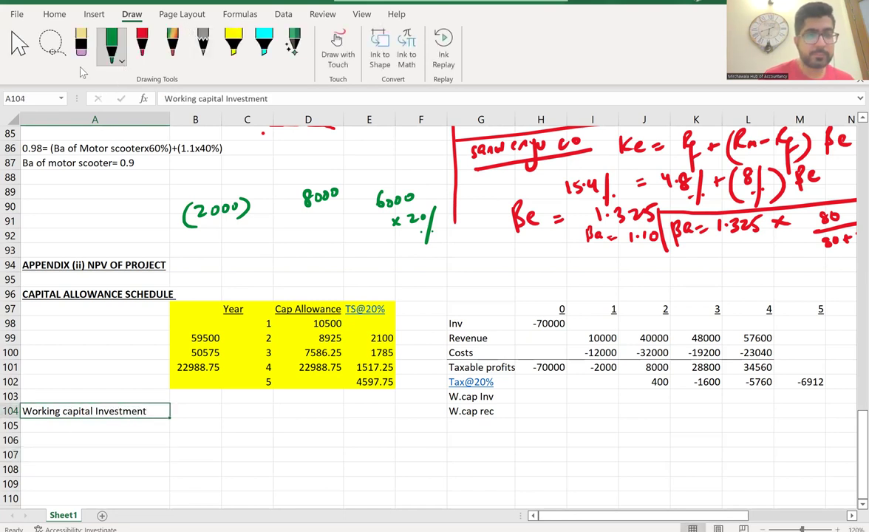
{"action": "left_click", "coordinate": [54, 14]}
{"action": "left_click", "coordinate": [104, 59]}
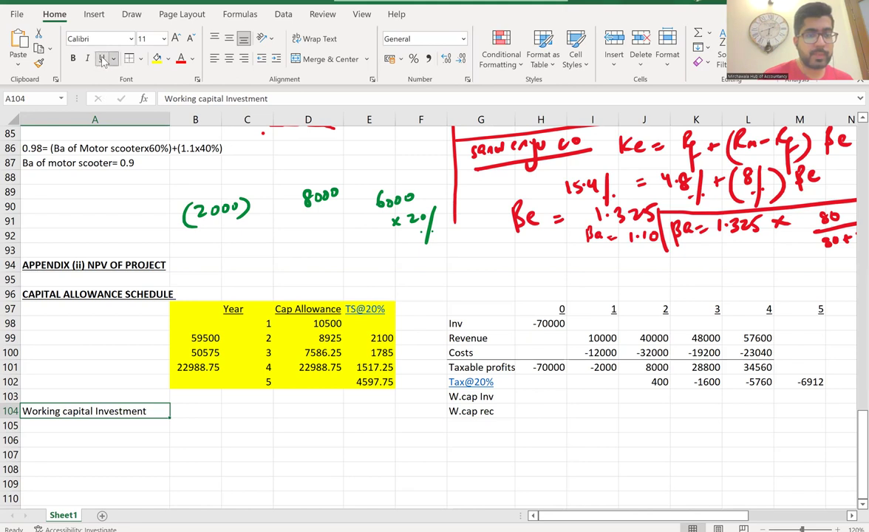
Step: Enter the year numbers 1 to 4 across B105:E105 under the working capital heading
{"action": "left_click", "coordinate": [194, 432]}
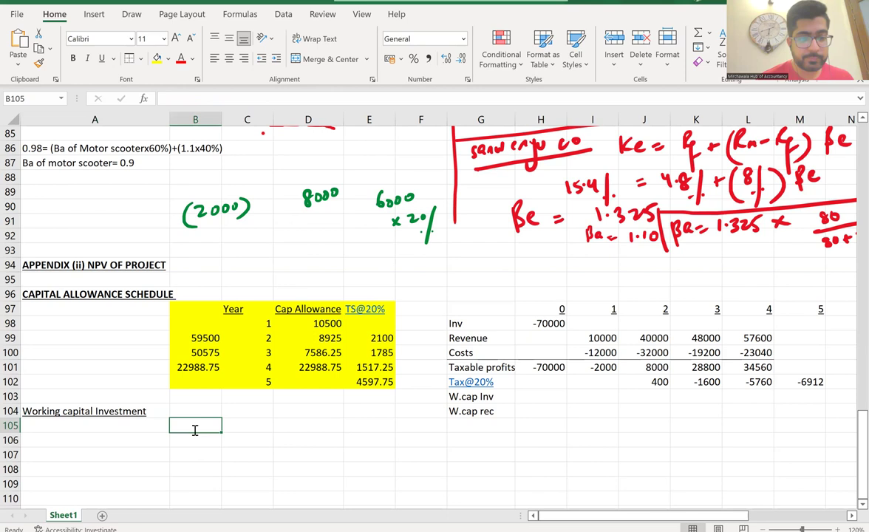
{"action": "type", "text": "1"}
{"action": "key", "text": "Tab"}
{"action": "type", "text": "2"}
{"action": "key", "text": "Tab"}
{"action": "type", "text": "3"}
{"action": "key", "text": "Tab"}
{"action": "key", "text": "Tab"}
{"action": "type", "text": "4"}
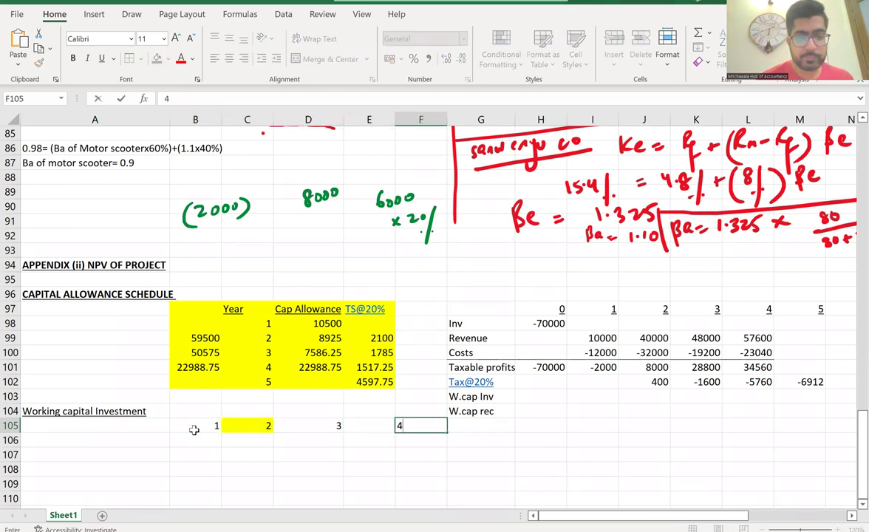
{"action": "key", "text": "BackSpace"}
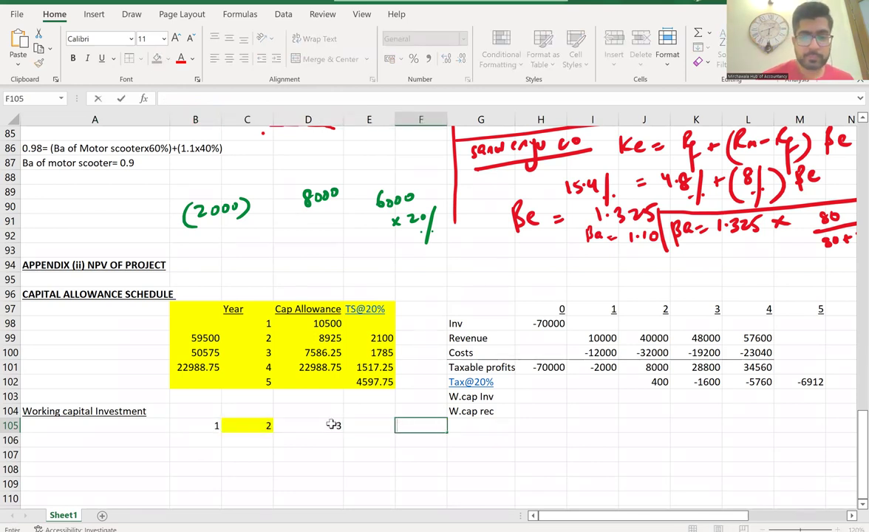
{"action": "left_click", "coordinate": [371, 426]}
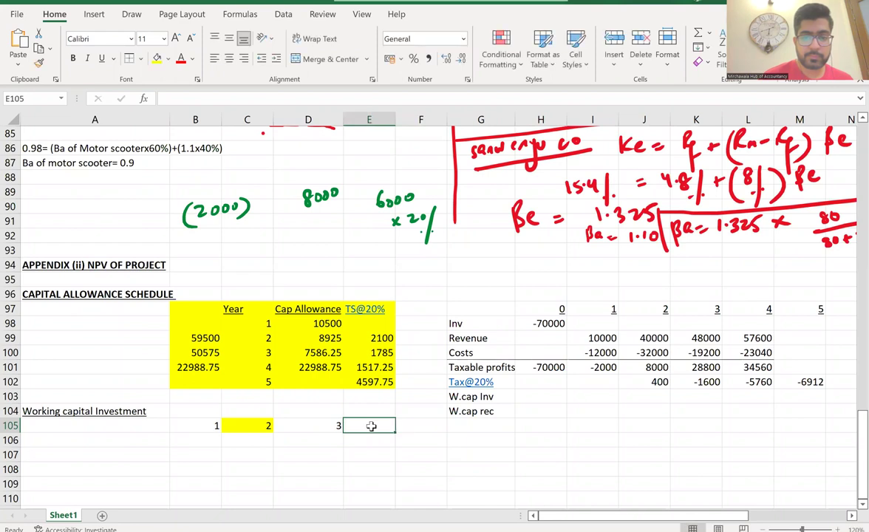
{"action": "type", "text": "4"}
{"action": "key", "text": "Return"}
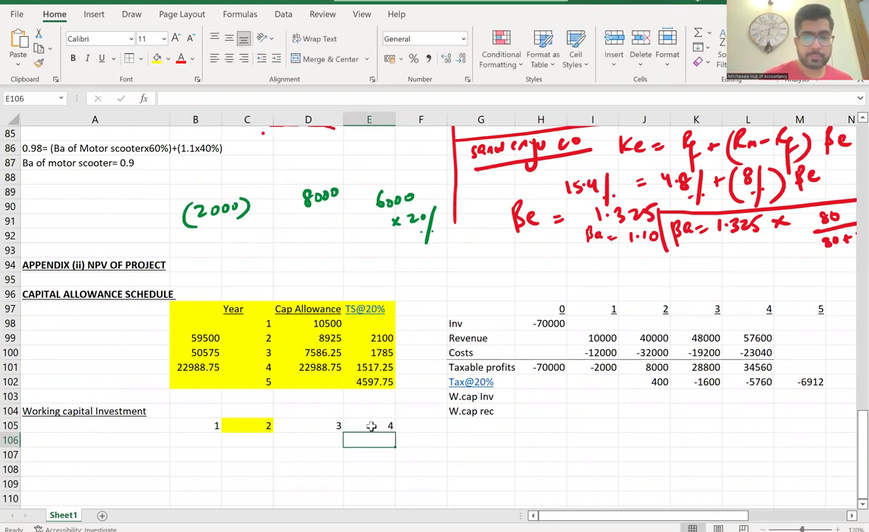
Step: Switch to the exam question PDF in Microsoft Edge and cross out the used $70m expenditure, $10m revenue, 20% growth and cost percentage details
{"action": "left_click", "coordinate": [156, 441]}
{"action": "key", "text": "alt+Tab"}
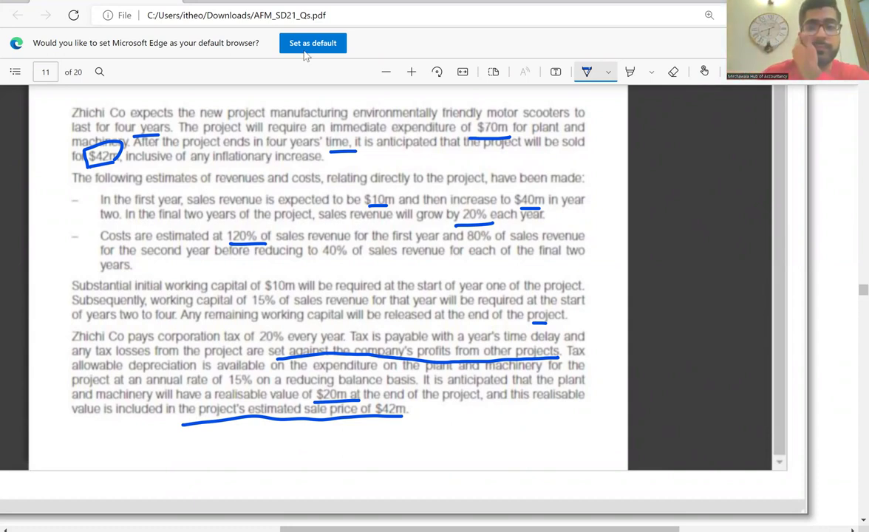
{"action": "mouse_move", "coordinate": [509, 113]}
{"action": "left_mouse_down"}
{"action": "mouse_move", "coordinate": [478, 139]}
{"action": "mouse_move", "coordinate": [509, 138]}
{"action": "left_mouse_up"}
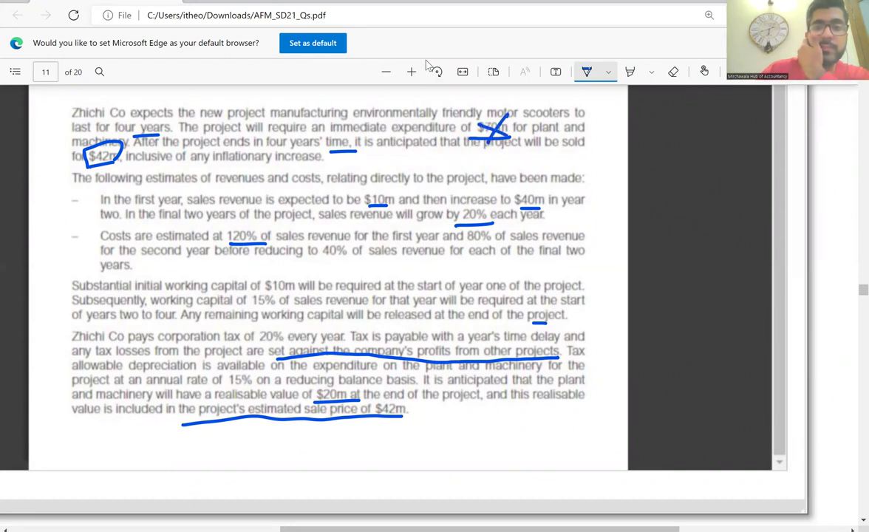
{"action": "mouse_move", "coordinate": [390, 182]}
{"action": "left_mouse_down"}
{"action": "mouse_move", "coordinate": [368, 209]}
{"action": "mouse_move", "coordinate": [392, 210]}
{"action": "left_mouse_up"}
{"action": "mouse_move", "coordinate": [484, 191]}
{"action": "left_mouse_down"}
{"action": "mouse_move", "coordinate": [458, 222]}
{"action": "mouse_move", "coordinate": [491, 223]}
{"action": "left_mouse_up"}
{"action": "left_click_drag", "start_coordinate": [262, 229], "coordinate": [232, 245]}
{"action": "left_click_drag", "start_coordinate": [229, 235], "coordinate": [294, 255]}
{"action": "left_click_drag", "start_coordinate": [291, 240], "coordinate": [316, 251]}
{"action": "mouse_move", "coordinate": [351, 237]}
{"action": "left_mouse_down"}
{"action": "mouse_move", "coordinate": [337, 250]}
{"action": "mouse_move", "coordinate": [353, 248]}
{"action": "left_mouse_up"}
{"action": "mouse_move", "coordinate": [122, 247]}
{"action": "left_mouse_down"}
{"action": "mouse_move", "coordinate": [105, 263]}
{"action": "mouse_move", "coordinate": [123, 260]}
{"action": "left_mouse_up"}
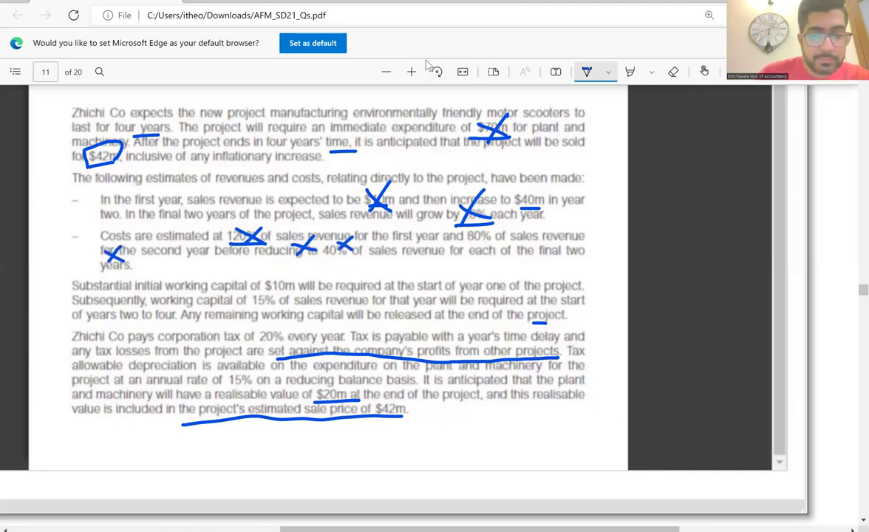
Step: Strike through the tax allowable depreciation sentence, including the 15% reducing balance rate, in the question PDF
{"action": "left_click_drag", "start_coordinate": [223, 380], "coordinate": [392, 378]}
{"action": "scroll", "coordinate": [427, 67], "scroll_direction": "left", "scroll_amount": 10}
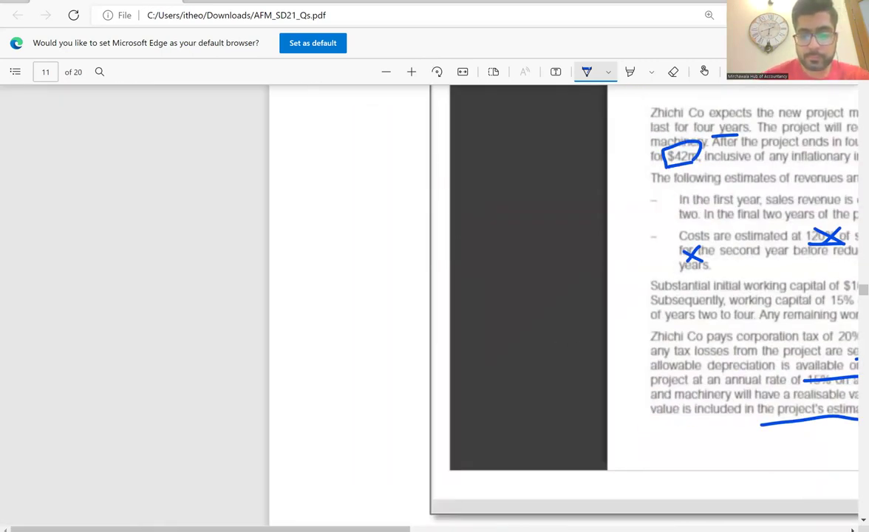
{"action": "scroll", "coordinate": [505, 518], "scroll_direction": "right", "scroll_amount": 12}
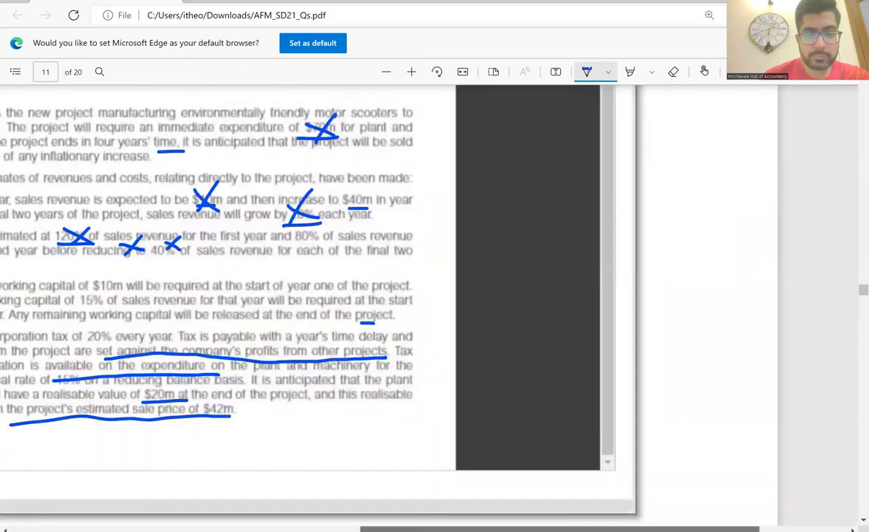
{"action": "scroll", "coordinate": [398, 519], "scroll_direction": "left", "scroll_amount": 3}
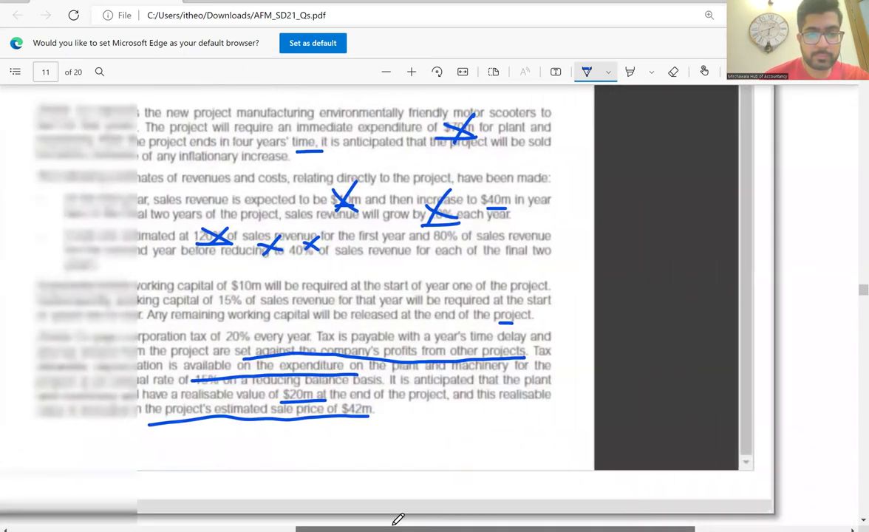
{"action": "scroll", "coordinate": [397, 520], "scroll_direction": "left", "scroll_amount": 1}
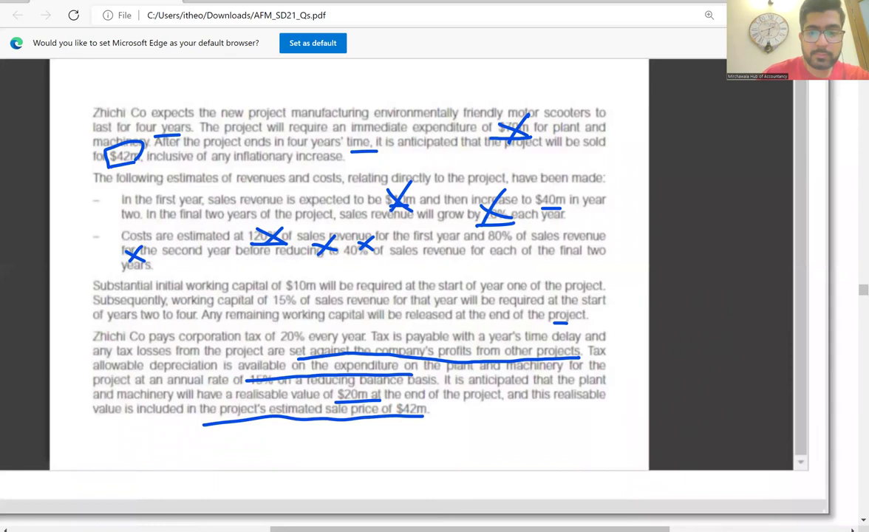
{"action": "left_click_drag", "start_coordinate": [589, 354], "coordinate": [609, 352]}
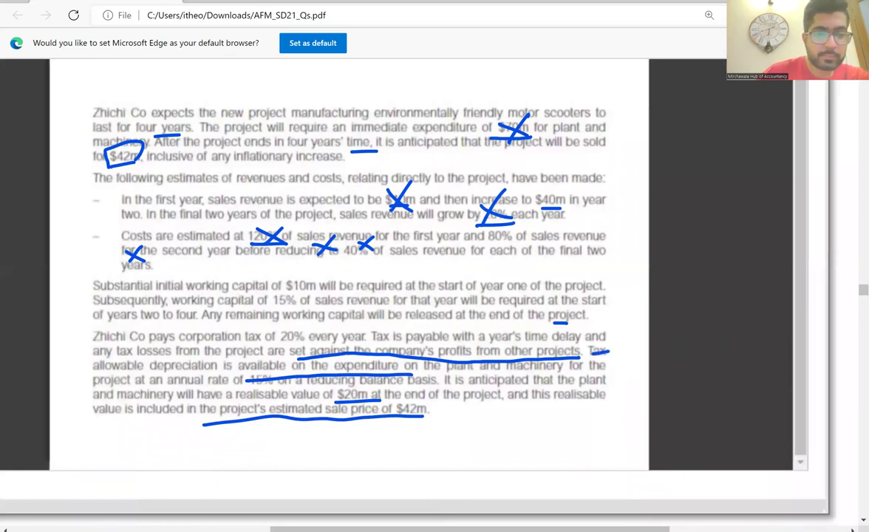
{"action": "left_click_drag", "start_coordinate": [95, 368], "coordinate": [608, 364]}
{"action": "left_click_drag", "start_coordinate": [94, 382], "coordinate": [226, 378]}
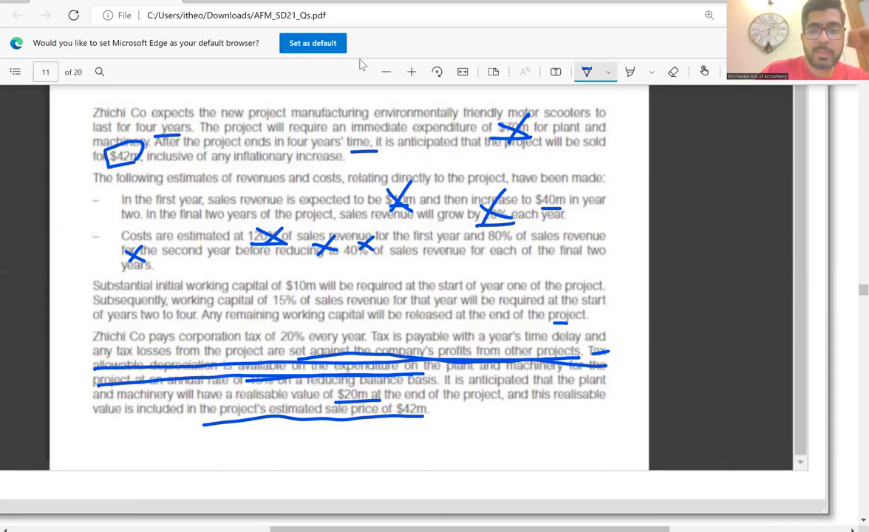
Step: Underline "one" in the working capital paragraph, return to the Excel workbook and enter =-10000 in H103 as the year 0 investment
{"action": "left_click_drag", "start_coordinate": [501, 292], "coordinate": [526, 291]}
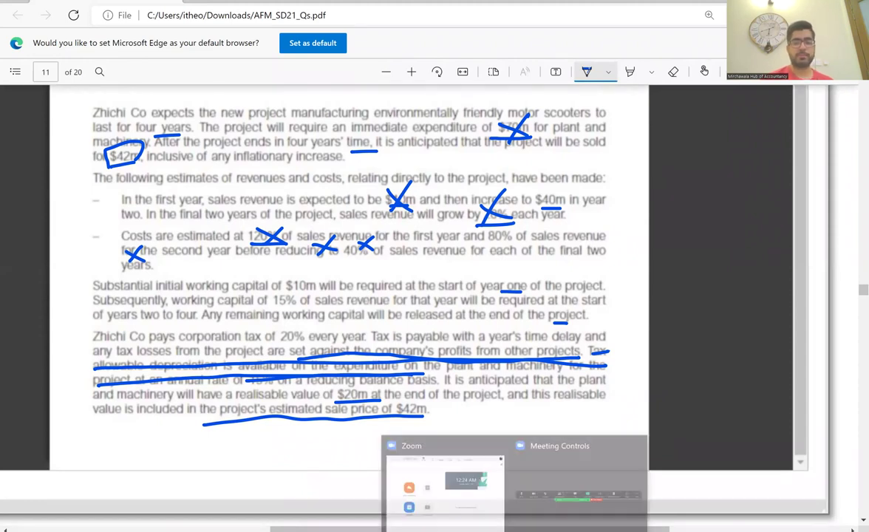
{"action": "left_click", "coordinate": [447, 480]}
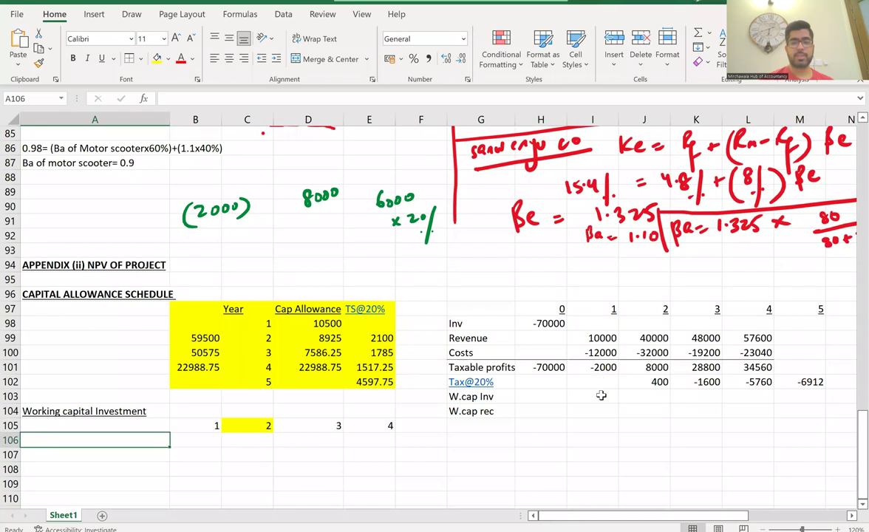
{"action": "left_click", "coordinate": [557, 399]}
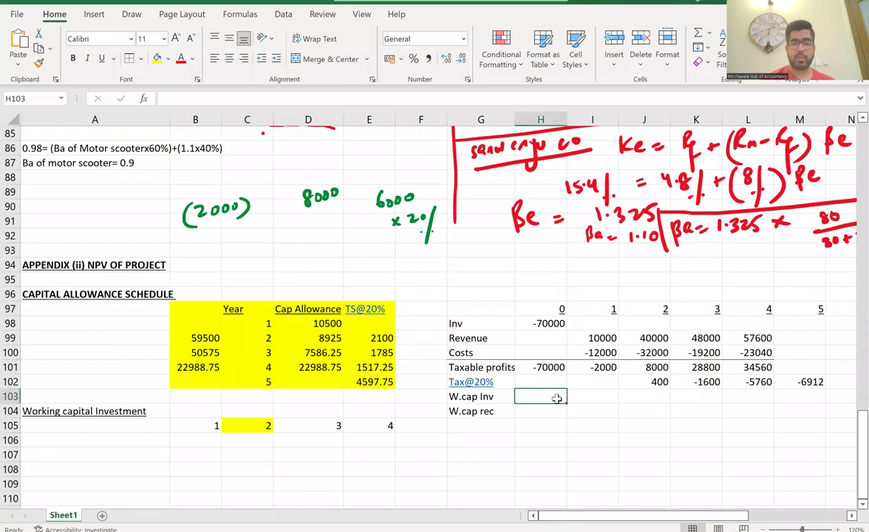
{"action": "type", "text": "=-10000"}
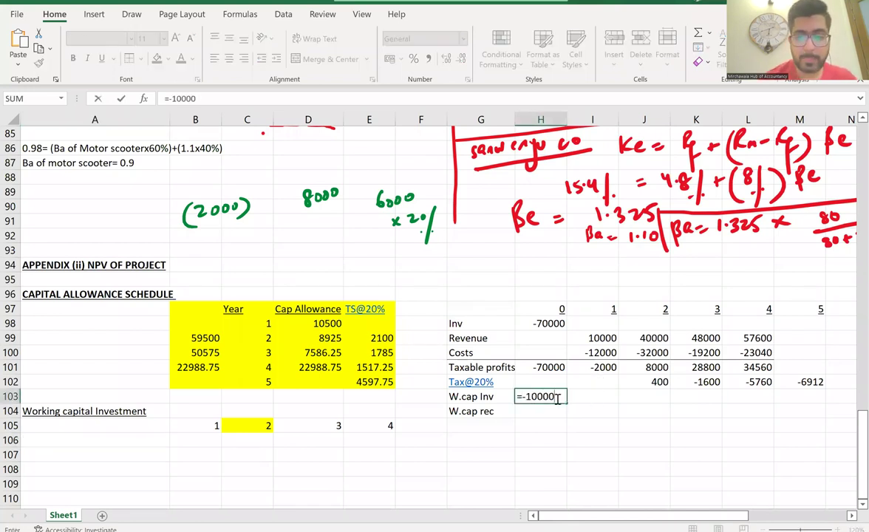
{"action": "key", "text": "Return"}
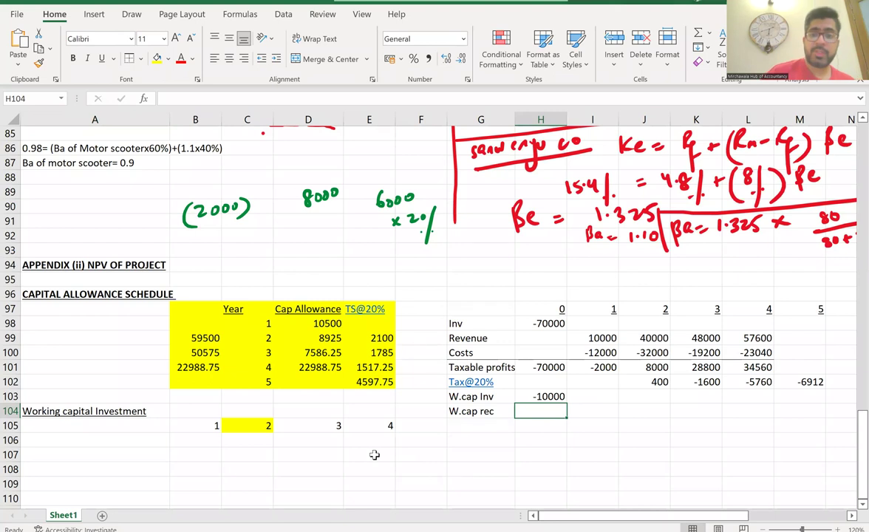
Step: Begin B106 with =0.15, switch to the question PDF and underline $10m, the 15% of sales revenue requirement and "two to four"
{"action": "left_click", "coordinate": [197, 443]}
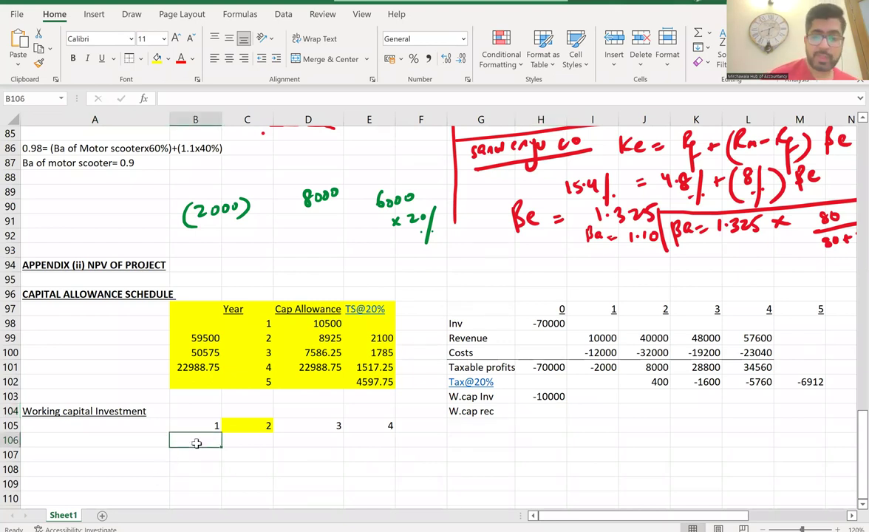
{"action": "type", "text": "=0.15"}
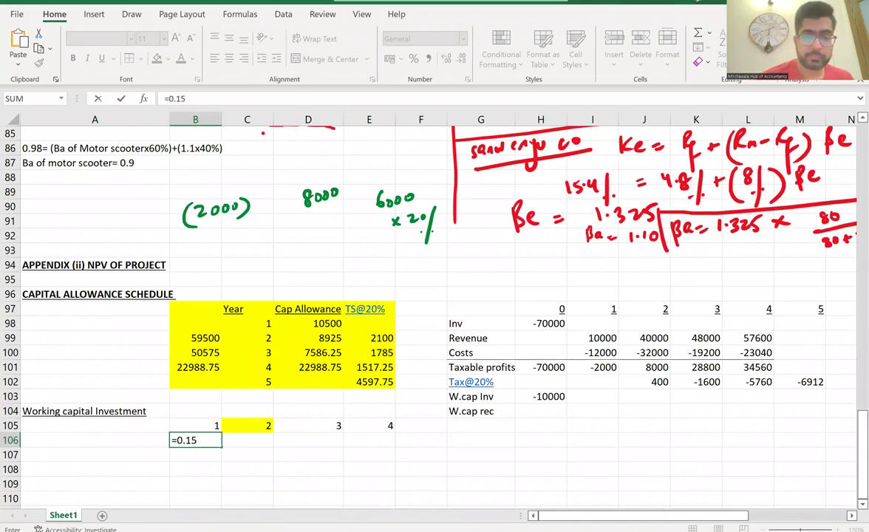
{"action": "key", "text": "alt+Tab"}
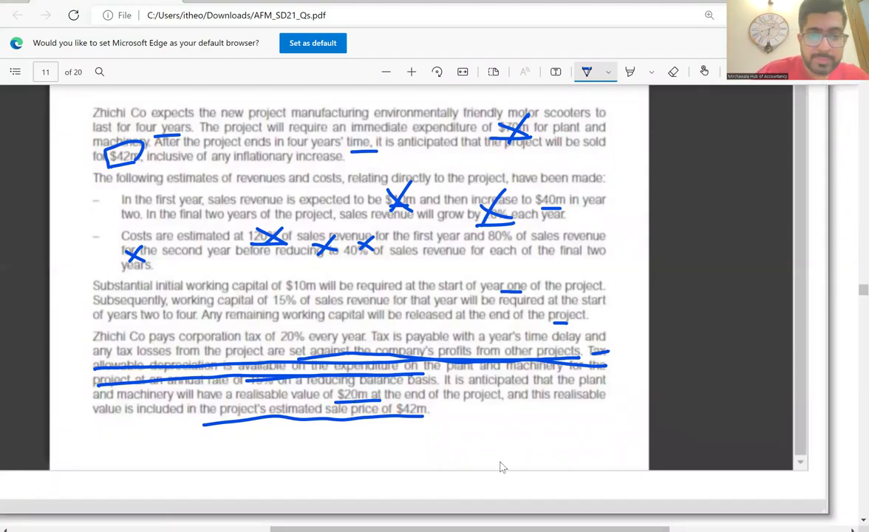
{"action": "left_click_drag", "start_coordinate": [285, 290], "coordinate": [327, 288]}
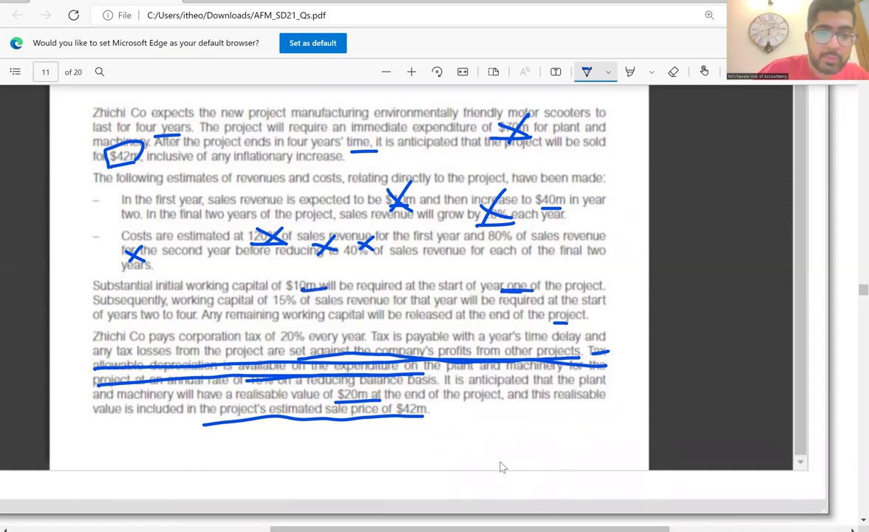
{"action": "left_click_drag", "start_coordinate": [299, 305], "coordinate": [584, 299]}
{"action": "left_click_drag", "start_coordinate": [133, 323], "coordinate": [211, 318]}
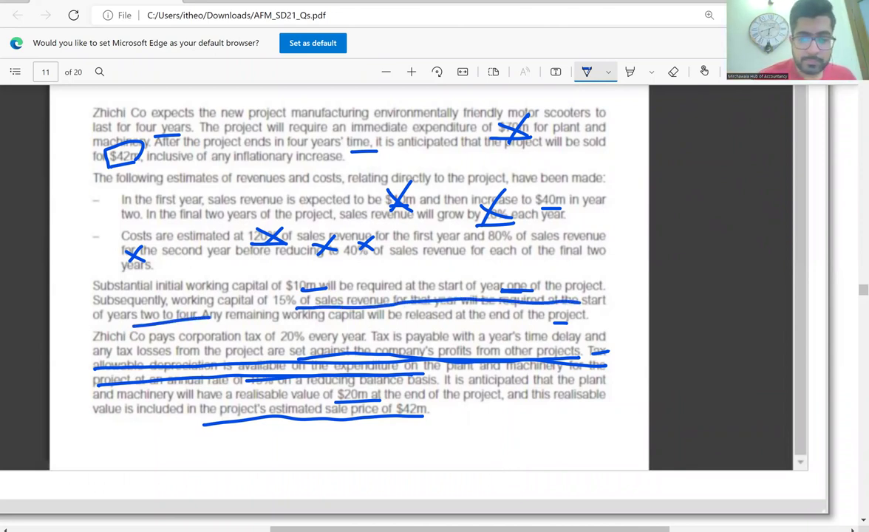
Step: Return to the Excel workbook and replace the unfinished formula in B106 with =10000 as the year 1 working capital
{"action": "mouse_move", "coordinate": [545, 529]}
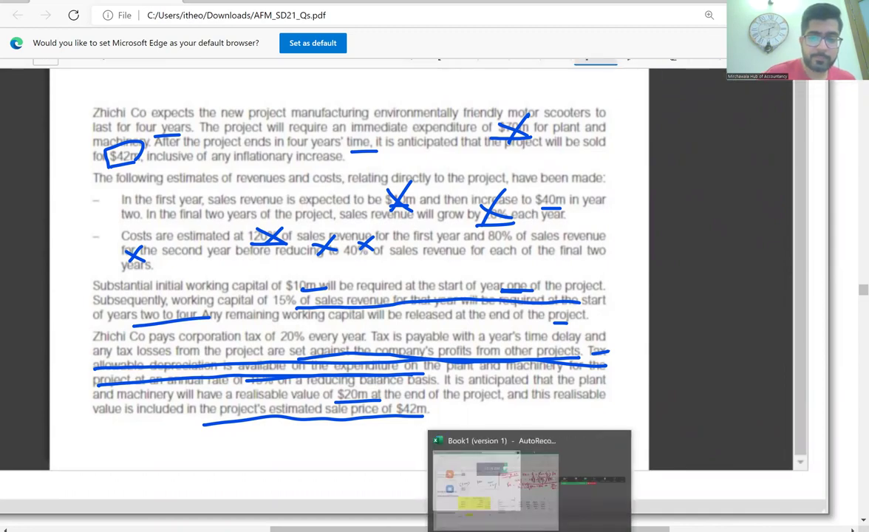
{"action": "left_click", "coordinate": [532, 481]}
{"action": "key", "text": "BackSpace"}
{"action": "key", "text": "BackSpace"}
{"action": "key", "text": "BackSpace"}
{"action": "key", "text": "BackSpace"}
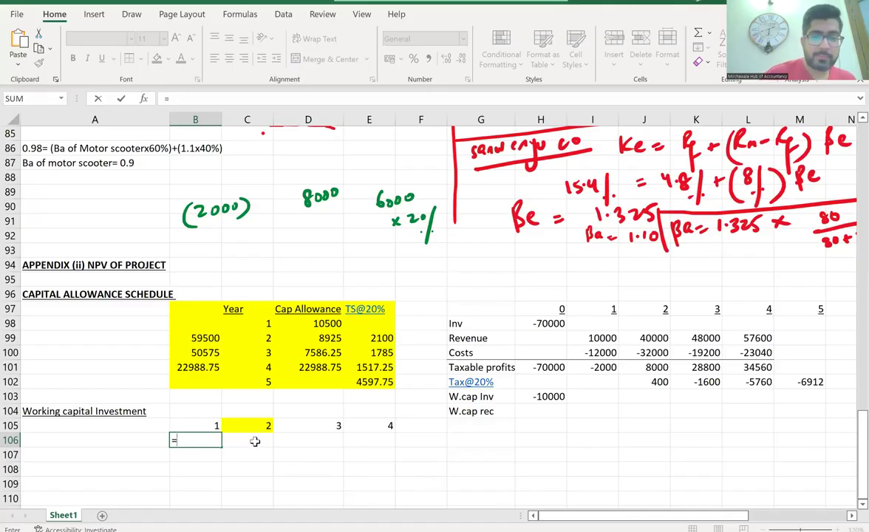
{"action": "type", "text": "10000"}
{"action": "key", "text": "Return"}
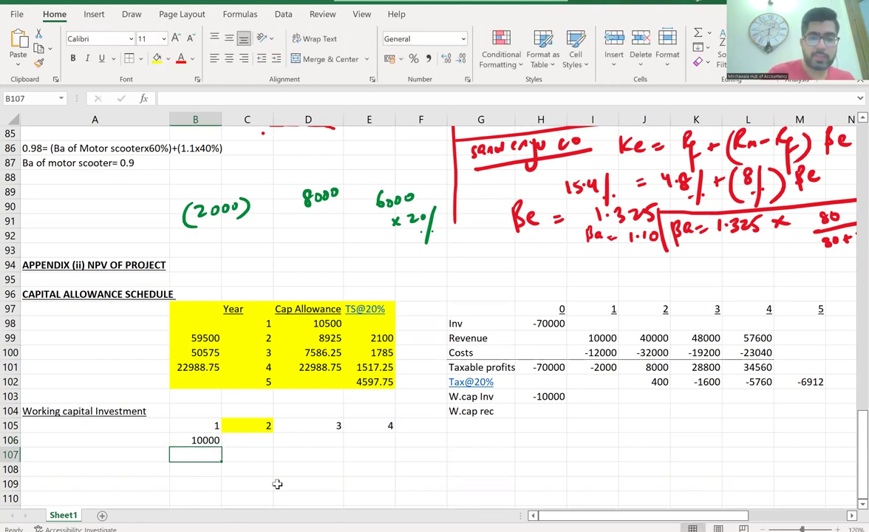
Step: Label the working capital row "Start of year" in A106
{"action": "left_click", "coordinate": [83, 439]}
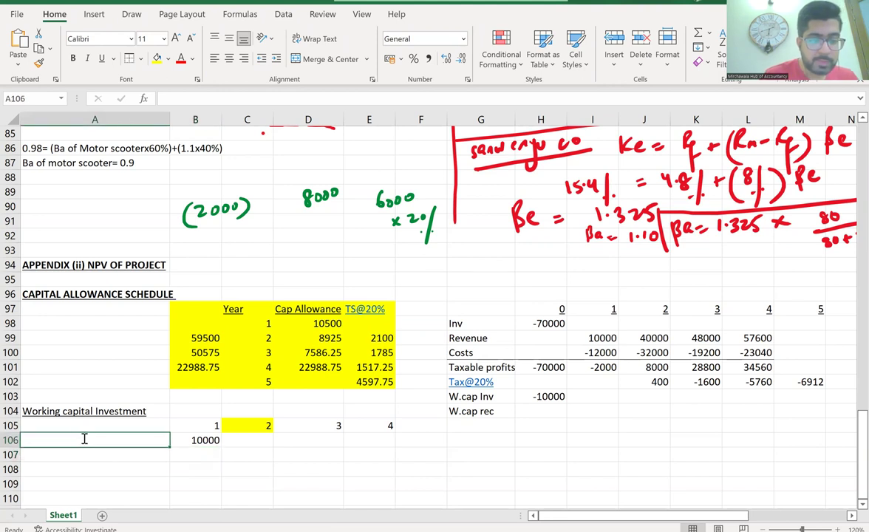
{"action": "type", "text": "Start of year"}
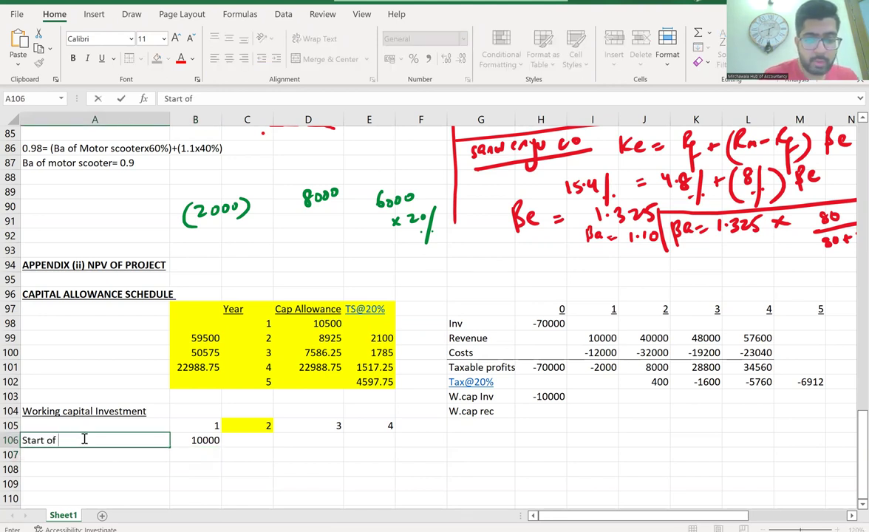
{"action": "left_click", "coordinate": [213, 480]}
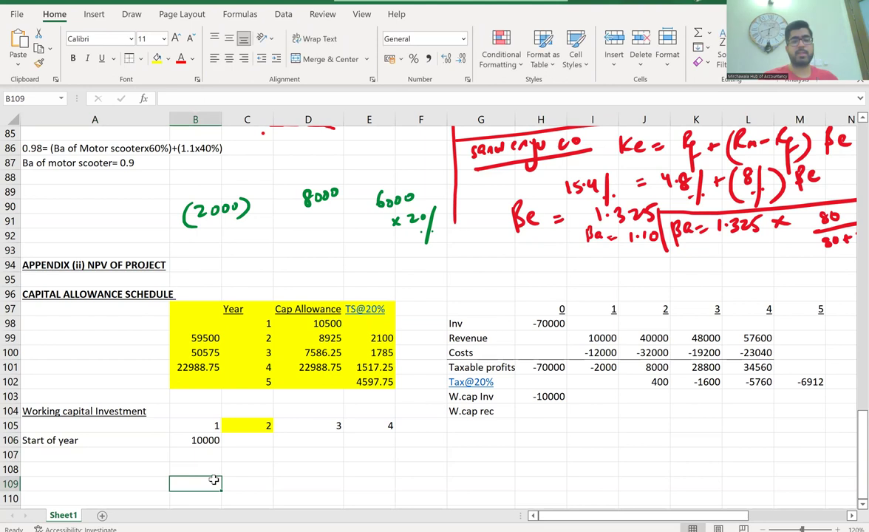
Step: Calculate the year 2 to 4 working capital with =0.15*40000 in C106, =0.15*48000 in D106 and =0.15*57600 in E106
{"action": "left_click", "coordinate": [261, 440]}
{"action": "type", "text": "=0.15*40000"}
{"action": "key", "text": "Return"}
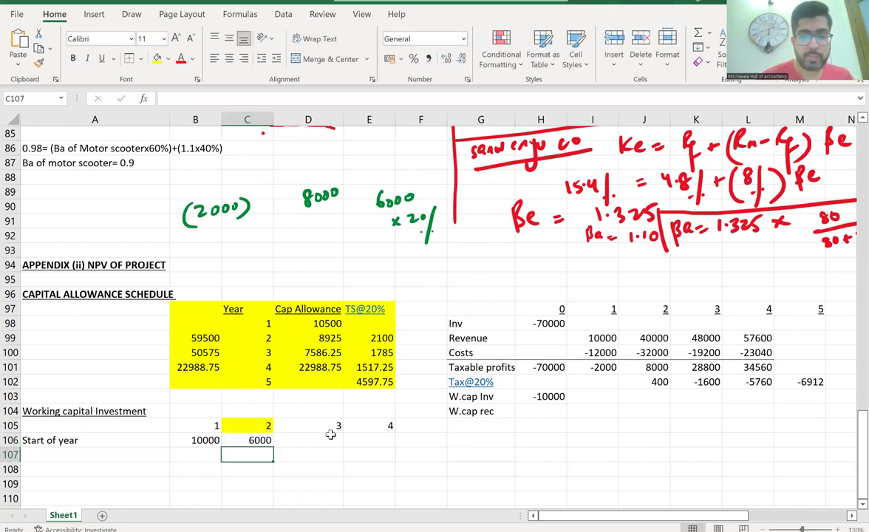
{"action": "left_click", "coordinate": [332, 440]}
{"action": "type", "text": "=0.15*48000"}
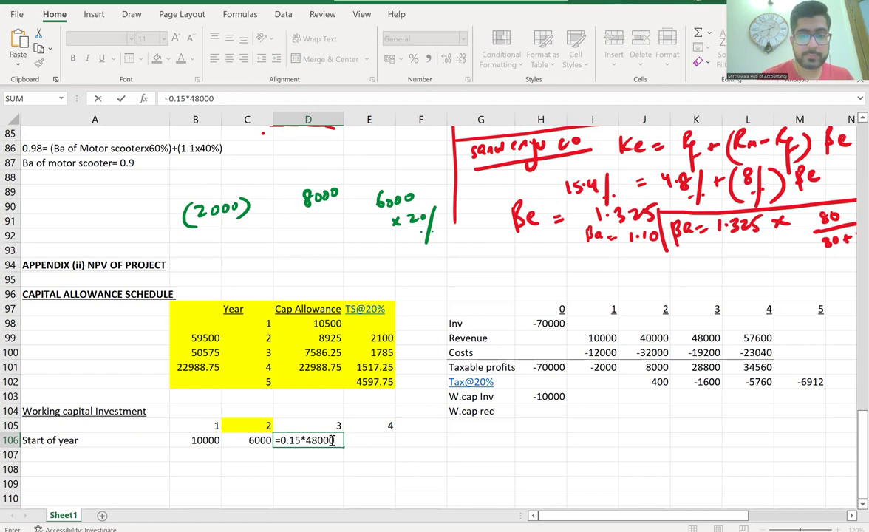
{"action": "key", "text": "Return"}
{"action": "left_click", "coordinate": [377, 440]}
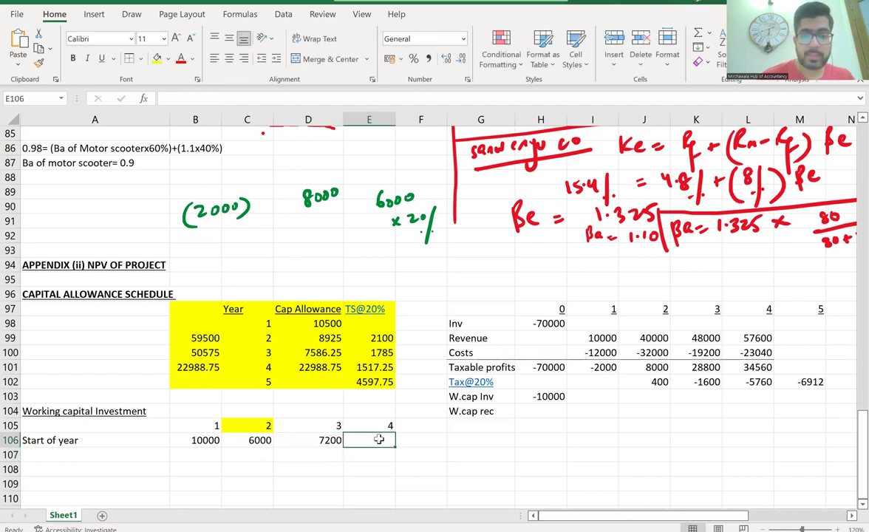
{"action": "type", "text": "=0."}
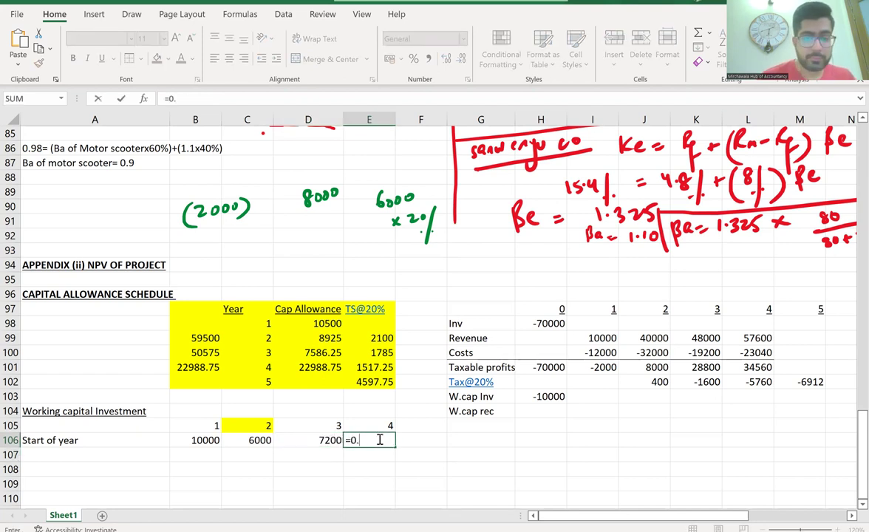
{"action": "type", "text": "15*57600"}
{"action": "key", "text": "Return"}
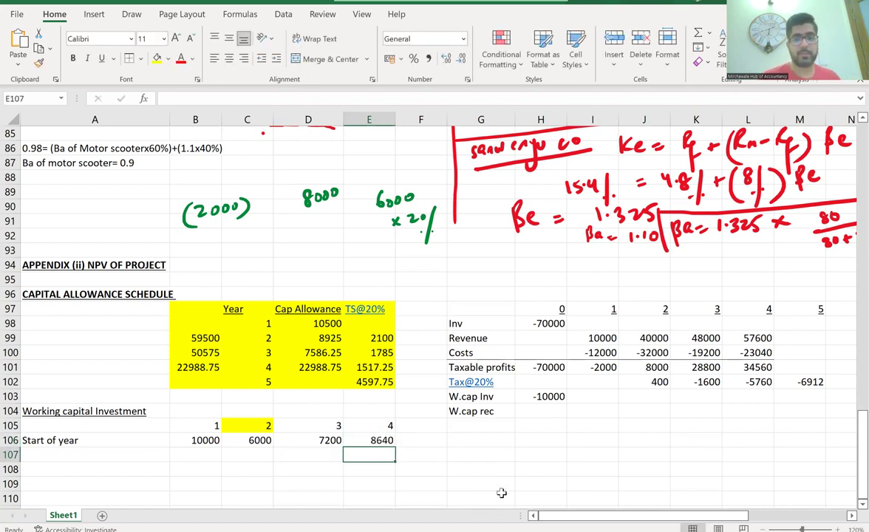
{"action": "left_click", "coordinate": [501, 495]}
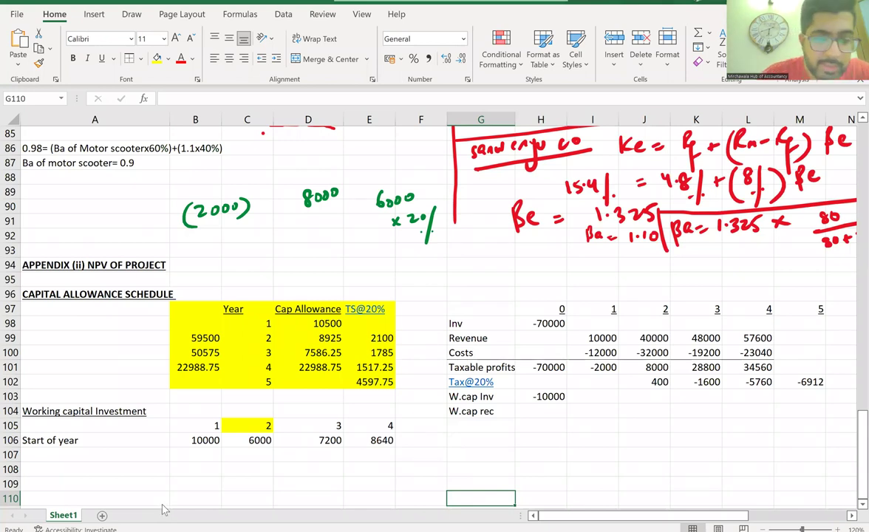
Step: Underline the 10000 and 6000 working capital figures in green ink and enter 4000 as the year 1 W.cap Inv movement in I103
{"action": "left_click_drag", "start_coordinate": [191, 446], "coordinate": [219, 446]}
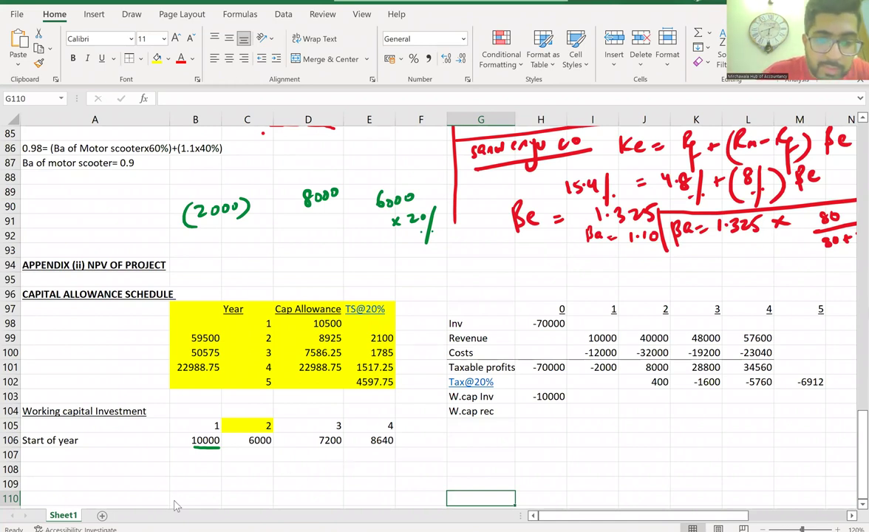
{"action": "left_click_drag", "start_coordinate": [250, 446], "coordinate": [271, 447]}
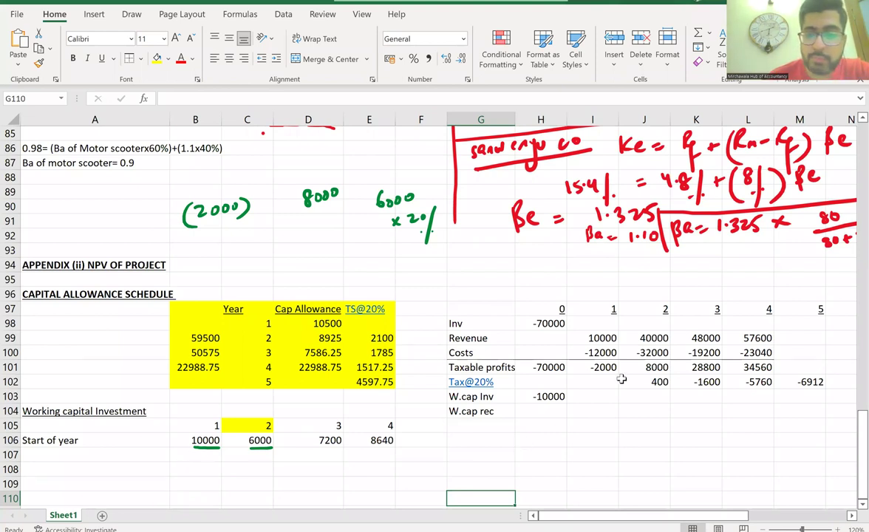
{"action": "left_click", "coordinate": [606, 396]}
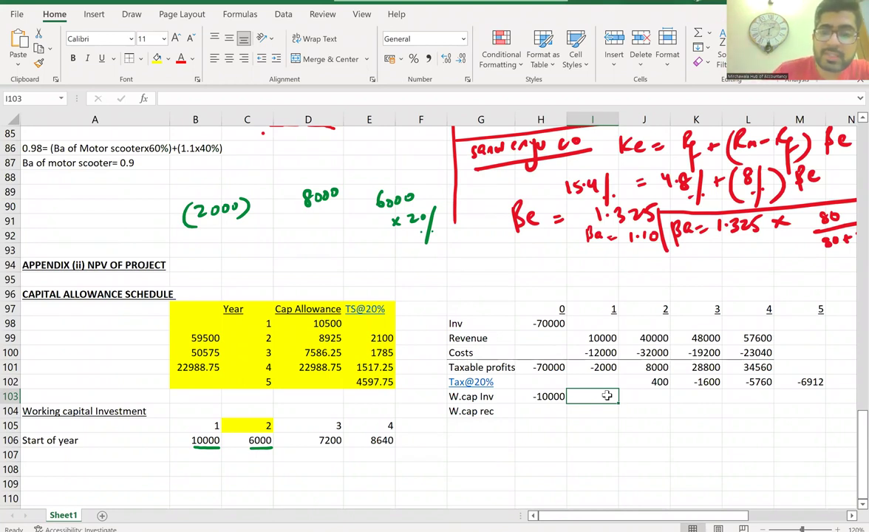
{"action": "type", "text": "4000"}
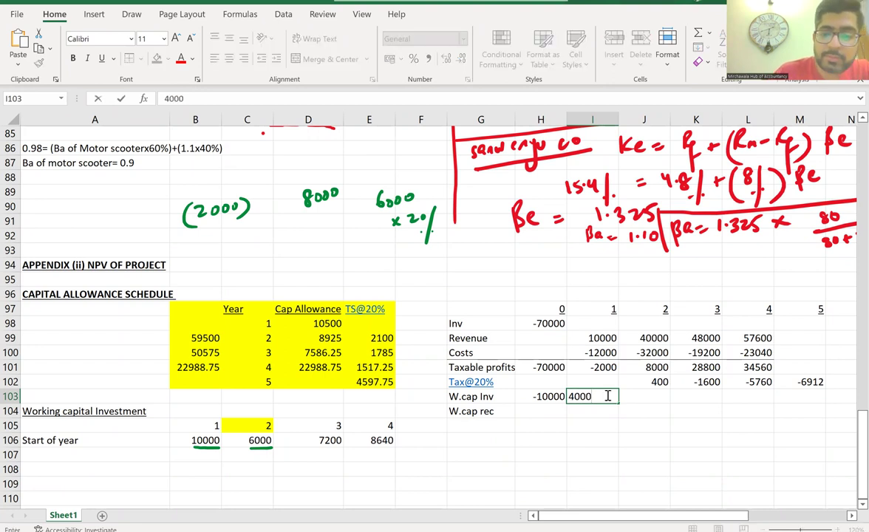
{"action": "key", "text": "Return"}
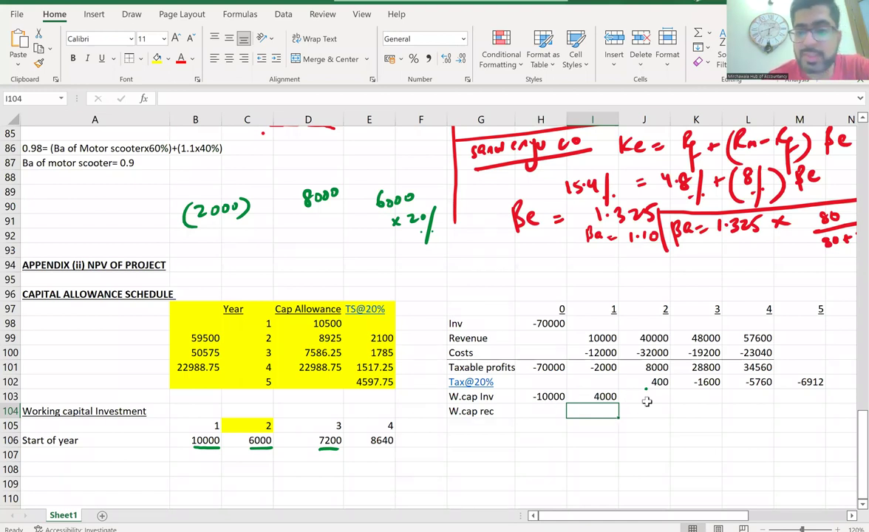
Step: Enter =-1200 as the year 2 W.cap Inv movement in J103
{"action": "left_click", "coordinate": [648, 398]}
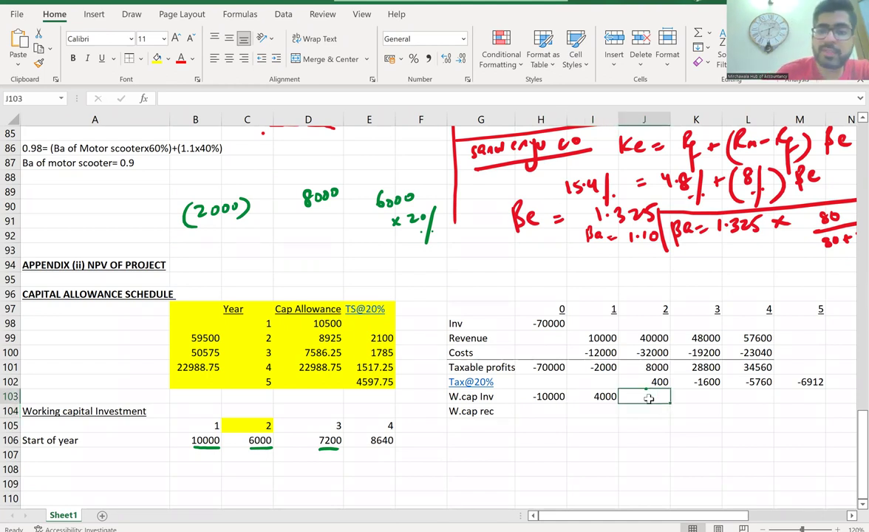
{"action": "type", "text": "=-1200"}
{"action": "key", "text": "Return"}
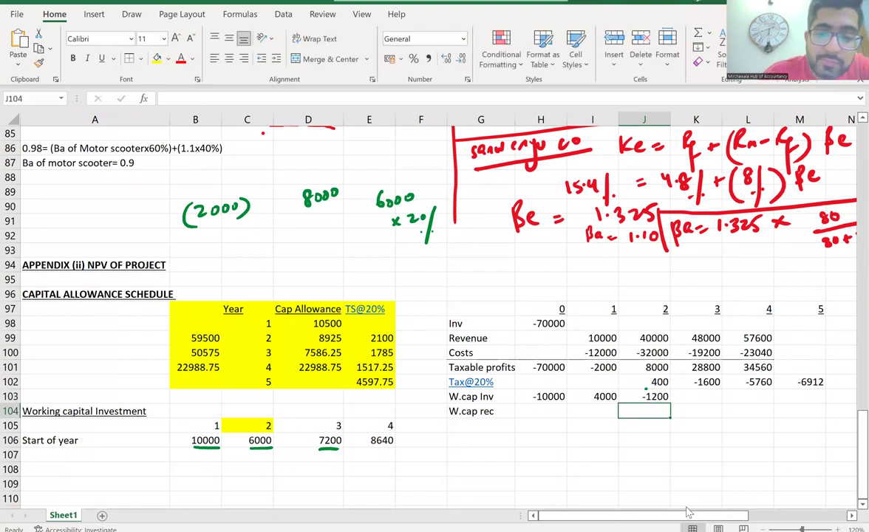
Step: Underline the 8640 working capital figure and enter =-1440 as the year 3 W.cap Inv movement in K103
{"action": "left_click_drag", "start_coordinate": [371, 446], "coordinate": [394, 446]}
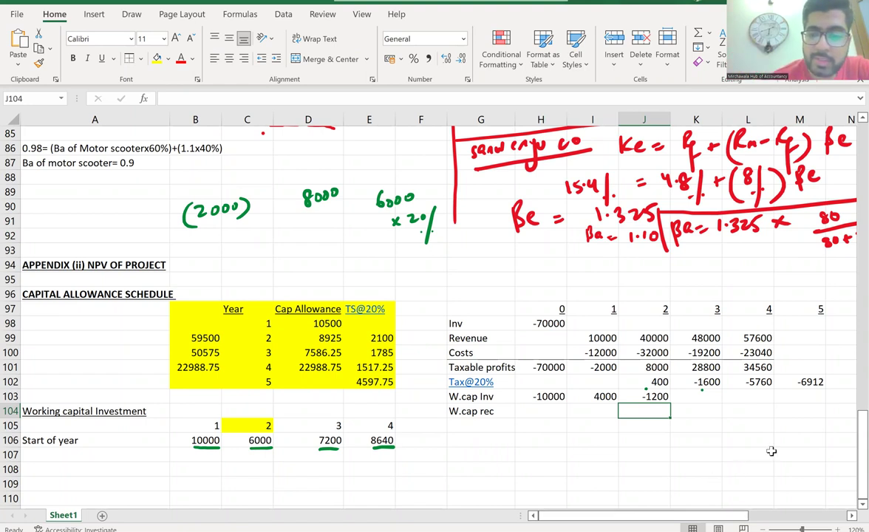
{"action": "left_click", "coordinate": [708, 398]}
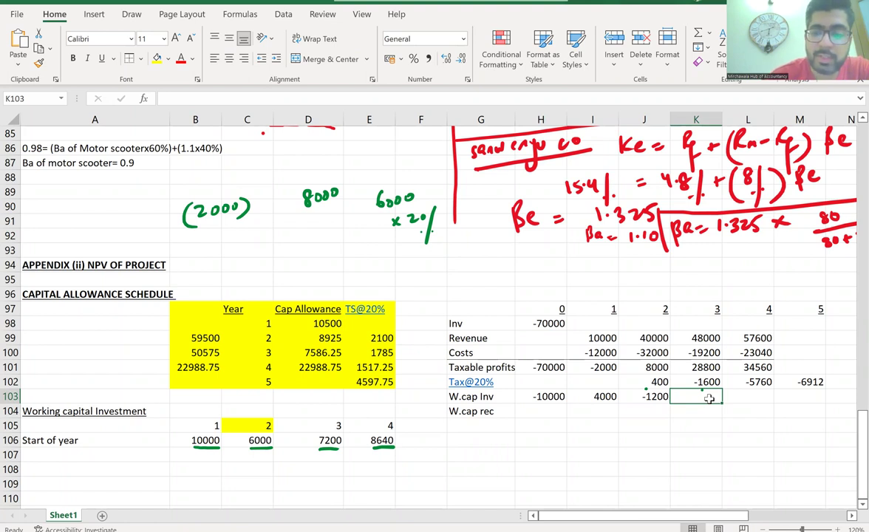
{"action": "type", "text": "="}
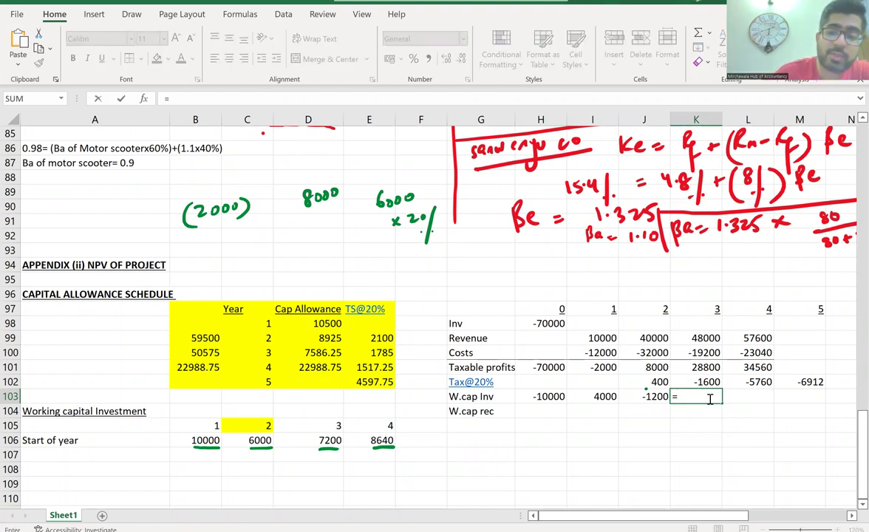
{"action": "type", "text": "-1440"}
{"action": "key", "text": "Return"}
{"action": "key", "text": "Return"}
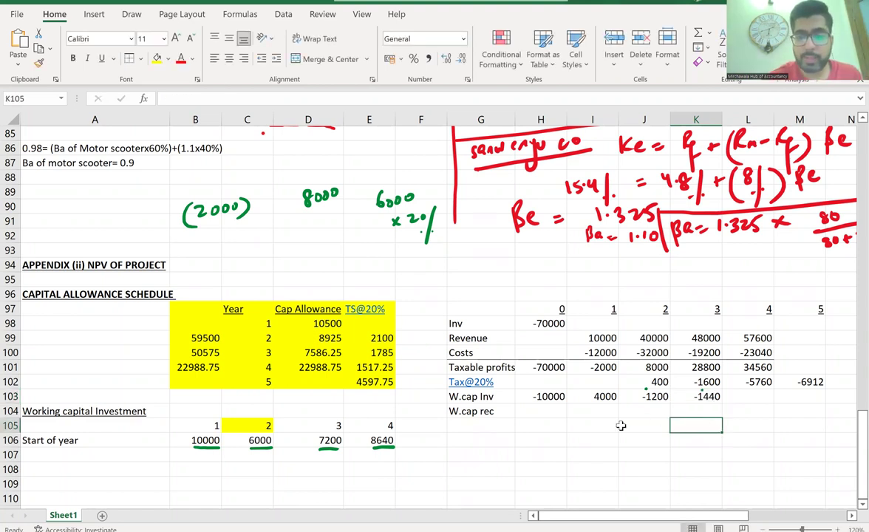
{"action": "left_click", "coordinate": [620, 425]}
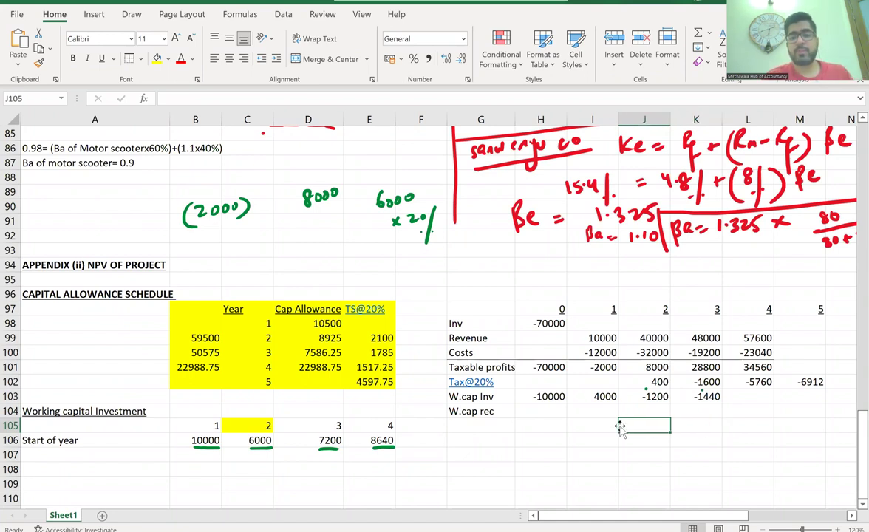
Step: Enter =8640 as the year 4 working capital recovery in L104
{"action": "left_click", "coordinate": [757, 414]}
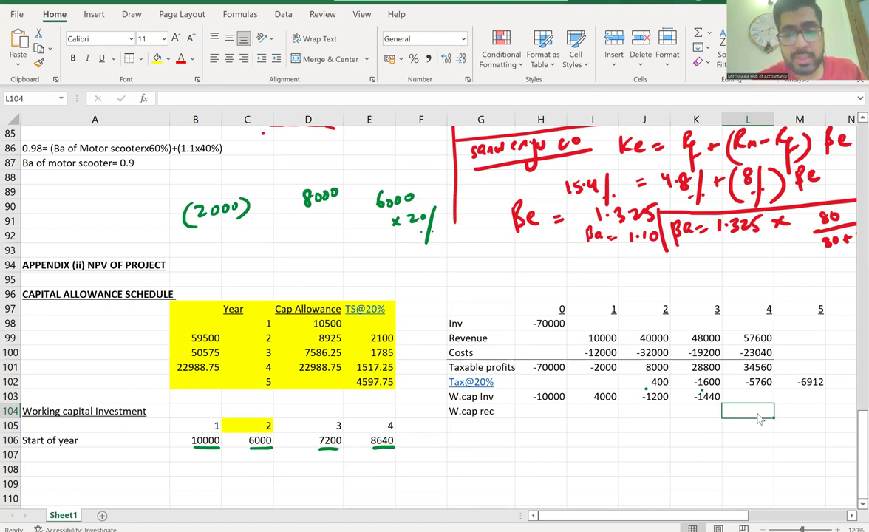
{"action": "type", "text": "="}
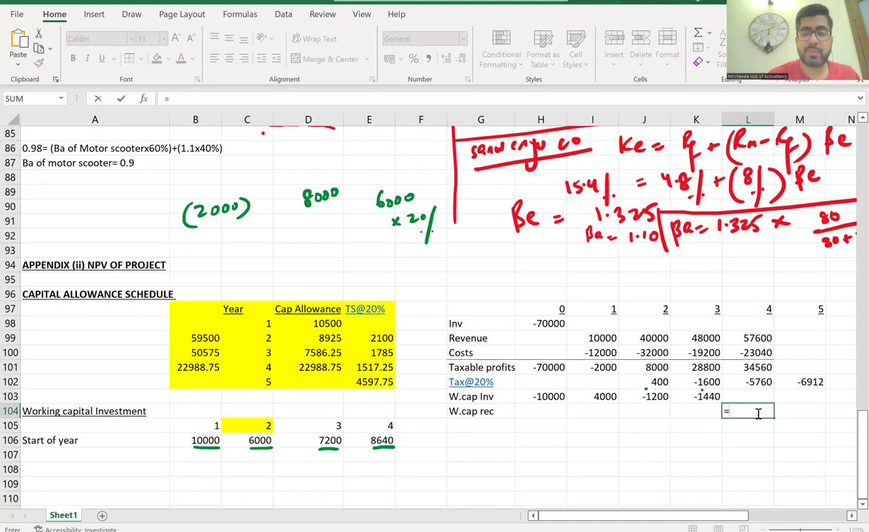
{"action": "type", "text": "8640"}
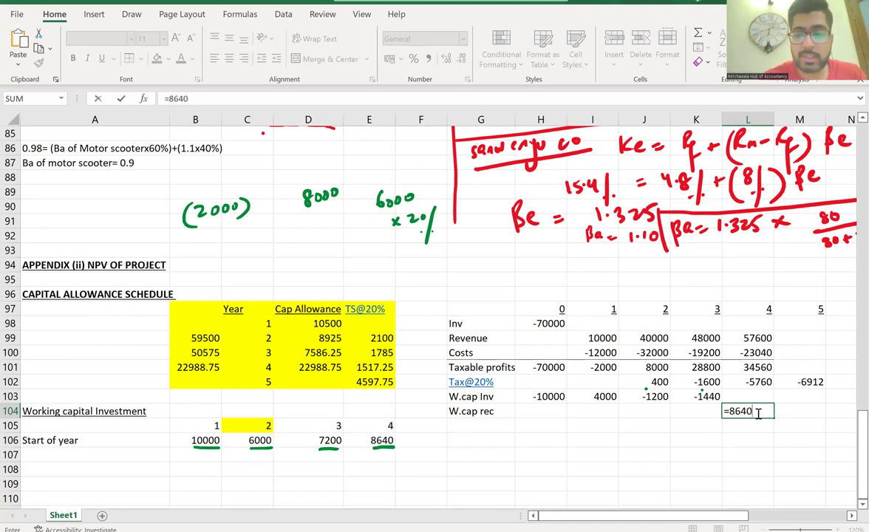
{"action": "key", "text": "Return"}
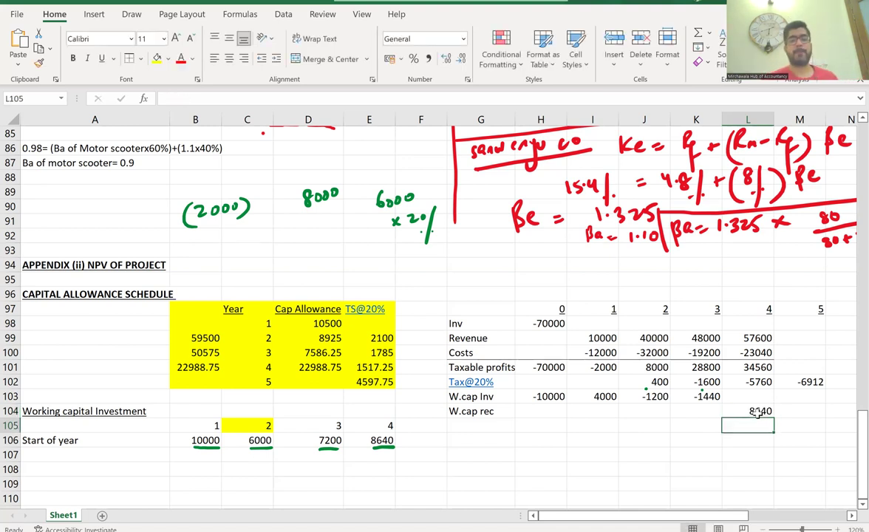
Step: Add a "Scrap value" row label in G105 with =42000 in the year 4 cell L105
{"action": "left_click", "coordinate": [460, 428]}
{"action": "type", "text": "Scra"}
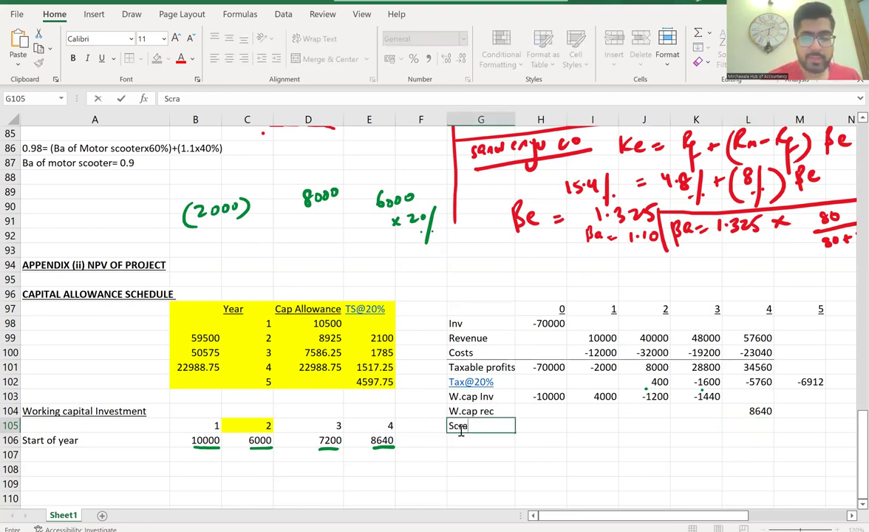
{"action": "type", "text": "p value"}
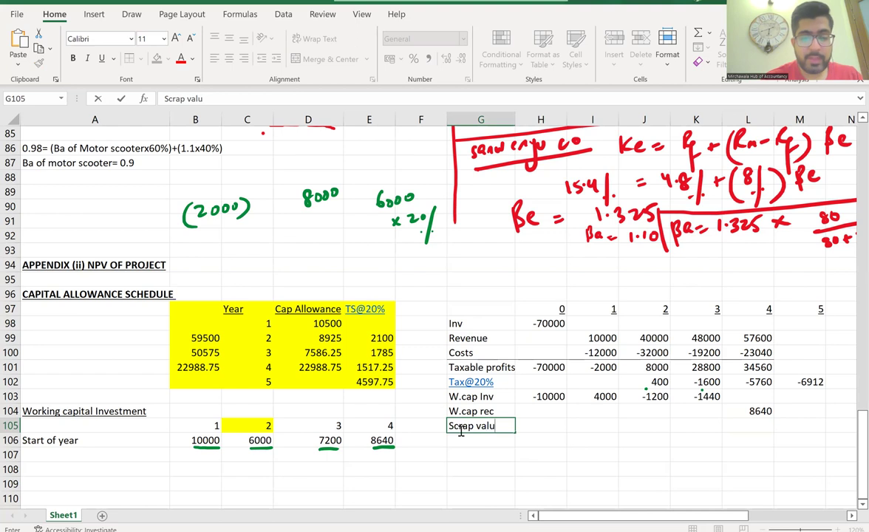
{"action": "key", "text": "Tab"}
{"action": "key", "text": "Tab"}
{"action": "key", "text": "Tab"}
{"action": "key", "text": "Tab"}
{"action": "key", "text": "Tab"}
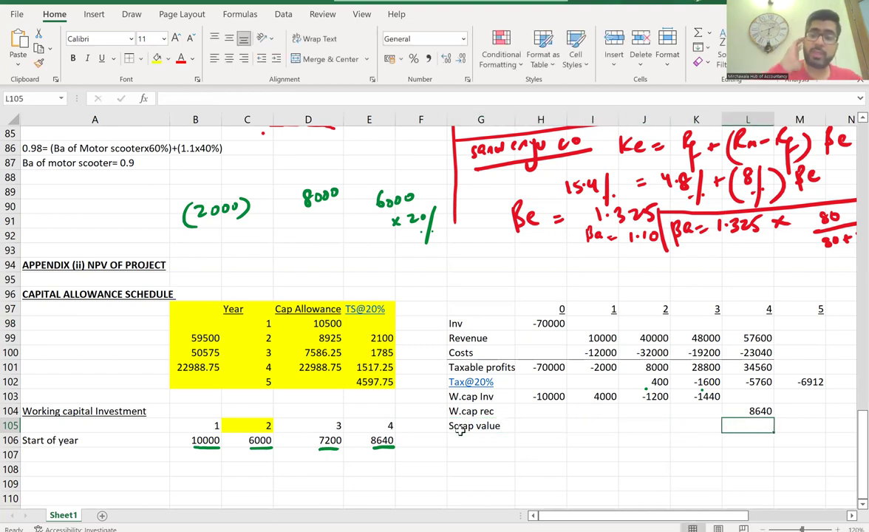
{"action": "type", "text": "="}
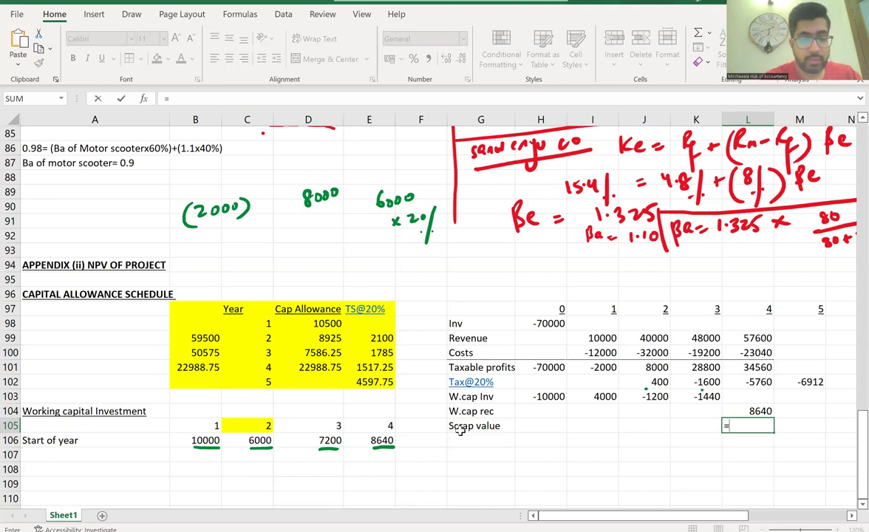
{"action": "type", "text": "42000"}
{"action": "key", "text": "Return"}
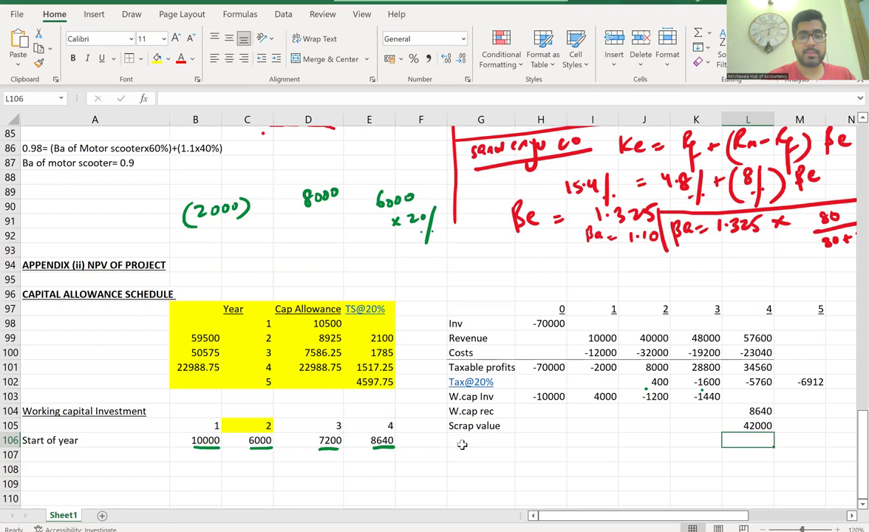
Step: Add a "TS from CA" row label in G106 and enter =2100 for year 2 in J106
{"action": "left_click", "coordinate": [462, 445]}
{"action": "type", "text": "TS"}
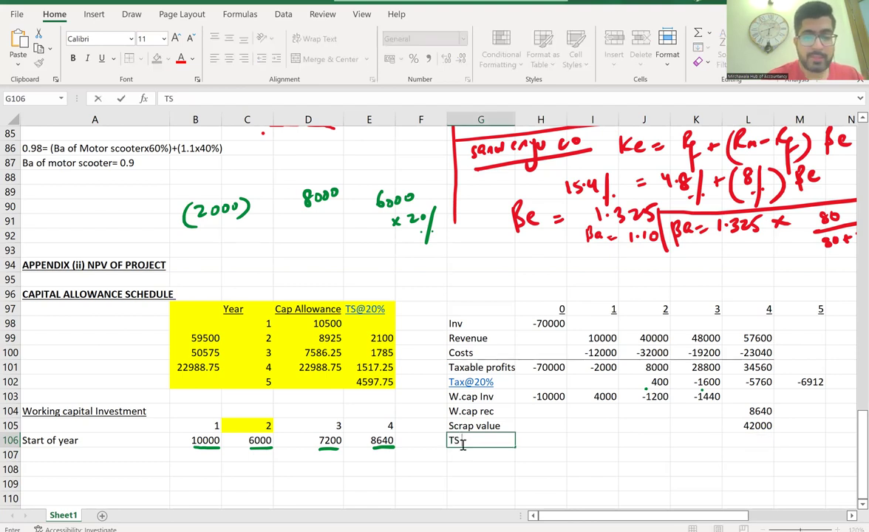
{"action": "type", "text": " from CA"}
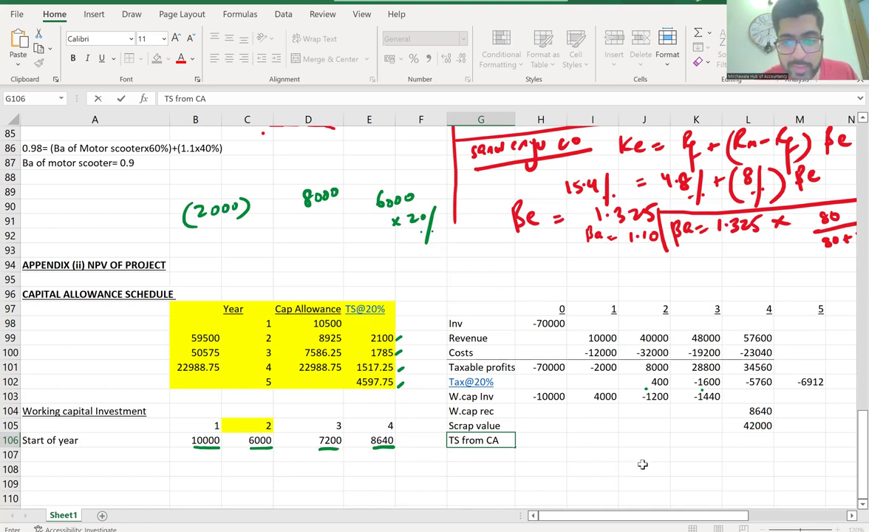
{"action": "left_click", "coordinate": [648, 440]}
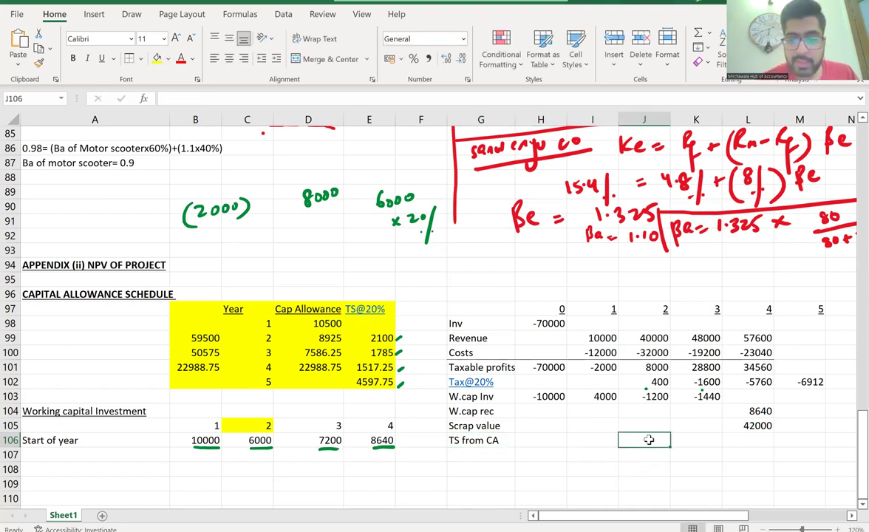
{"action": "type", "text": "=2100"}
{"action": "key", "text": "Tab"}
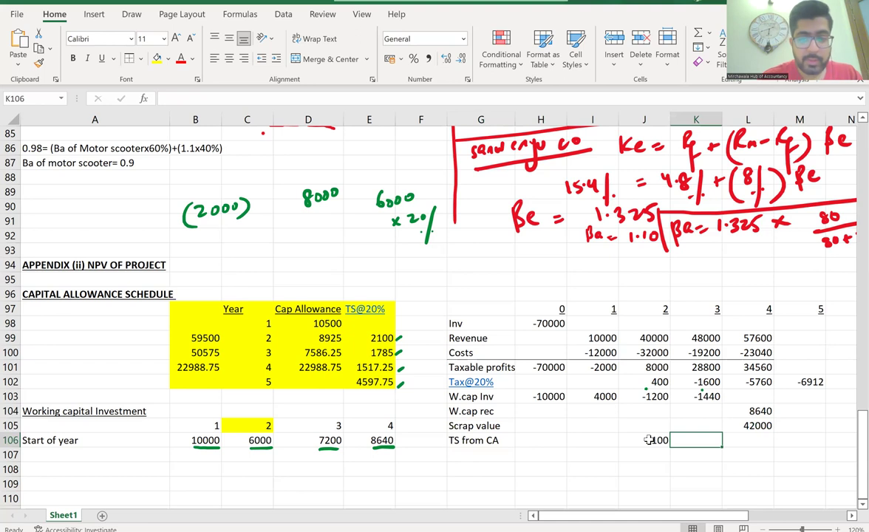
Step: Link the year 3 to 5 tax savings to the capital allowance schedule with =E100 in K106, =E101 in L106 and =E102 in M106
{"action": "type", "text": "=e"}
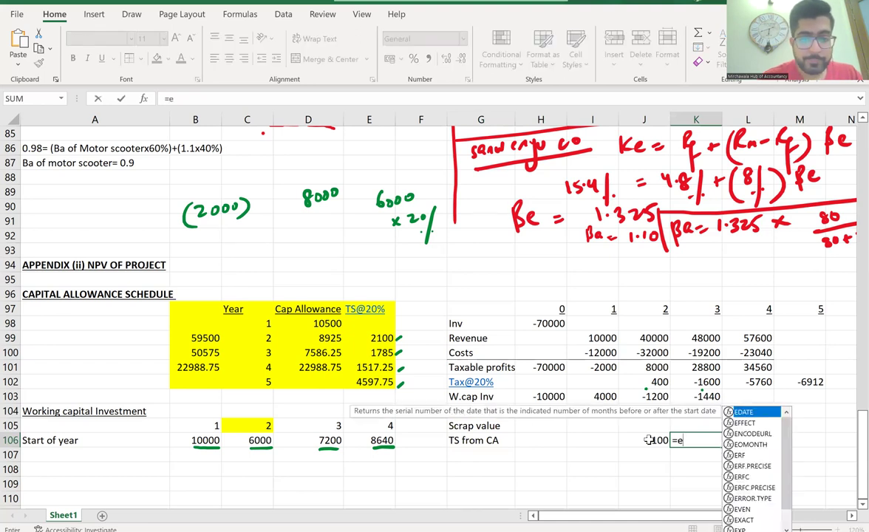
{"action": "type", "text": "100"}
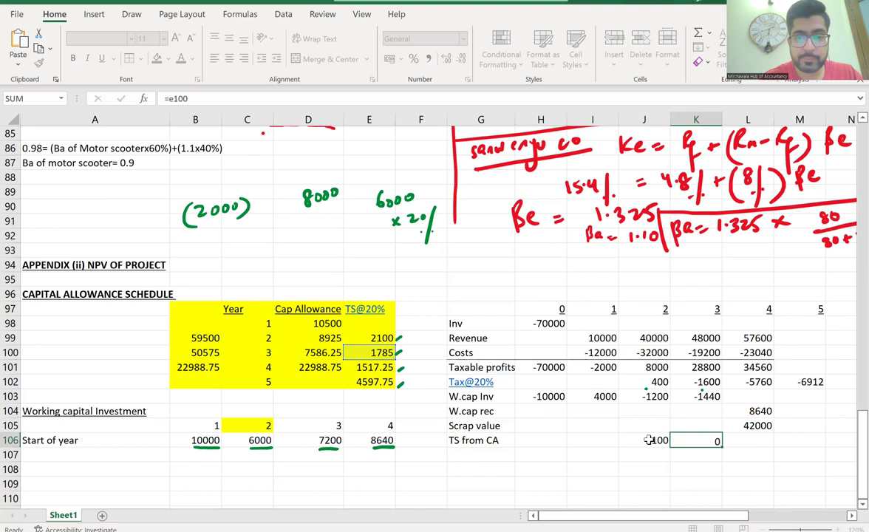
{"action": "key", "text": "Tab"}
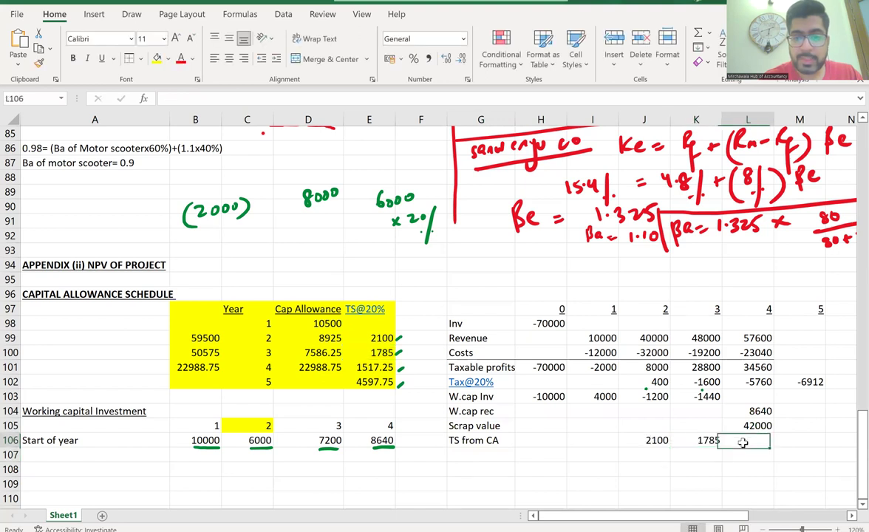
{"action": "type", "text": "=e101"}
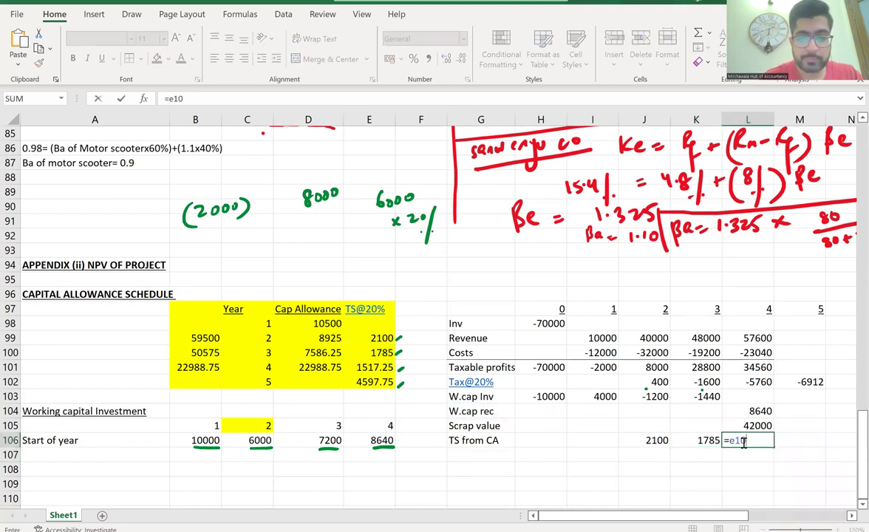
{"action": "key", "text": "Return"}
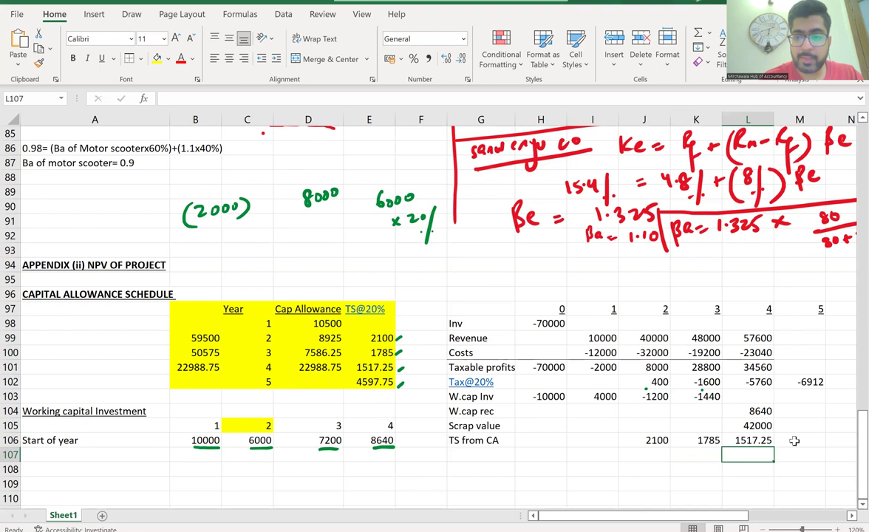
{"action": "left_click", "coordinate": [796, 441]}
{"action": "type", "text": "=e"}
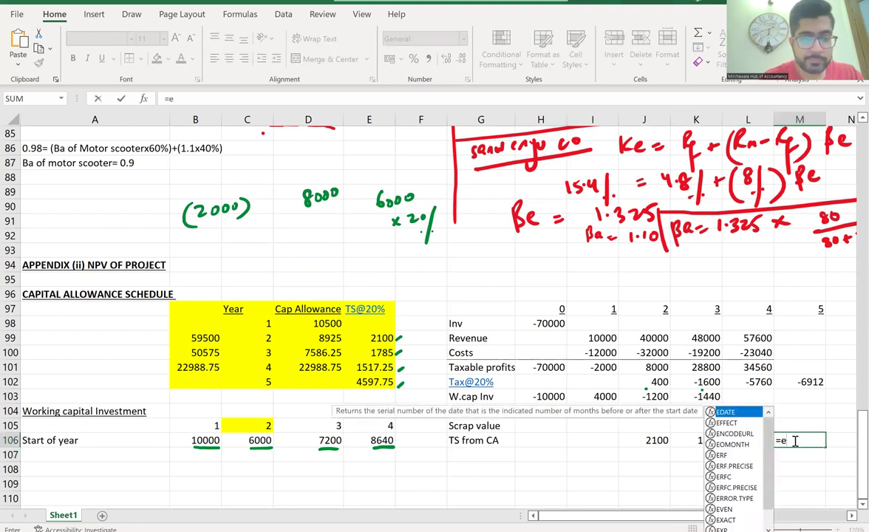
{"action": "type", "text": "102"}
{"action": "key", "text": "Return"}
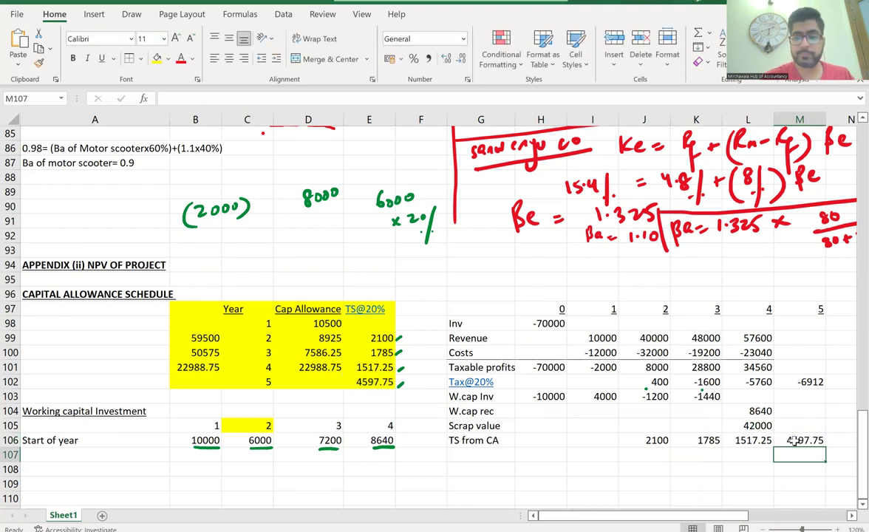
Step: Add a top border across G107:M107, directly beneath the TS from CA row
{"action": "left_click", "coordinate": [490, 455]}
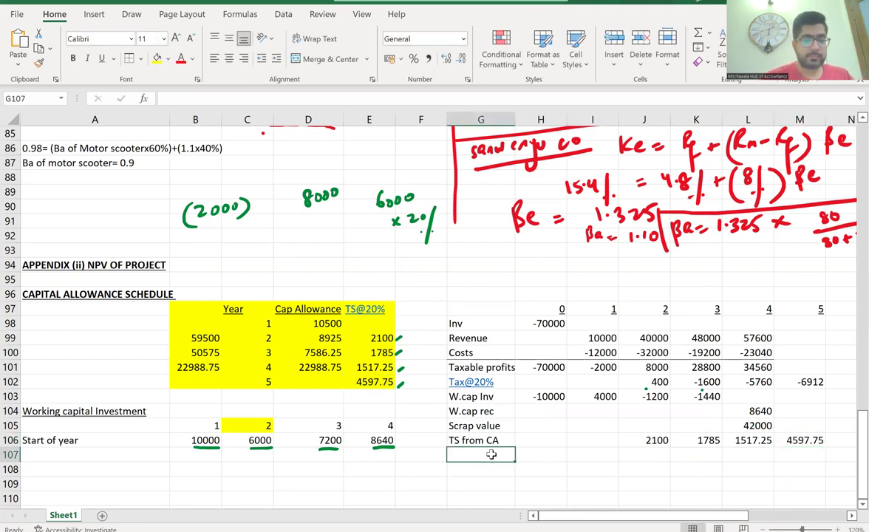
{"action": "key", "text": "shift+Right"}
{"action": "key", "text": "shift+Right"}
{"action": "key", "text": "shift+Right"}
{"action": "key", "text": "shift+Right"}
{"action": "key", "text": "shift+Right"}
{"action": "key", "text": "shift+Right"}
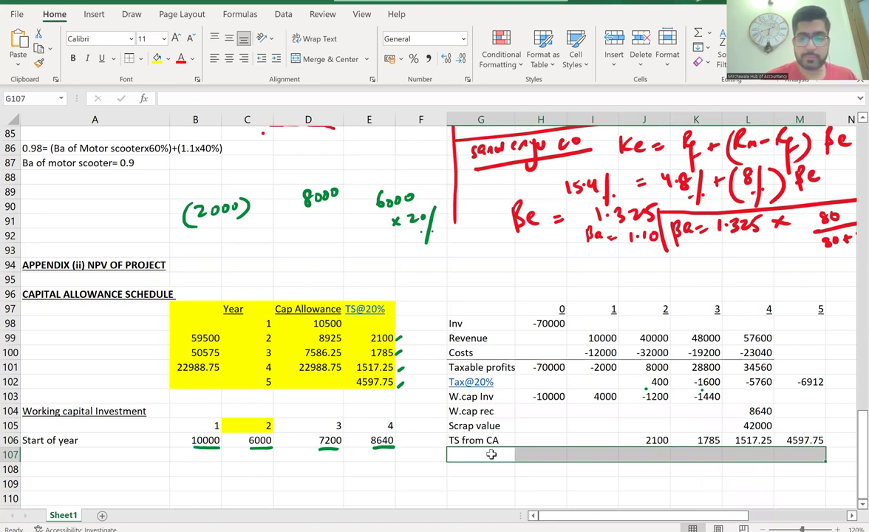
{"action": "left_click", "coordinate": [512, 482]}
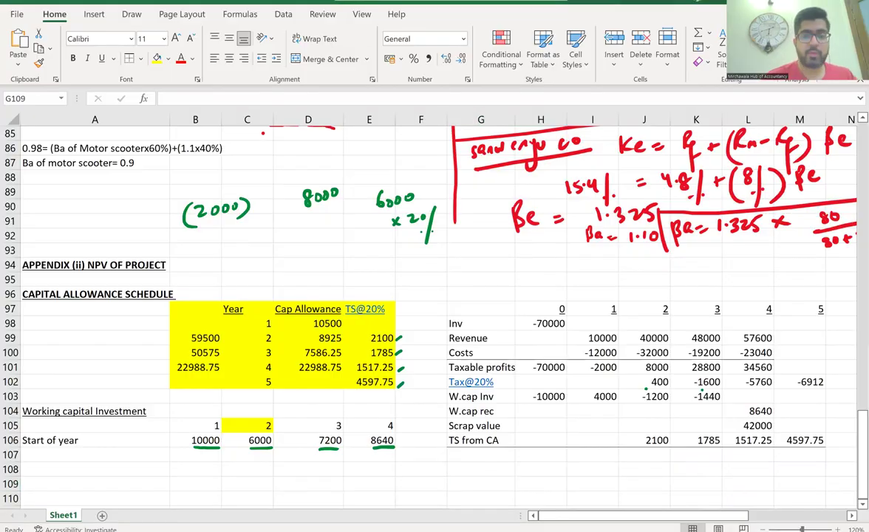
Step: Switch to the exam question PDF and cross off the $42m sale price, working capital paragraph, 20% tax, year's delay and $20m realisable value
{"action": "key", "text": "alt+Tab"}
{"action": "mouse_move", "coordinate": [126, 156]}
{"action": "left_mouse_down"}
{"action": "mouse_move", "coordinate": [123, 166]}
{"action": "mouse_move", "coordinate": [110, 155]}
{"action": "mouse_move", "coordinate": [129, 149]}
{"action": "left_mouse_up"}
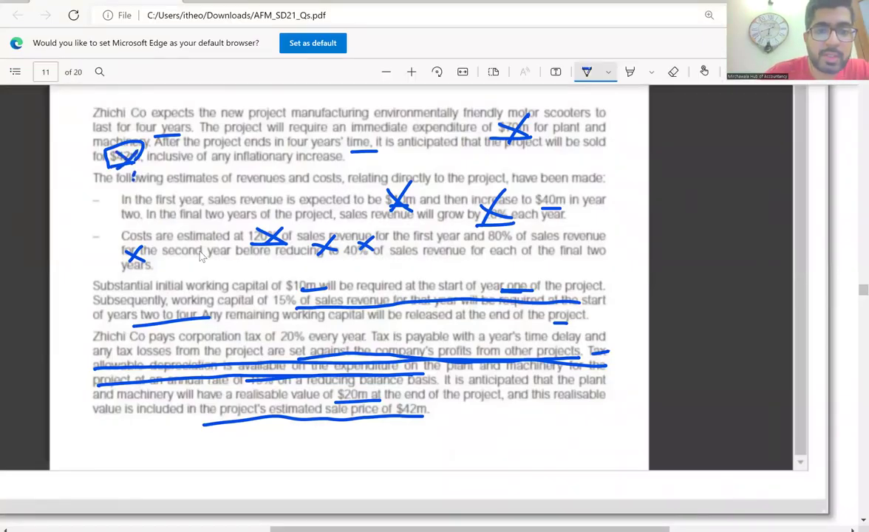
{"action": "mouse_move", "coordinate": [249, 275]}
{"action": "left_mouse_down"}
{"action": "mouse_move", "coordinate": [280, 308]}
{"action": "mouse_move", "coordinate": [349, 274]}
{"action": "mouse_move", "coordinate": [399, 314]}
{"action": "left_mouse_up"}
{"action": "left_click_drag", "start_coordinate": [397, 282], "coordinate": [368, 314]}
{"action": "mouse_move", "coordinate": [253, 317]}
{"action": "left_mouse_down"}
{"action": "mouse_move", "coordinate": [295, 314]}
{"action": "mouse_move", "coordinate": [290, 345]}
{"action": "mouse_move", "coordinate": [325, 342]}
{"action": "left_mouse_up"}
{"action": "mouse_move", "coordinate": [513, 325]}
{"action": "left_mouse_down"}
{"action": "mouse_move", "coordinate": [482, 341]}
{"action": "mouse_move", "coordinate": [514, 342]}
{"action": "left_mouse_up"}
{"action": "mouse_move", "coordinate": [368, 387]}
{"action": "left_mouse_down"}
{"action": "mouse_move", "coordinate": [347, 402]}
{"action": "mouse_move", "coordinate": [370, 399]}
{"action": "left_mouse_up"}
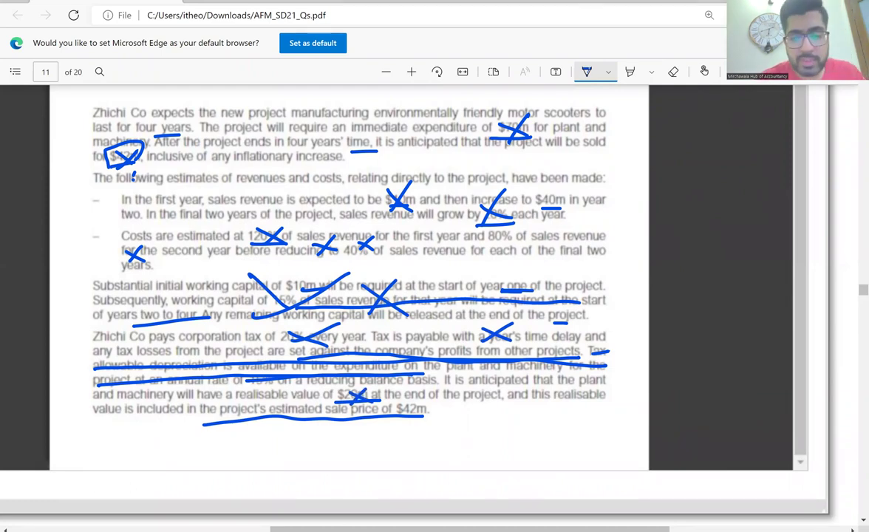
Step: Return to the Excel workbook, label G107 "NCF" and total year 0 in H107 with =SUM(H101:H106)
{"action": "key", "text": "alt+Tab"}
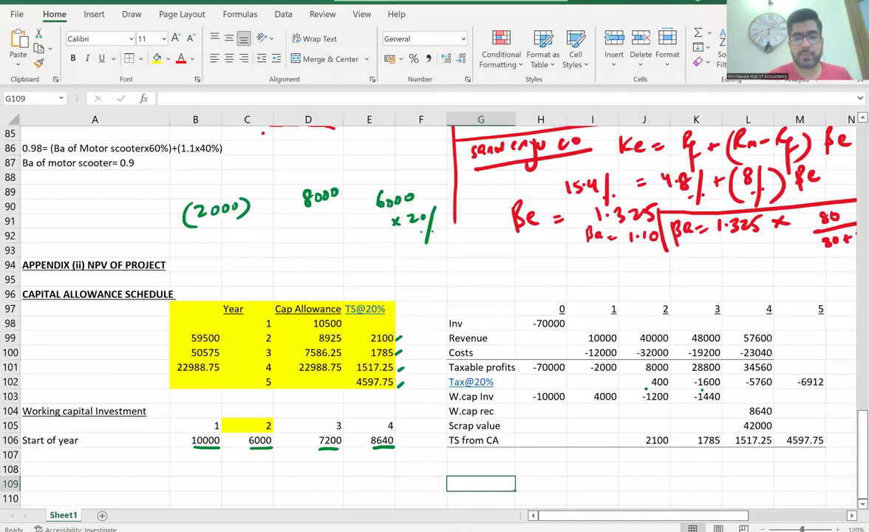
{"action": "left_click", "coordinate": [496, 454]}
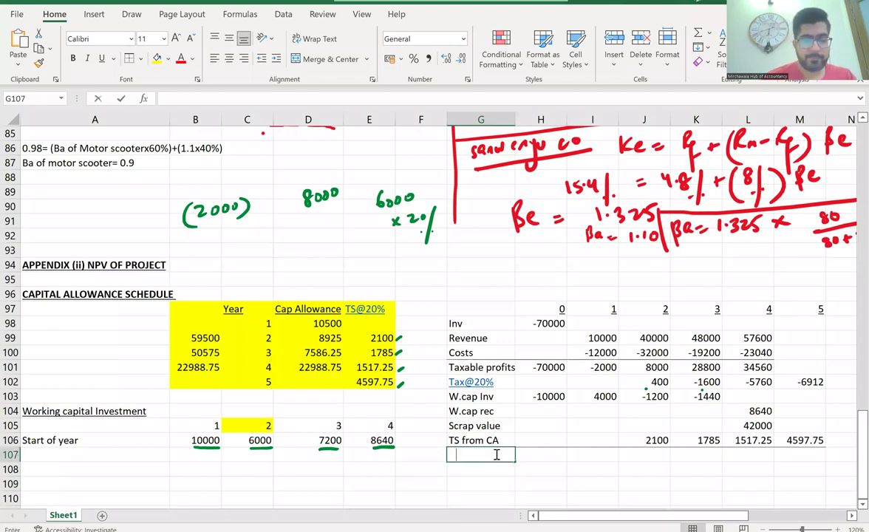
{"action": "type", "text": "NCF"}
{"action": "key", "text": "Tab"}
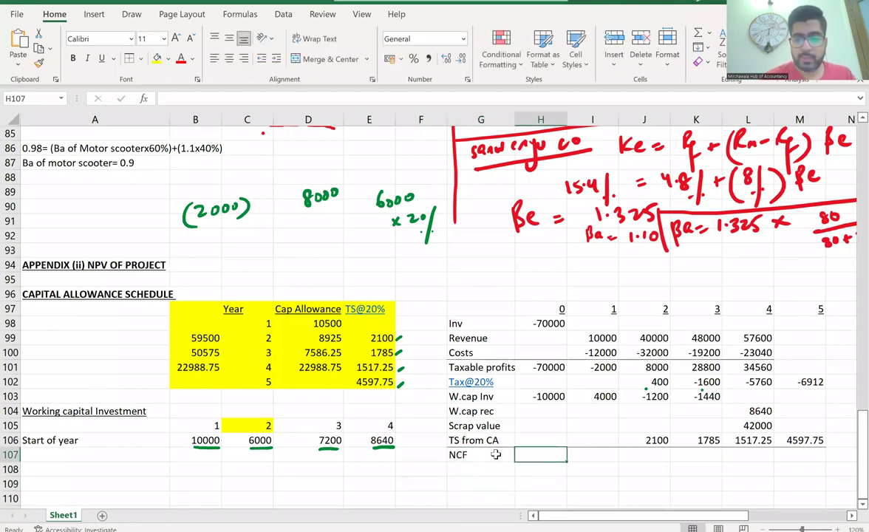
{"action": "type", "text": "="}
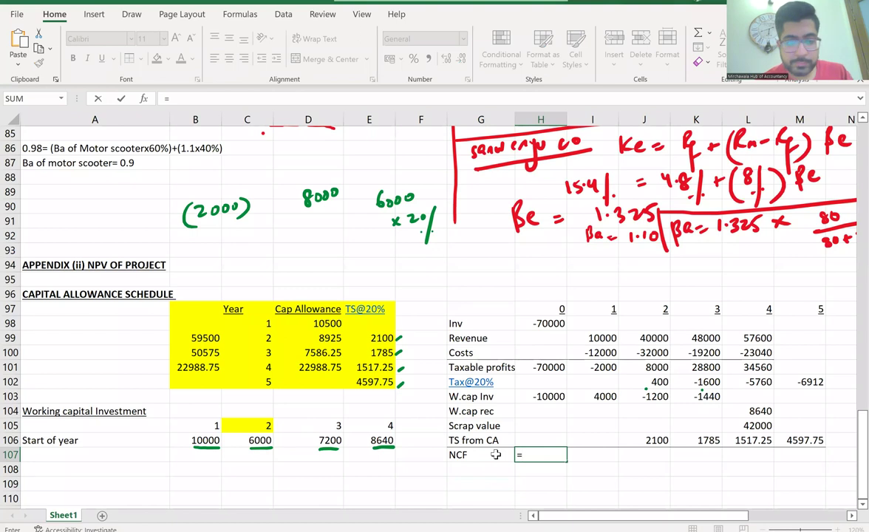
{"action": "type", "text": "SUM("}
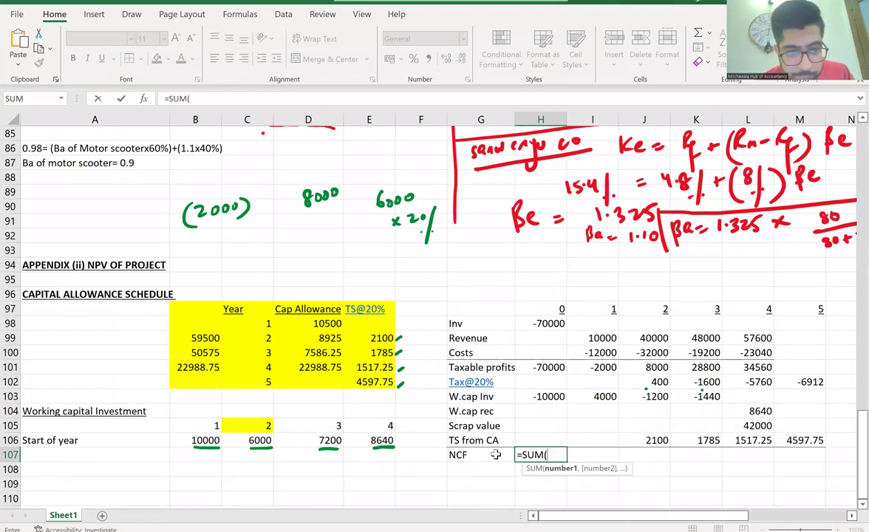
{"action": "type", "text": "H101:"}
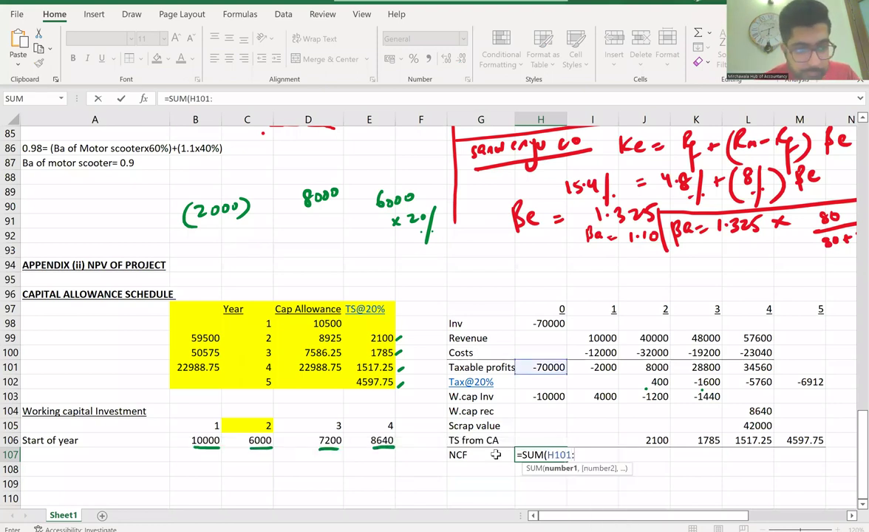
{"action": "type", "text": "H105"}
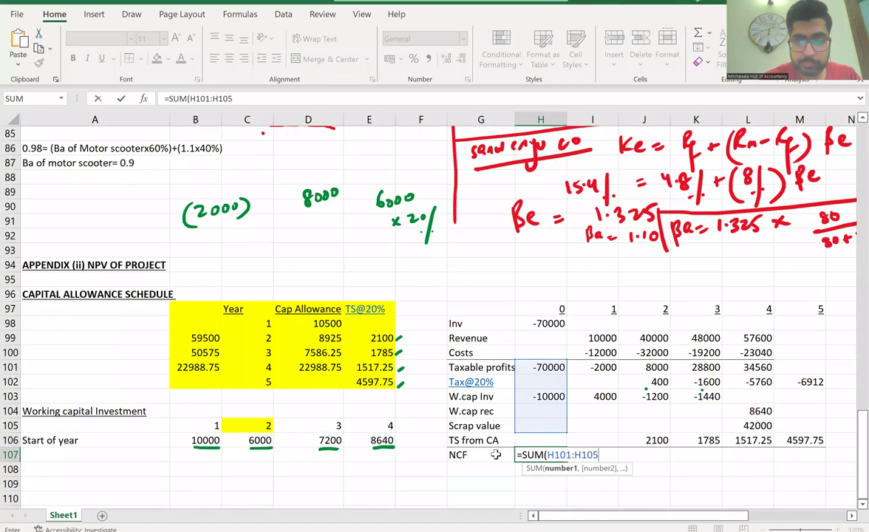
{"action": "key", "text": "BackSpace"}
{"action": "type", "text": "6"}
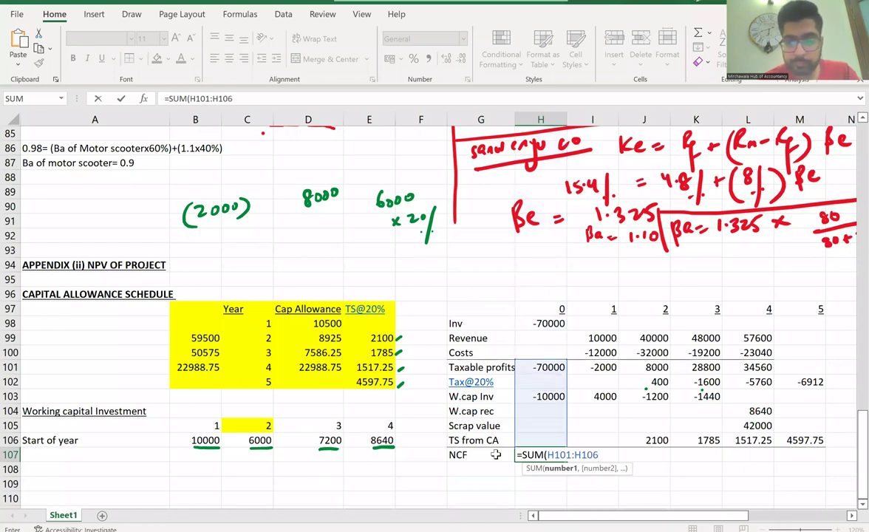
{"action": "type", "text": ")"}
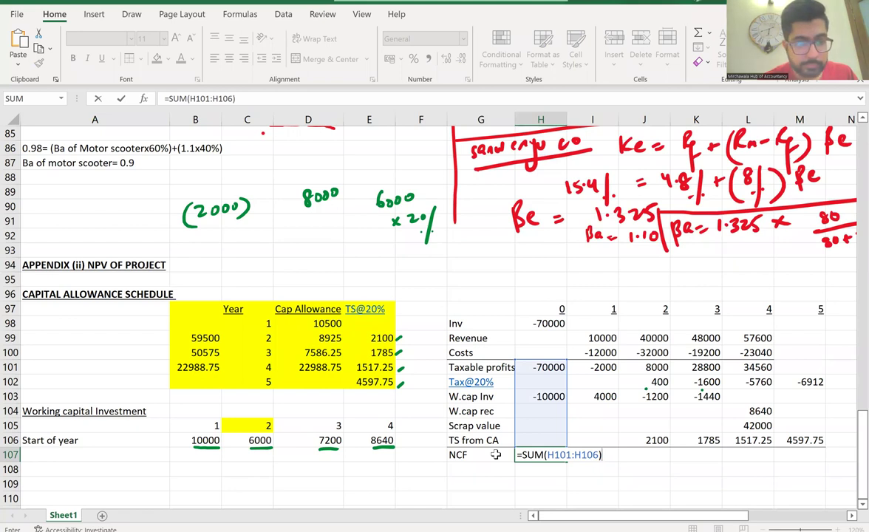
{"action": "key", "text": "Return"}
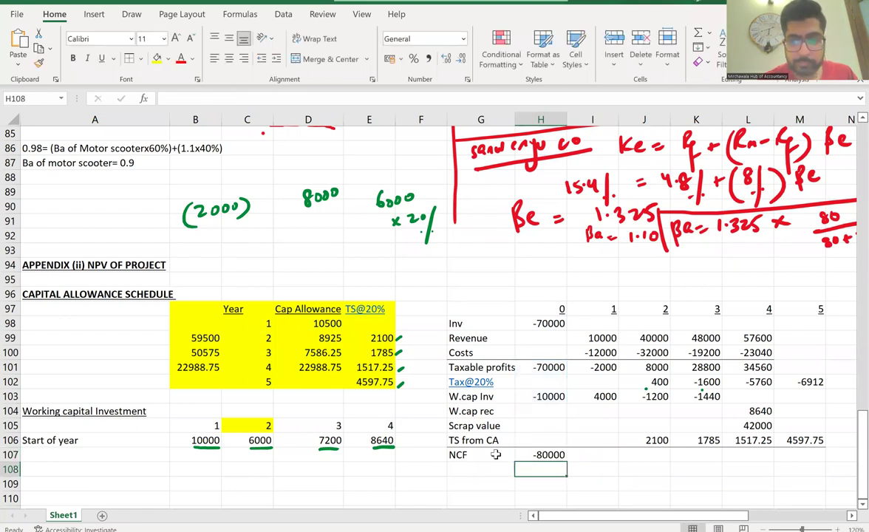
Step: Fill the NCF sum formula from H107 across to M107 for years 1 to 5
{"action": "left_click", "coordinate": [558, 455]}
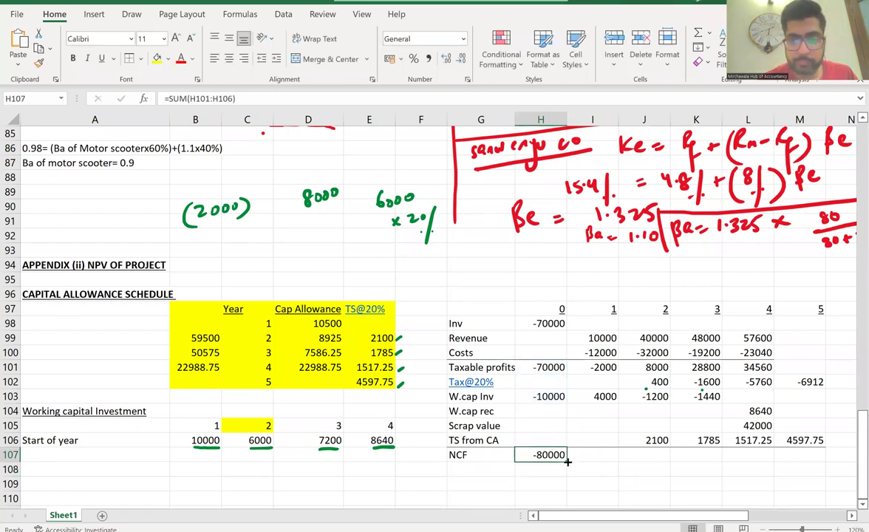
{"action": "left_click_drag", "start_coordinate": [565, 459], "coordinate": [804, 459]}
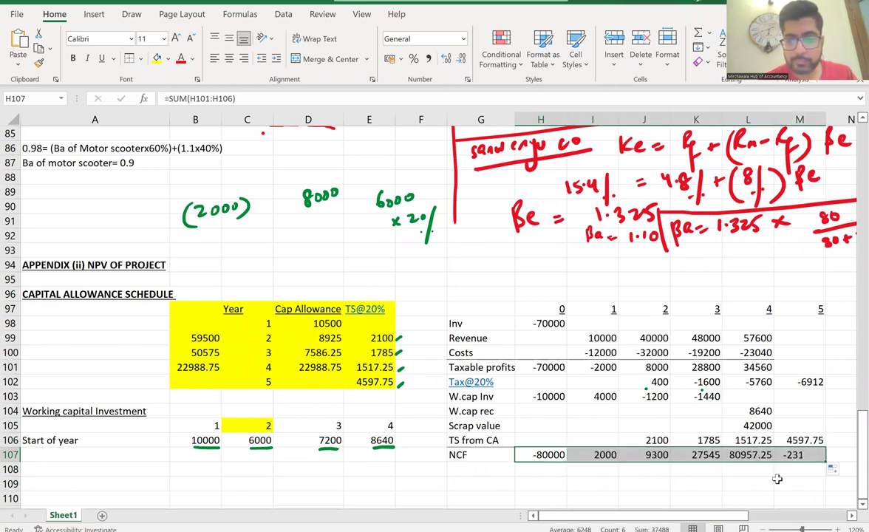
{"action": "left_click", "coordinate": [719, 490]}
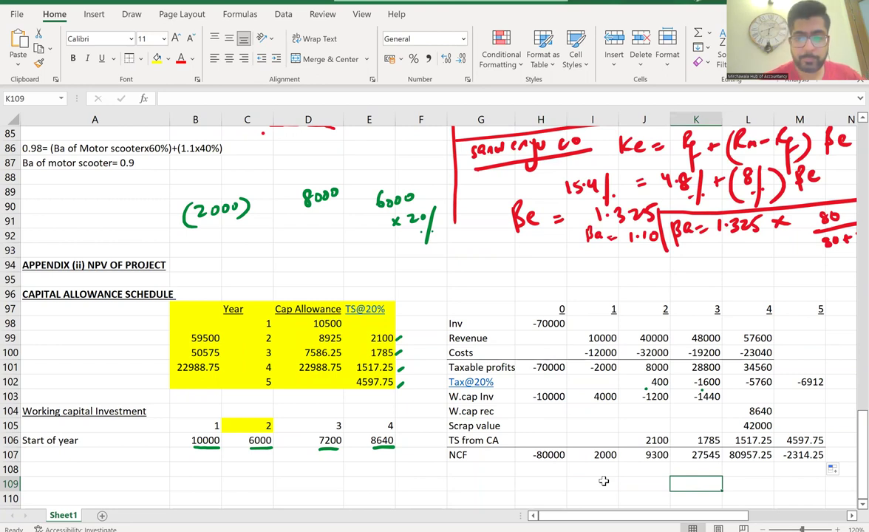
Step: Add a "DF@12%" row label in G108
{"action": "left_click", "coordinate": [482, 468]}
{"action": "type", "text": "DF@"}
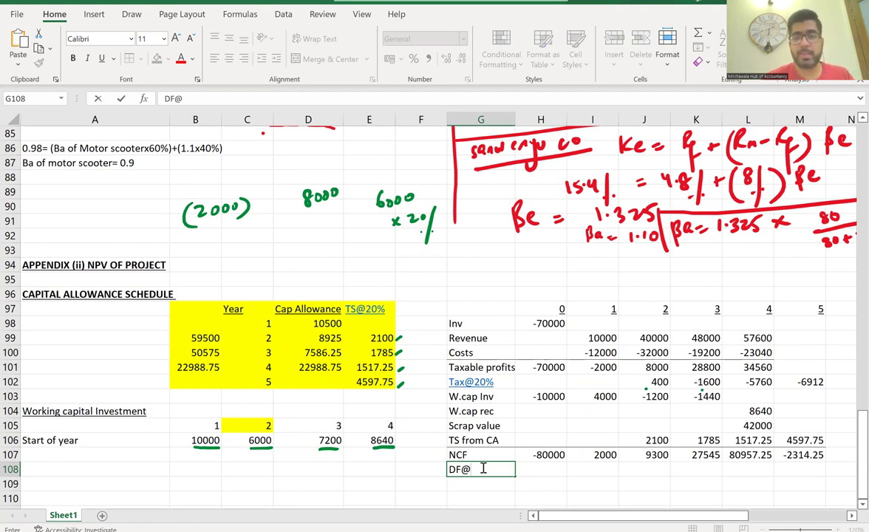
{"action": "type", "text": "12%"}
{"action": "key", "text": "ctrl+Return"}
Step: Enter the discount factors 0.893, 0.797, 0.712, 0.636 and 0.567 across H108:L108, starting in the year 0 column
{"action": "key", "text": "Right"}
{"action": "type", "text": "=0"}
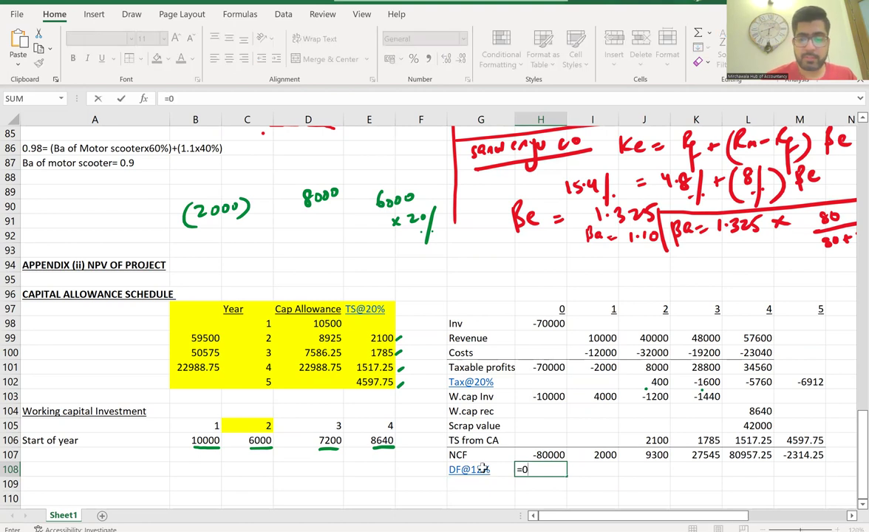
{"action": "type", "text": ".893"}
{"action": "key", "text": "Tab"}
{"action": "type", "text": "0.797"}
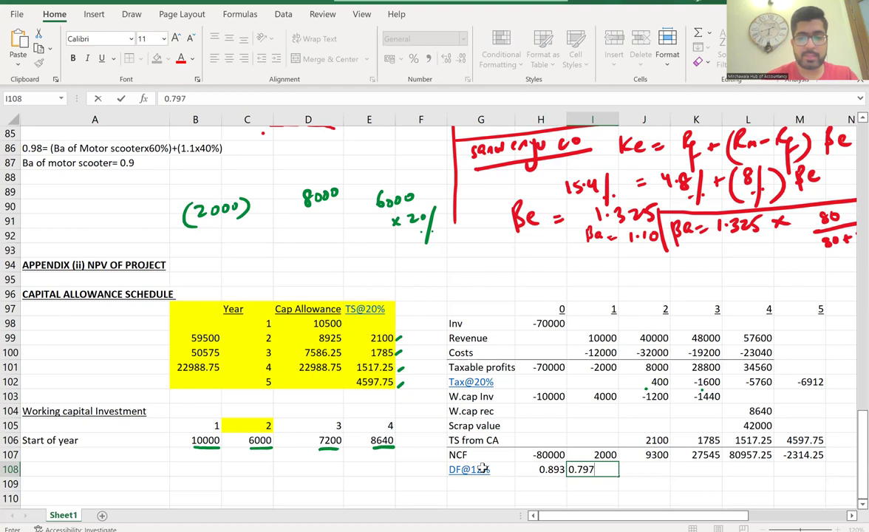
{"action": "key", "text": "Tab"}
{"action": "type", "text": "0.712"}
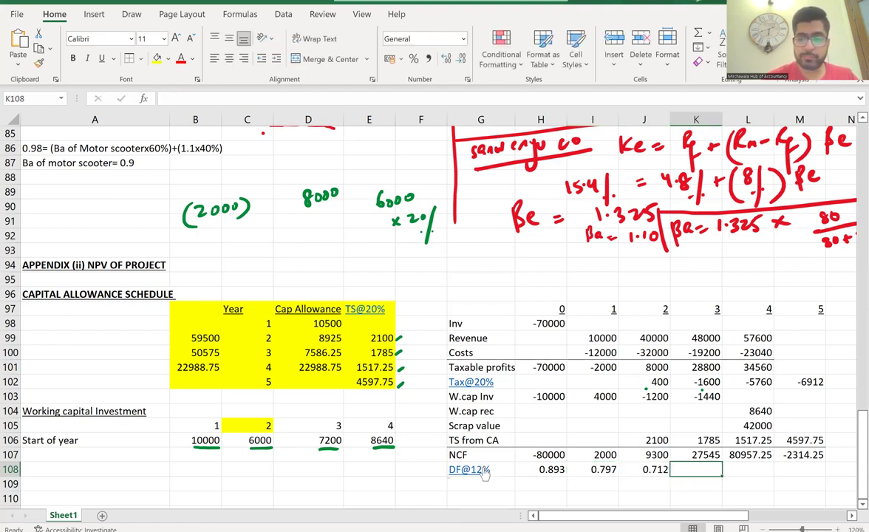
{"action": "key", "text": "Tab"}
{"action": "type", "text": "0."}
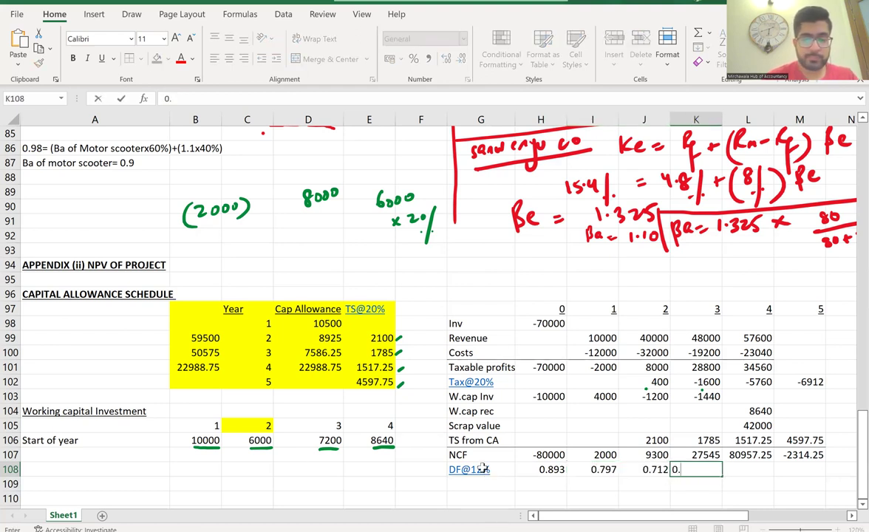
{"action": "type", "text": "636"}
{"action": "key", "text": "Tab"}
{"action": "type", "text": "0.567"}
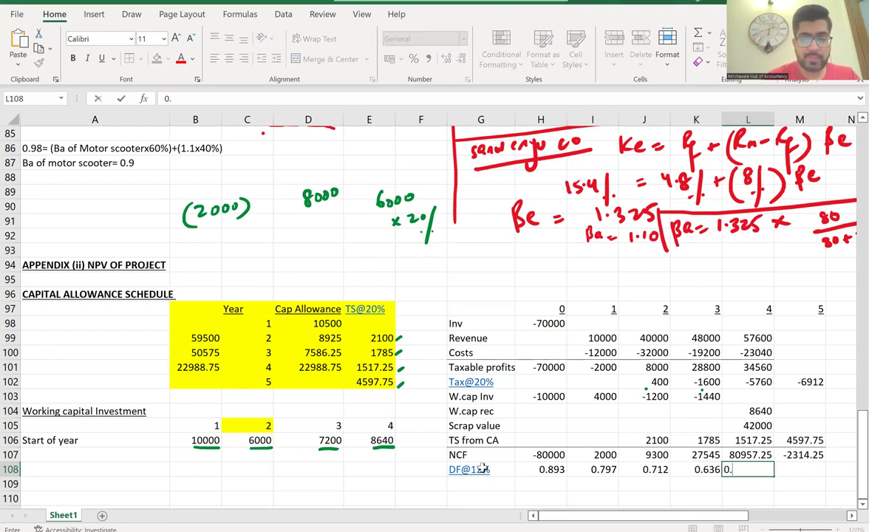
{"action": "key", "text": "Tab"}
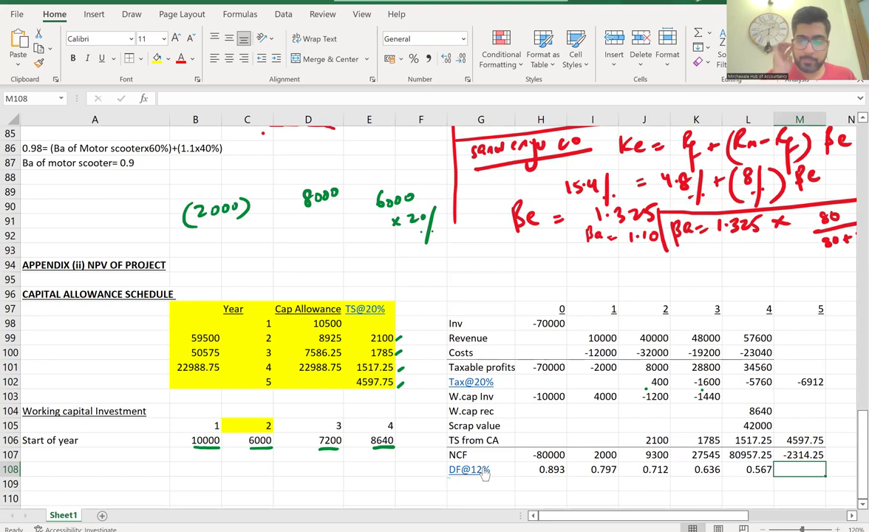
Step: Set the discount factors in H108:M108 to 1, 0.893, 0.797, 0.712, 0.636 and 0.567 for years 0 to 5
{"action": "left_click", "coordinate": [545, 469]}
{"action": "type", "text": "1"}
{"action": "key", "text": "Tab"}
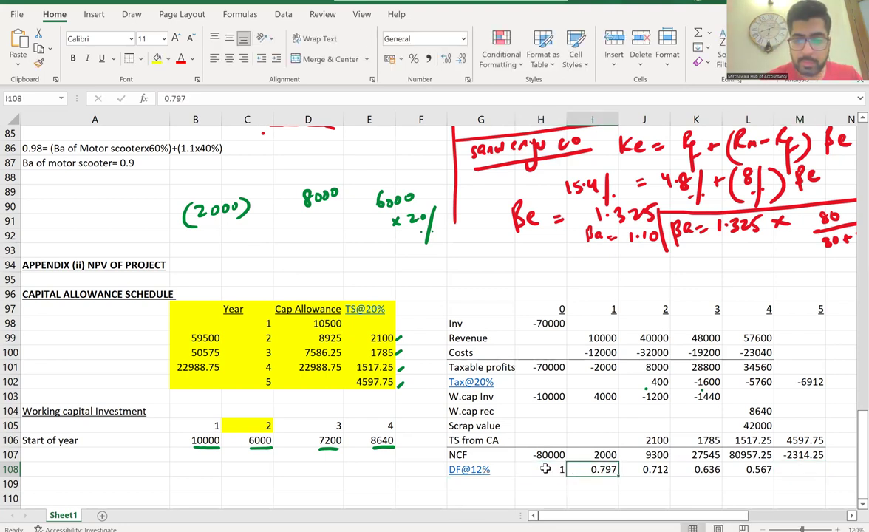
{"action": "type", "text": "0.893"}
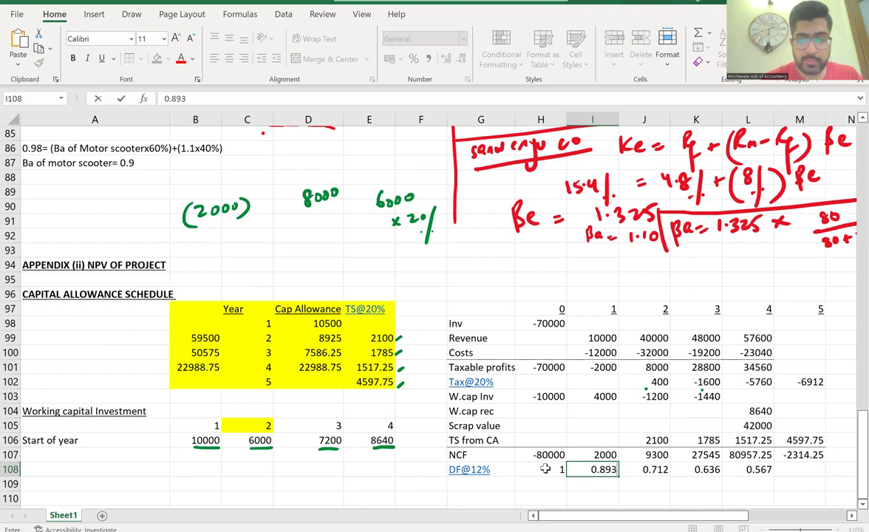
{"action": "key", "text": "Tab"}
{"action": "type", "text": "0.797"}
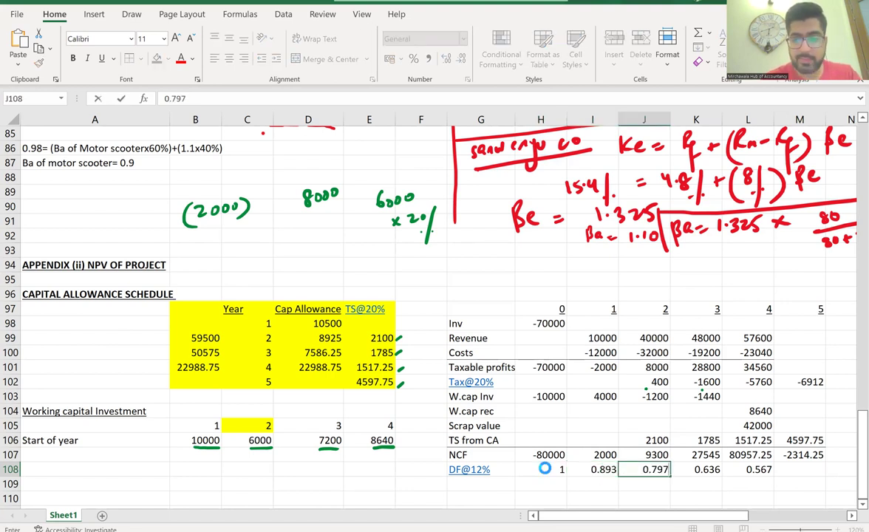
{"action": "key", "text": "Tab"}
{"action": "type", "text": "0.712"}
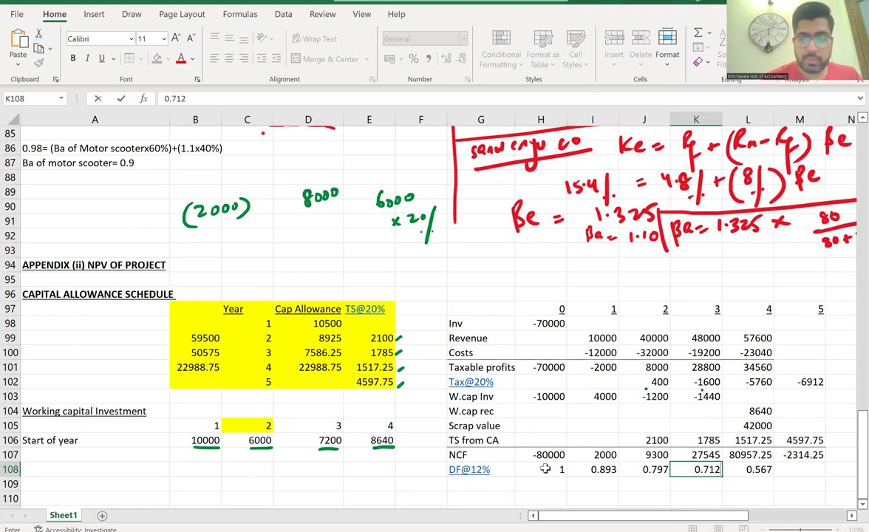
{"action": "key", "text": "Tab"}
{"action": "type", "text": "0.636"}
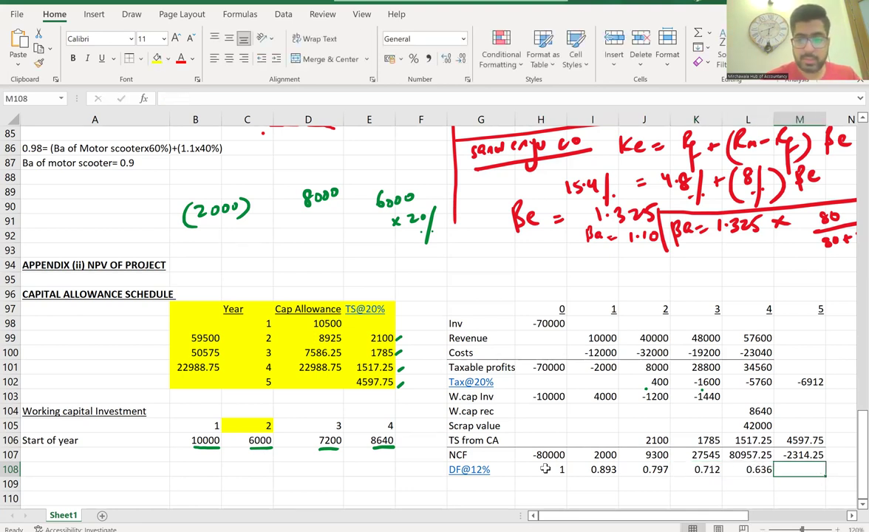
{"action": "key", "text": "Tab"}
{"action": "type", "text": "0.567"}
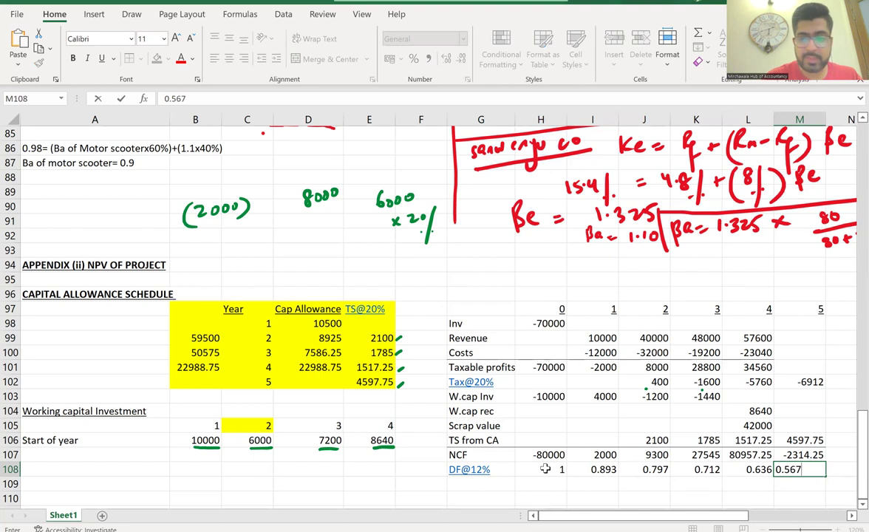
Step: Add a "PV" row label in G109, enter =H107*H108 in H109 and fill the formula across to M109
{"action": "left_click", "coordinate": [485, 488]}
{"action": "type", "text": "PV"}
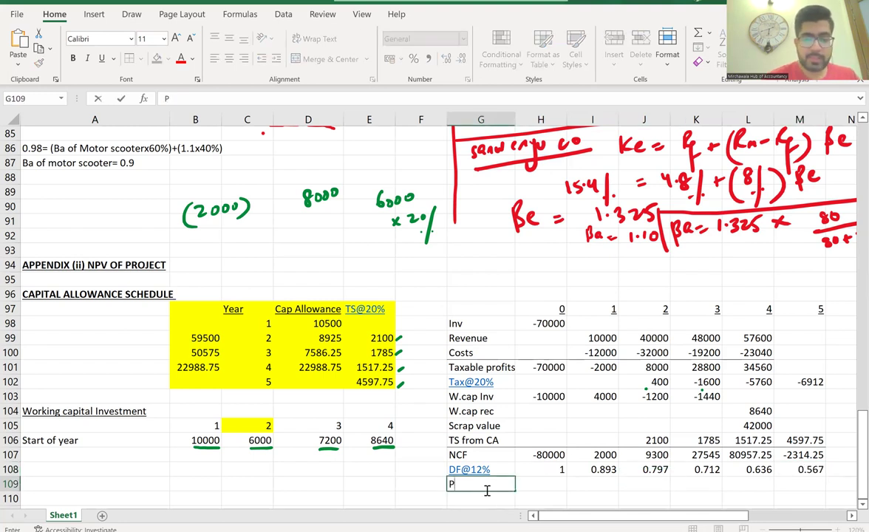
{"action": "key", "text": "Tab"}
{"action": "type", "text": "="}
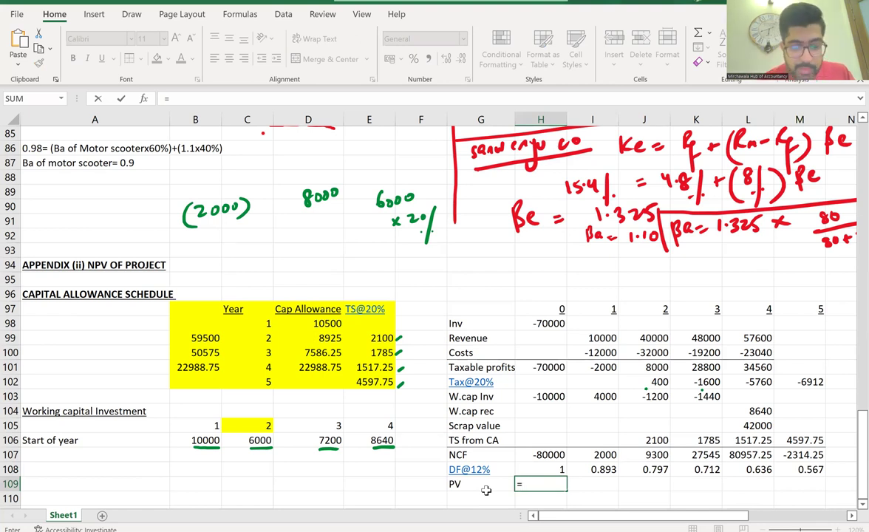
{"action": "type", "text": "H108"}
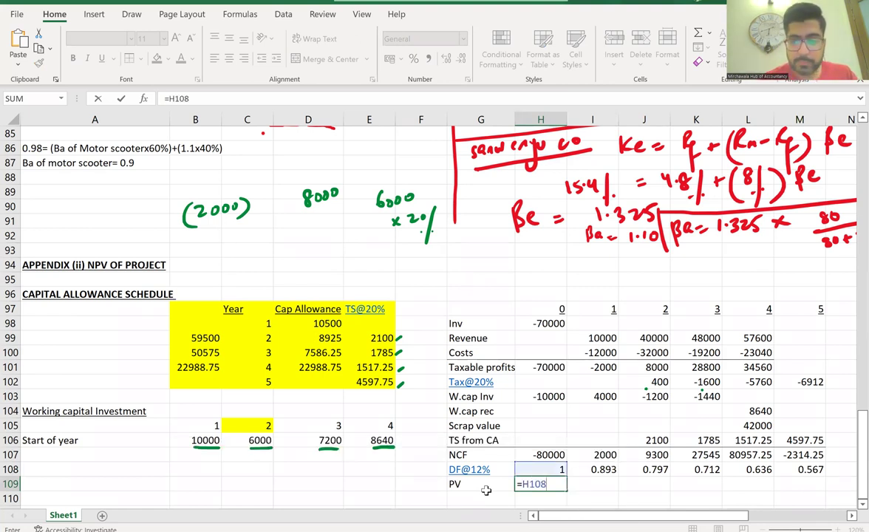
{"action": "key", "text": "BackSpace"}
{"action": "type", "text": "7*"}
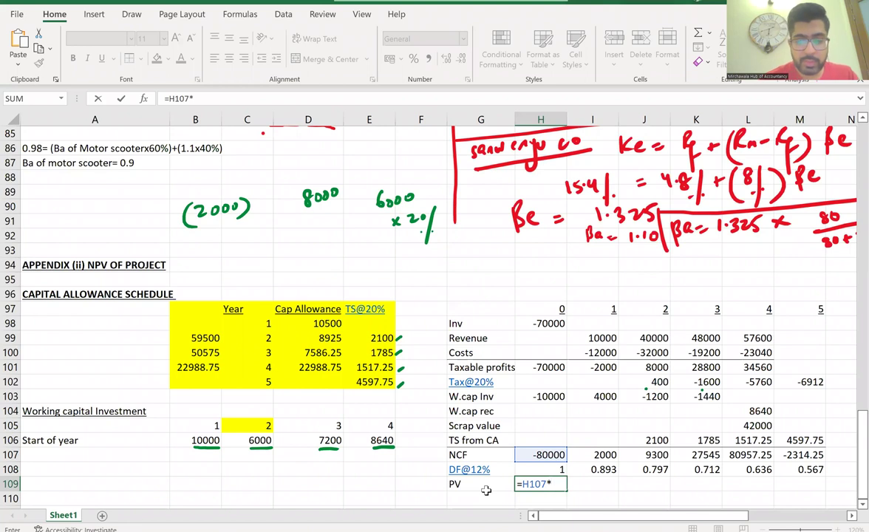
{"action": "type", "text": "H108"}
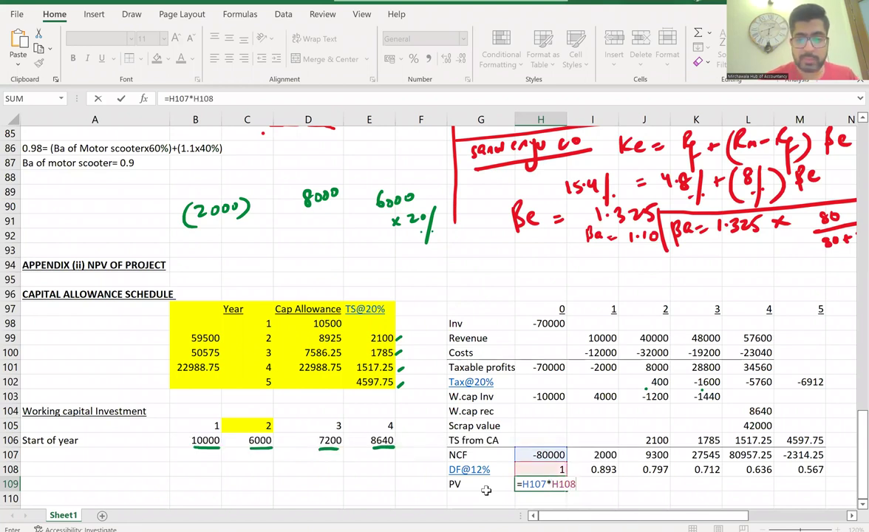
{"action": "key", "text": "Return"}
{"action": "left_click", "coordinate": [519, 485]}
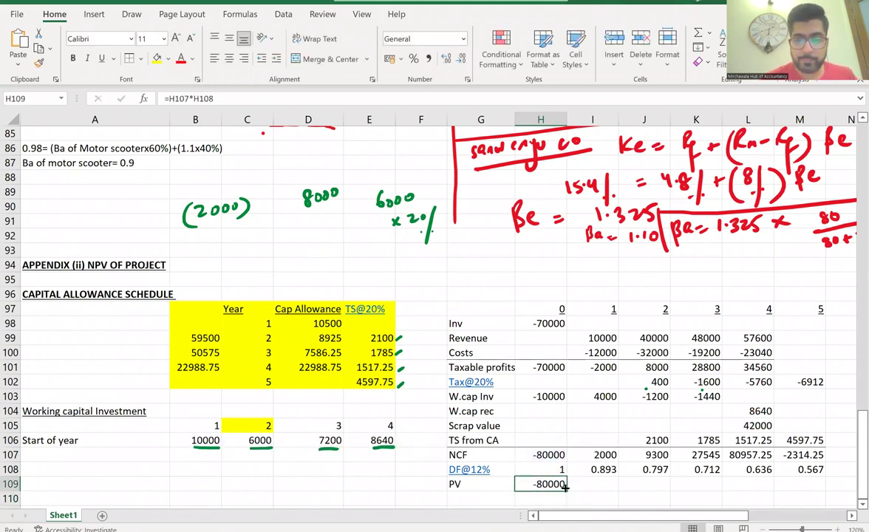
{"action": "left_click_drag", "start_coordinate": [566, 487], "coordinate": [810, 486]}
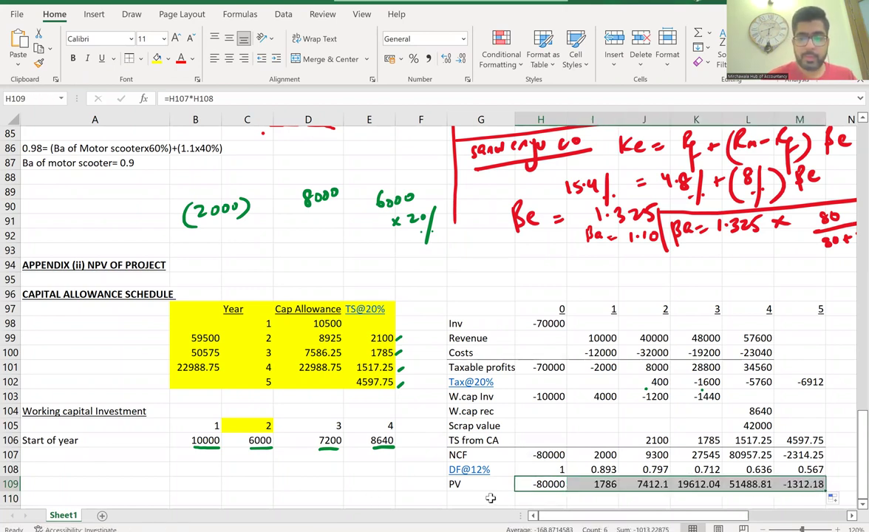
Step: Add an "NPV" label in I110 and total the present values in J110 with =SUM(H109:M109)
{"action": "left_click", "coordinate": [586, 501]}
{"action": "type", "text": "NO"}
{"action": "key", "text": "BackSpace"}
{"action": "type", "text": "PV"}
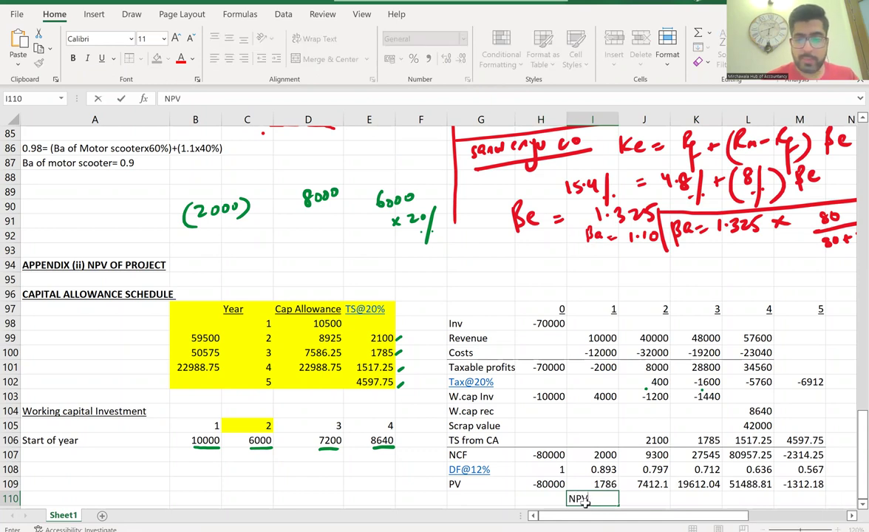
{"action": "key", "text": "Tab"}
{"action": "type", "text": "=SUM("}
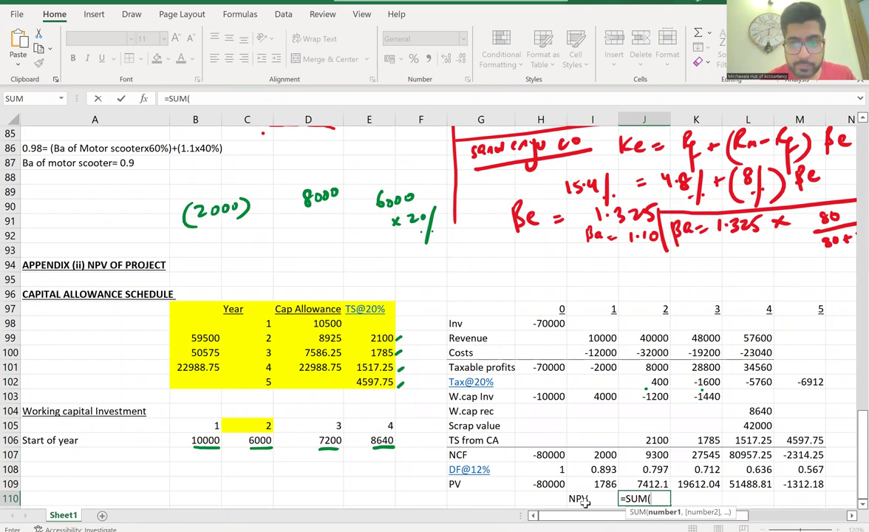
{"action": "type", "text": "H109:"}
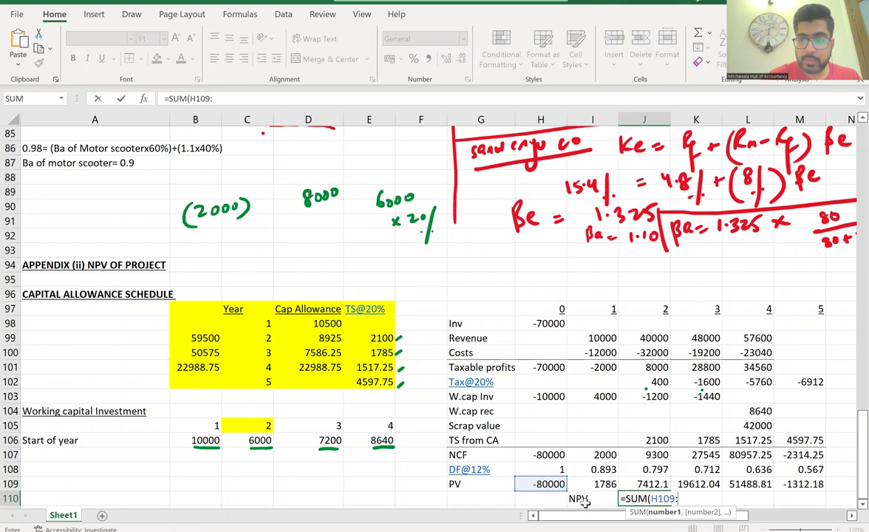
{"action": "type", "text": "M109)"}
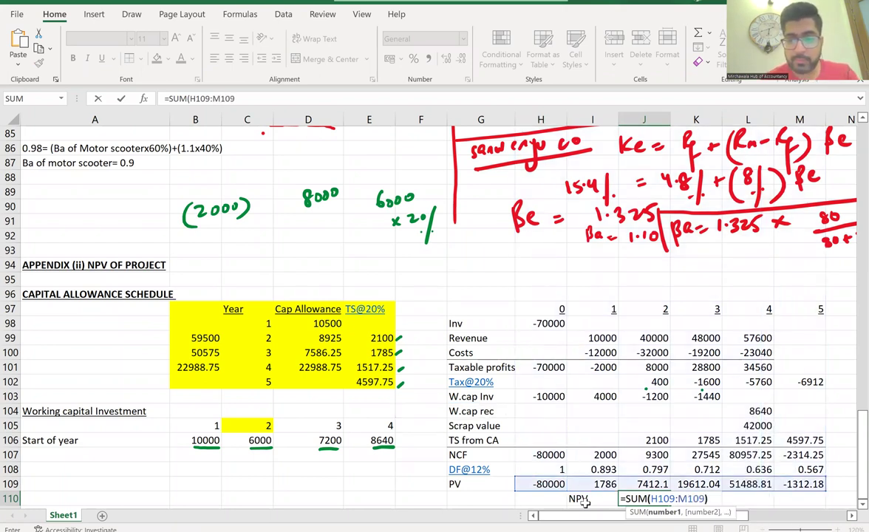
{"action": "key", "text": "Return"}
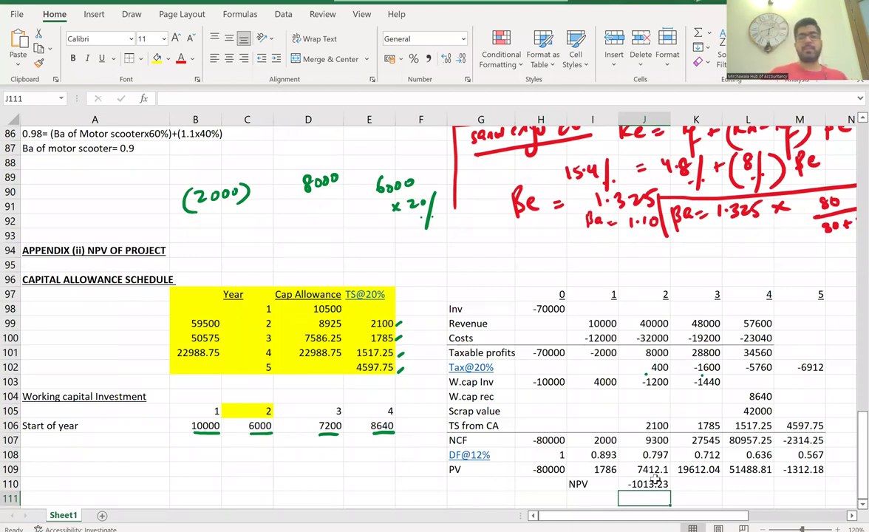
Step: Highlight the NPV label and result in I110:J110 with yellow fill
{"action": "left_click", "coordinate": [609, 484]}
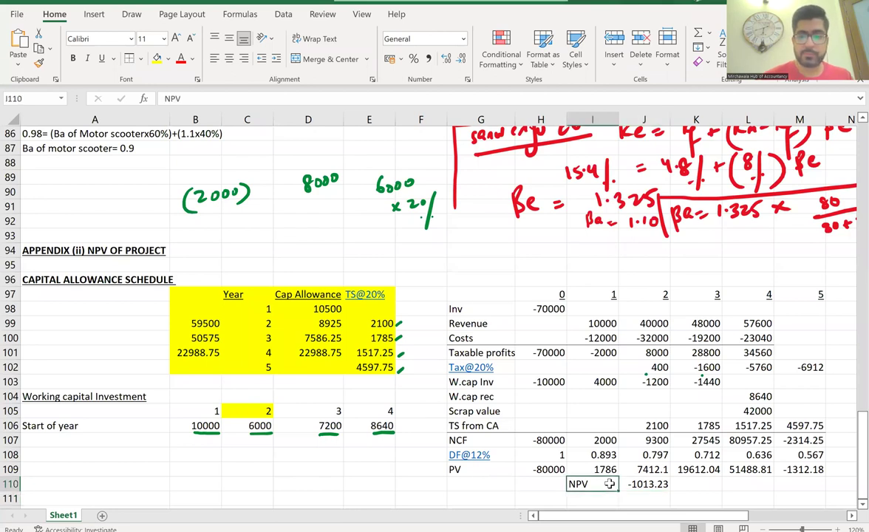
{"action": "left_click_drag", "start_coordinate": [609, 484], "coordinate": [644, 484]}
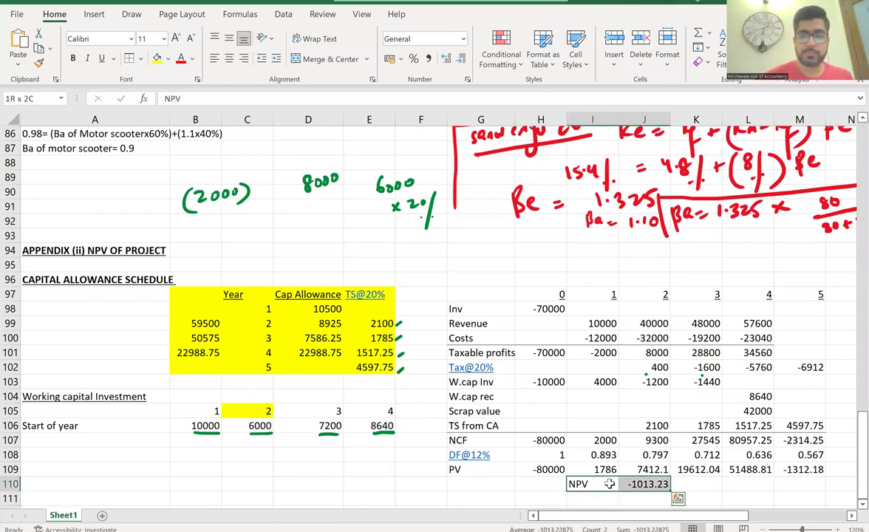
{"action": "left_click", "coordinate": [157, 60]}
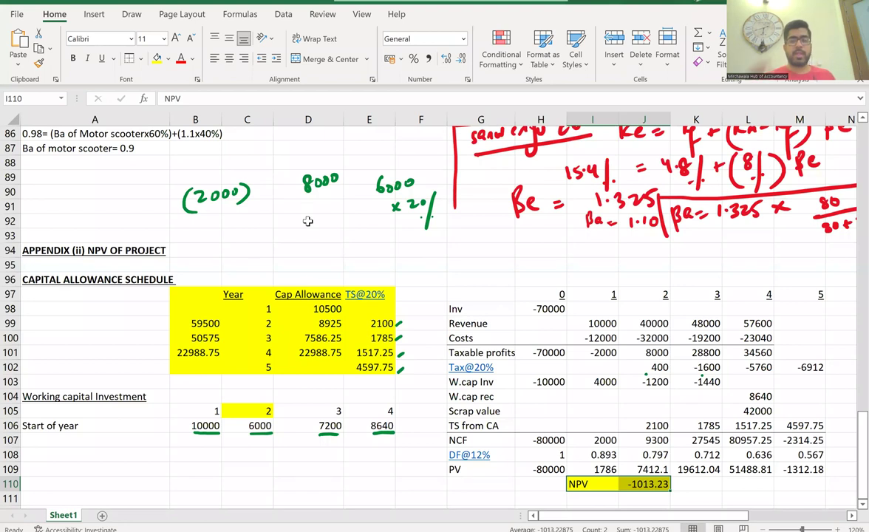
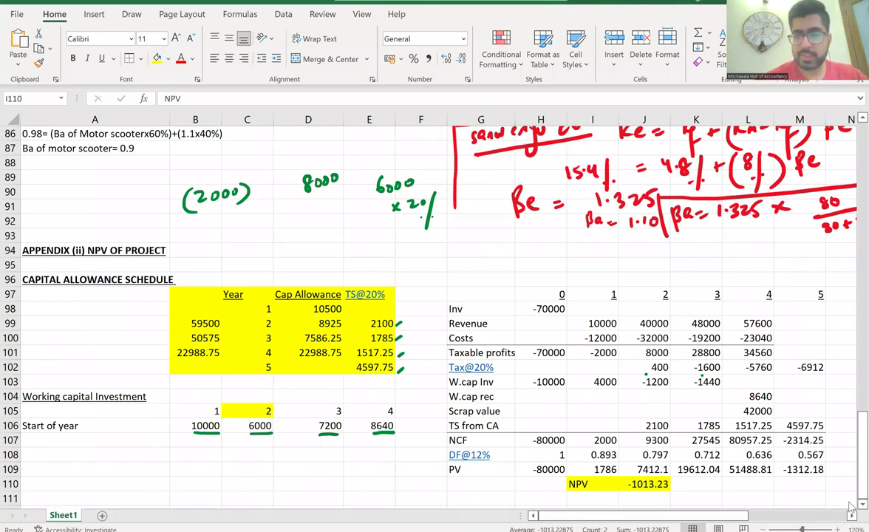
Step: Handwrite "Inv", "Rev" and "TAD" in green ink as a column below the working capital schedule
{"action": "scroll", "coordinate": [850, 506], "scroll_direction": "down", "scroll_amount": 3}
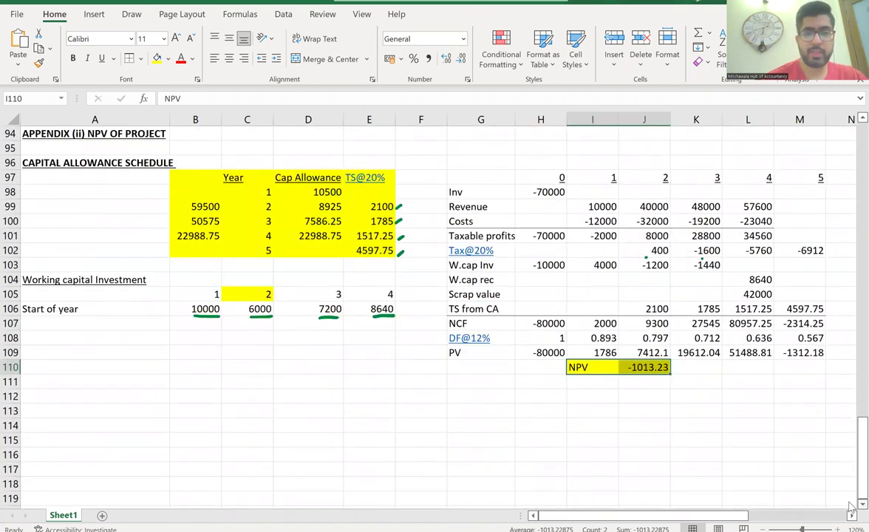
{"action": "mouse_move", "coordinate": [117, 361]}
{"action": "left_mouse_down"}
{"action": "mouse_move", "coordinate": [117, 381]}
{"action": "mouse_move", "coordinate": [133, 382]}
{"action": "left_mouse_up"}
{"action": "mouse_move", "coordinate": [136, 374]}
{"action": "left_mouse_down"}
{"action": "mouse_move", "coordinate": [146, 374]}
{"action": "mouse_move", "coordinate": [121, 418]}
{"action": "left_mouse_up"}
{"action": "left_click_drag", "start_coordinate": [127, 411], "coordinate": [147, 411]}
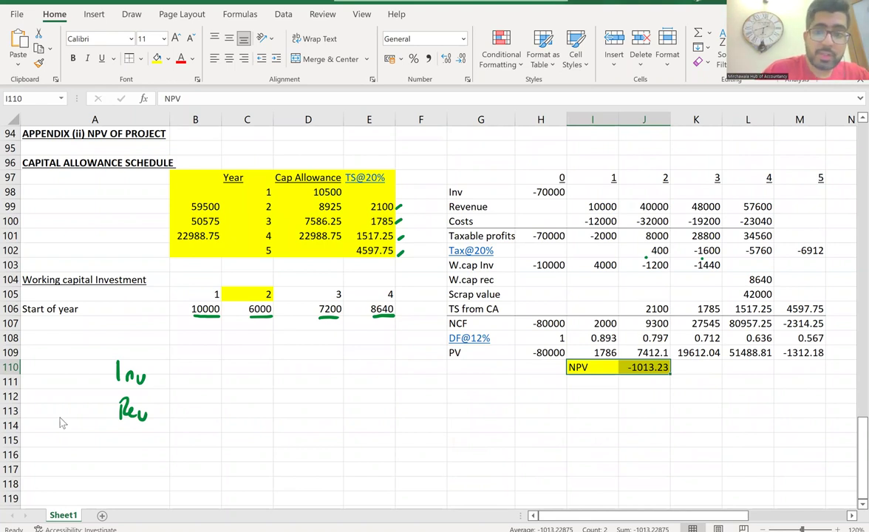
{"action": "mouse_move", "coordinate": [129, 431]}
{"action": "left_mouse_down"}
{"action": "mouse_move", "coordinate": [130, 444]}
{"action": "mouse_move", "coordinate": [135, 430]}
{"action": "mouse_move", "coordinate": [146, 444]}
{"action": "left_mouse_up"}
{"action": "left_click_drag", "start_coordinate": [149, 430], "coordinate": [150, 443]}
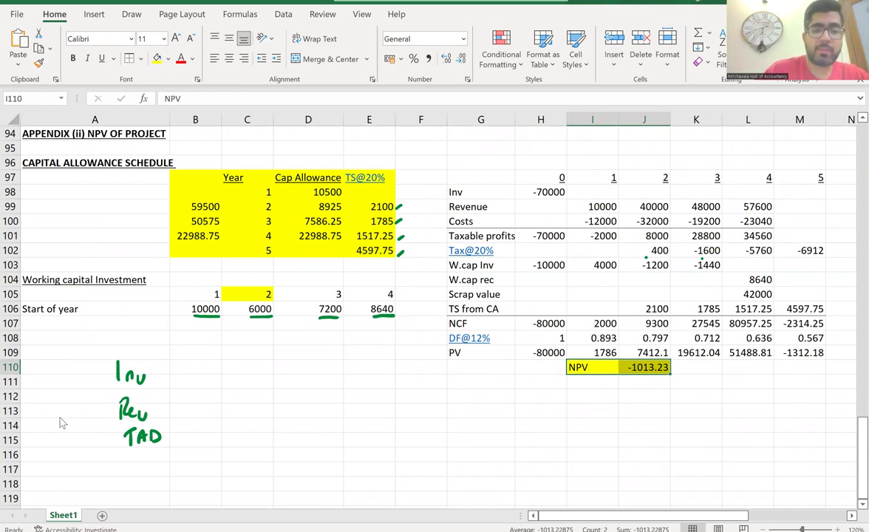
Step: Draw two short dashes beside the handwritten "TAD" and write "Taxable profits" beneath it
{"action": "left_click_drag", "start_coordinate": [181, 444], "coordinate": [216, 444]}
{"action": "left_click_drag", "start_coordinate": [246, 439], "coordinate": [276, 438]}
{"action": "mouse_move", "coordinate": [107, 460]}
{"action": "left_mouse_down"}
{"action": "mouse_move", "coordinate": [108, 476]}
{"action": "mouse_move", "coordinate": [151, 457]}
{"action": "left_mouse_up"}
{"action": "left_click_drag", "start_coordinate": [59, 460], "coordinate": [72, 459]}
{"action": "mouse_move", "coordinate": [65, 459]}
{"action": "left_mouse_down"}
{"action": "mouse_move", "coordinate": [65, 472]}
{"action": "mouse_move", "coordinate": [80, 471]}
{"action": "left_mouse_up"}
{"action": "left_click_drag", "start_coordinate": [82, 464], "coordinate": [91, 473]}
{"action": "mouse_move", "coordinate": [90, 464]}
{"action": "left_mouse_down"}
{"action": "mouse_move", "coordinate": [68, 485]}
{"action": "mouse_move", "coordinate": [77, 486]}
{"action": "left_mouse_up"}
{"action": "left_click_drag", "start_coordinate": [80, 481], "coordinate": [98, 481]}
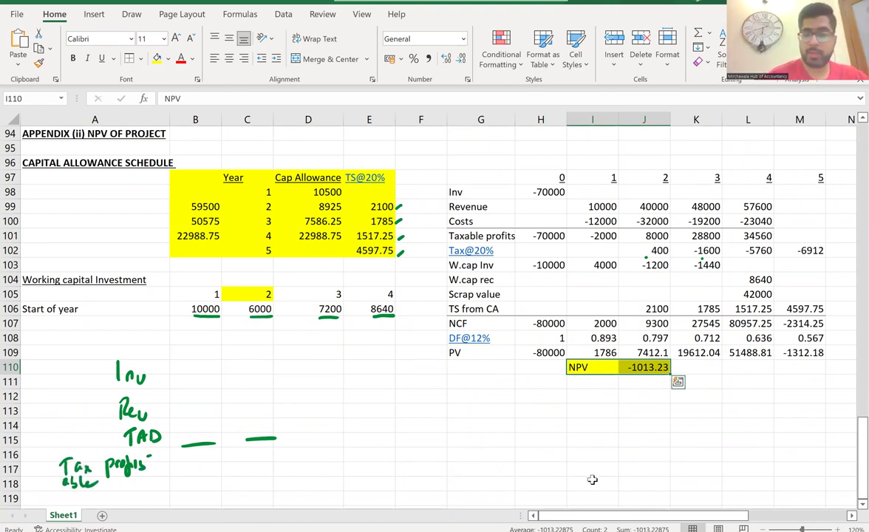
Step: Handwrite "Tax 20%" and "add back TAD" under the taxable profits note, and put "less" before the upper "TAD"
{"action": "scroll", "coordinate": [852, 510], "scroll_direction": "down", "scroll_amount": 2}
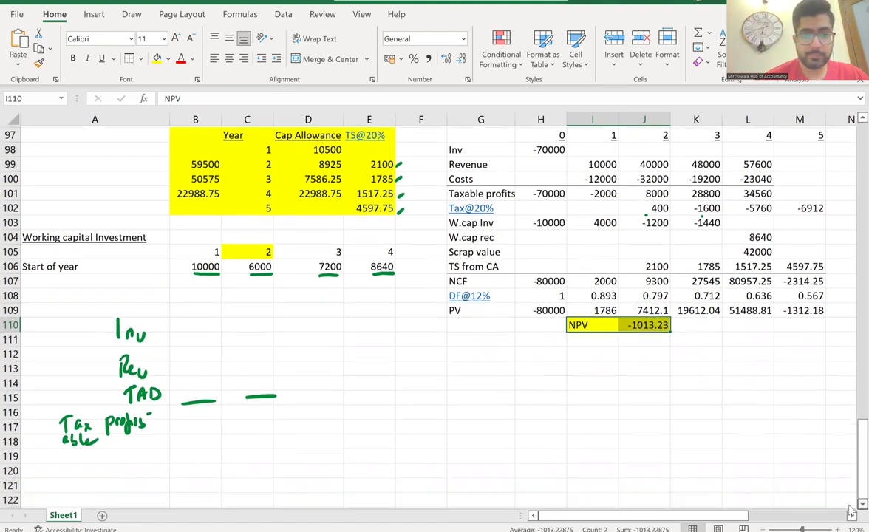
{"action": "mouse_move", "coordinate": [107, 418]}
{"action": "left_mouse_down"}
{"action": "mouse_move", "coordinate": [109, 436]}
{"action": "mouse_move", "coordinate": [158, 429]}
{"action": "mouse_move", "coordinate": [166, 447]}
{"action": "left_mouse_up"}
{"action": "left_click_drag", "start_coordinate": [75, 466], "coordinate": [198, 462]}
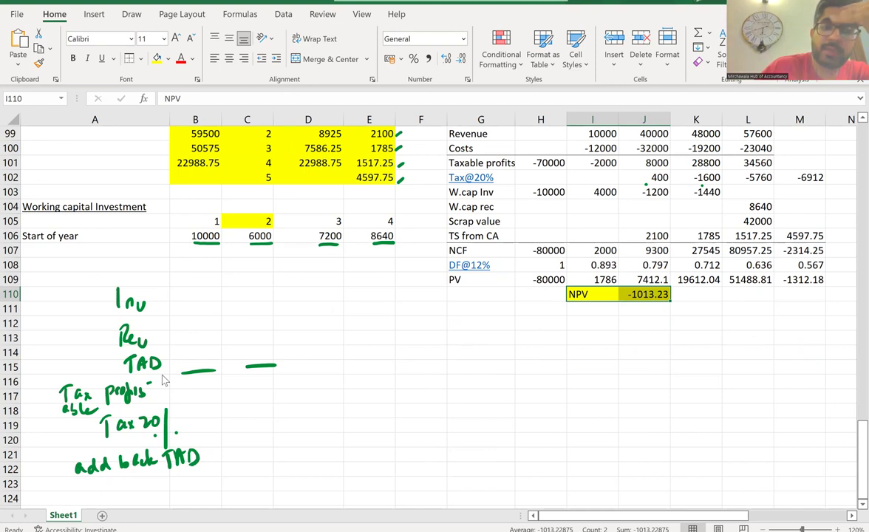
{"action": "mouse_move", "coordinate": [85, 355]}
{"action": "left_mouse_down"}
{"action": "mouse_move", "coordinate": [85, 371]}
{"action": "mouse_move", "coordinate": [108, 372]}
{"action": "left_mouse_up"}
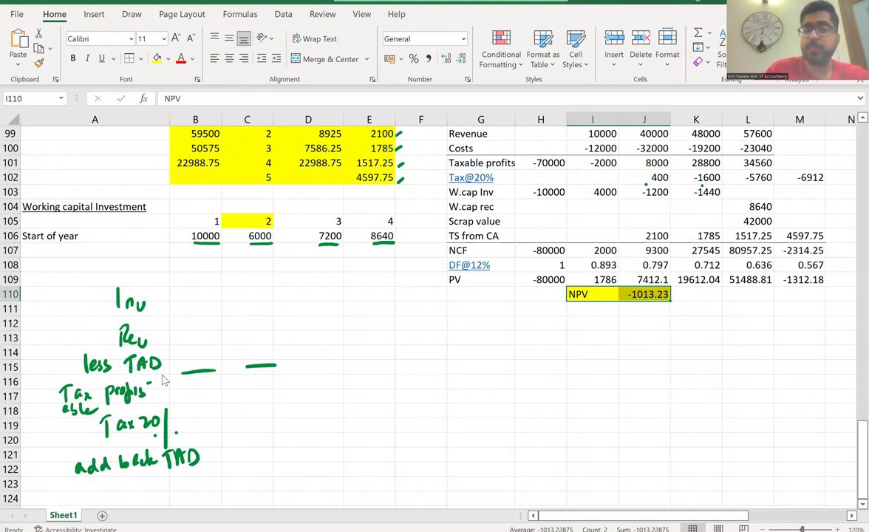
Step: Handwrite a circled "2 approaches" beside the notes and add "cost" after "Rev"
{"action": "mouse_move", "coordinate": [383, 358]}
{"action": "left_mouse_down"}
{"action": "mouse_move", "coordinate": [396, 381]}
{"action": "mouse_move", "coordinate": [419, 380]}
{"action": "mouse_move", "coordinate": [433, 392]}
{"action": "left_mouse_up"}
{"action": "mouse_move", "coordinate": [438, 364]}
{"action": "left_mouse_down"}
{"action": "mouse_move", "coordinate": [445, 392]}
{"action": "mouse_move", "coordinate": [521, 366]}
{"action": "mouse_move", "coordinate": [347, 385]}
{"action": "mouse_move", "coordinate": [532, 337]}
{"action": "left_mouse_up"}
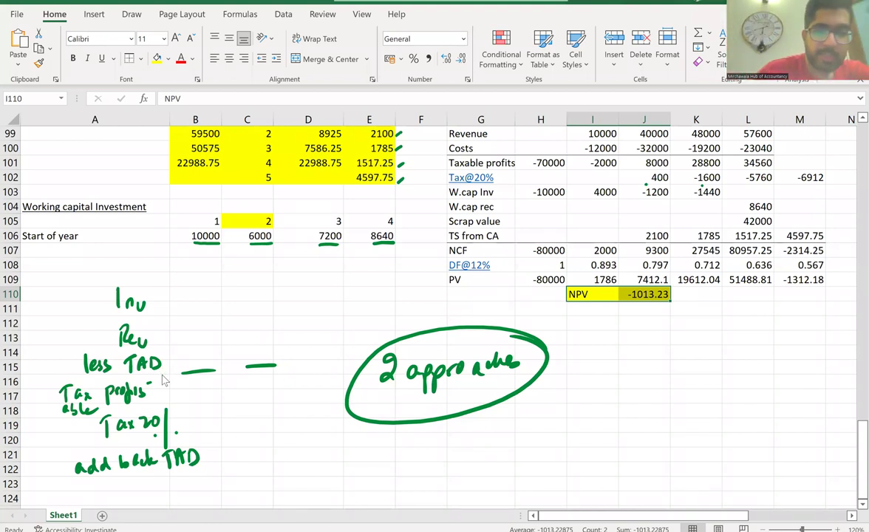
{"action": "left_click_drag", "start_coordinate": [150, 340], "coordinate": [183, 345]}
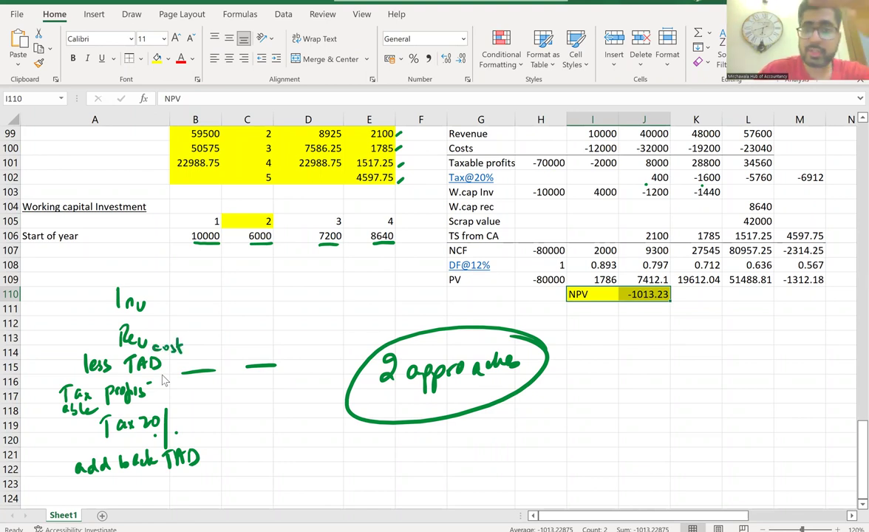
Step: Draw downward arrows beside the handwritten "less TAD", "Taxable profits" and "Tax 20%" lines
{"action": "left_click_drag", "start_coordinate": [194, 352], "coordinate": [202, 390]}
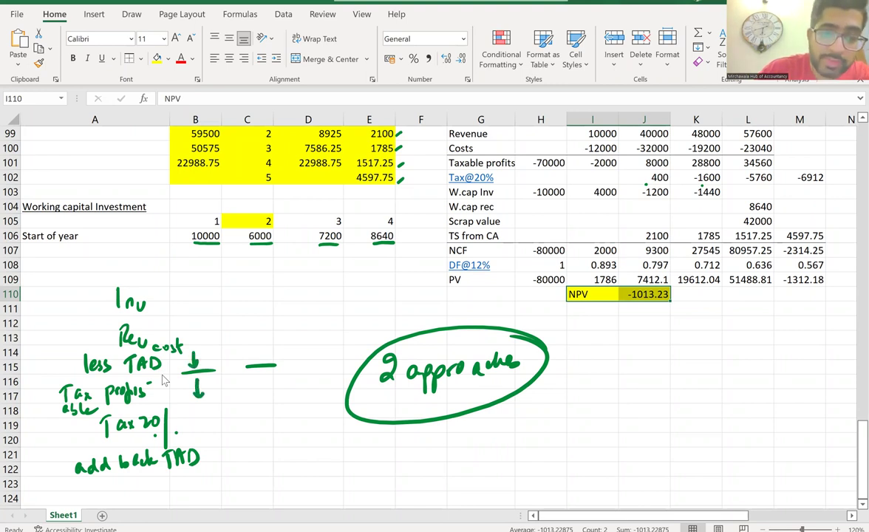
{"action": "left_click_drag", "start_coordinate": [203, 410], "coordinate": [203, 426]}
{"action": "left_click_drag", "start_coordinate": [198, 416], "coordinate": [210, 417]}
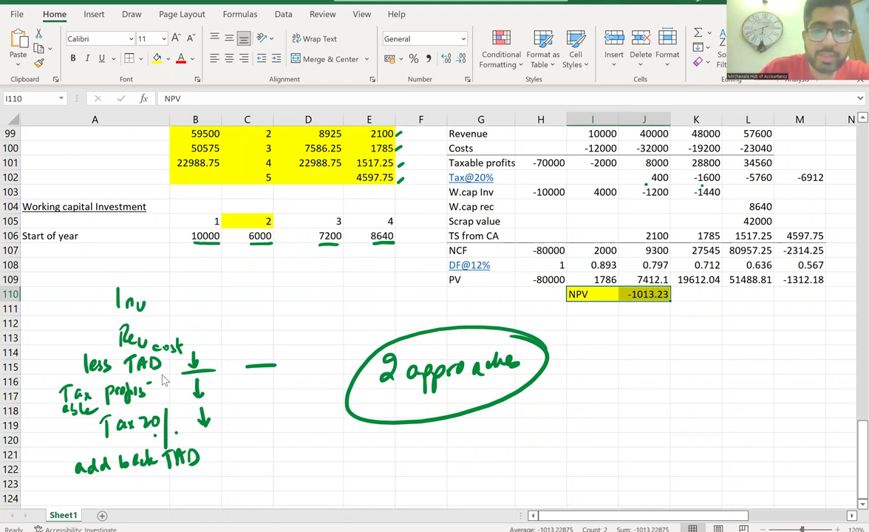
Step: Underline the handwritten "less TAD" and strike a line through "add back TAD"
{"action": "left_click_drag", "start_coordinate": [79, 371], "coordinate": [168, 372]}
{"action": "key", "text": "Left"}
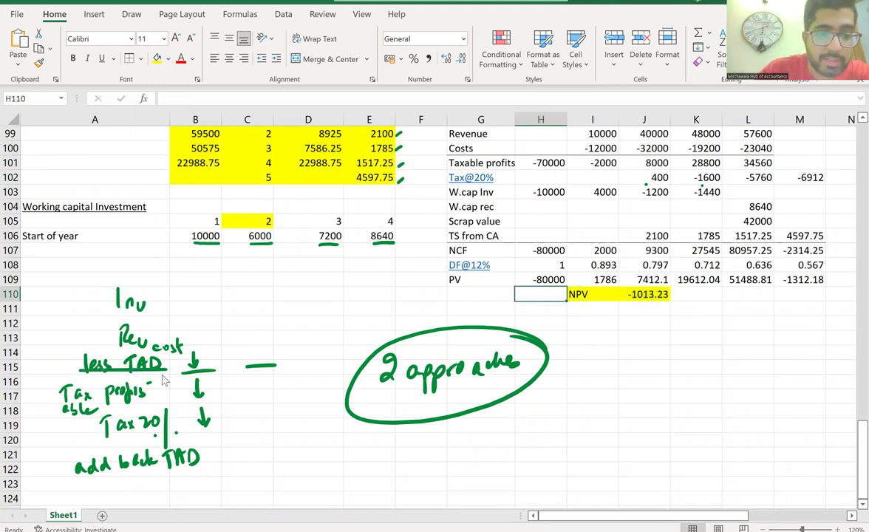
{"action": "left_click_drag", "start_coordinate": [76, 473], "coordinate": [198, 461]}
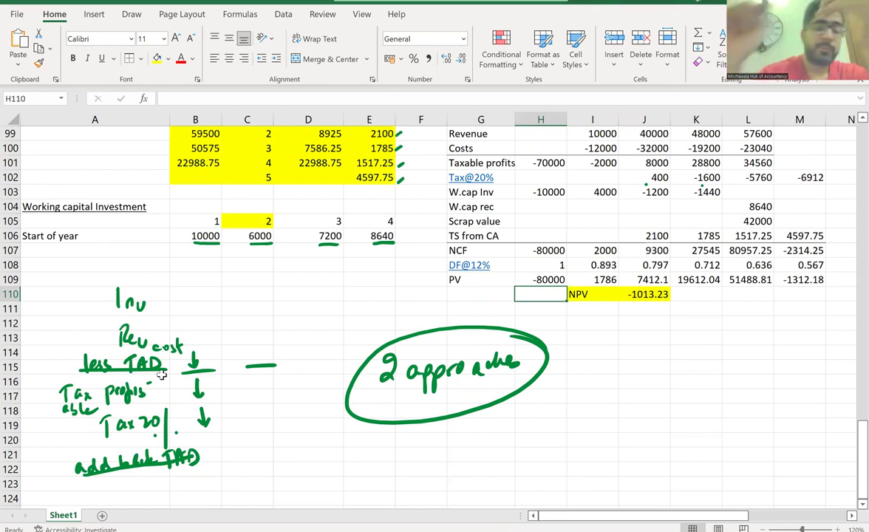
Step: Handwrite "No TSCA" beneath the "add back TAD" note and circle it
{"action": "mouse_move", "coordinate": [157, 491]}
{"action": "left_mouse_down"}
{"action": "mouse_move", "coordinate": [169, 479]}
{"action": "mouse_move", "coordinate": [247, 489]}
{"action": "left_mouse_up"}
{"action": "left_click_drag", "start_coordinate": [171, 468], "coordinate": [267, 464]}
{"action": "mouse_move", "coordinate": [211, 465]}
{"action": "left_mouse_down"}
{"action": "mouse_move", "coordinate": [146, 497]}
{"action": "mouse_move", "coordinate": [268, 466]}
{"action": "left_mouse_up"}
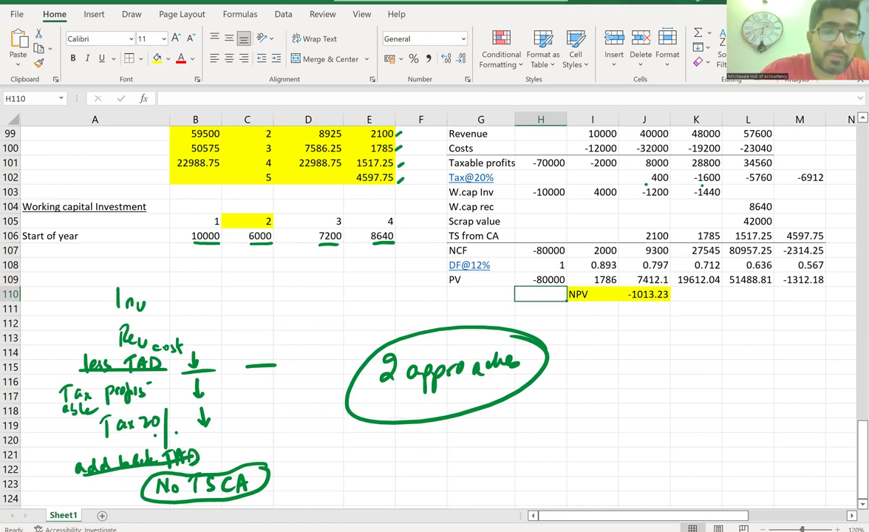
Step: Mark the handwritten "less TAD" and "add back TAD" lines with crosses and double-tick the TS from CA row
{"action": "left_click_drag", "start_coordinate": [60, 358], "coordinate": [71, 371]}
{"action": "left_click_drag", "start_coordinate": [71, 359], "coordinate": [60, 371]}
{"action": "left_click_drag", "start_coordinate": [58, 460], "coordinate": [70, 473]}
{"action": "left_click_drag", "start_coordinate": [70, 459], "coordinate": [59, 473]}
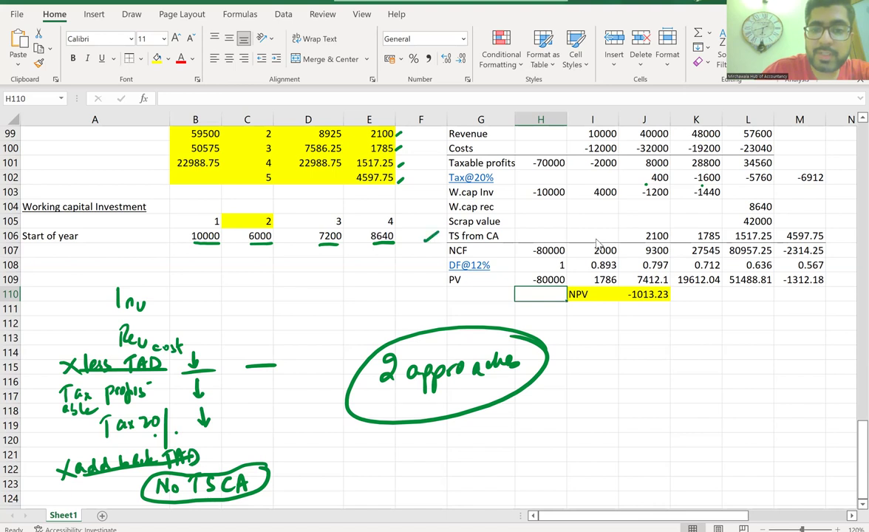
{"action": "left_click_drag", "start_coordinate": [424, 241], "coordinate": [441, 230]}
{"action": "left_click_drag", "start_coordinate": [427, 244], "coordinate": [444, 235]}
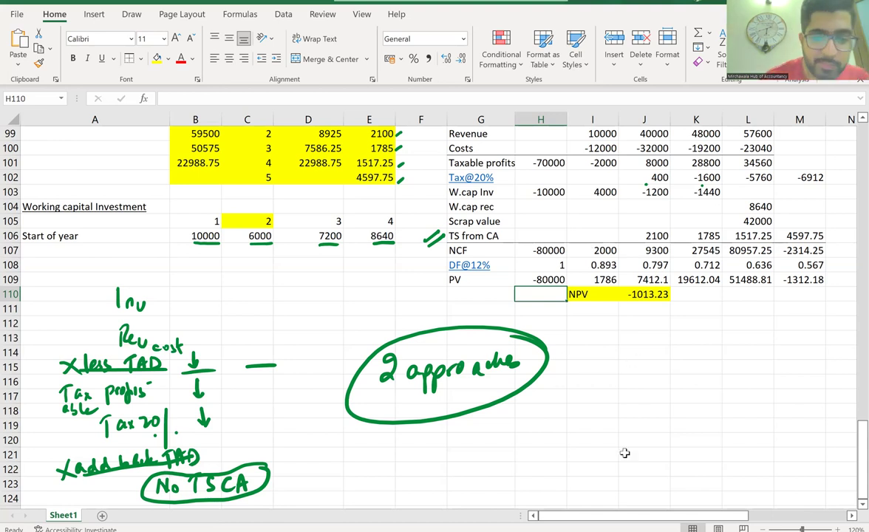
Step: Switch to the AFM_SD21_Qs.pdf question paper in Edge and review the report requirements, including the adjusted present value part
{"action": "left_click", "coordinate": [299, 480]}
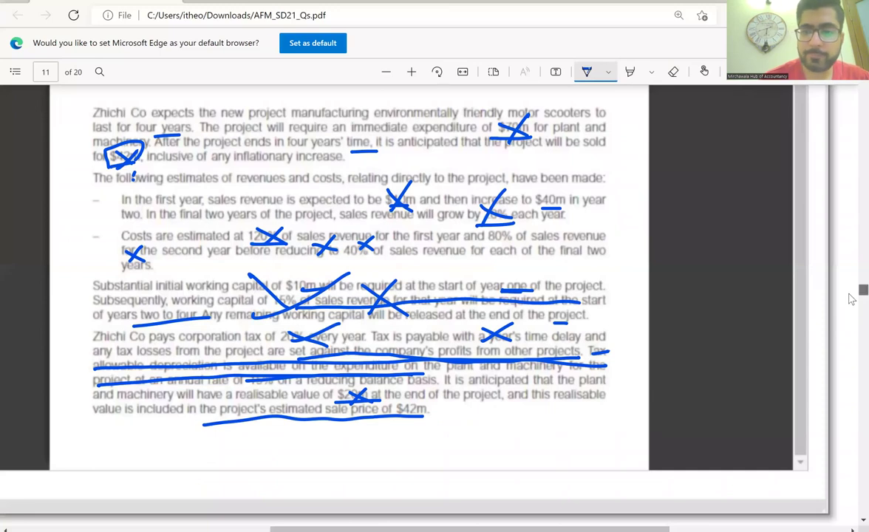
{"action": "scroll", "coordinate": [851, 281], "scroll_direction": "up", "scroll_amount": 3}
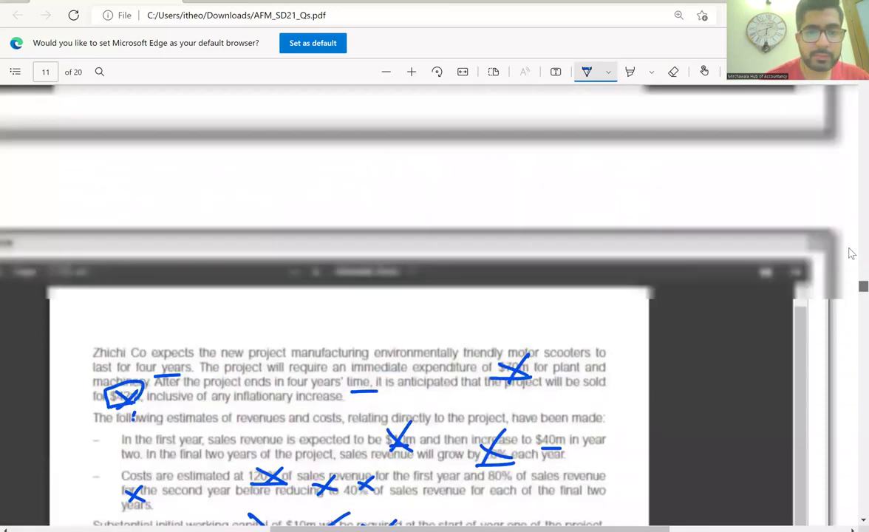
{"action": "scroll", "coordinate": [852, 259], "scroll_direction": "up", "scroll_amount": 5}
{"action": "scroll", "coordinate": [851, 235], "scroll_direction": "up", "scroll_amount": 2}
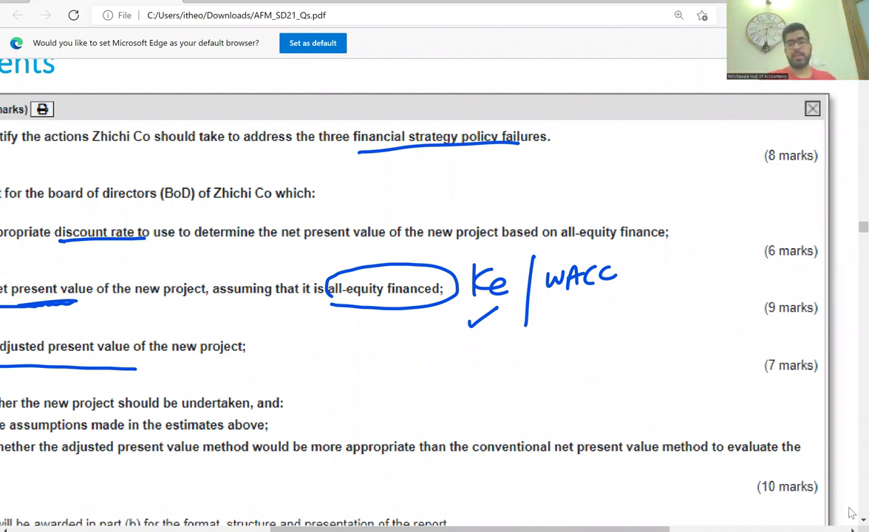
{"action": "scroll", "coordinate": [862, 495], "scroll_direction": "down", "scroll_amount": 1}
{"action": "scroll", "coordinate": [862, 496], "scroll_direction": "down", "scroll_amount": 1}
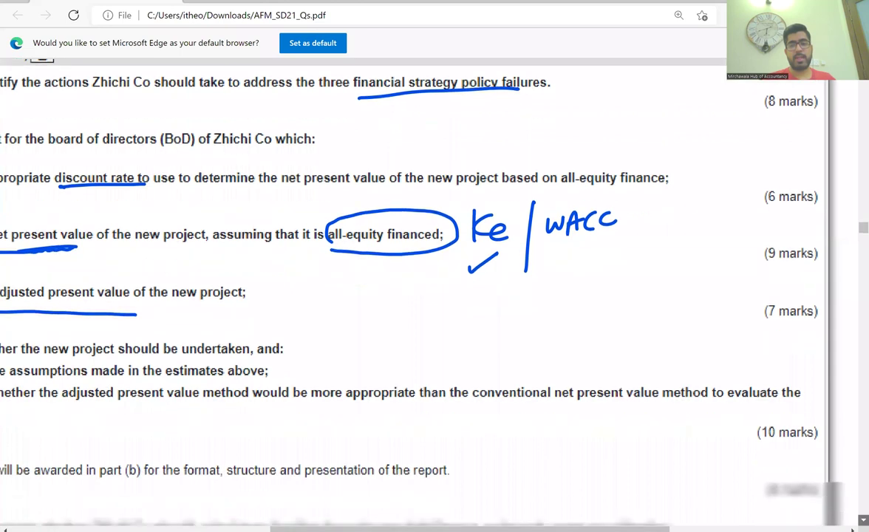
{"action": "scroll", "coordinate": [862, 495], "scroll_direction": "down", "scroll_amount": 2}
{"action": "scroll", "coordinate": [861, 495], "scroll_direction": "down", "scroll_amount": 2}
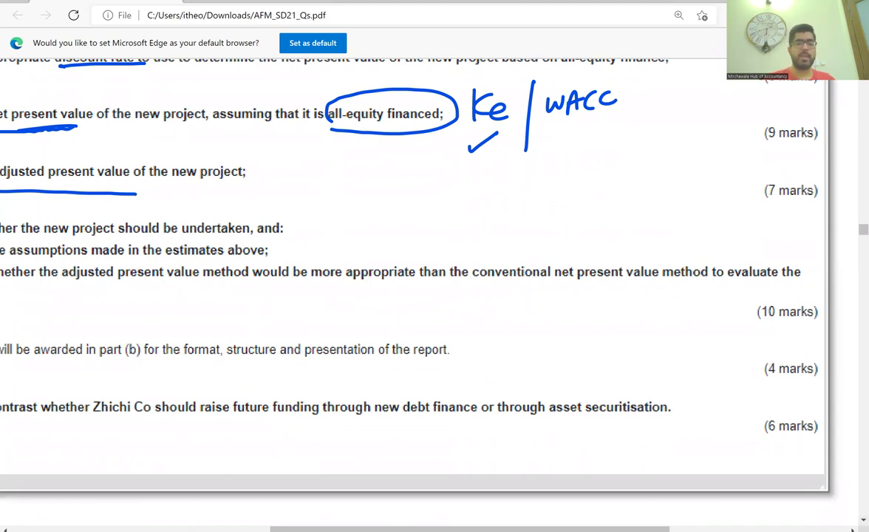
Step: Switch back to the Excel workbook and enter the heading "APPENDIX (iii) PV" in cell A125, below the handwritten notes
{"action": "mouse_move", "coordinate": [546, 531]}
{"action": "left_click", "coordinate": [545, 480]}
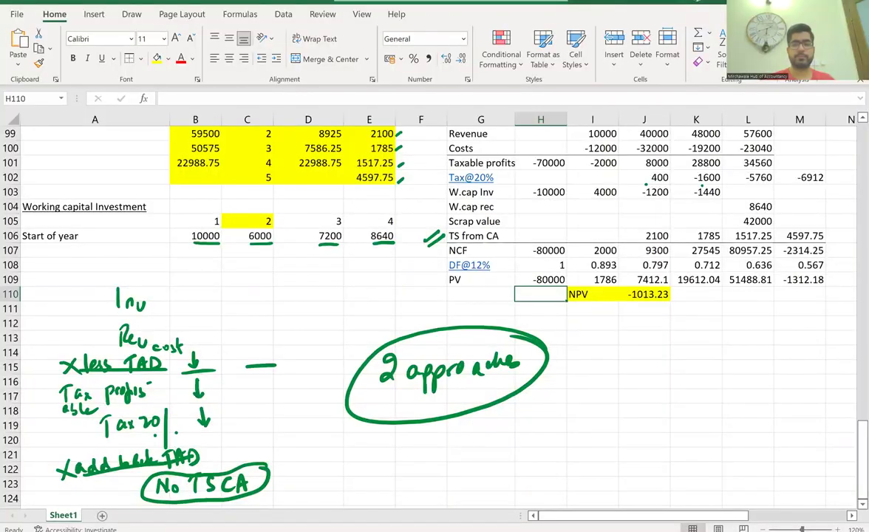
{"action": "scroll", "coordinate": [850, 508], "scroll_direction": "down", "scroll_amount": 1}
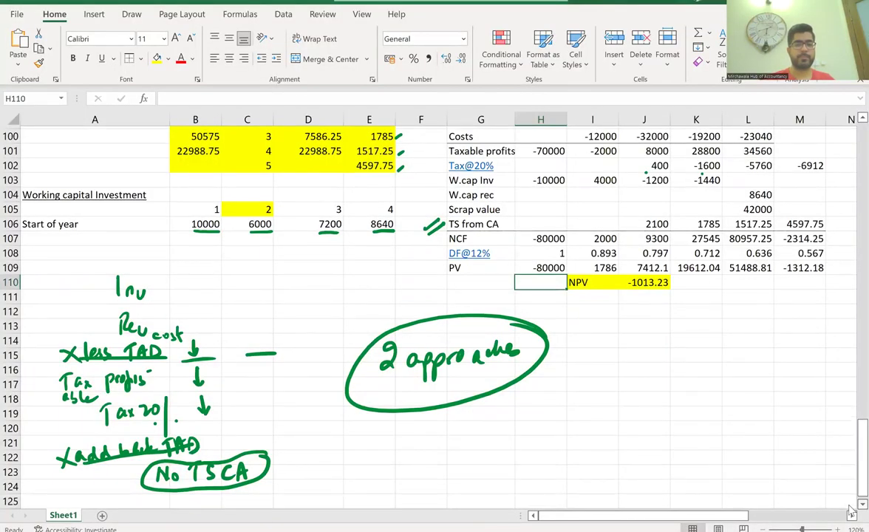
{"action": "scroll", "coordinate": [850, 510], "scroll_direction": "down", "scroll_amount": 3}
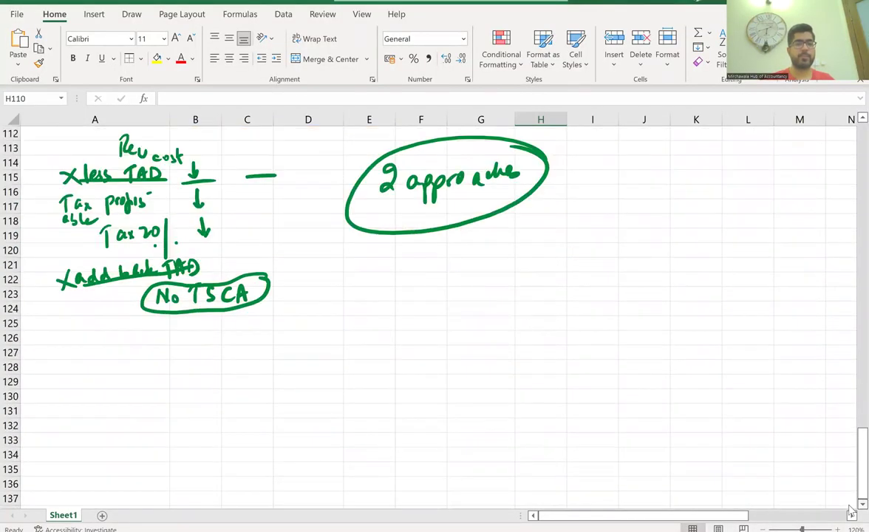
{"action": "scroll", "coordinate": [64, 291], "scroll_direction": "down", "scroll_amount": 1}
{"action": "left_click", "coordinate": [62, 284]}
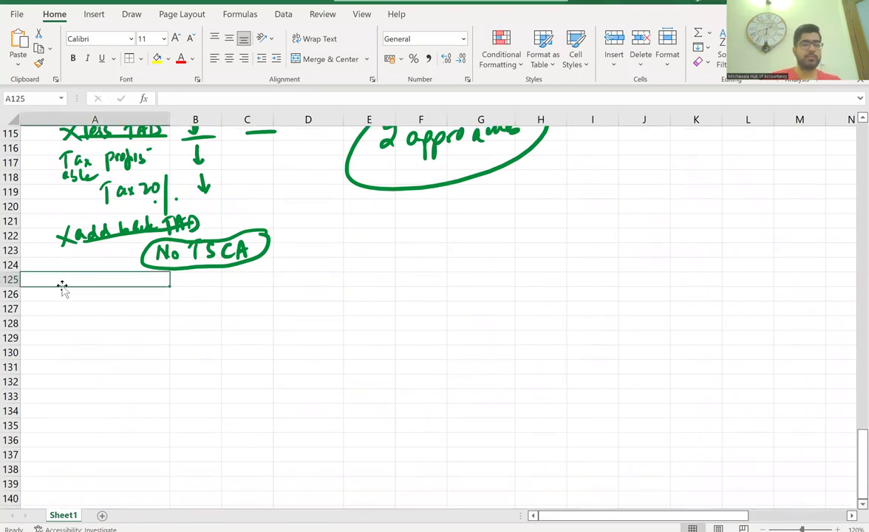
{"action": "type", "text": "APPENDIX (iii) PV"}
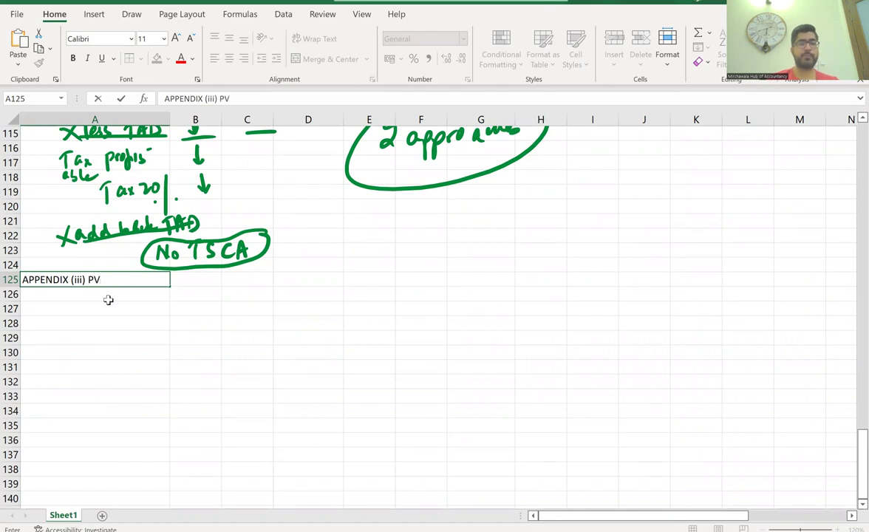
{"action": "key", "text": "Return"}
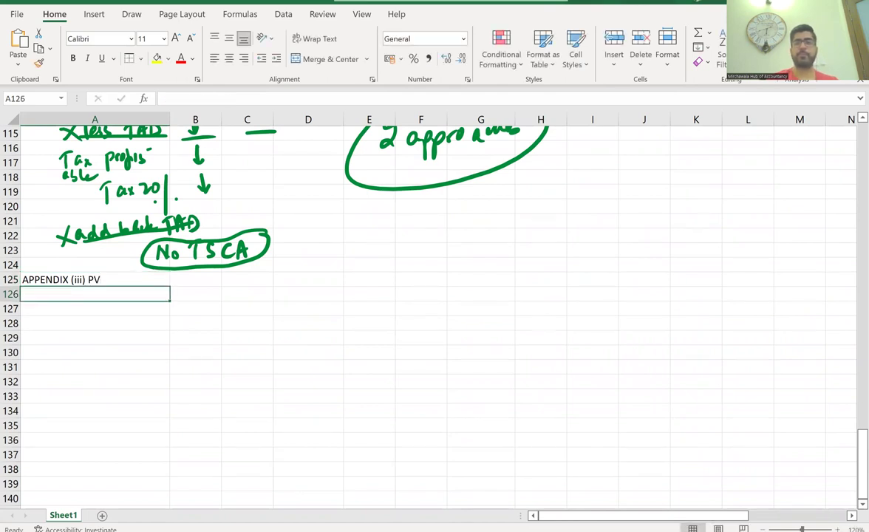
Step: Make the appendix (iii) heading in A125 bold and underlined
{"action": "left_click", "coordinate": [93, 274]}
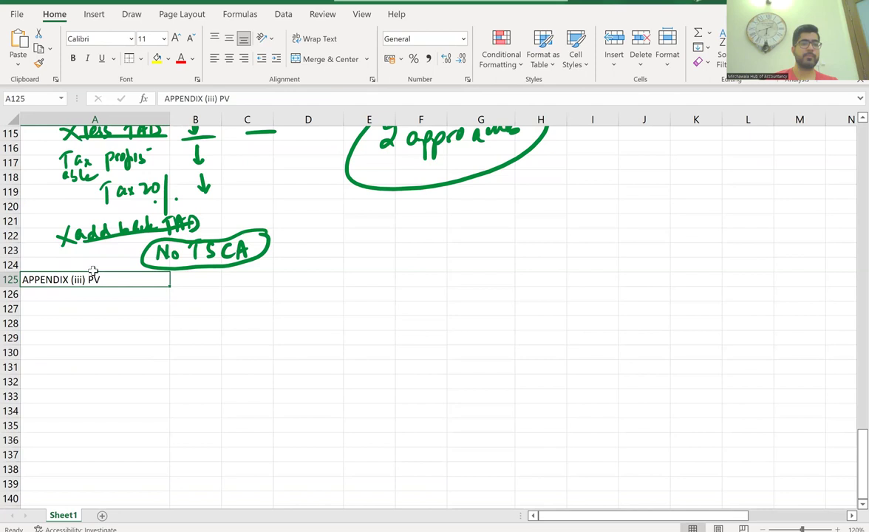
{"action": "left_click", "coordinate": [73, 57]}
{"action": "left_click", "coordinate": [101, 59]}
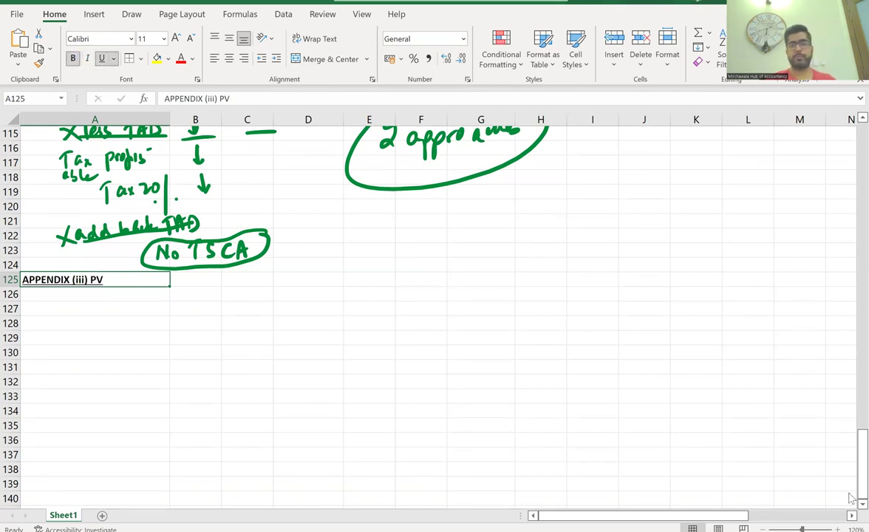
Step: Correct the heading in A125 to read "APPENDIX (iii) APV"
{"action": "scroll", "coordinate": [850, 498], "scroll_direction": "down", "scroll_amount": 2}
{"action": "scroll", "coordinate": [850, 508], "scroll_direction": "down", "scroll_amount": 2}
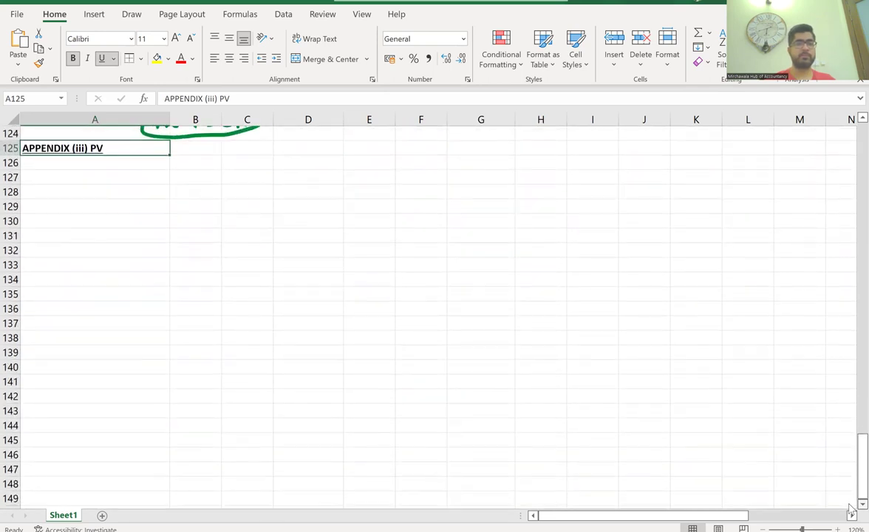
{"action": "scroll", "coordinate": [850, 508], "scroll_direction": "down", "scroll_amount": 1}
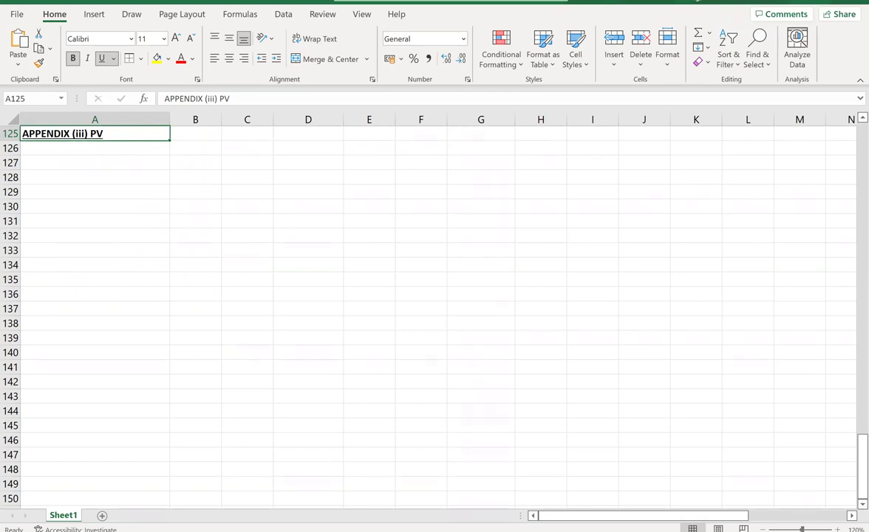
{"action": "scroll", "coordinate": [624, 227], "scroll_direction": "up", "scroll_amount": 4}
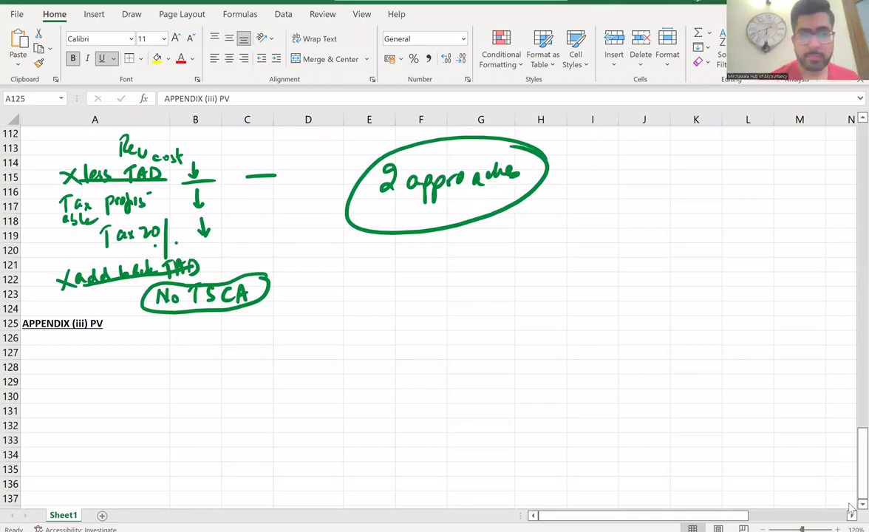
{"action": "scroll", "coordinate": [850, 508], "scroll_direction": "down", "scroll_amount": 3}
{"action": "scroll", "coordinate": [849, 509], "scroll_direction": "down", "scroll_amount": 2}
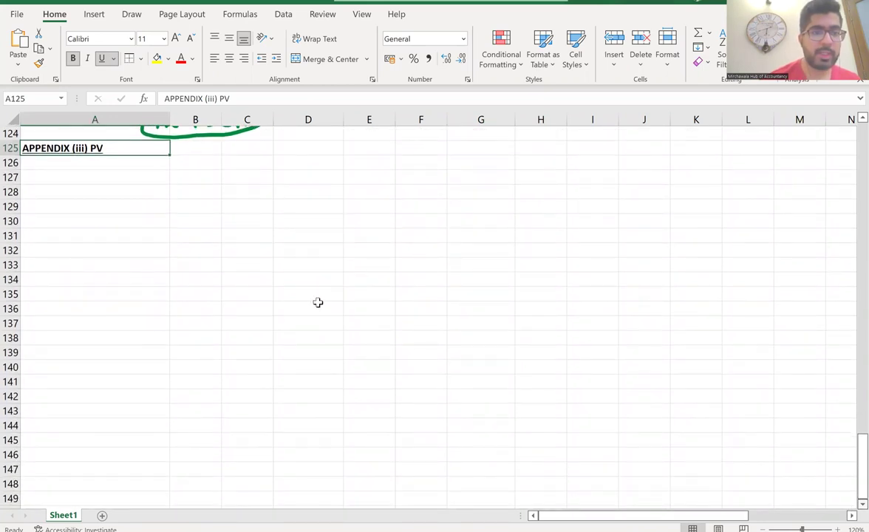
{"action": "double_click", "coordinate": [94, 147]}
{"action": "type", "text": "A"}
Step: Enter the label "Base case NPV" in cell A127 under the APV heading
{"action": "left_click", "coordinate": [101, 175]}
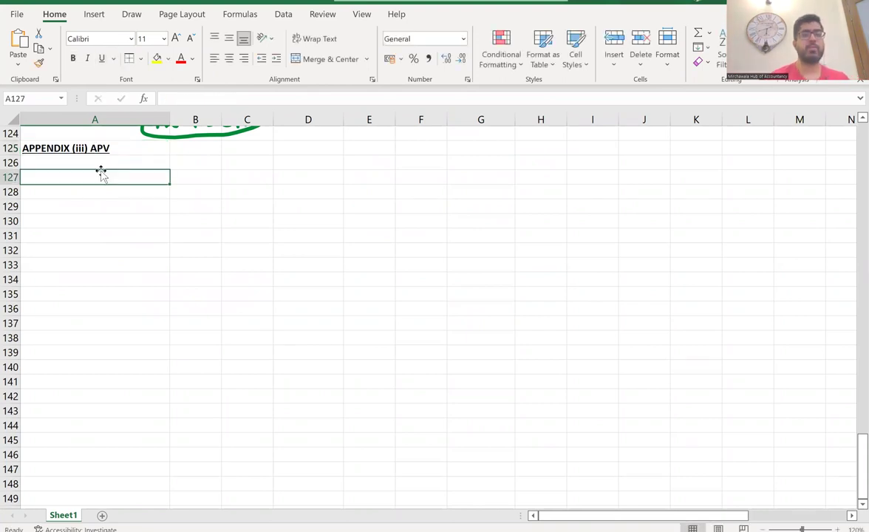
{"action": "type", "text": "B"}
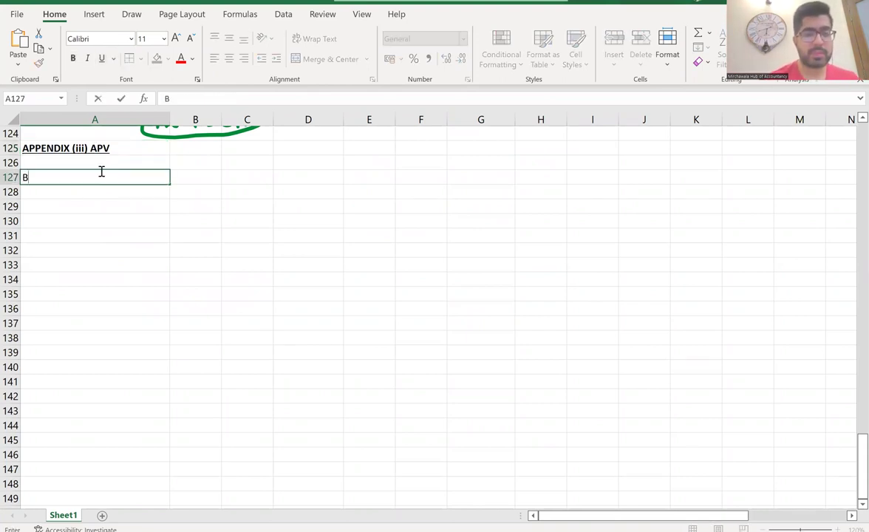
{"action": "type", "text": "ase c"}
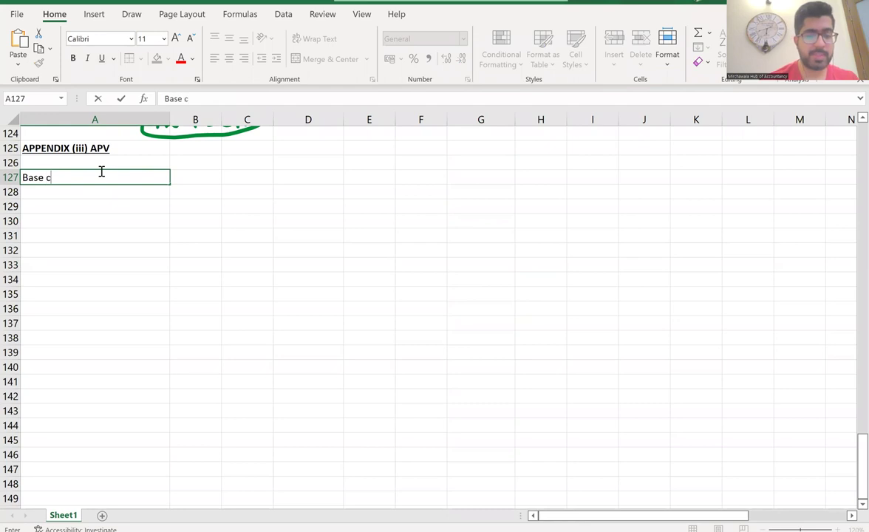
{"action": "type", "text": "ase NPV"}
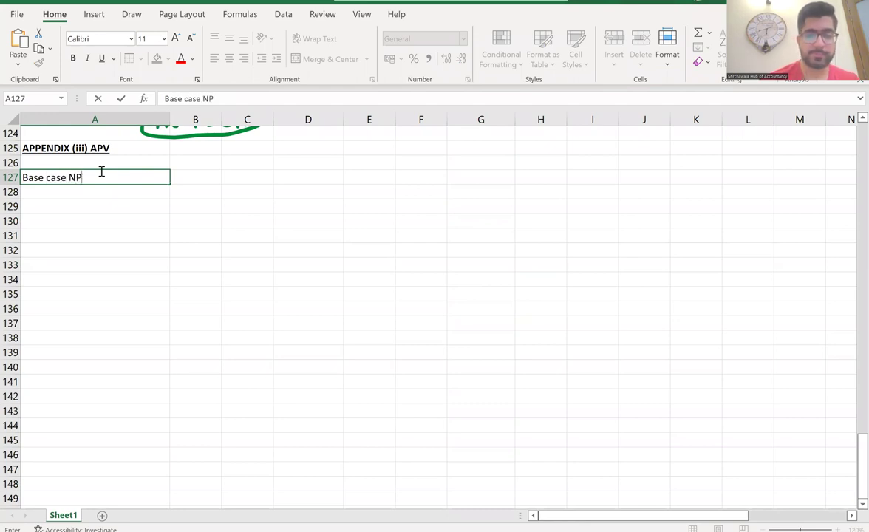
Step: Enter the label "PV Of financing Cash flows" in cell A128, below the base case NPV label
{"action": "left_click", "coordinate": [79, 194]}
{"action": "type", "text": "PV Of"}
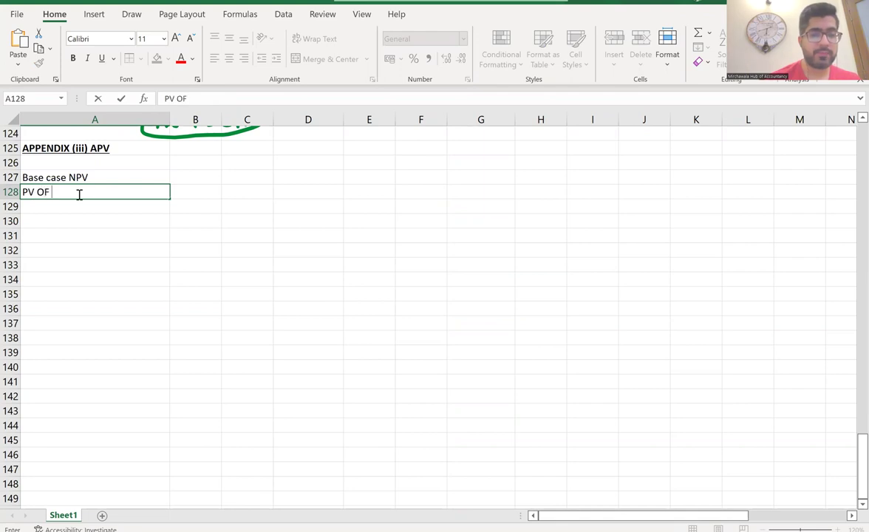
{"action": "type", "text": " fina"}
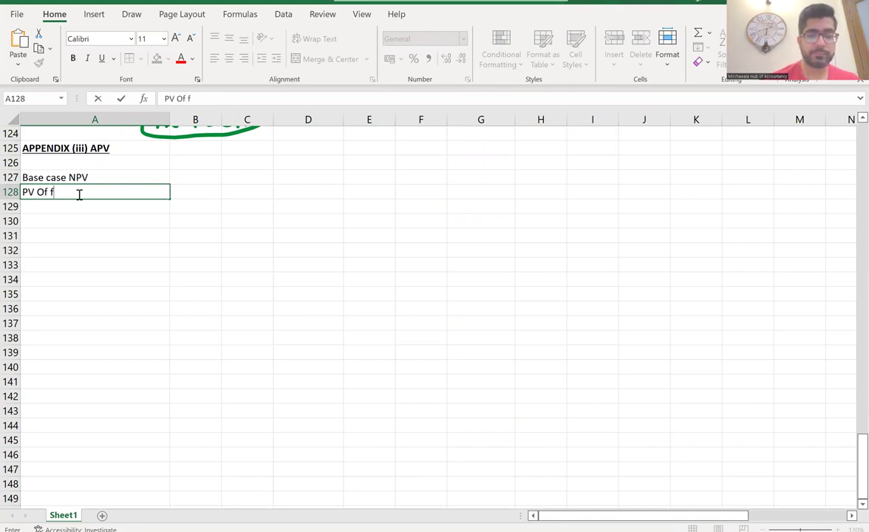
{"action": "key", "text": "BackSpace"}
{"action": "type", "text": "ANCIN"}
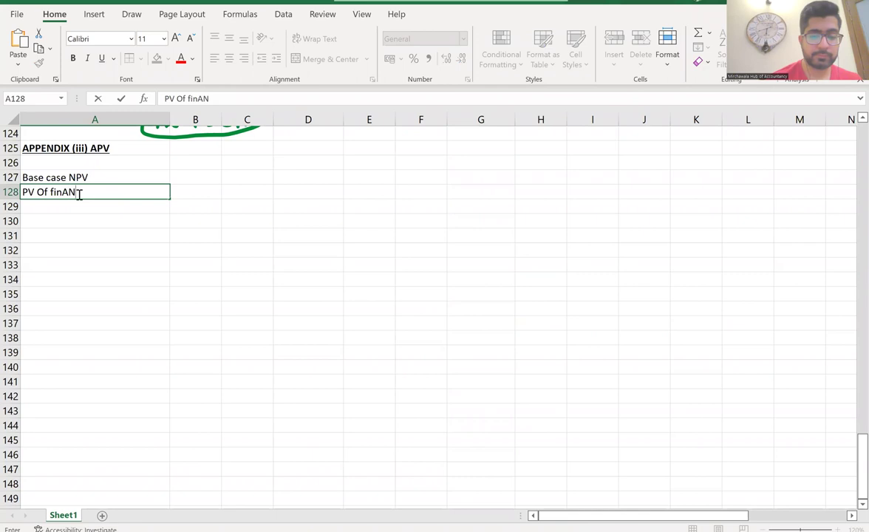
{"action": "key", "text": "BackSpace"}
{"action": "key", "text": "BackSpace"}
{"action": "key", "text": "BackSpace"}
{"action": "key", "text": "BackSpace"}
{"action": "key", "text": "BackSpace"}
{"action": "key", "text": "BackSpace"}
{"action": "type", "text": "ncing Cash flows"}
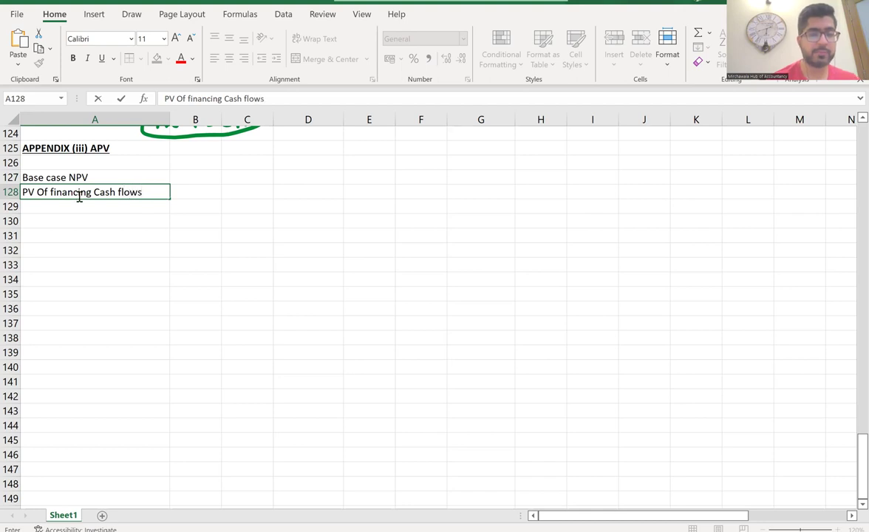
{"action": "key", "text": "Return"}
Step: Underline the financing cash flows label in A128 and select cell B127 beside the base case NPV label
{"action": "left_click", "coordinate": [93, 195]}
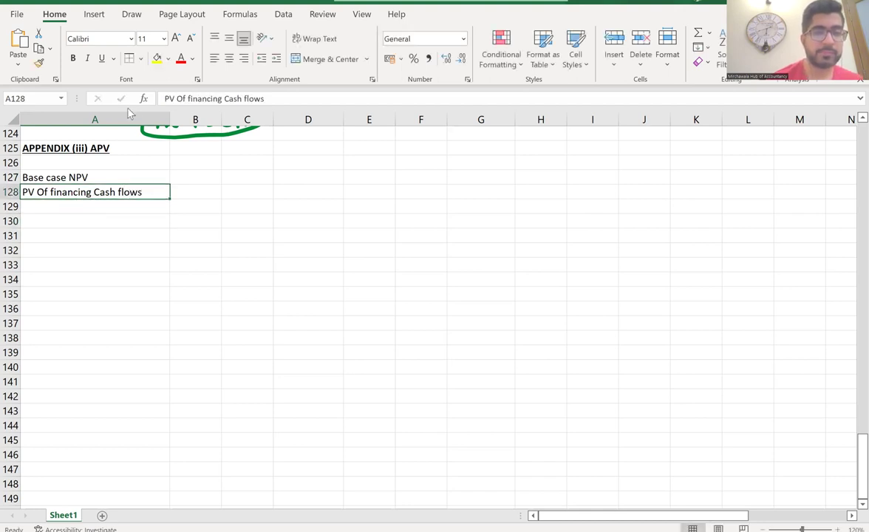
{"action": "left_click", "coordinate": [101, 59]}
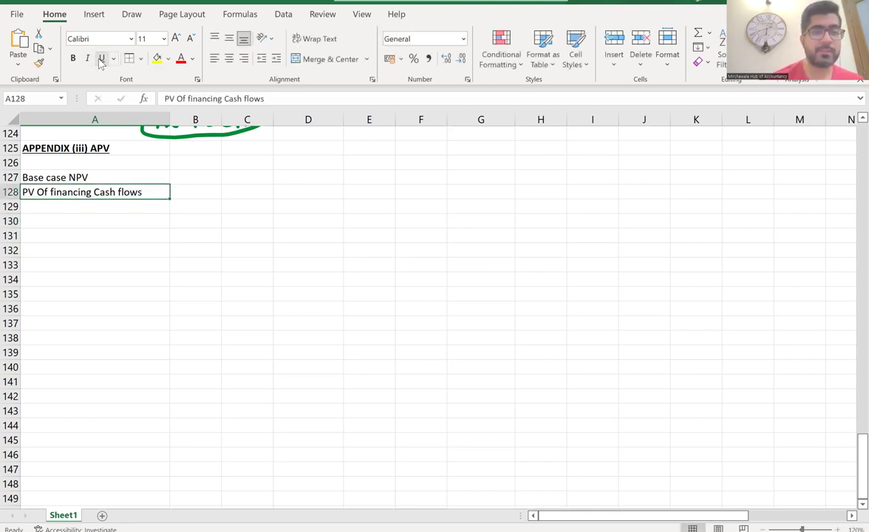
{"action": "left_click", "coordinate": [195, 179]}
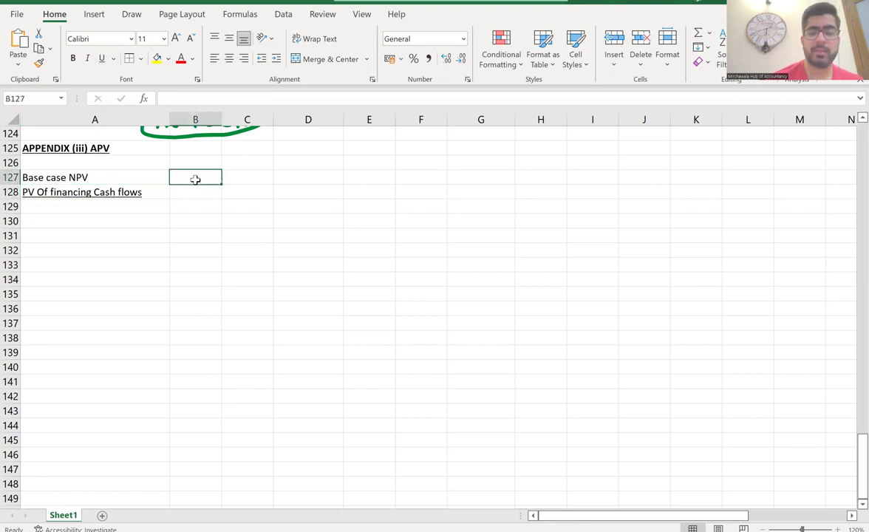
Step: Enter =-1013 in B127 as the Base case NPV under the APV appendix
{"action": "type", "text": "="}
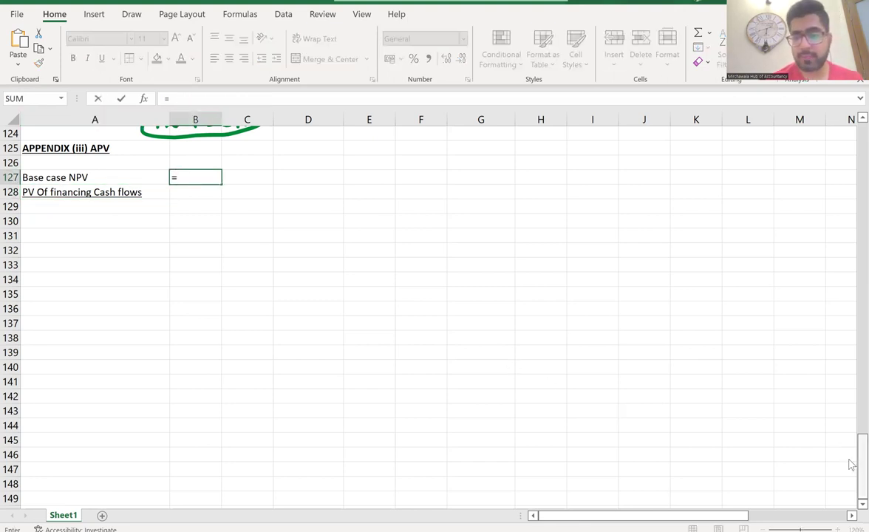
{"action": "mouse_move", "coordinate": [860, 458]}
{"action": "left_mouse_down"}
{"action": "mouse_move", "coordinate": [852, 432]}
{"action": "mouse_move", "coordinate": [851, 507]}
{"action": "left_mouse_up"}
{"action": "scroll", "coordinate": [851, 510], "scroll_direction": "down", "scroll_amount": 2}
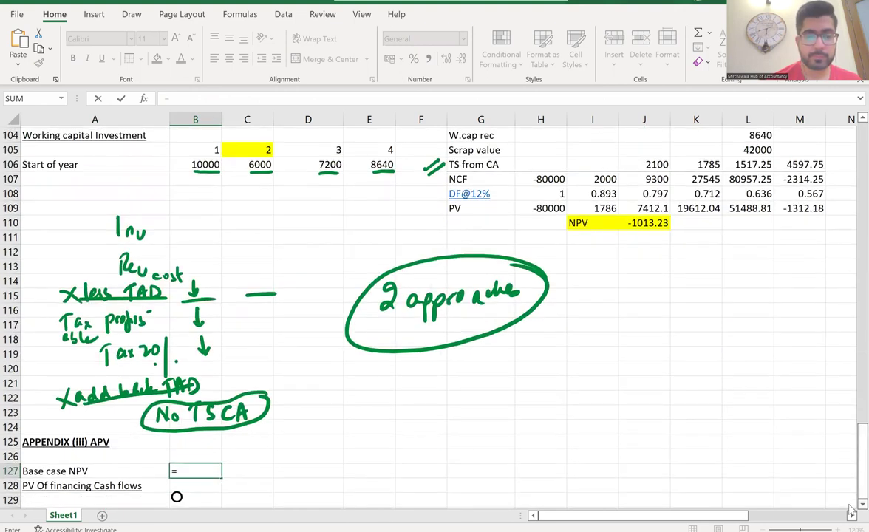
{"action": "scroll", "coordinate": [851, 509], "scroll_direction": "down", "scroll_amount": 3}
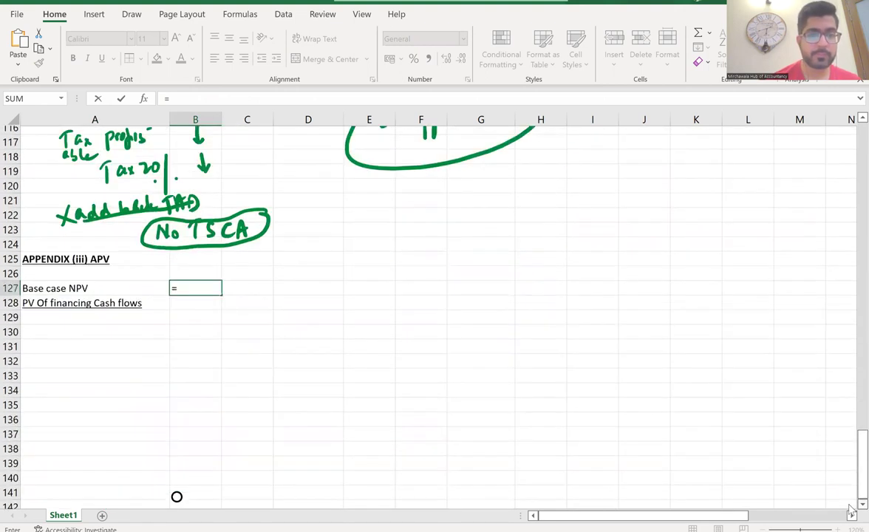
{"action": "scroll", "coordinate": [851, 510], "scroll_direction": "down", "scroll_amount": 3}
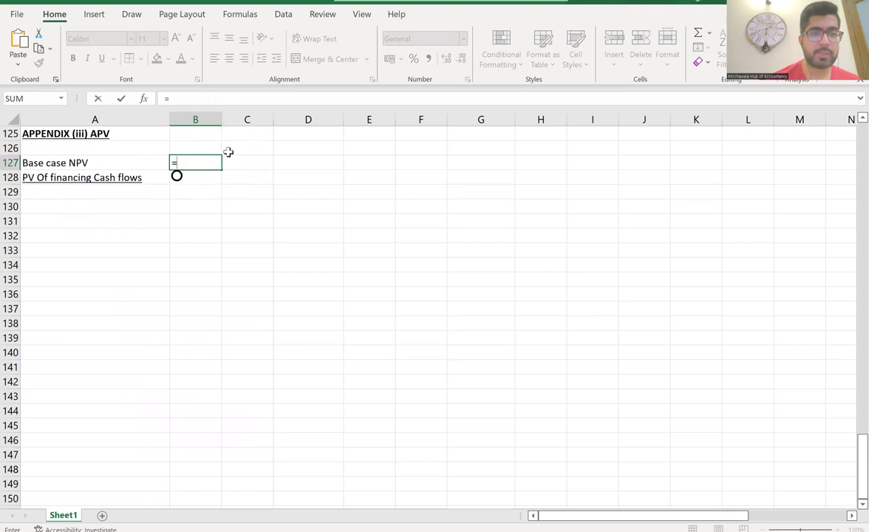
{"action": "type", "text": "-1013"}
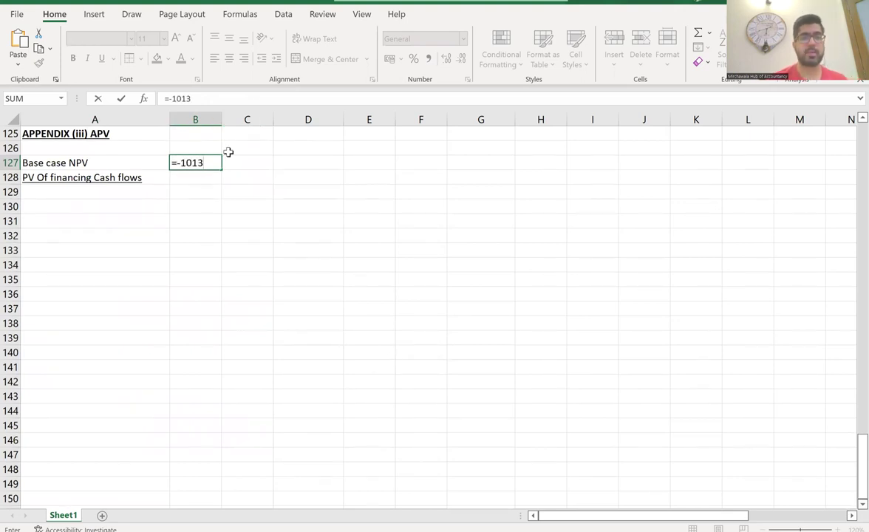
{"action": "key", "text": "Return"}
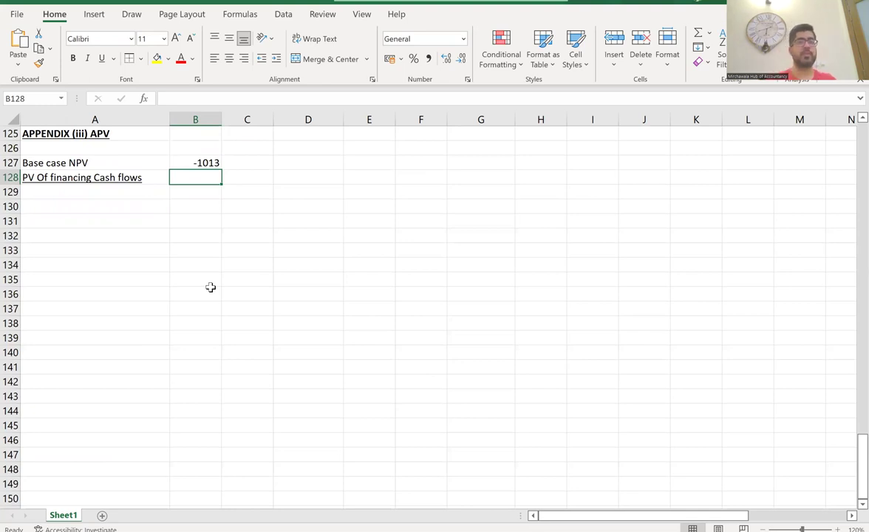
Step: Label A129 "PV Of tax savings from Int Payment" and widen column A to fit the text
{"action": "left_click", "coordinate": [61, 190]}
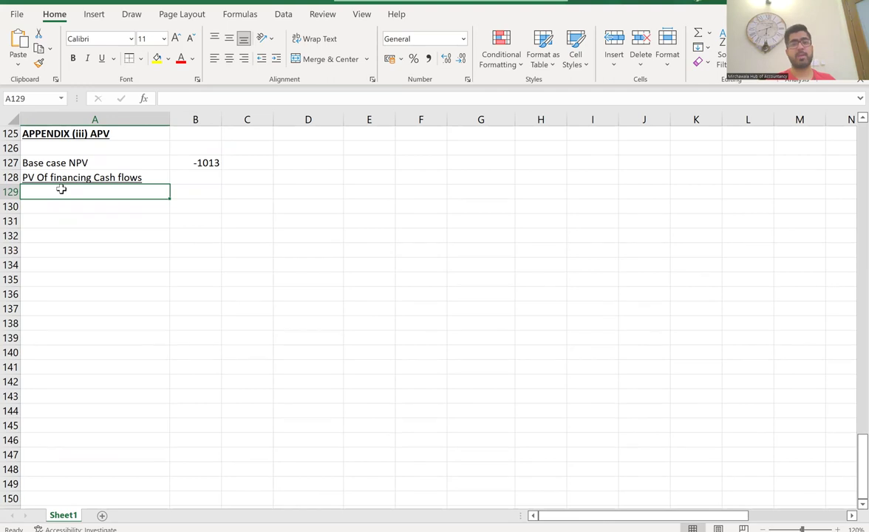
{"action": "type", "text": "PVOf ta"}
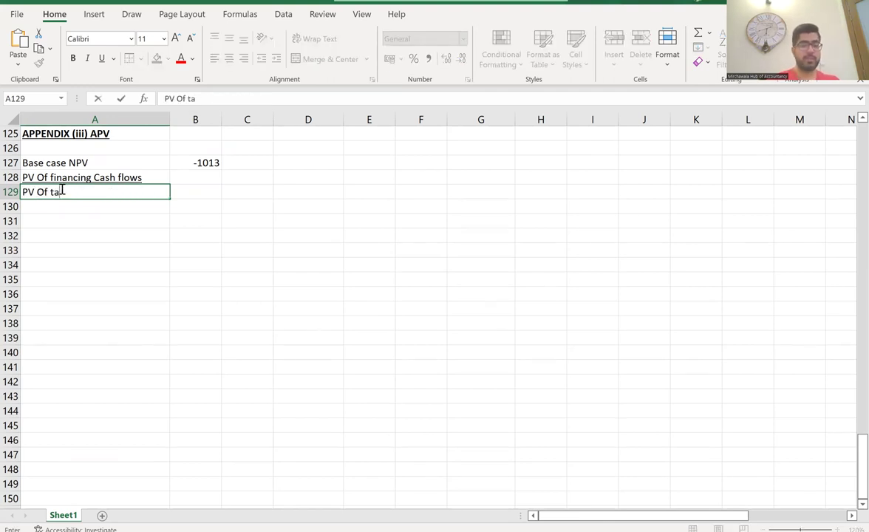
{"action": "type", "text": "x saving"}
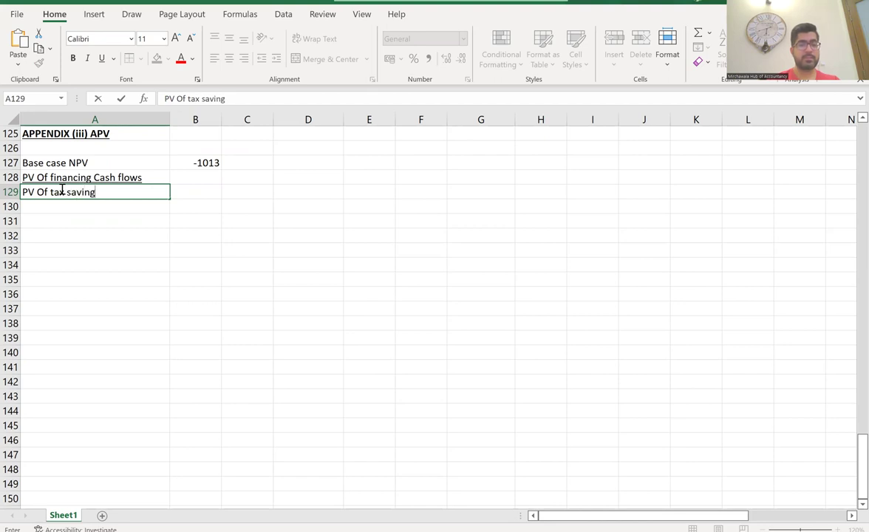
{"action": "type", "text": "s from I"}
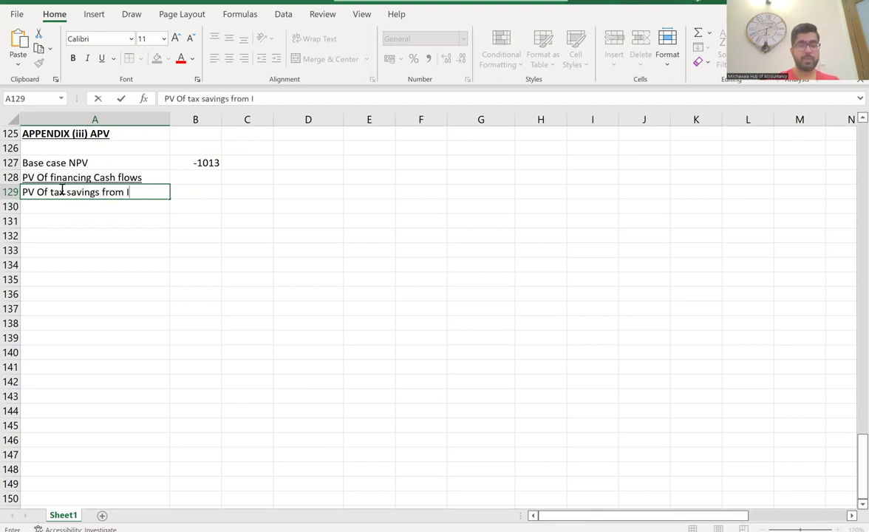
{"action": "type", "text": "nt Paymen"}
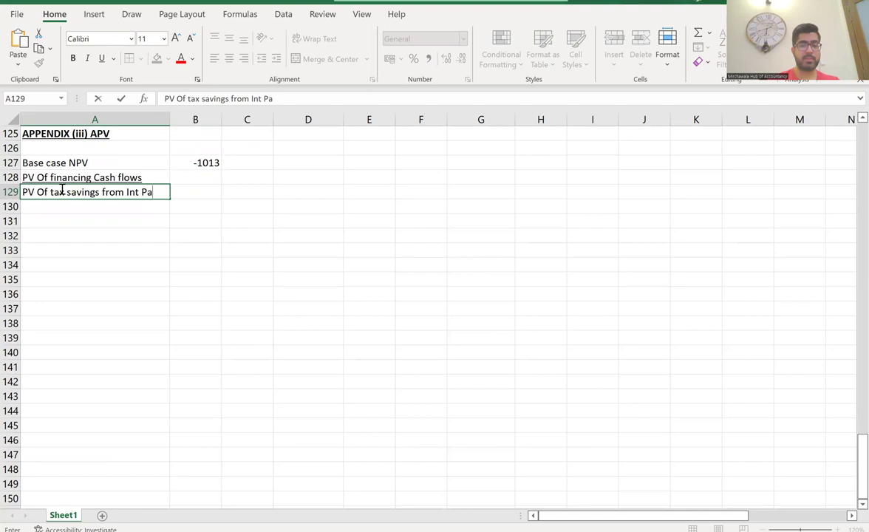
{"action": "key", "text": "BackSpace"}
{"action": "type", "text": "nt"}
{"action": "left_click", "coordinate": [85, 234]}
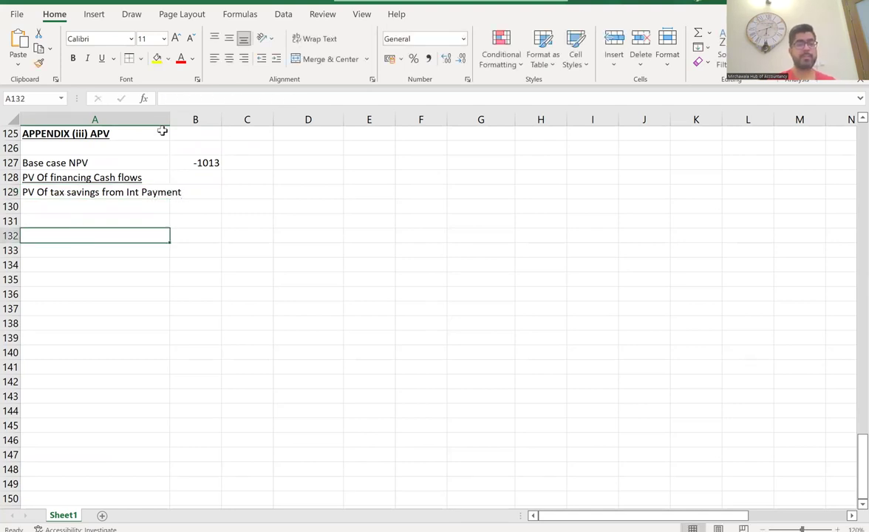
{"action": "left_click_drag", "start_coordinate": [170, 123], "coordinate": [185, 123]}
Step: Add the label "PV Of subs loan benefit after tax" in A130
{"action": "left_click", "coordinate": [85, 211]}
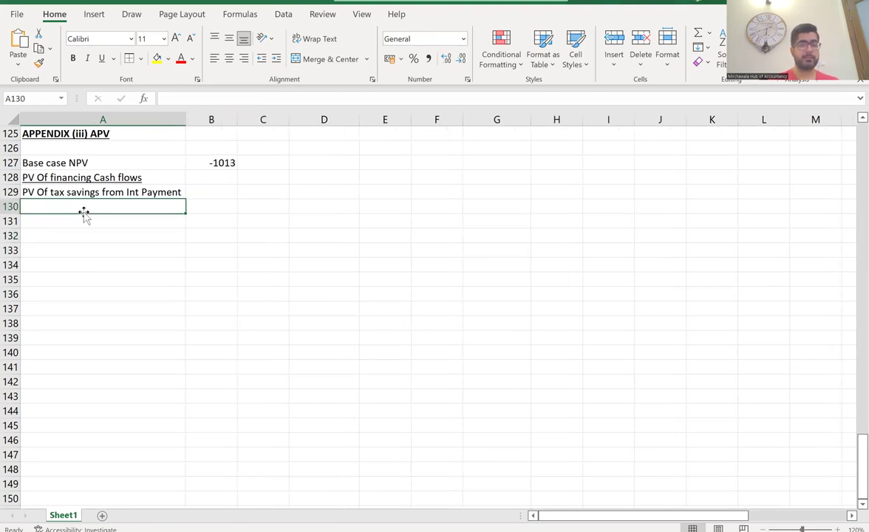
{"action": "type", "text": "PV Of su"}
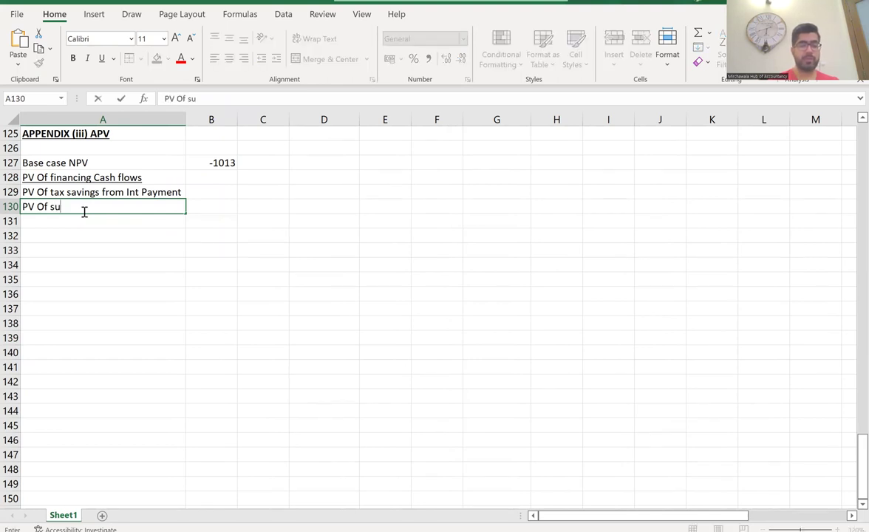
{"action": "type", "text": "bs loan"}
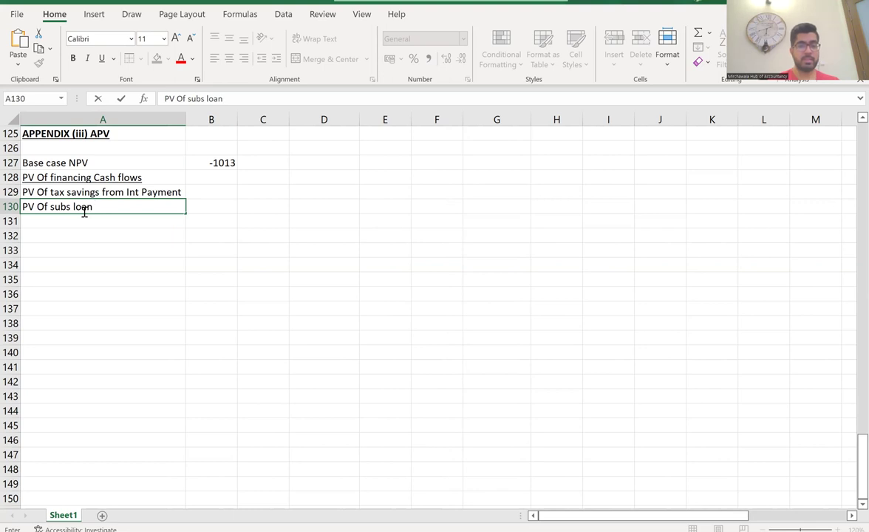
{"action": "type", "text": " benefit af"}
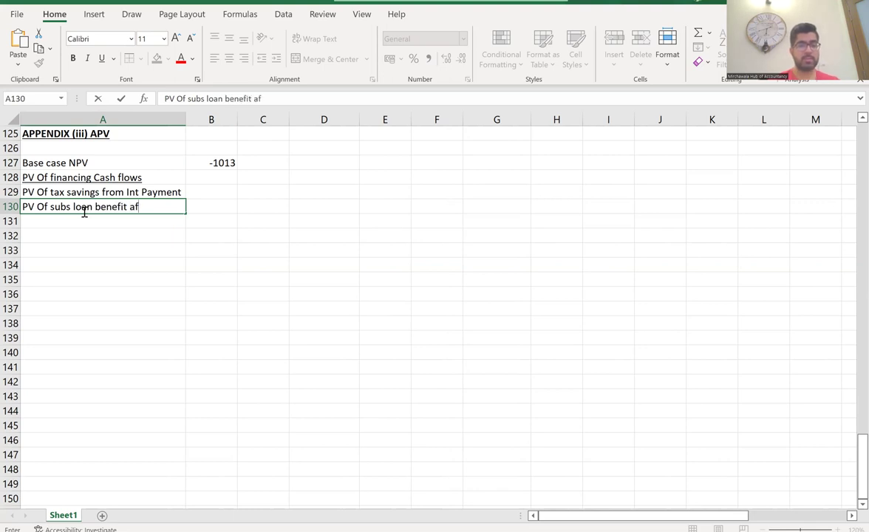
{"action": "type", "text": "ter taz"}
{"action": "key", "text": "BackSpace"}
{"action": "type", "text": "x"}
{"action": "key", "text": "Return"}
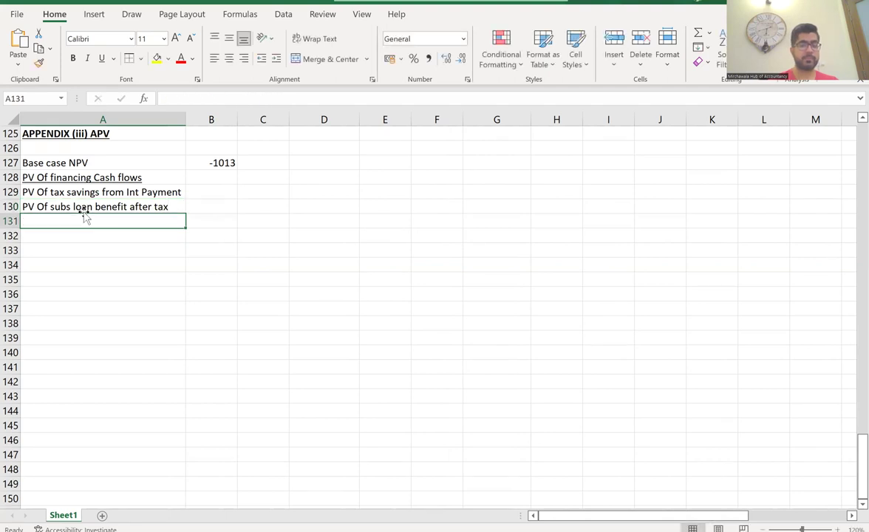
Step: Add the label "Issue cost" in A131, below the subsidised loan benefit line
{"action": "type", "text": "Isuu"}
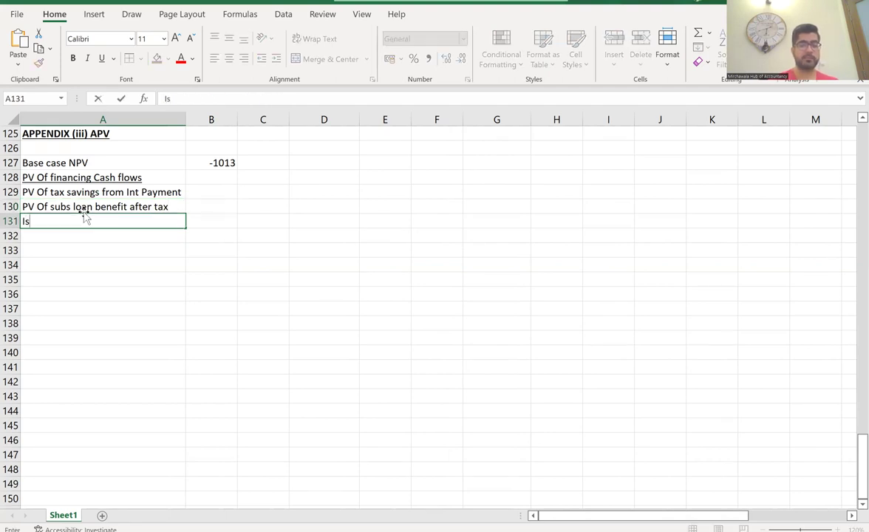
{"action": "key", "text": "BackSpace"}
{"action": "key", "text": "BackSpace"}
{"action": "type", "text": "sue cost"}
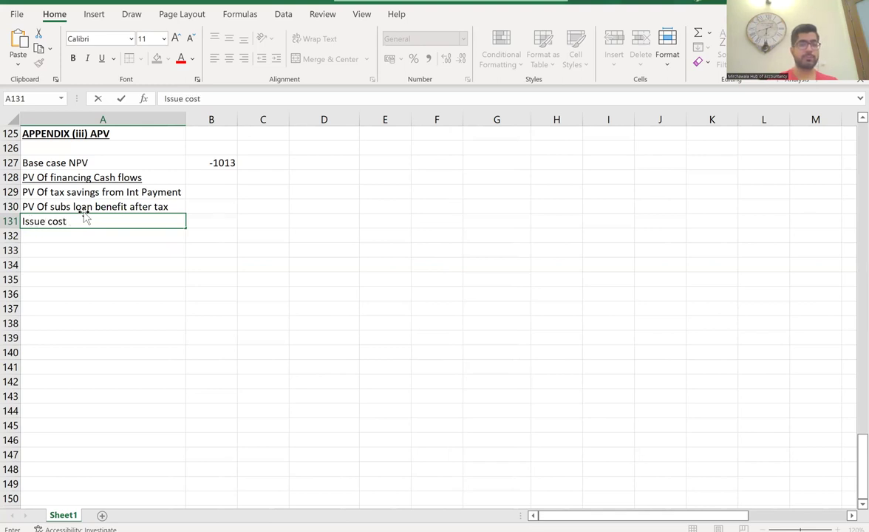
{"action": "key", "text": "Return"}
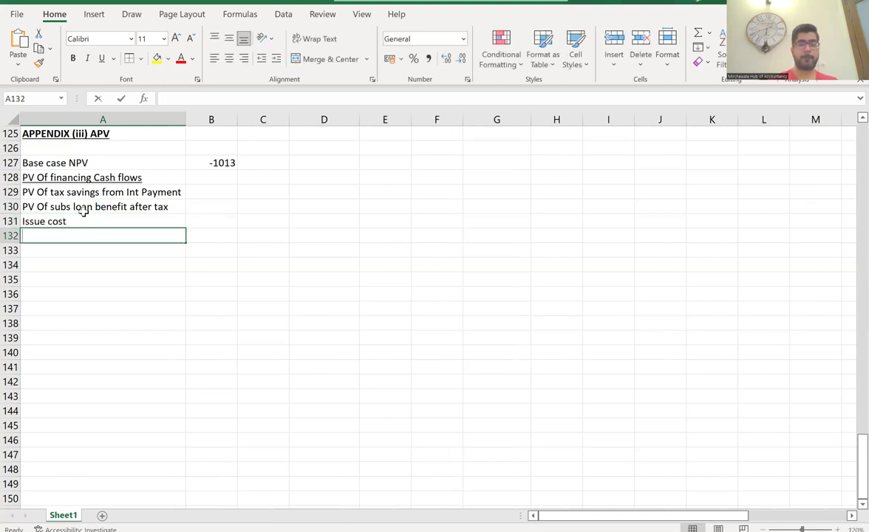
Step: Add the label "PV Of tax savings from Issue cost" in A132
{"action": "type", "text": "PV Of ta"}
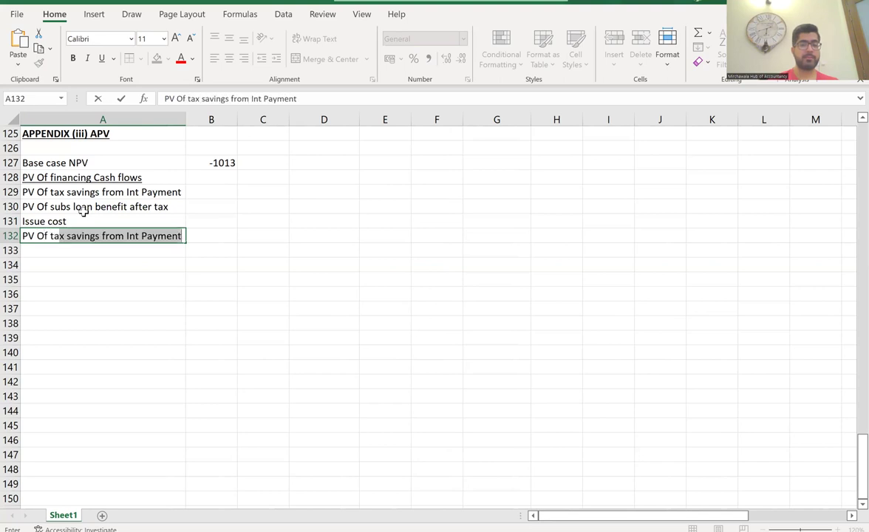
{"action": "type", "text": "x savings "}
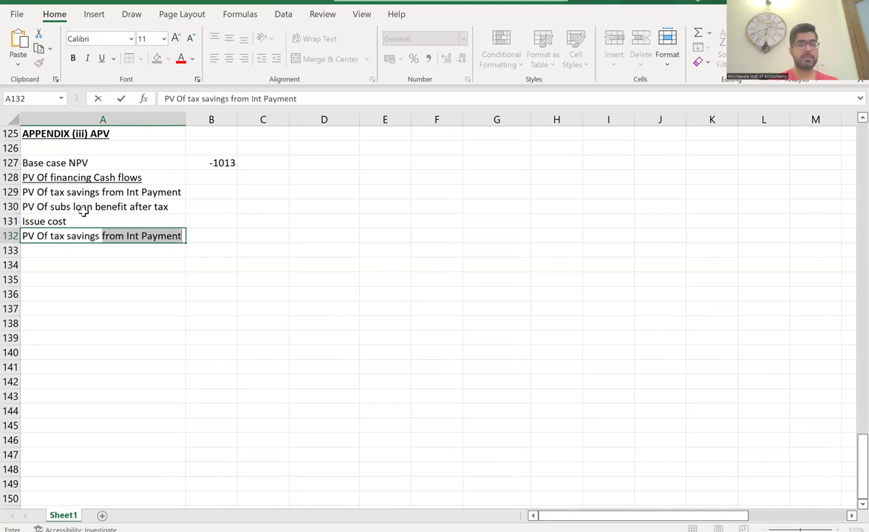
{"action": "type", "text": "frm"}
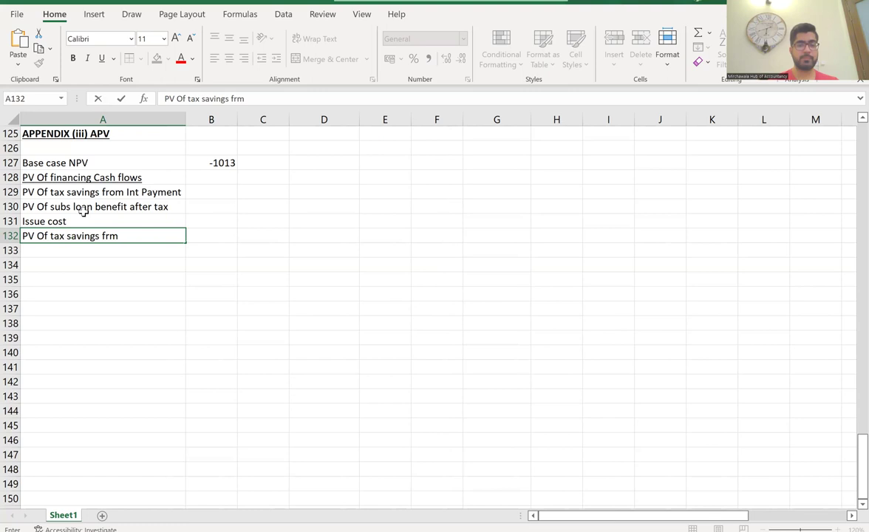
{"action": "key", "text": "BackSpace"}
{"action": "type", "text": "om Issue"}
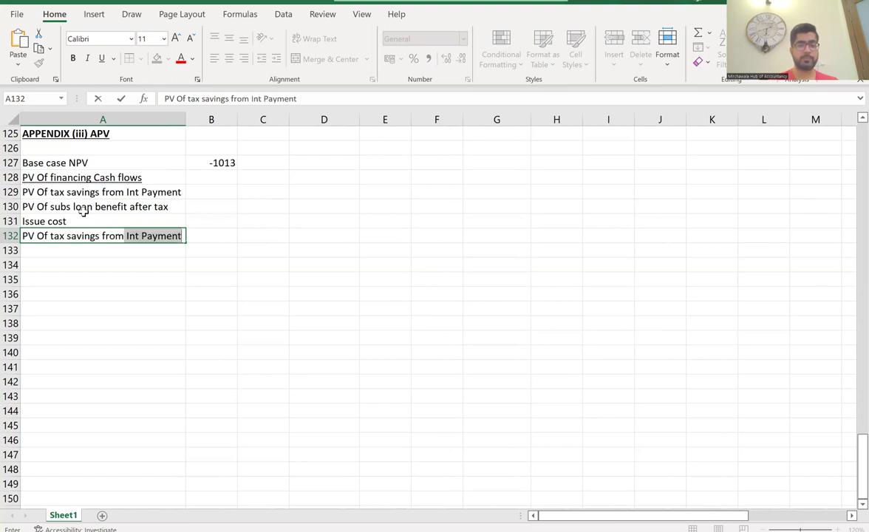
{"action": "type", "text": " cost"}
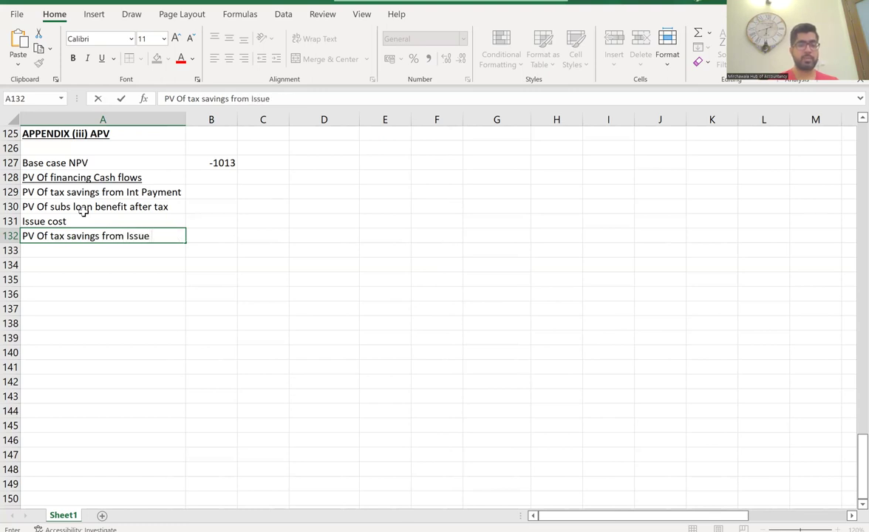
{"action": "left_click", "coordinate": [161, 310]}
Step: Add the label "Any net gain from closure" in A133
{"action": "left_click", "coordinate": [102, 252]}
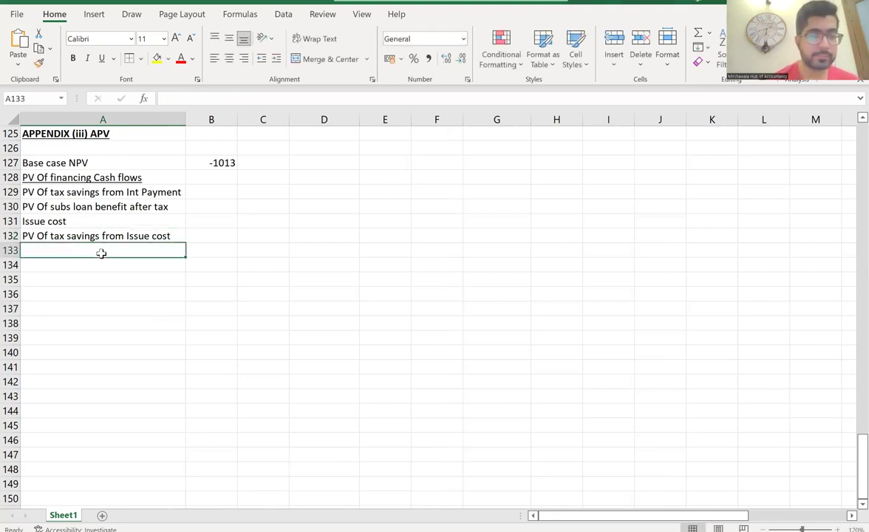
{"action": "type", "text": "A"}
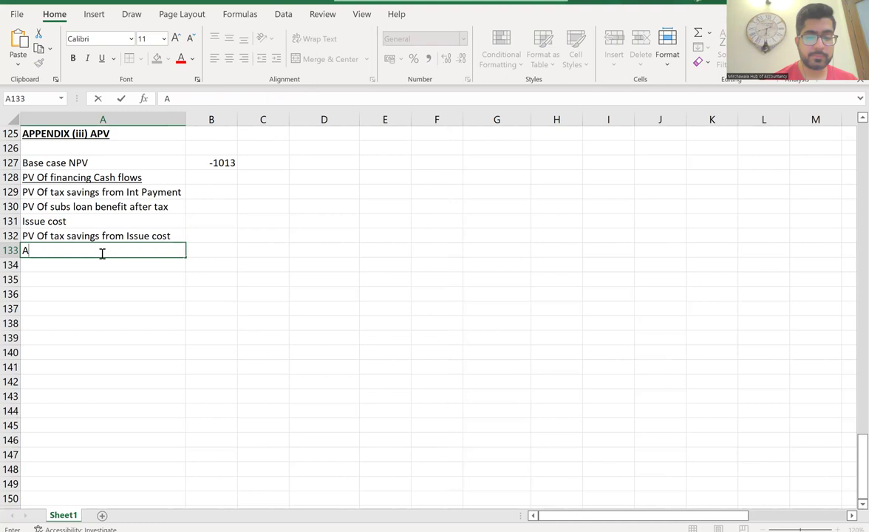
{"action": "type", "text": "ny net gain frim"}
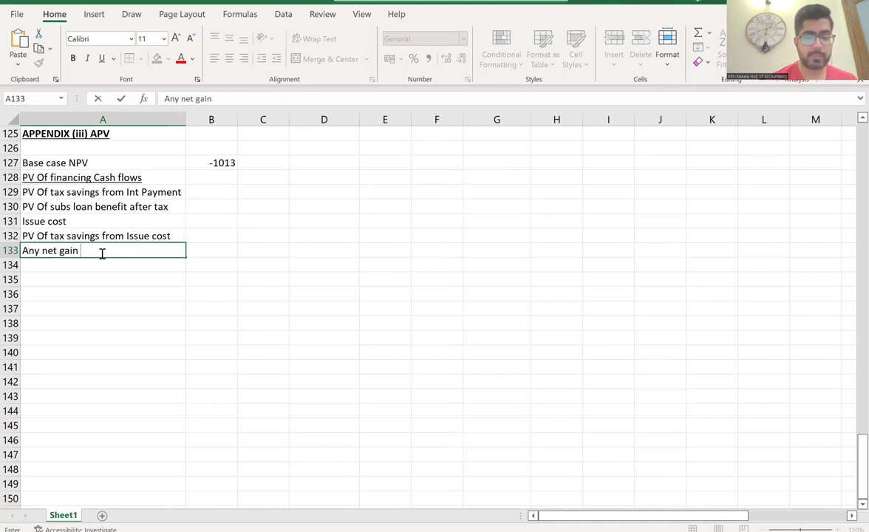
{"action": "key", "text": "BackSpace"}
{"action": "key", "text": "BackSpace"}
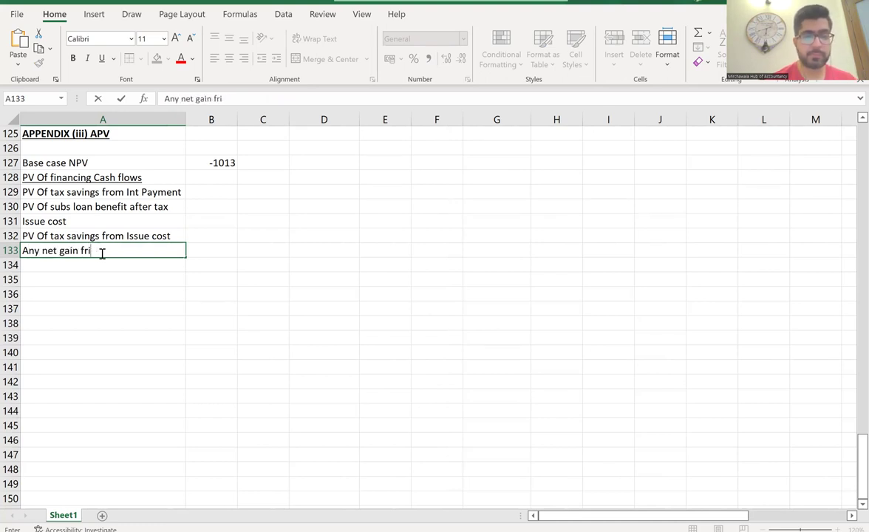
{"action": "type", "text": "om closu"}
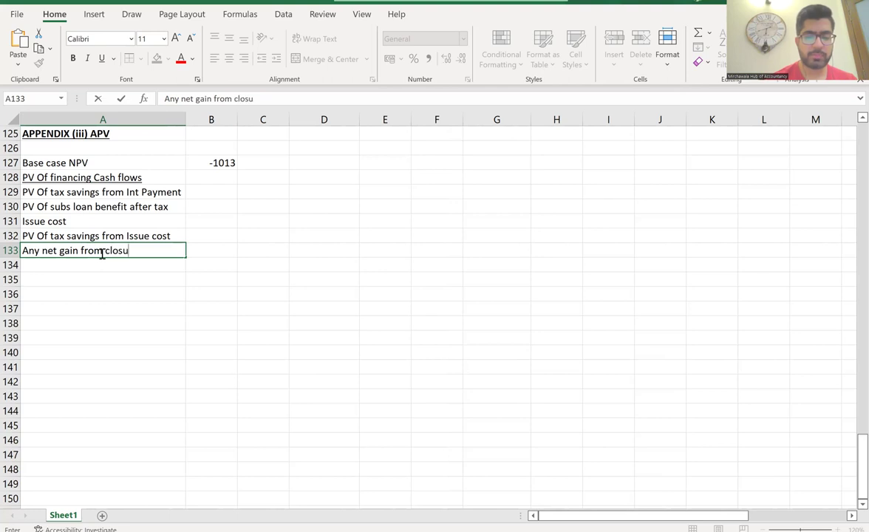
{"action": "type", "text": "re"}
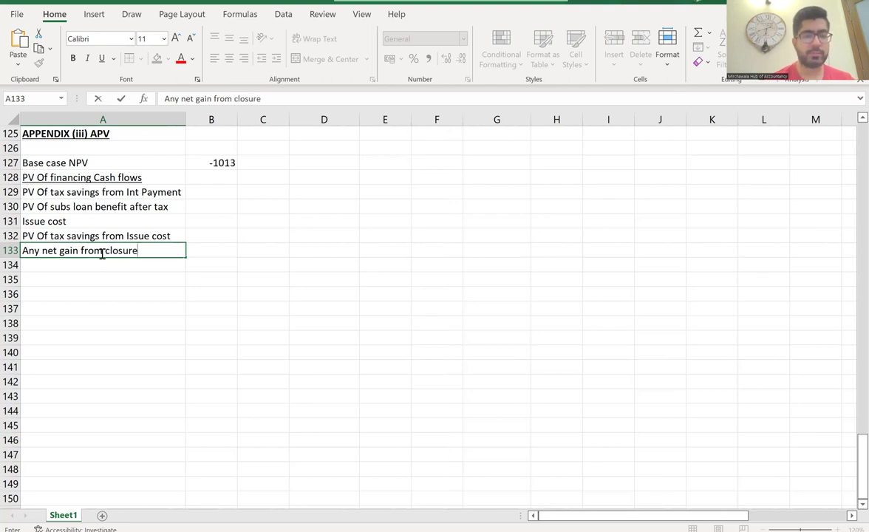
{"action": "left_click", "coordinate": [198, 268]}
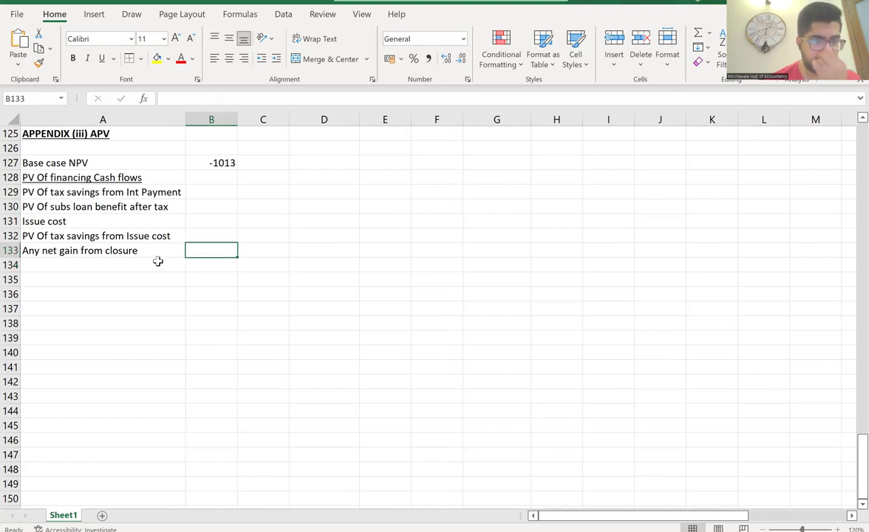
Step: Add the total row label "APV" in A134 and select the value cell for net gain from closure
{"action": "left_click", "coordinate": [145, 264]}
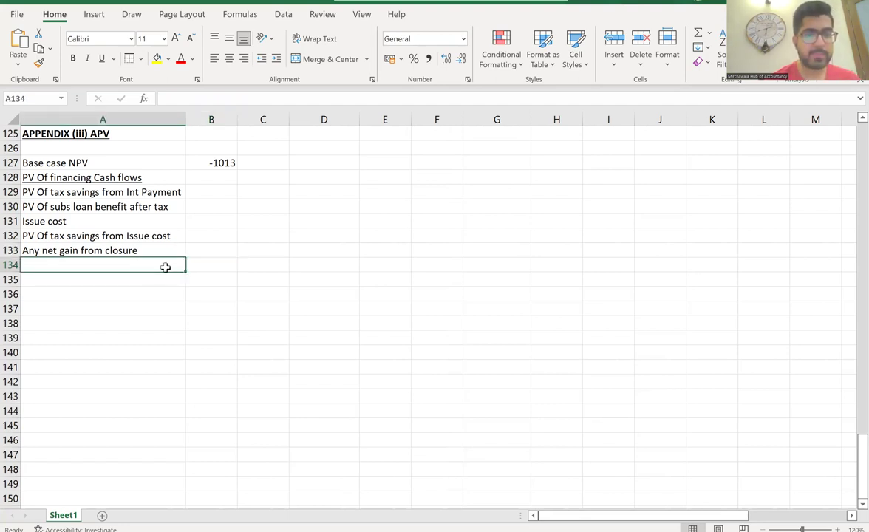
{"action": "type", "text": "APV"}
{"action": "left_click", "coordinate": [159, 296]}
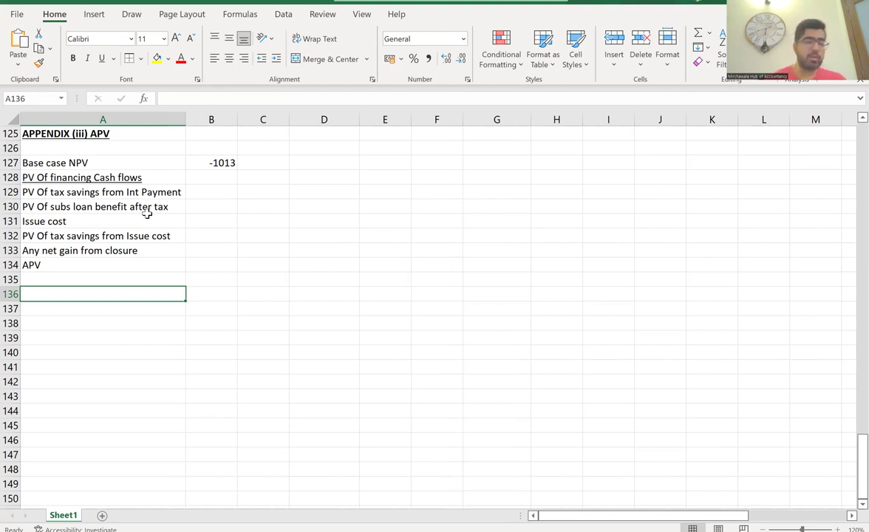
{"action": "left_click", "coordinate": [204, 252]}
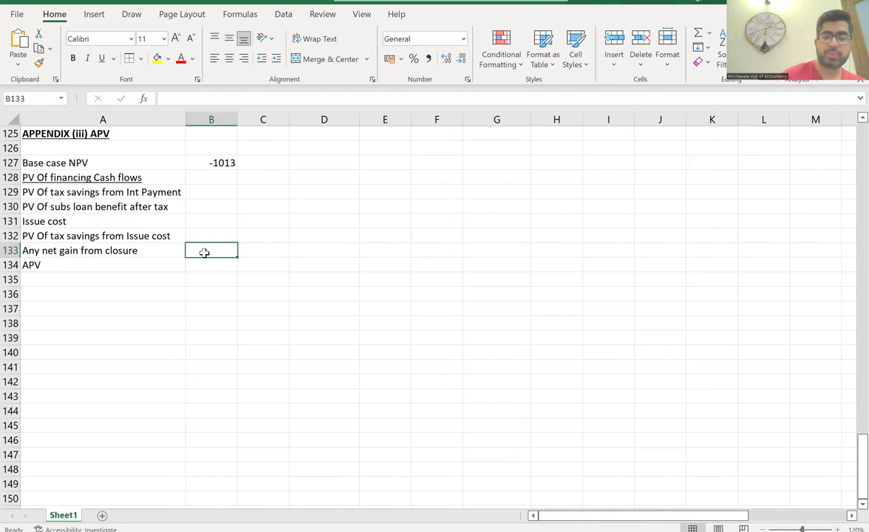
Step: Enter 0 as the net gain from closure in B133 and underline it
{"action": "type", "text": "0"}
{"action": "left_click", "coordinate": [224, 305]}
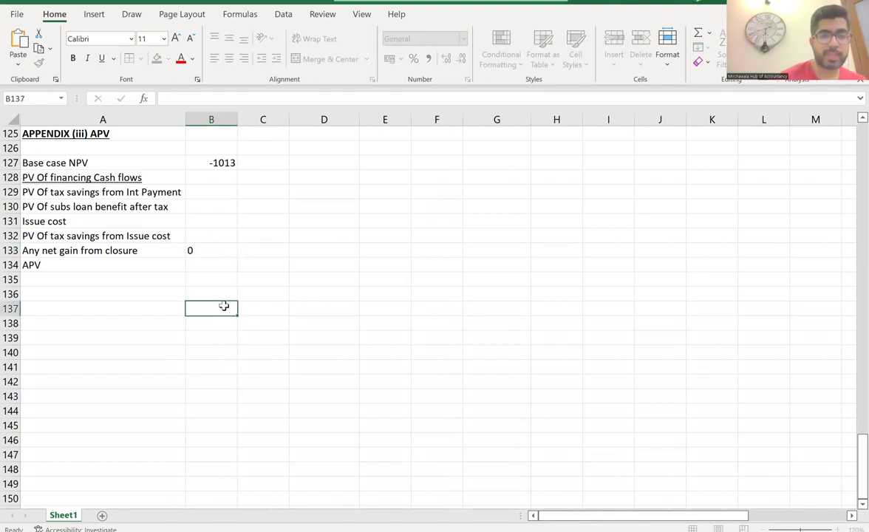
{"action": "left_click", "coordinate": [231, 252]}
{"action": "left_click", "coordinate": [100, 59]}
{"action": "left_click", "coordinate": [227, 275]}
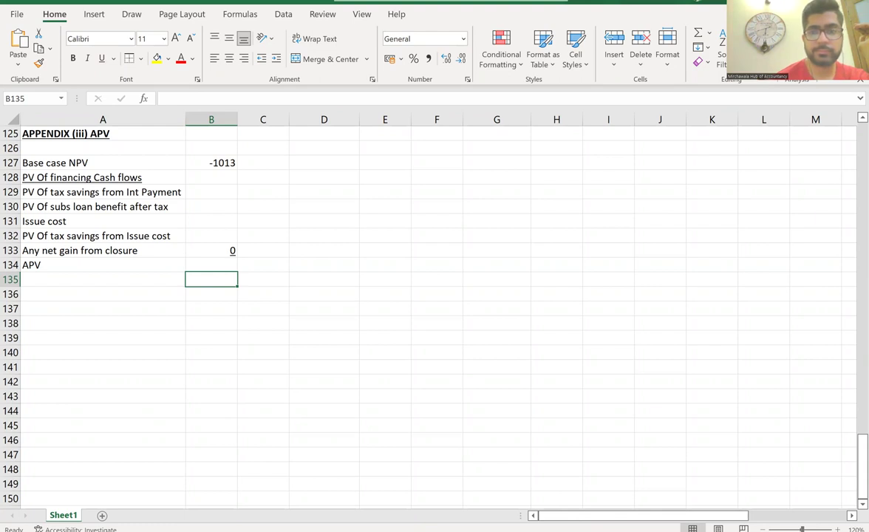
Step: Switch to the question PDF in Edge, read the subsidised loan and issue cost terms on page 12, and return to Excel
{"action": "key", "text": "alt+Tab"}
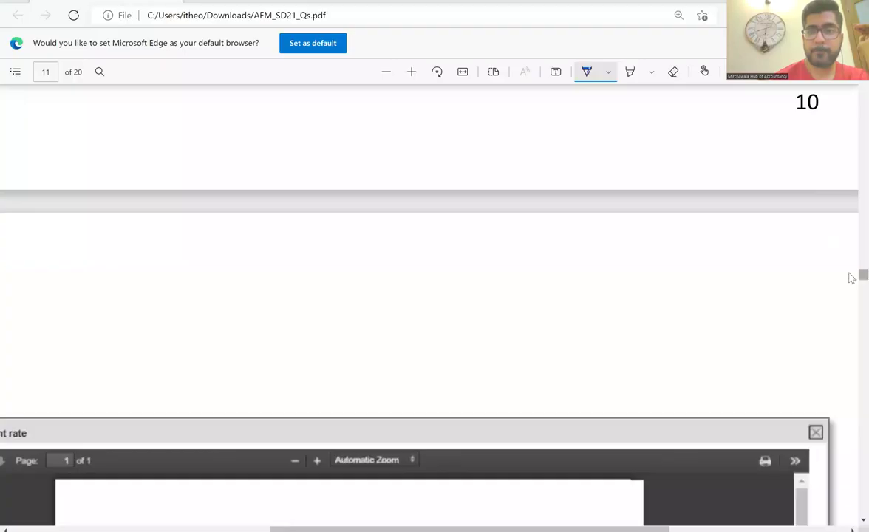
{"action": "scroll", "coordinate": [851, 283], "scroll_direction": "down", "scroll_amount": 15}
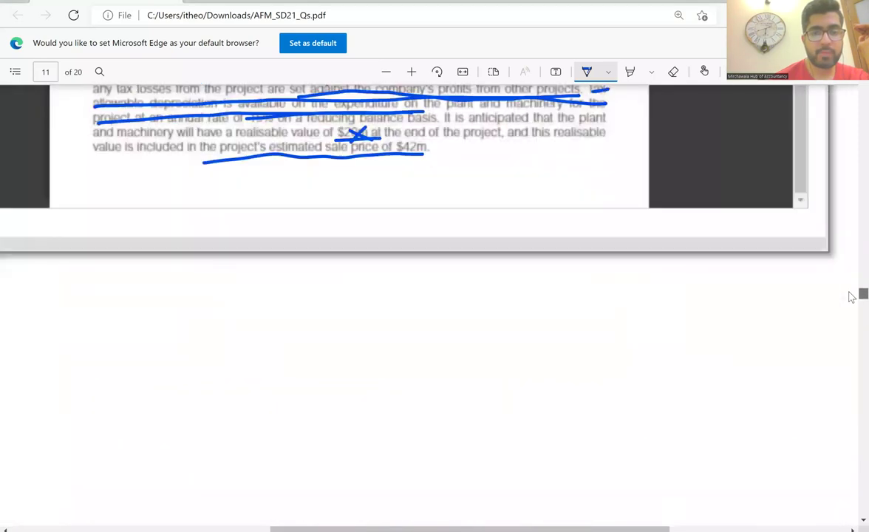
{"action": "scroll", "coordinate": [852, 299], "scroll_direction": "down", "scroll_amount": 5}
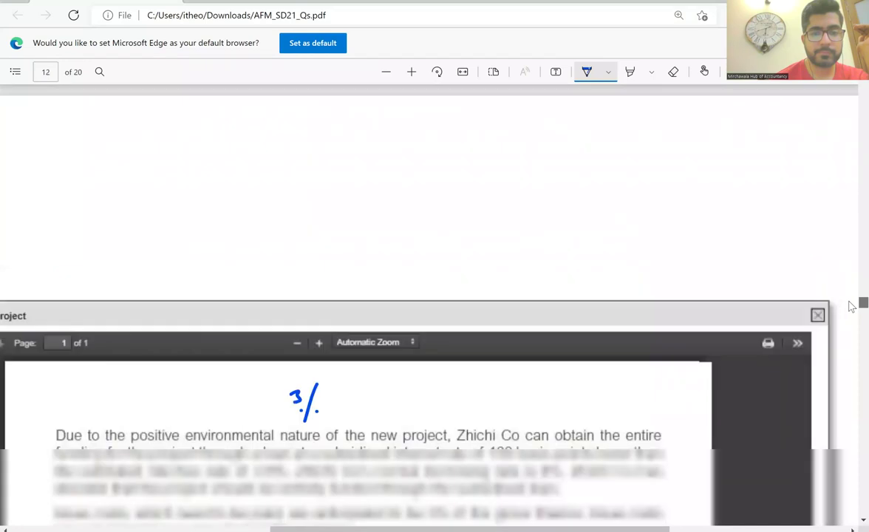
{"action": "scroll", "coordinate": [852, 307], "scroll_direction": "down", "scroll_amount": 3}
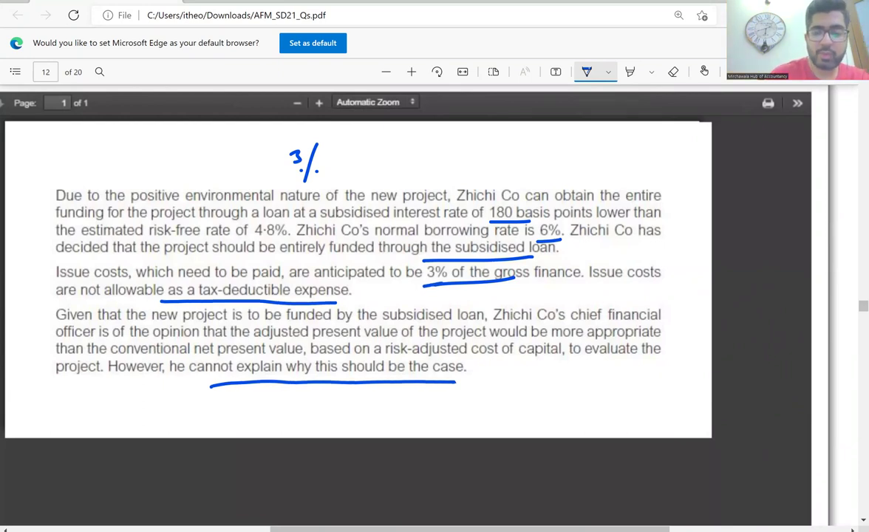
{"action": "key", "text": "alt+Tab"}
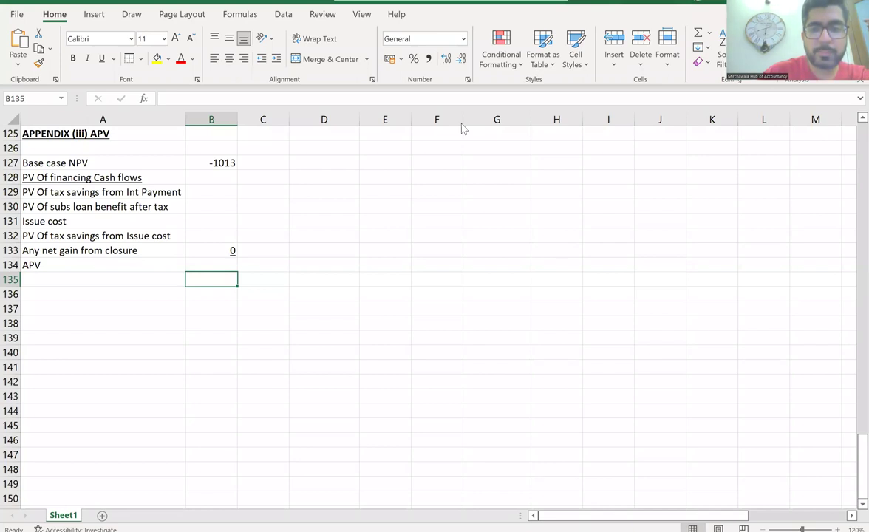
Step: Handwrite the underlined note "Issue cost" with the calculation 80000 / 97% × 100% = in the empty area around G125 to L127
{"action": "mouse_move", "coordinate": [479, 136]}
{"action": "left_mouse_down"}
{"action": "mouse_move", "coordinate": [479, 145]}
{"action": "mouse_move", "coordinate": [501, 147]}
{"action": "mouse_move", "coordinate": [567, 134]}
{"action": "left_mouse_up"}
{"action": "left_click_drag", "start_coordinate": [484, 153], "coordinate": [558, 147]}
{"action": "mouse_move", "coordinate": [618, 136]}
{"action": "left_mouse_down"}
{"action": "mouse_move", "coordinate": [614, 146]}
{"action": "mouse_move", "coordinate": [660, 141]}
{"action": "left_mouse_up"}
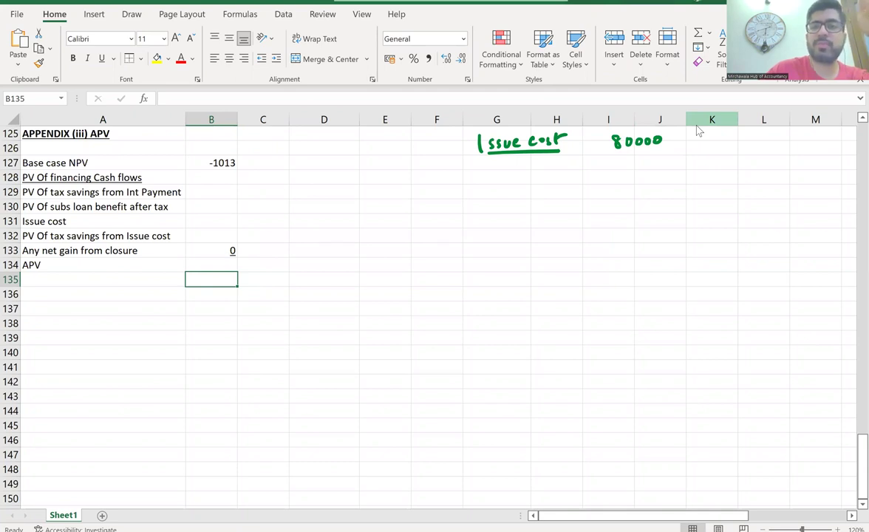
{"action": "mouse_move", "coordinate": [612, 159]}
{"action": "left_mouse_down"}
{"action": "mouse_move", "coordinate": [680, 153]}
{"action": "mouse_move", "coordinate": [639, 175]}
{"action": "left_mouse_up"}
{"action": "left_click_drag", "start_coordinate": [651, 165], "coordinate": [668, 177]}
{"action": "mouse_move", "coordinate": [687, 147]}
{"action": "left_mouse_down"}
{"action": "mouse_move", "coordinate": [695, 154]}
{"action": "mouse_move", "coordinate": [723, 150]}
{"action": "mouse_move", "coordinate": [724, 176]}
{"action": "mouse_move", "coordinate": [757, 147]}
{"action": "left_mouse_up"}
{"action": "left_click_drag", "start_coordinate": [749, 153], "coordinate": [759, 152]}
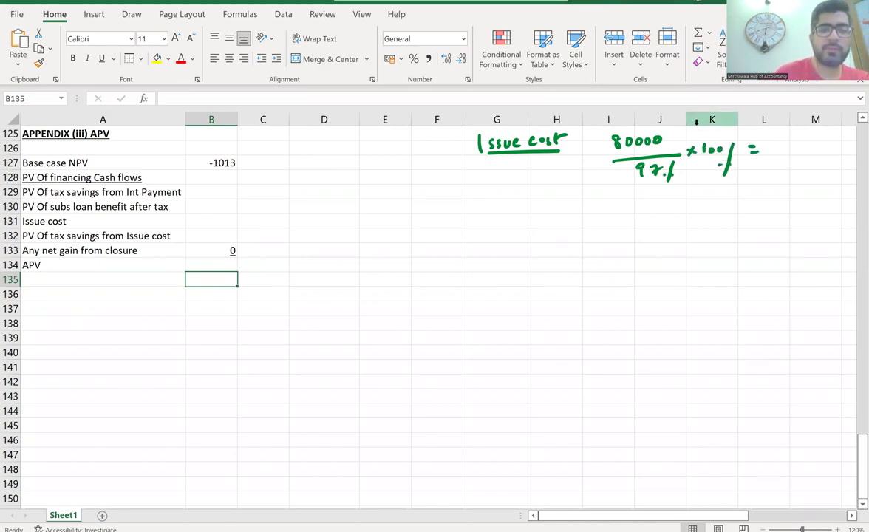
Step: Handwrite the reference "(W1)" beside the Issue cost row and an underlined "W1" heading above G130
{"action": "mouse_move", "coordinate": [256, 217]}
{"action": "left_mouse_down"}
{"action": "mouse_move", "coordinate": [281, 230]}
{"action": "mouse_move", "coordinate": [253, 229]}
{"action": "left_mouse_up"}
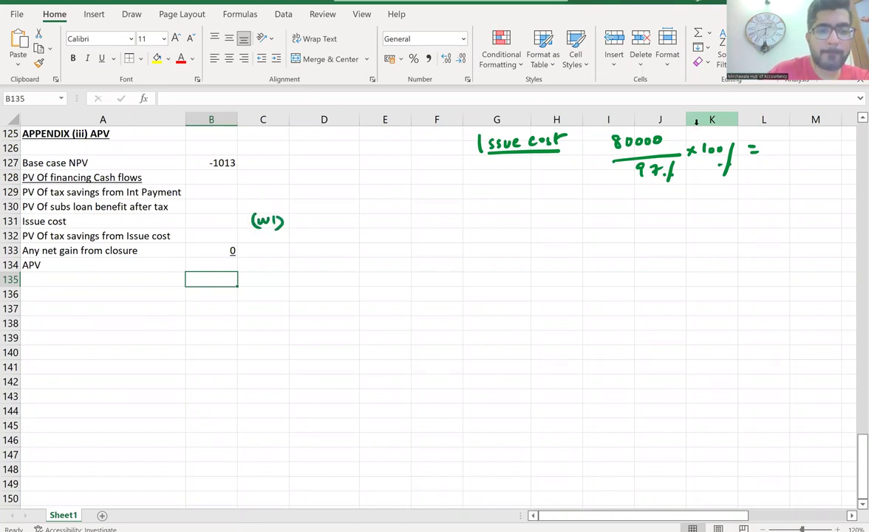
{"action": "left_click_drag", "start_coordinate": [496, 185], "coordinate": [518, 193]}
{"action": "left_click_drag", "start_coordinate": [494, 196], "coordinate": [522, 197]}
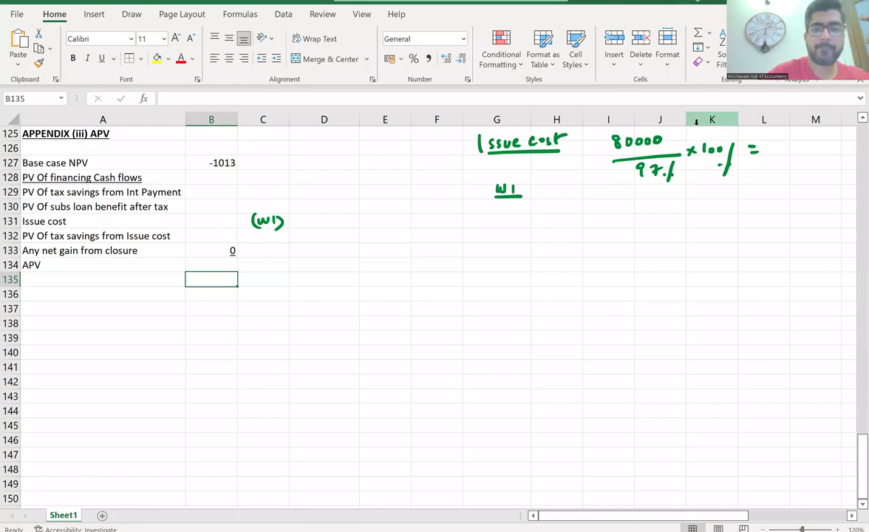
Step: Enter the label "Issue cost" in G130 and the formula =80000/97*100 in H130
{"action": "left_click", "coordinate": [515, 209]}
{"action": "type", "text": "I"}
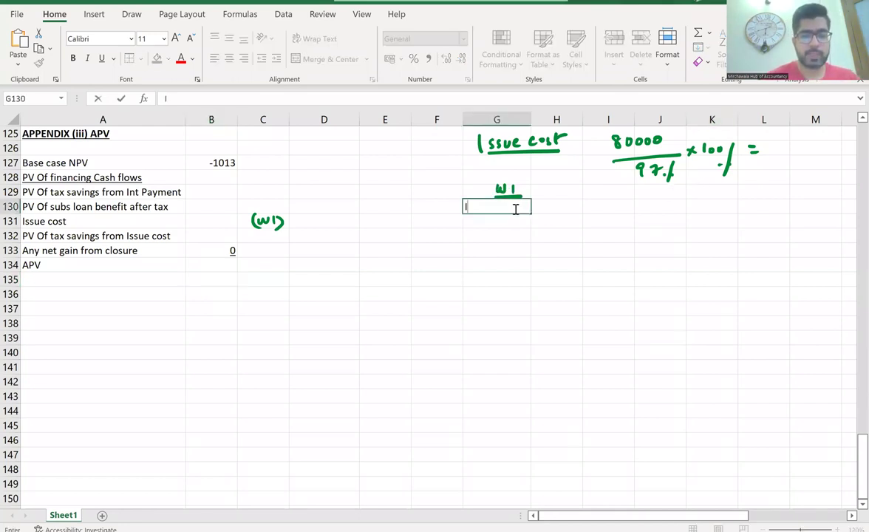
{"action": "type", "text": "ssue cost"}
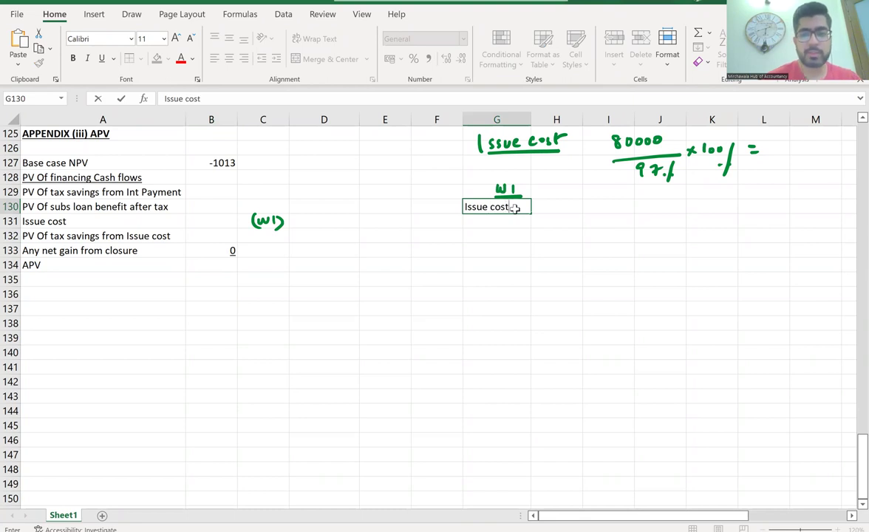
{"action": "key", "text": "Tab"}
{"action": "type", "text": "=8----"}
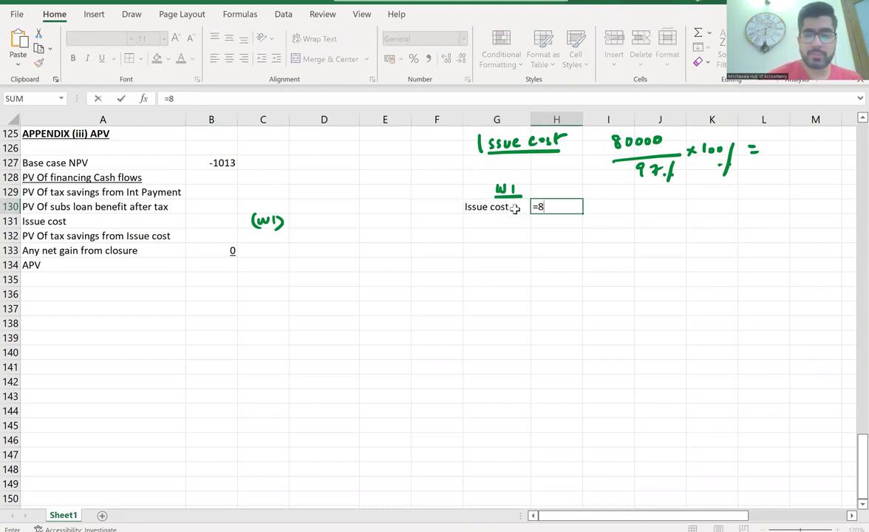
{"action": "key", "text": "BackSpace"}
{"action": "key", "text": "BackSpace"}
{"action": "type", "text": "0000/97*"}
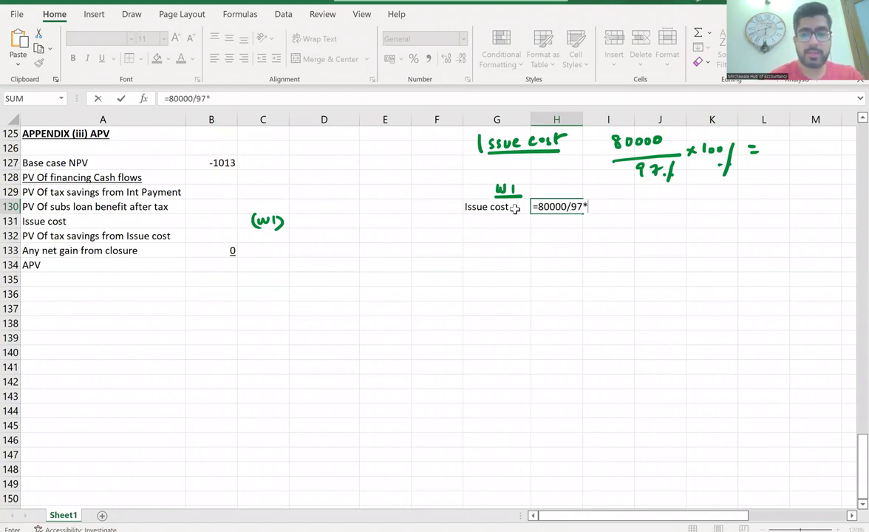
{"action": "type", "text": "100"}
{"action": "key", "text": "Return"}
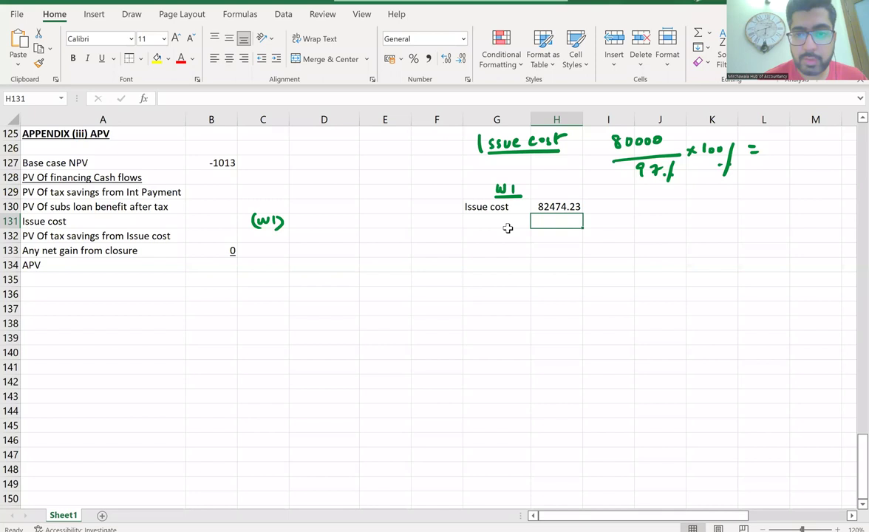
Step: Add the note "(gross fin)" in I130 beside the grossed-up amount, correcting its misspelling
{"action": "left_click", "coordinate": [602, 204]}
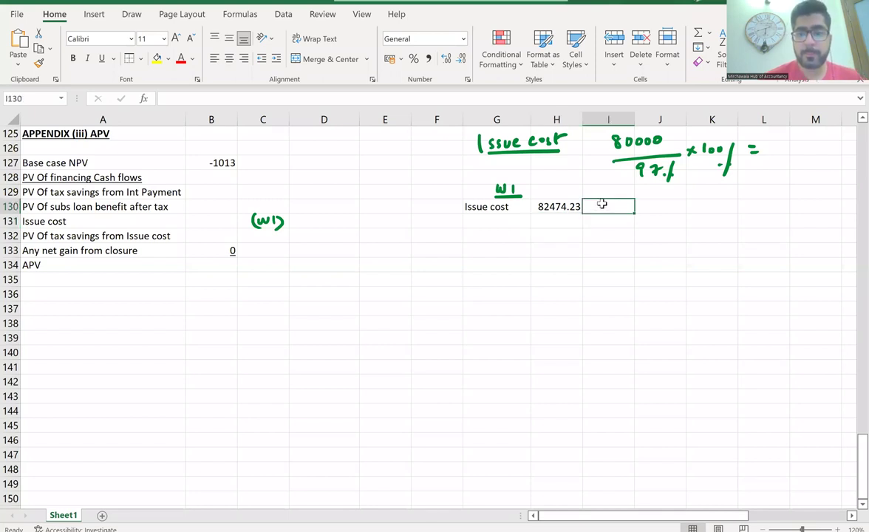
{"action": "type", "text": "(groff fin)"}
{"action": "left_click", "coordinate": [519, 219]}
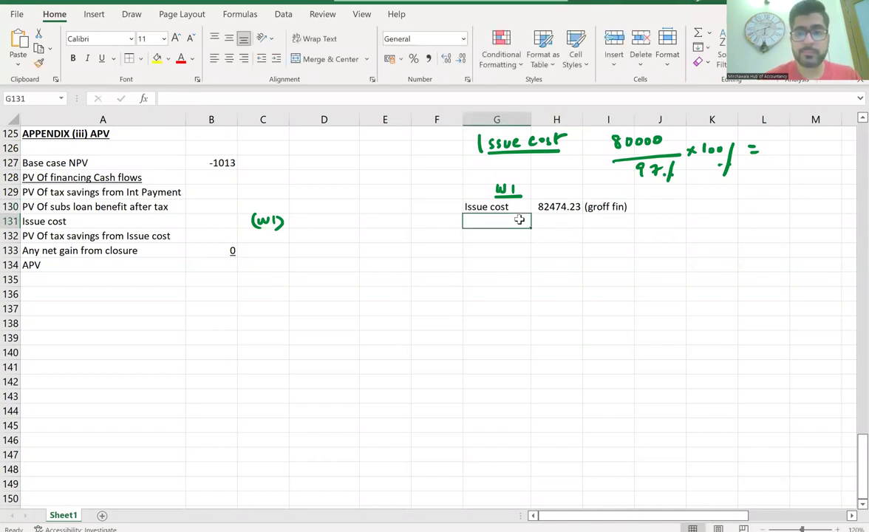
{"action": "double_click", "coordinate": [599, 207]}
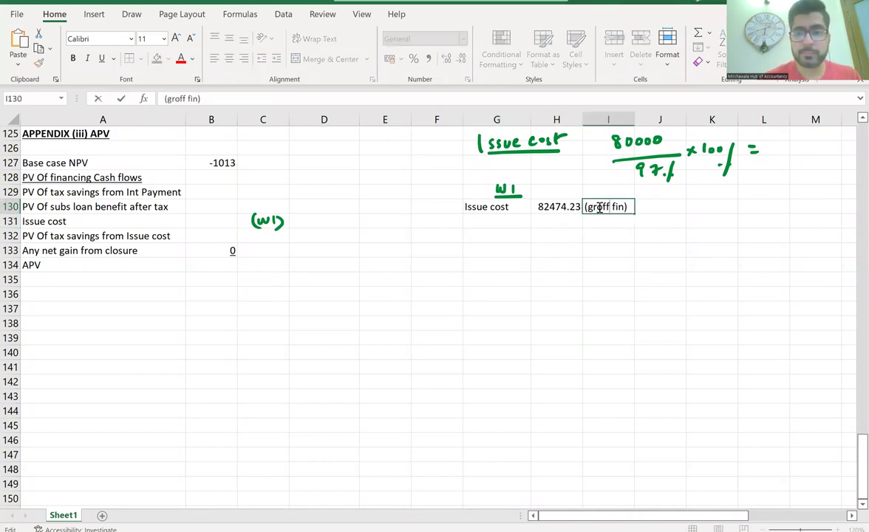
{"action": "key", "text": "BackSpace"}
{"action": "key", "text": "BackSpace"}
{"action": "key", "text": "Return"}
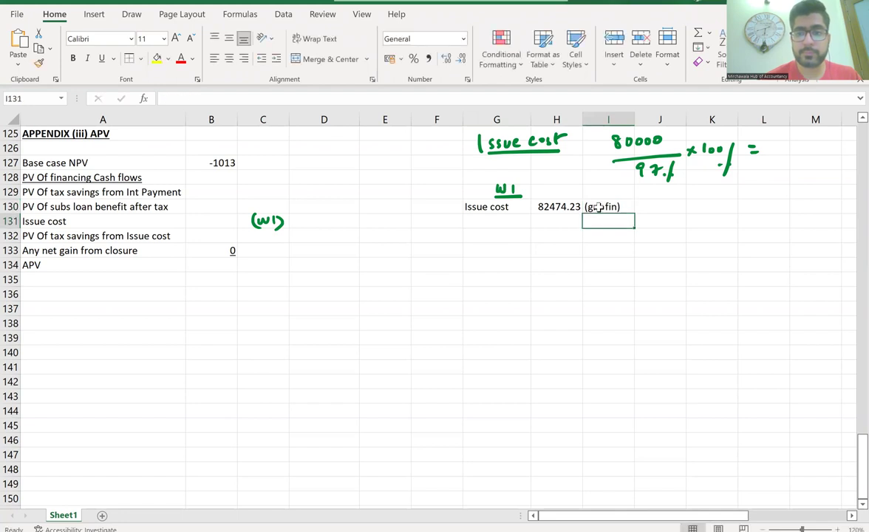
{"action": "double_click", "coordinate": [599, 207]}
{"action": "type", "text": "ss"}
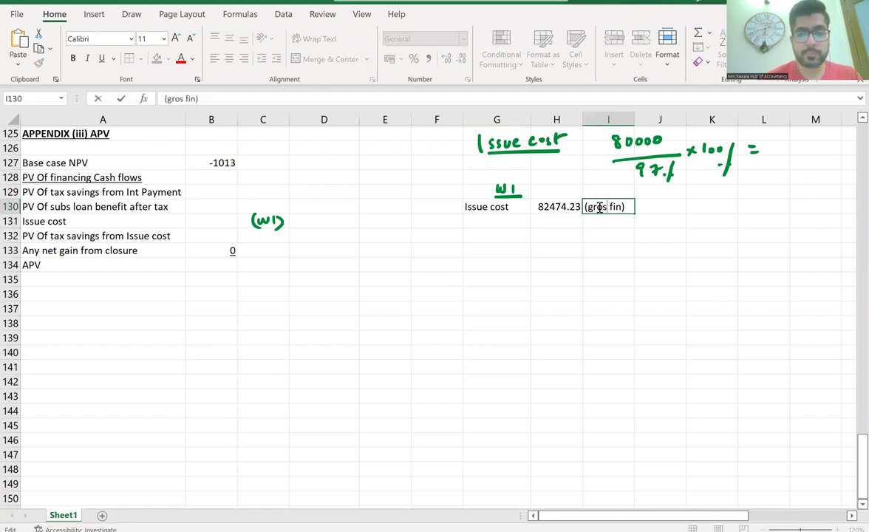
Step: Enter the label "Issue costs" in G131 and calculate 3% of the gross finance in H131 with =0.03*H130
{"action": "left_click", "coordinate": [522, 219]}
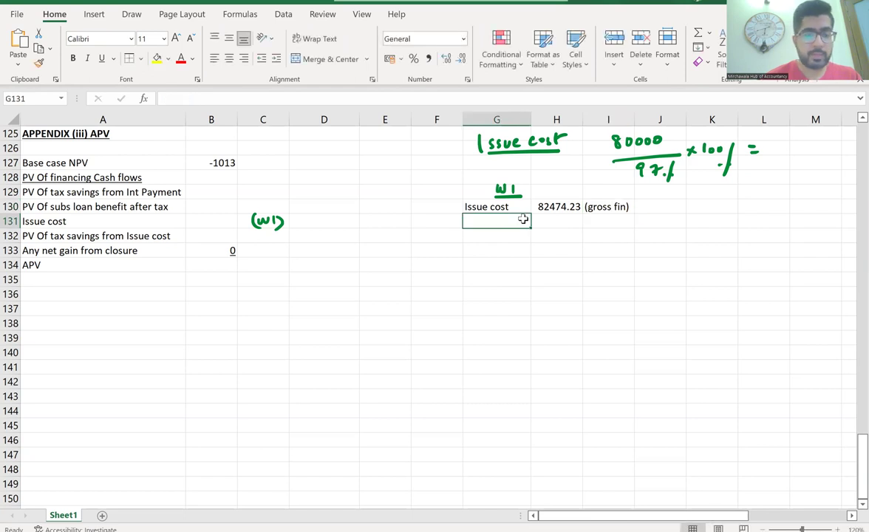
{"action": "type", "text": "Issue costs"}
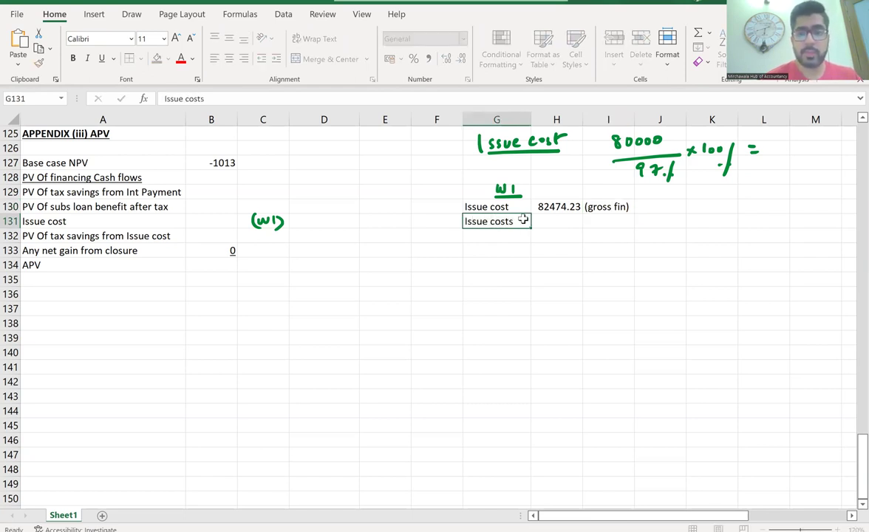
{"action": "key", "text": "Tab"}
{"action": "type", "text": "=0.03"}
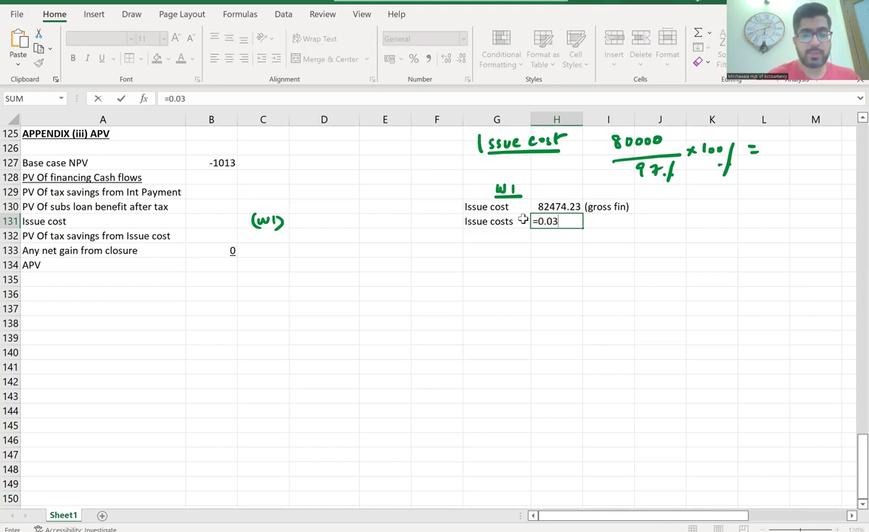
{"action": "type", "text": "*"}
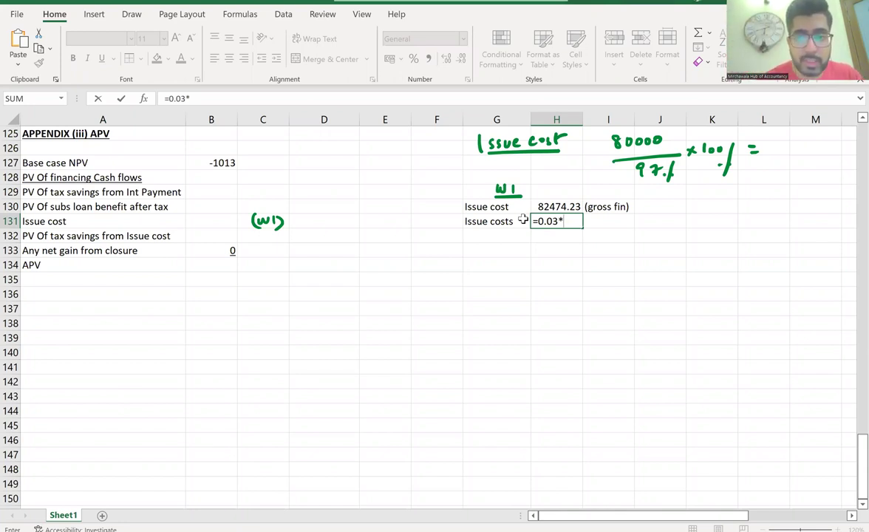
{"action": "type", "text": "h131"}
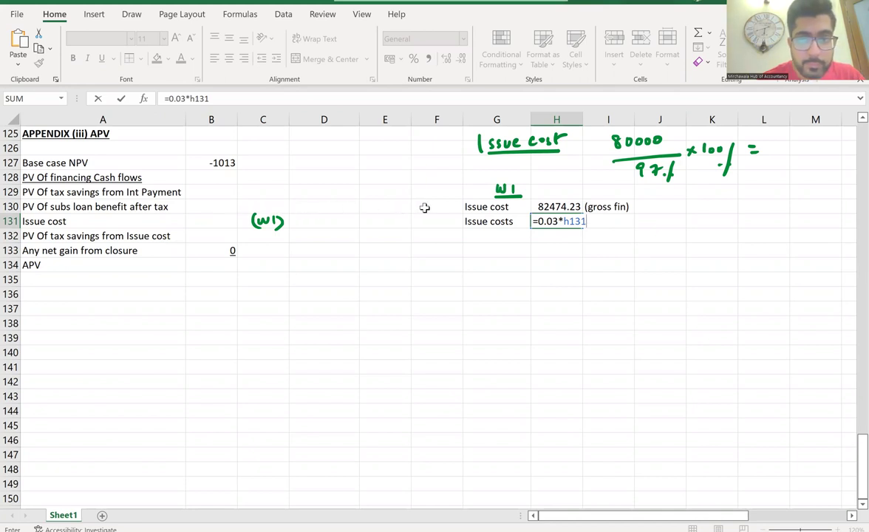
{"action": "key", "text": "BackSpace"}
{"action": "type", "text": "0"}
{"action": "key", "text": "Return"}
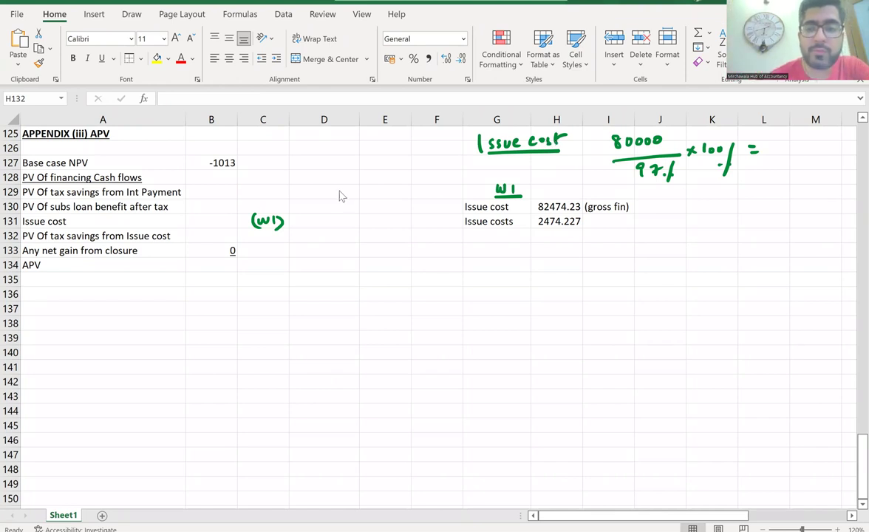
Step: Link the Issue cost value in B131 to the W1 working as a negative with =-H131
{"action": "type", "text": "="}
{"action": "left_click", "coordinate": [211, 221]}
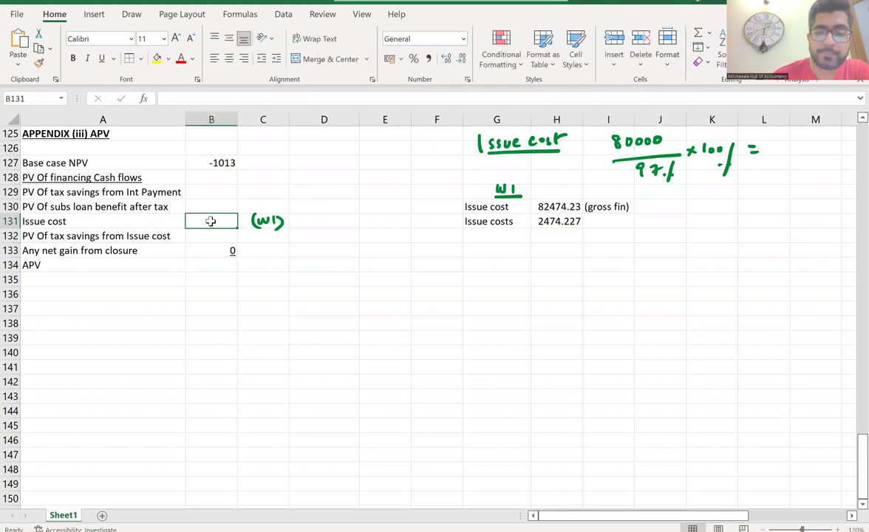
{"action": "type", "text": "=-"}
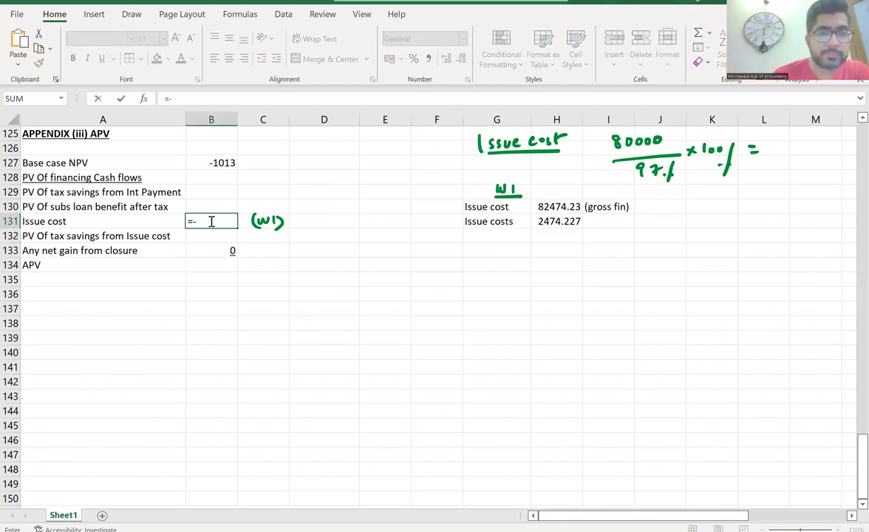
{"action": "type", "text": "h131"}
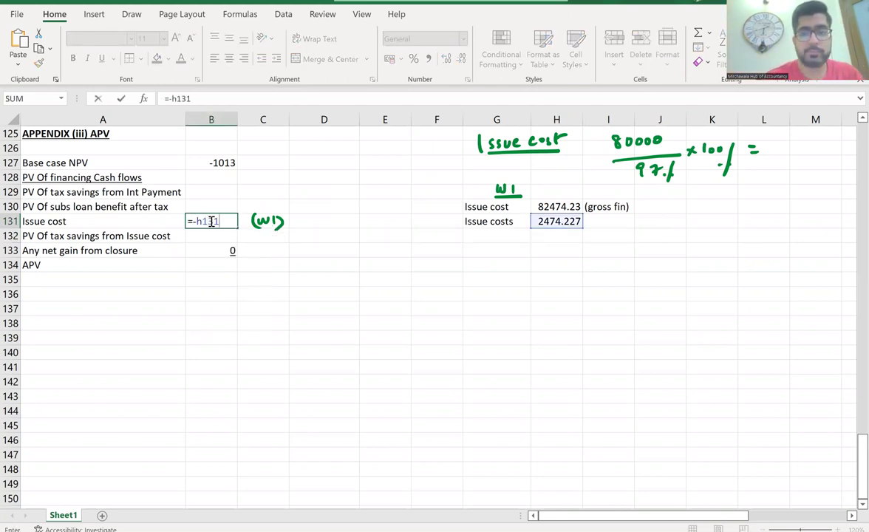
{"action": "key", "text": "Return"}
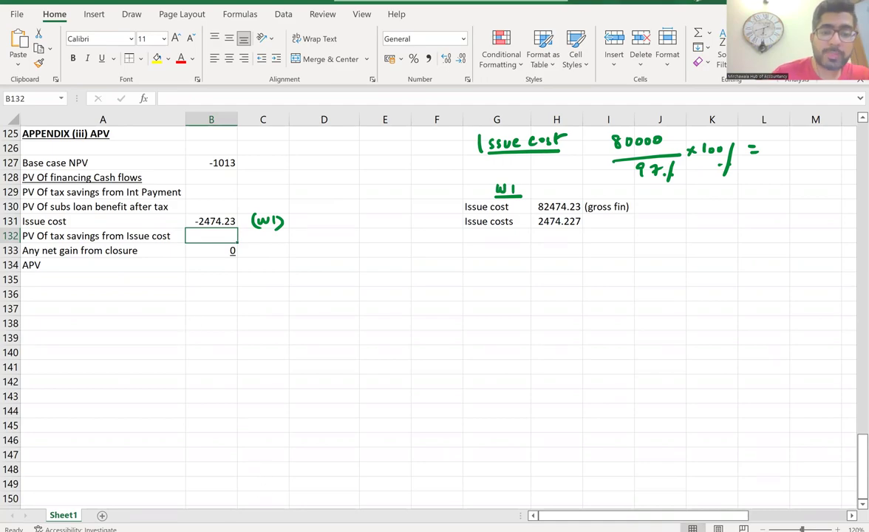
Step: Switch to the question PDF in Edge, underline "not allowable" in the issue costs paragraph, and return to the Excel worksheet
{"action": "key", "text": "alt+Tab"}
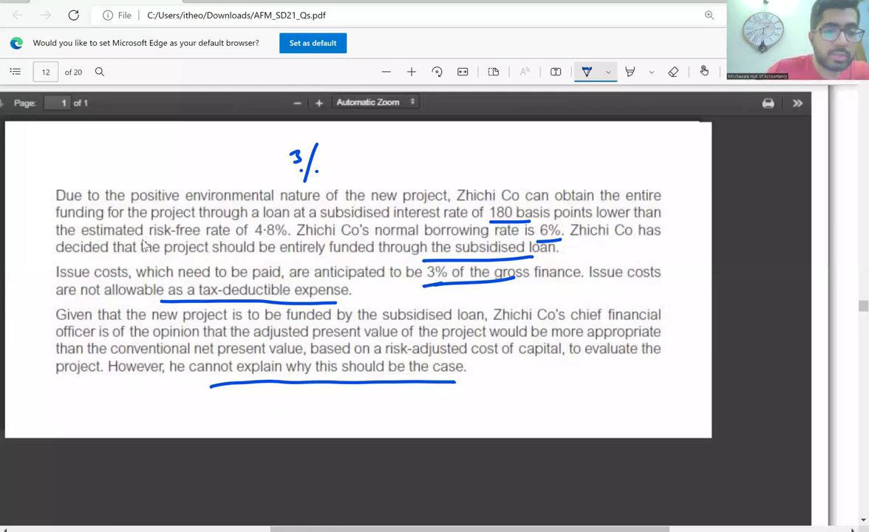
{"action": "left_click_drag", "start_coordinate": [85, 303], "coordinate": [143, 302]}
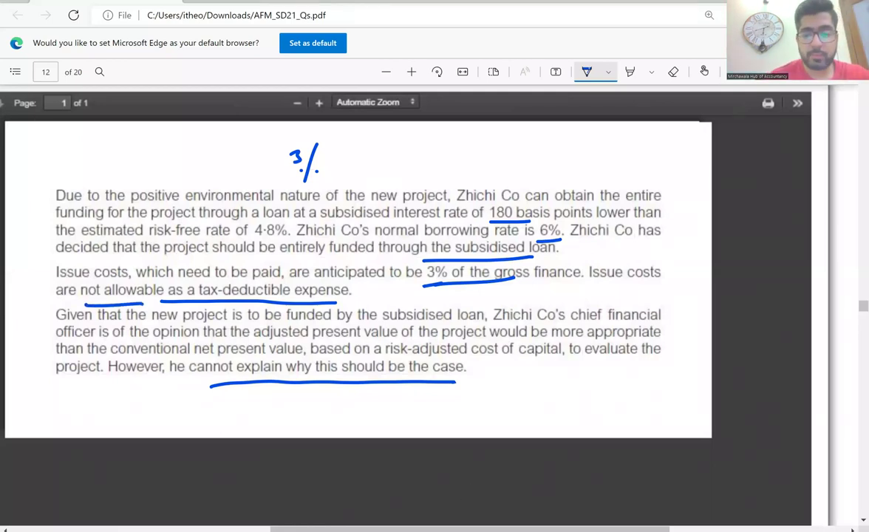
{"action": "key", "text": "alt+Tab"}
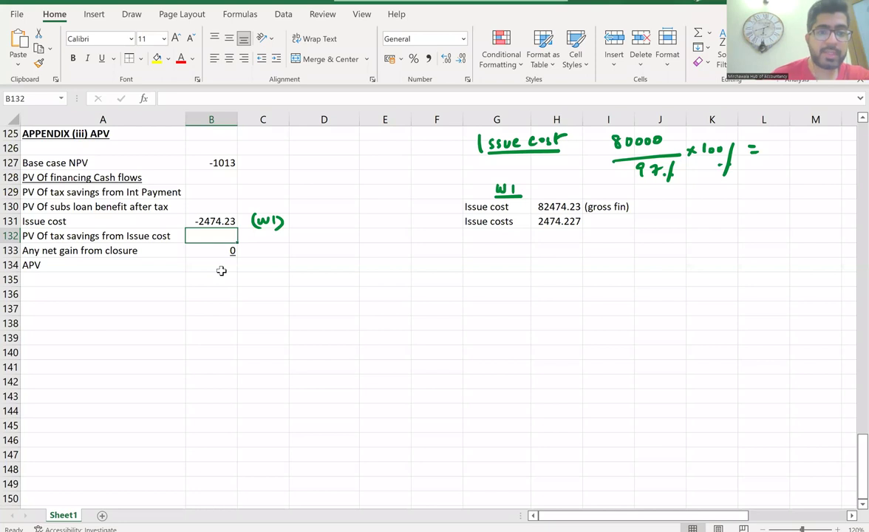
Step: Enter 0 in B132 for the PV of tax savings from issue cost
{"action": "type", "text": "0"}
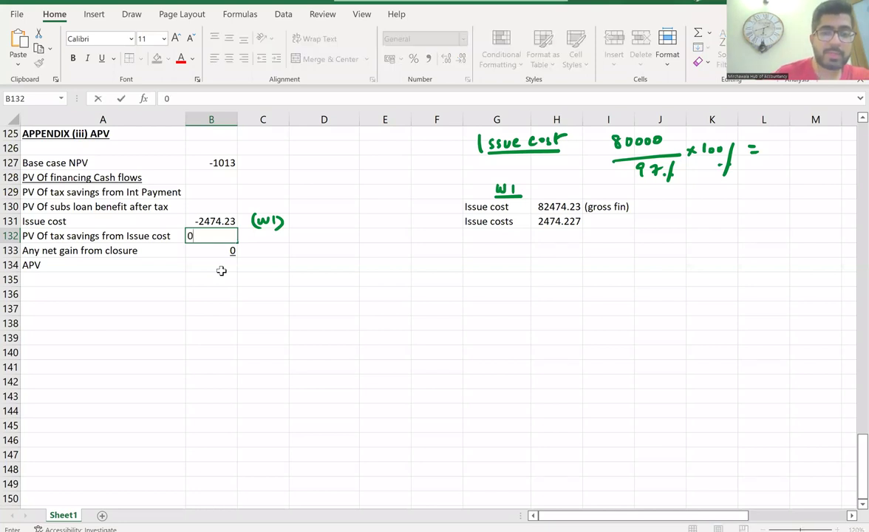
{"action": "left_click", "coordinate": [232, 337]}
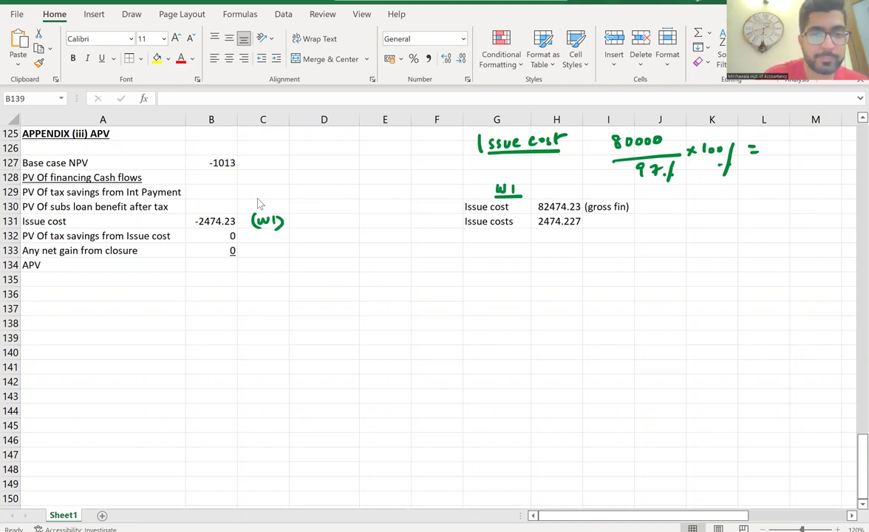
Step: Handwrite "(w2)" beside the PV of tax savings from interest payment row and an underlined "w2" heading at A138
{"action": "key", "text": "Escape"}
{"action": "left_click_drag", "start_coordinate": [264, 193], "coordinate": [255, 181]}
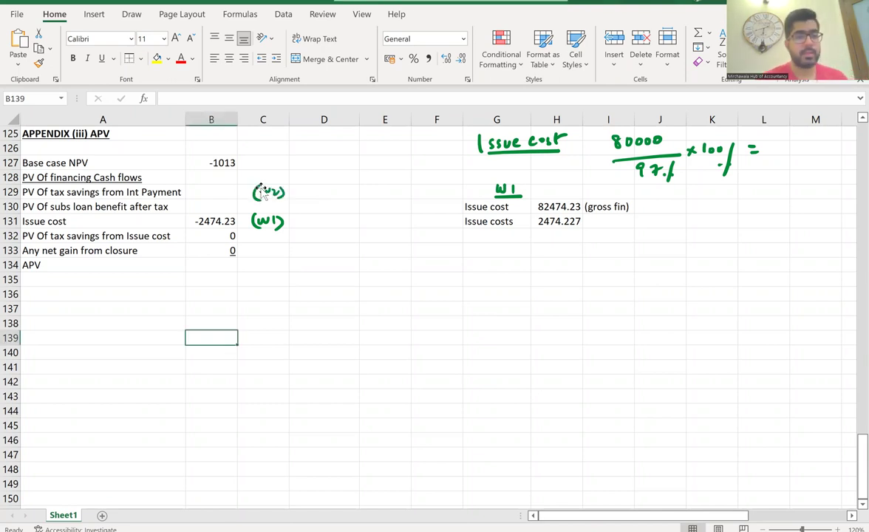
{"action": "left_click_drag", "start_coordinate": [30, 319], "coordinate": [60, 327]}
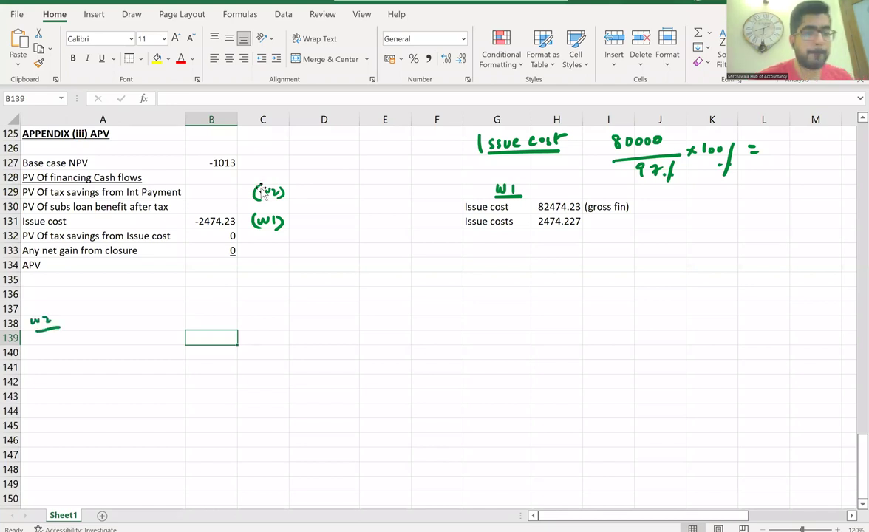
Step: Enter the W2 heading "PV OF TAX SAVINGS FROM INT PAYMENT" in A139
{"action": "left_click", "coordinate": [107, 340]}
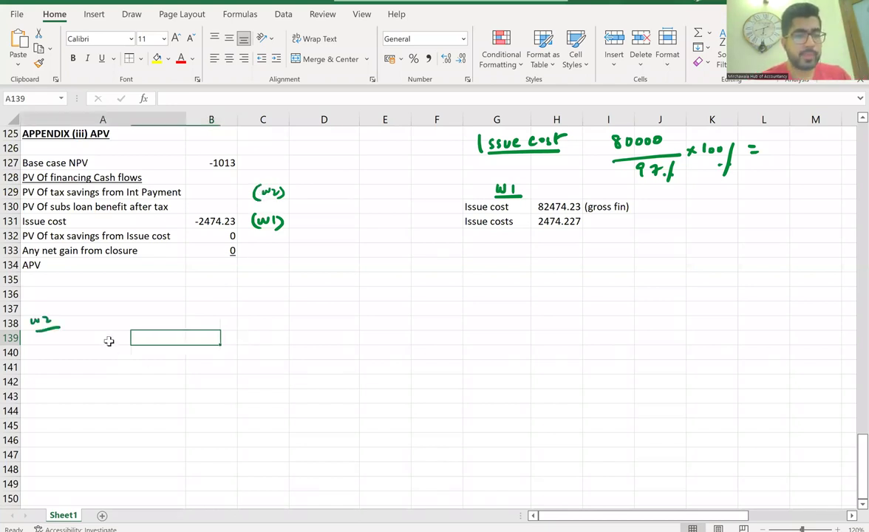
{"action": "type", "text": "PV O"}
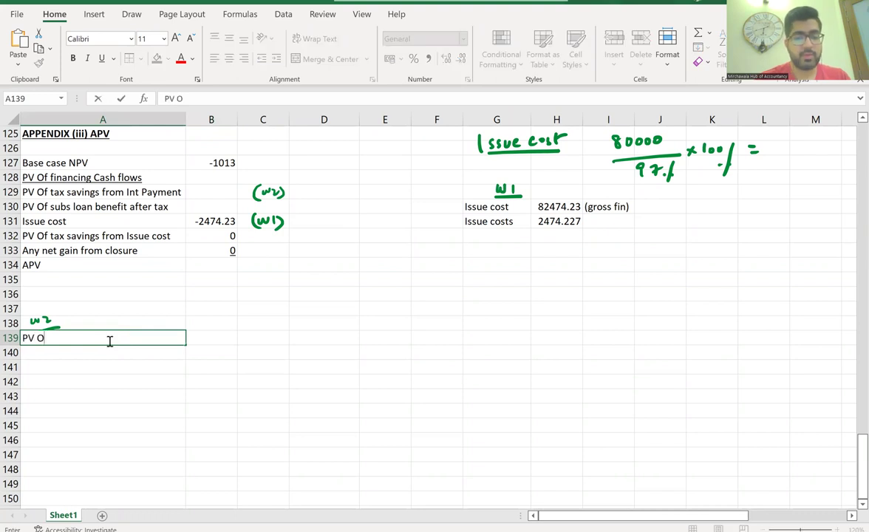
{"action": "type", "text": "F TAX "}
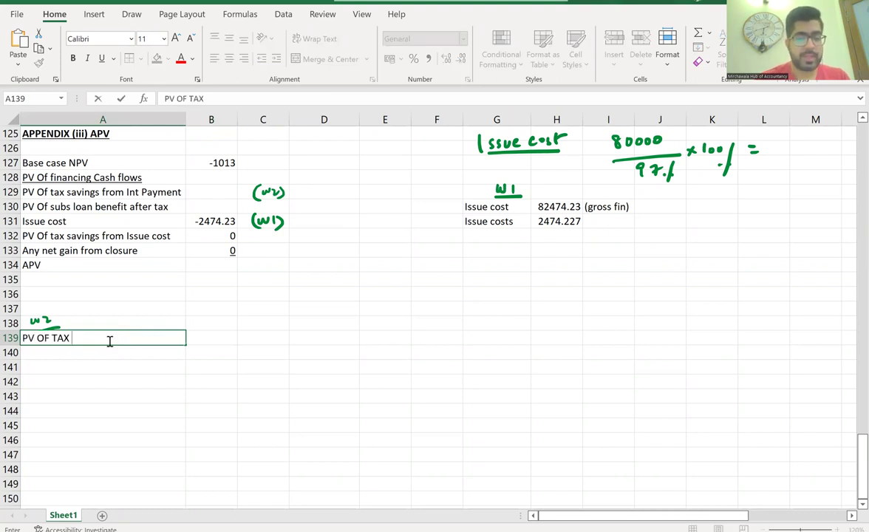
{"action": "type", "text": "SAVINGS FROM"}
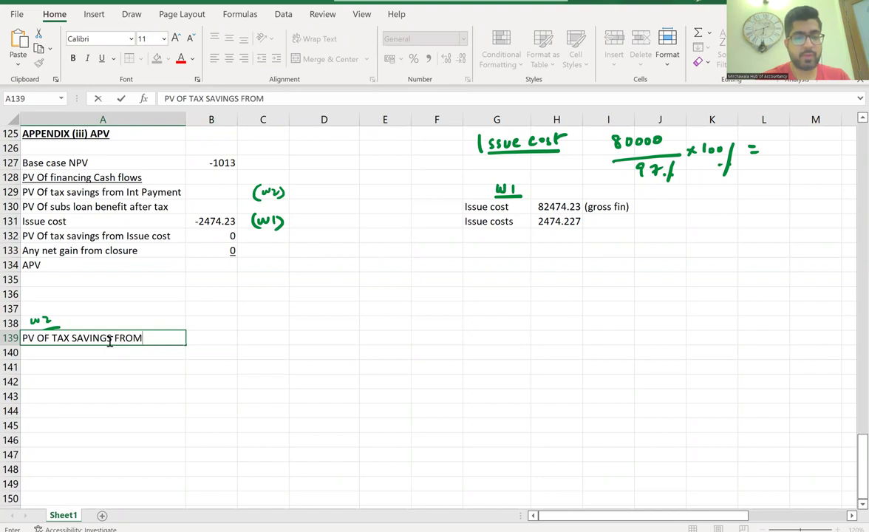
{"action": "type", "text": " INT PAYMENT"}
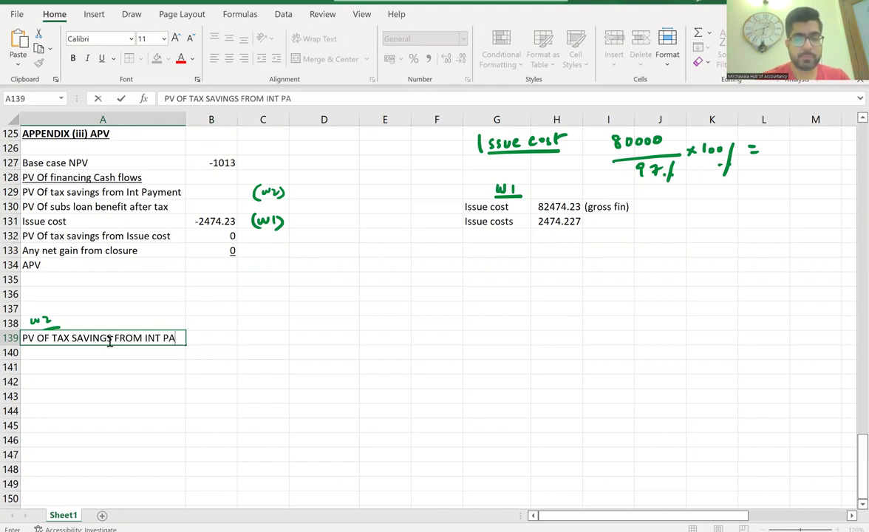
{"action": "left_click", "coordinate": [139, 378]}
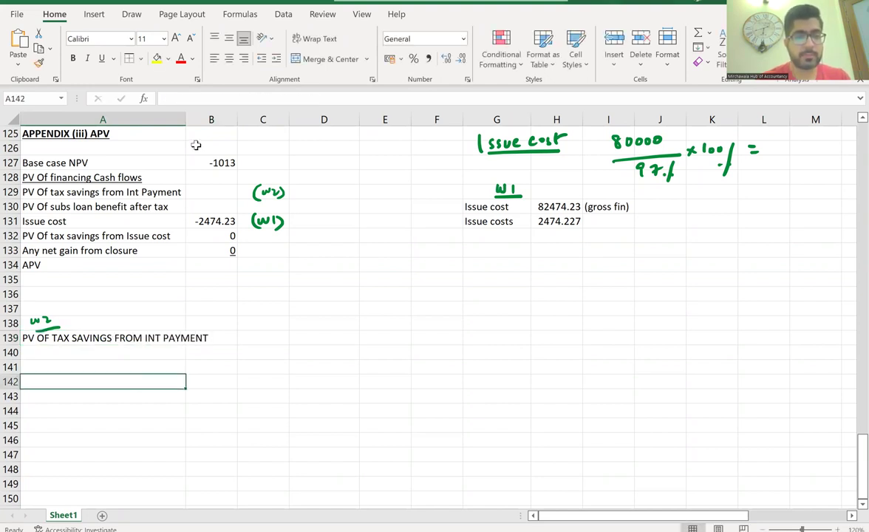
Step: Widen column A to fit the W2 heading and underline the heading text in A139
{"action": "left_click_drag", "start_coordinate": [189, 120], "coordinate": [209, 124]}
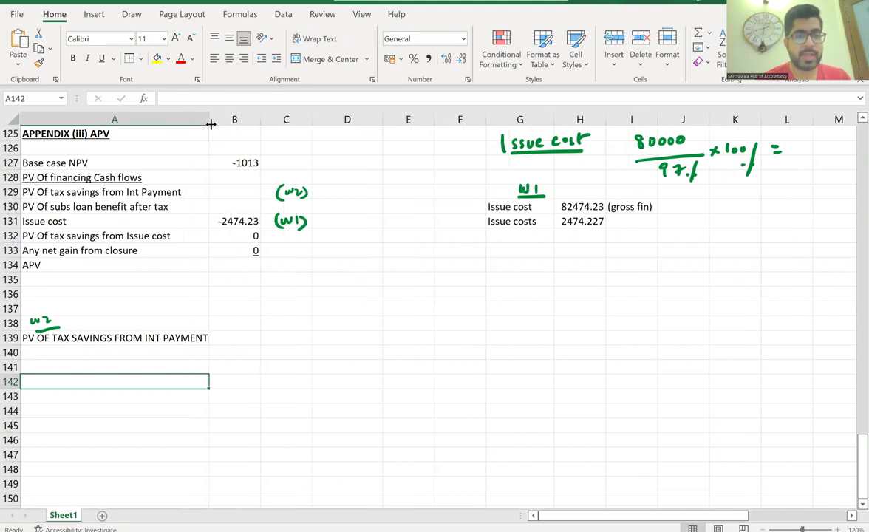
{"action": "left_click", "coordinate": [148, 338]}
{"action": "left_click", "coordinate": [103, 61]}
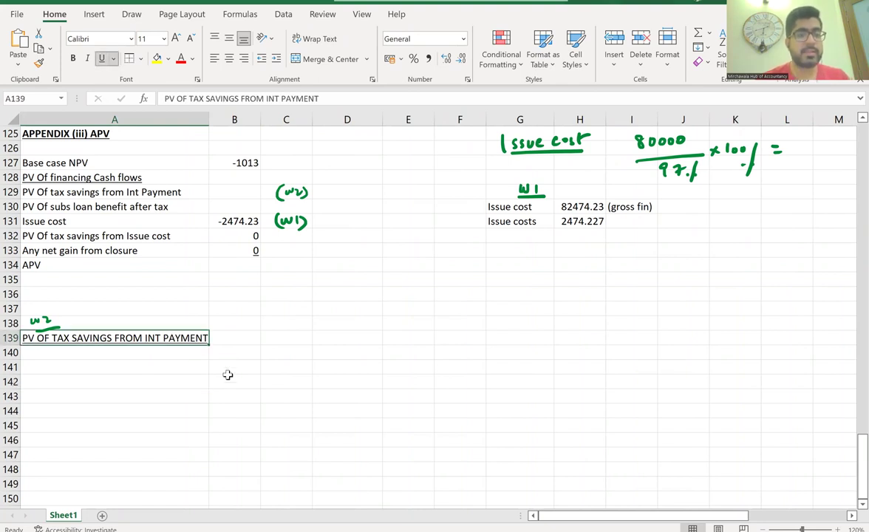
{"action": "left_click", "coordinate": [217, 398]}
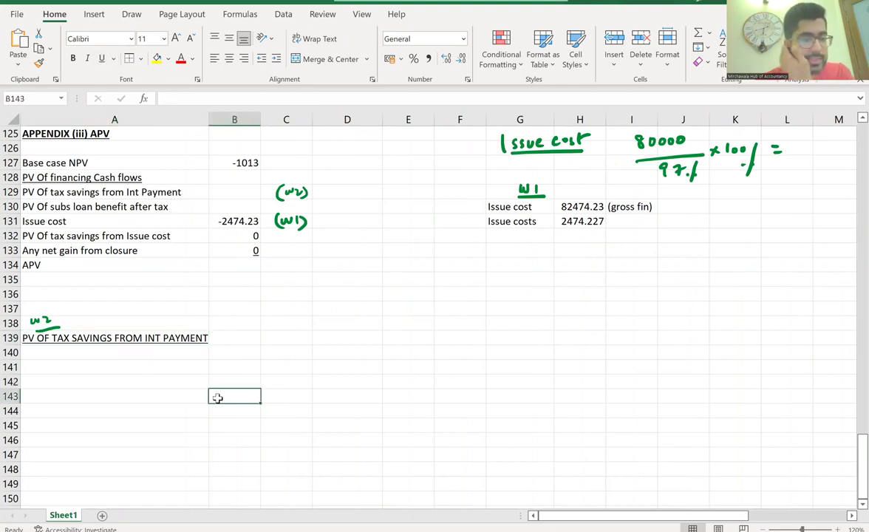
Step: Enter the label "Interest payment" in A141, correcting its misspelling
{"action": "left_click", "coordinate": [122, 369]}
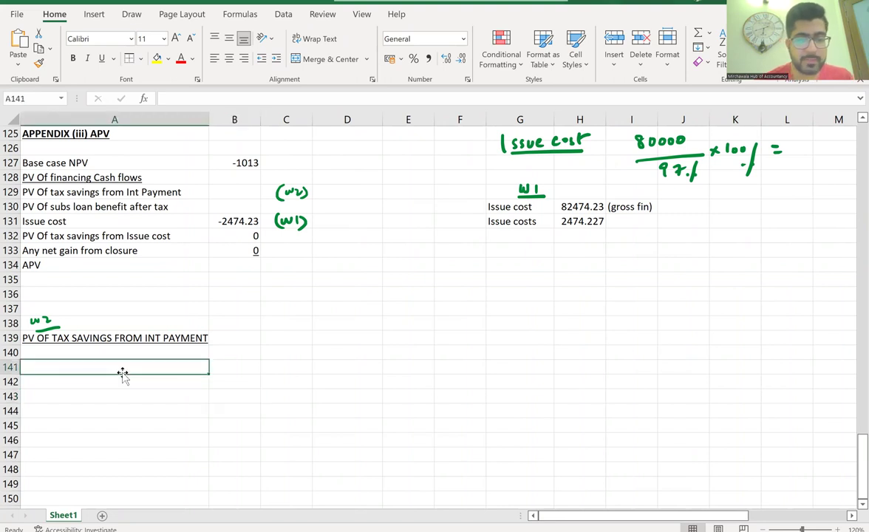
{"action": "type", "text": "Interest oayment"}
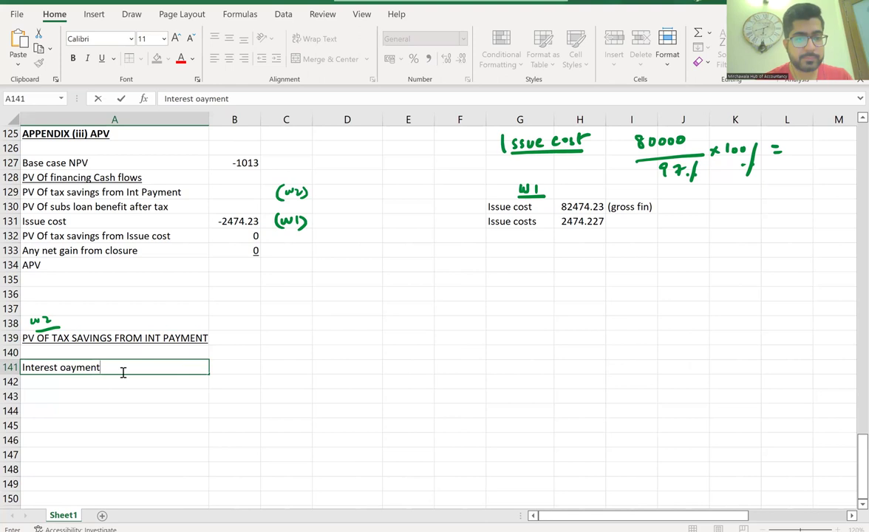
{"action": "left_click", "coordinate": [66, 368]}
{"action": "key", "text": "BackSpace"}
{"action": "type", "text": "p"}
{"action": "left_click", "coordinate": [92, 411]}
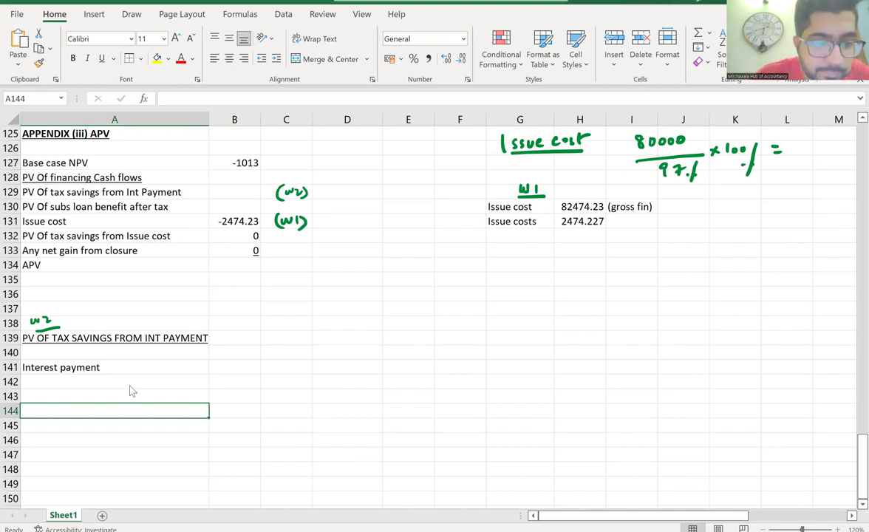
Step: Draw an underline beneath "INT PAYMENT" in the W2 heading and enter the years 1, 2, 3 and 4 in B140:E140
{"action": "left_click_drag", "start_coordinate": [145, 342], "coordinate": [198, 340]}
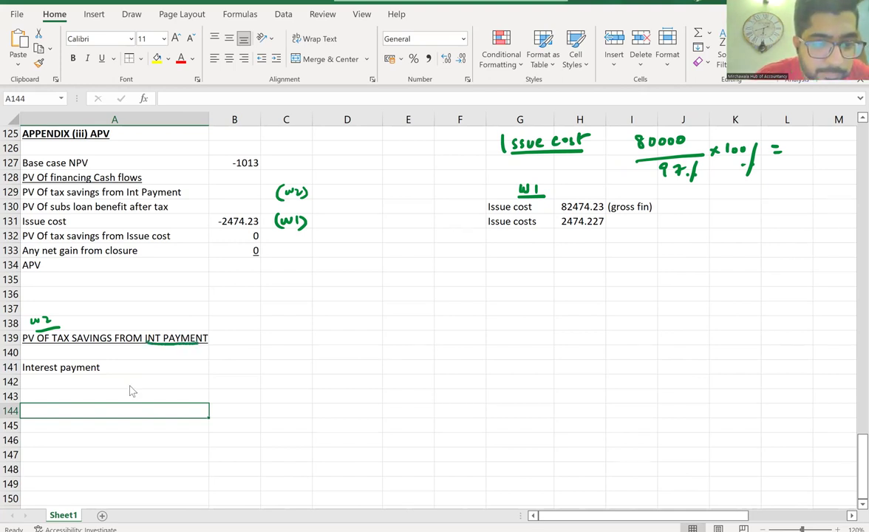
{"action": "left_click", "coordinate": [255, 357]}
{"action": "type", "text": "1"}
{"action": "key", "text": "Tab"}
{"action": "type", "text": "2"}
{"action": "key", "text": "Tab"}
{"action": "type", "text": "3"}
{"action": "key", "text": "Tab"}
{"action": "type", "text": "4"}
{"action": "key", "text": "Return"}
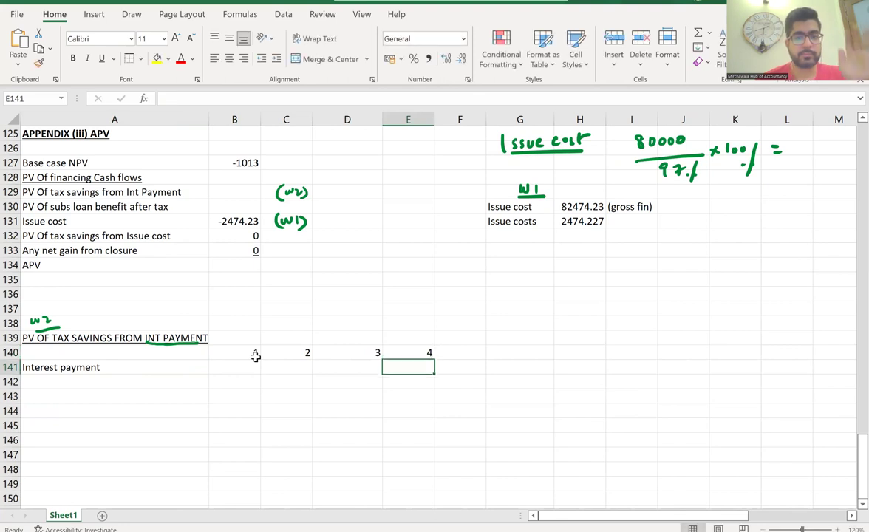
Step: Underline the year numbers in B140:E140
{"action": "left_click", "coordinate": [255, 357]}
{"action": "key", "text": "shift+Right"}
{"action": "key", "text": "shift+Right"}
{"action": "key", "text": "shift+Right"}
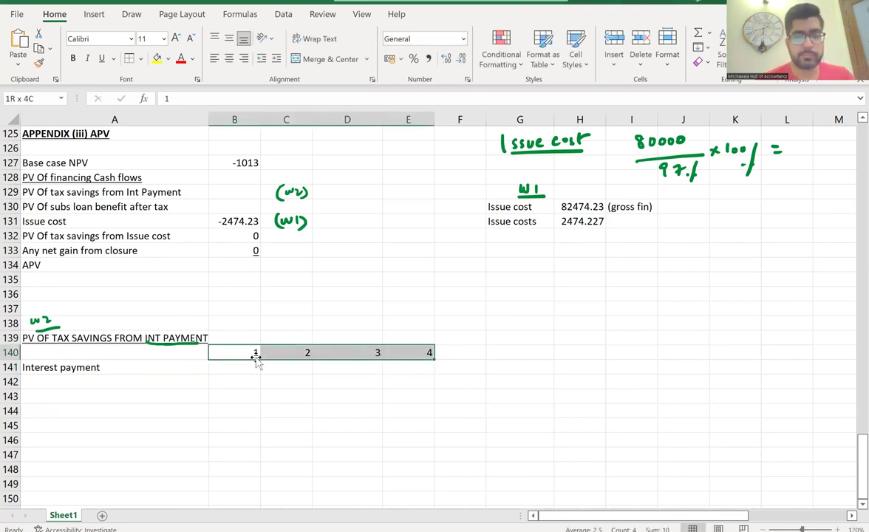
{"action": "key", "text": "ctrl+u"}
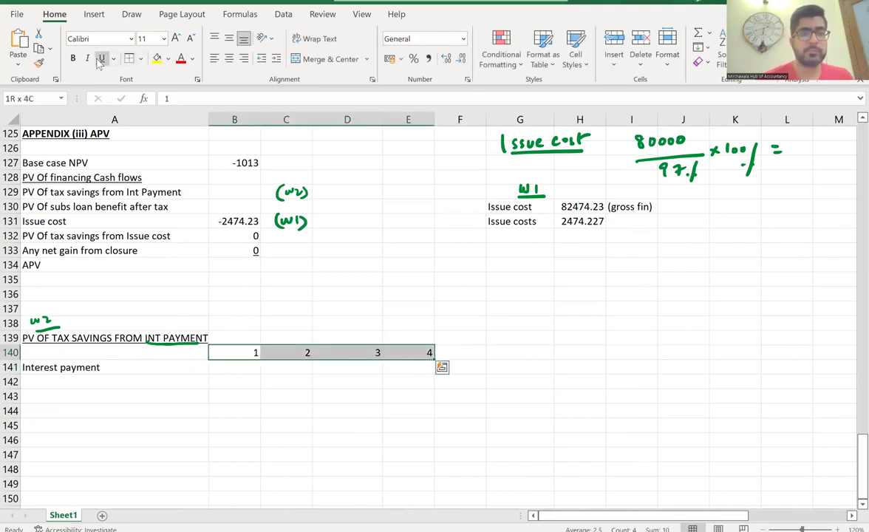
{"action": "left_click", "coordinate": [334, 309]}
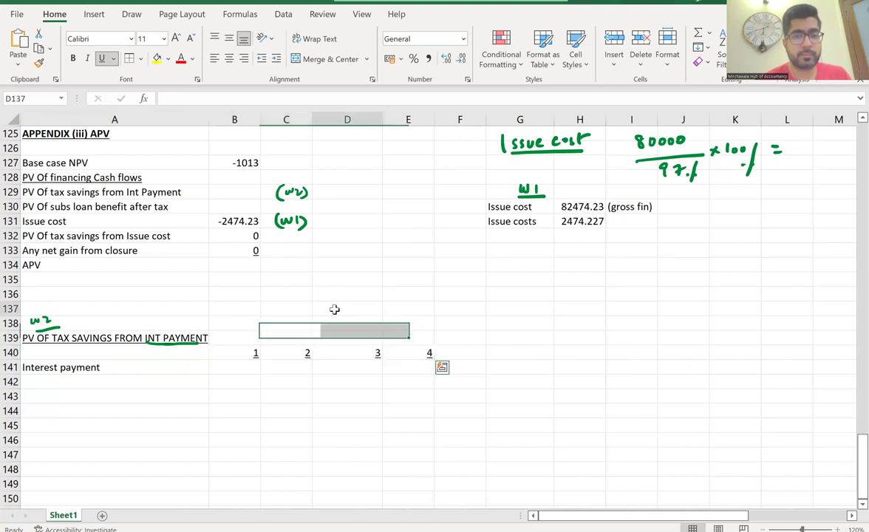
Step: Extend the label in A141 to "Interest payment(80000*0.03)"
{"action": "double_click", "coordinate": [124, 371]}
{"action": "type", "text": "("}
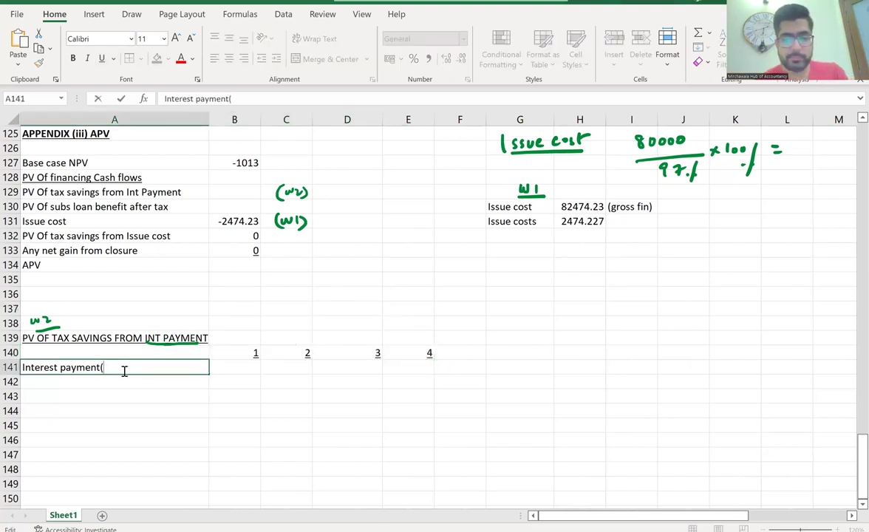
{"action": "type", "text": "80000*"}
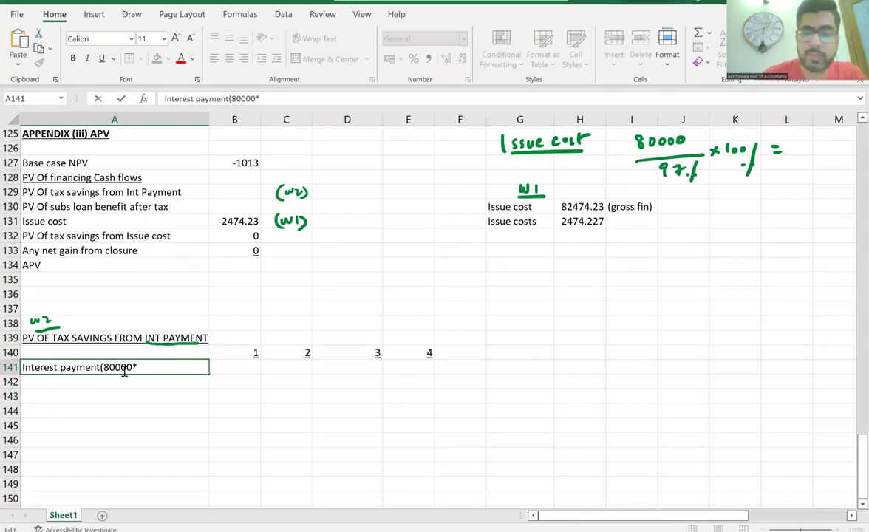
{"action": "type", "text": "0.03"}
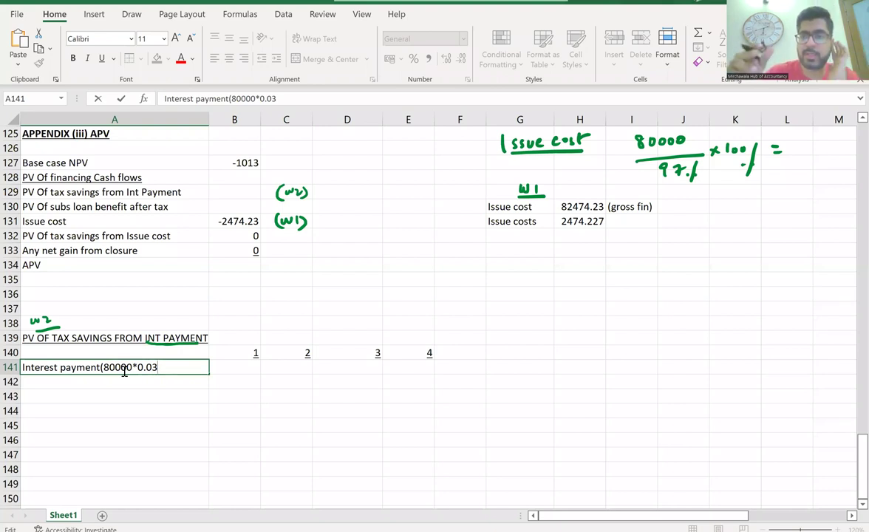
{"action": "type", "text": ")"}
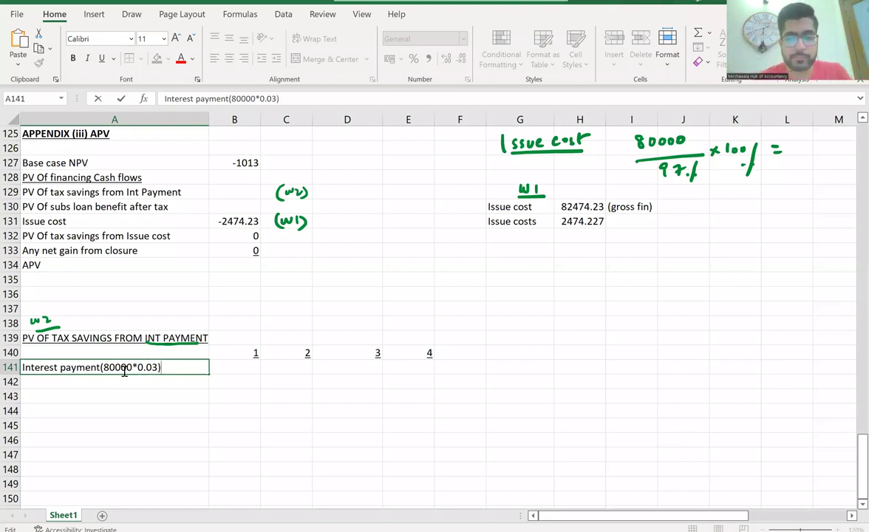
Step: Calculate the year 1 interest payment in B141 with the formula =80000*0.03
{"action": "left_click", "coordinate": [244, 373]}
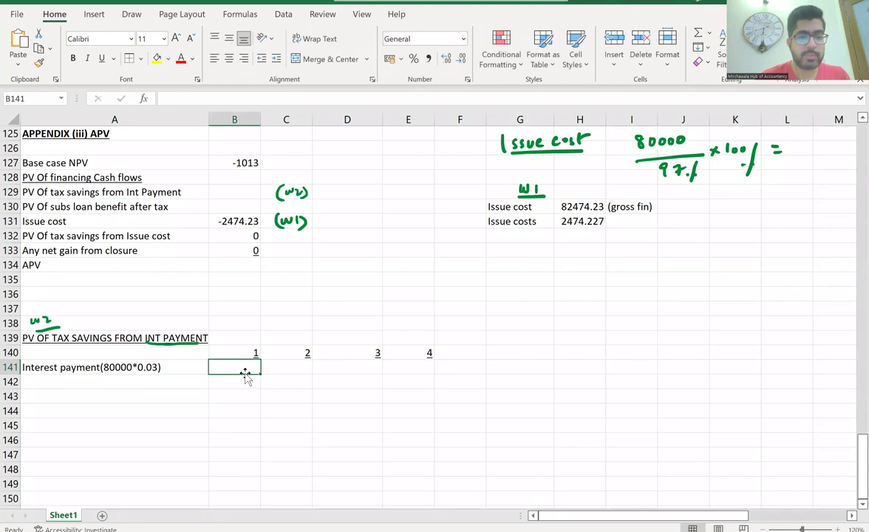
{"action": "type", "text": "=80000"}
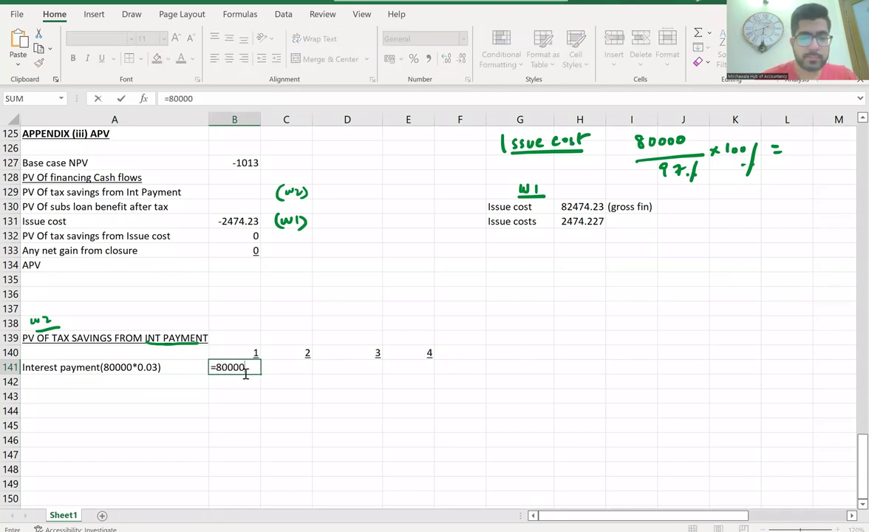
{"action": "type", "text": "*0.03"}
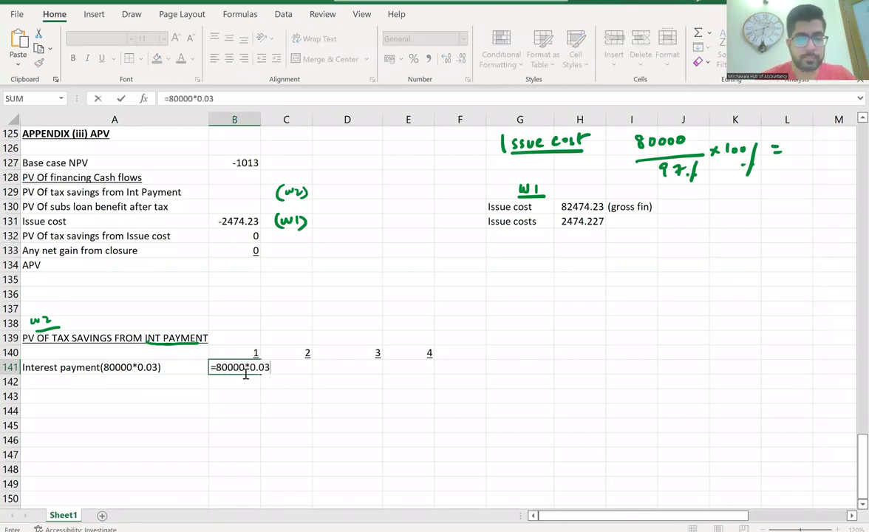
{"action": "key", "text": "Return"}
Step: Fill the interest payment formula from B141 across to E141 for years 2 to 4
{"action": "left_click", "coordinate": [249, 365]}
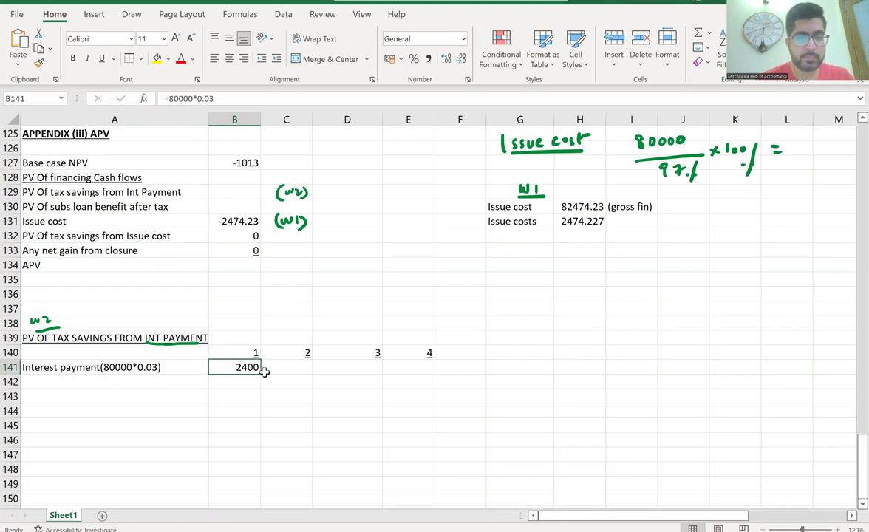
{"action": "left_click_drag", "start_coordinate": [259, 374], "coordinate": [417, 367]}
{"action": "left_click_drag", "start_coordinate": [288, 382], "coordinate": [406, 417]}
{"action": "left_click", "coordinate": [405, 418]}
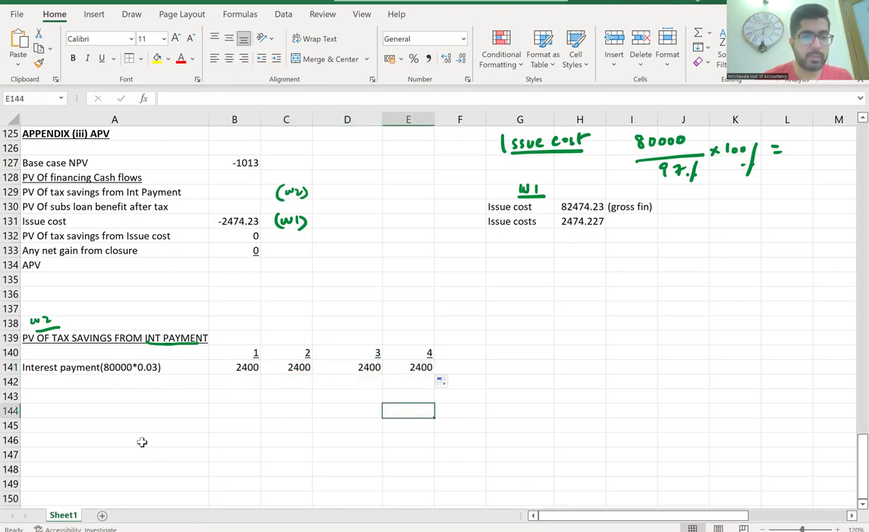
Step: Enter the label "Tax savings from Int payment(2400*0.2)" in A142 below the interest payment row
{"action": "left_click", "coordinate": [81, 384]}
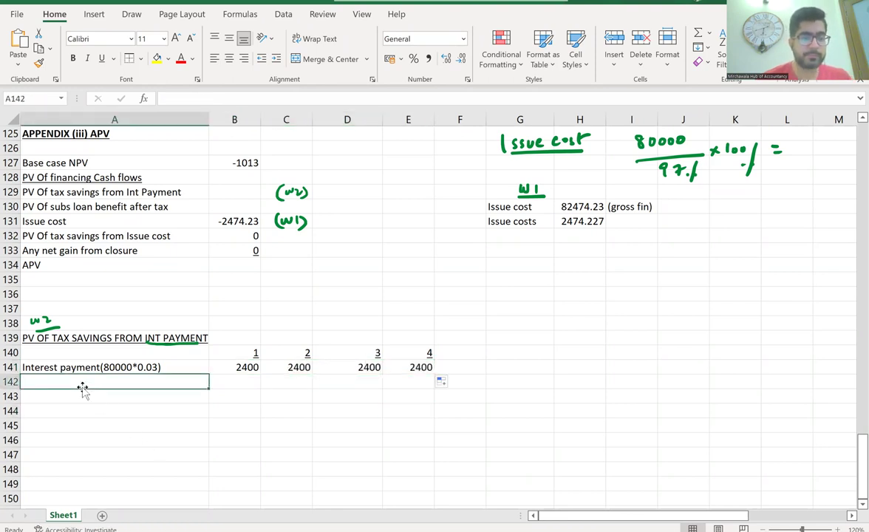
{"action": "type", "text": "Tax savin"}
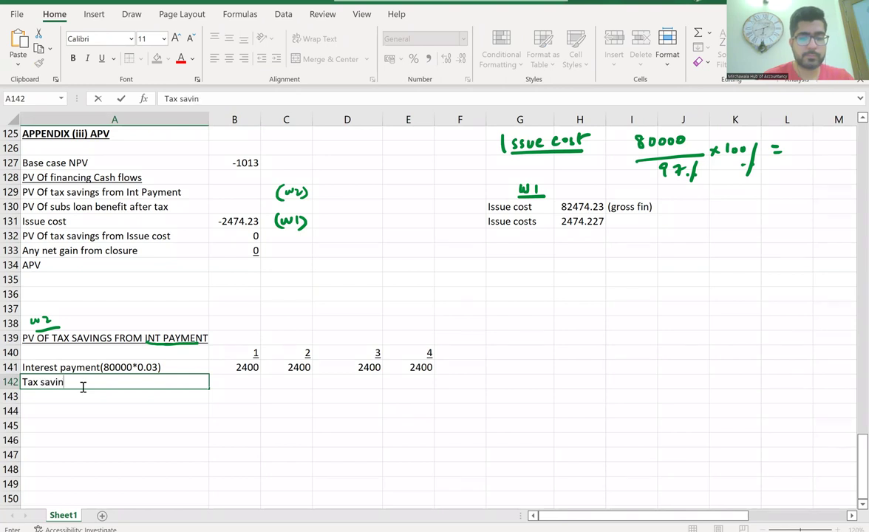
{"action": "type", "text": "gs from I"}
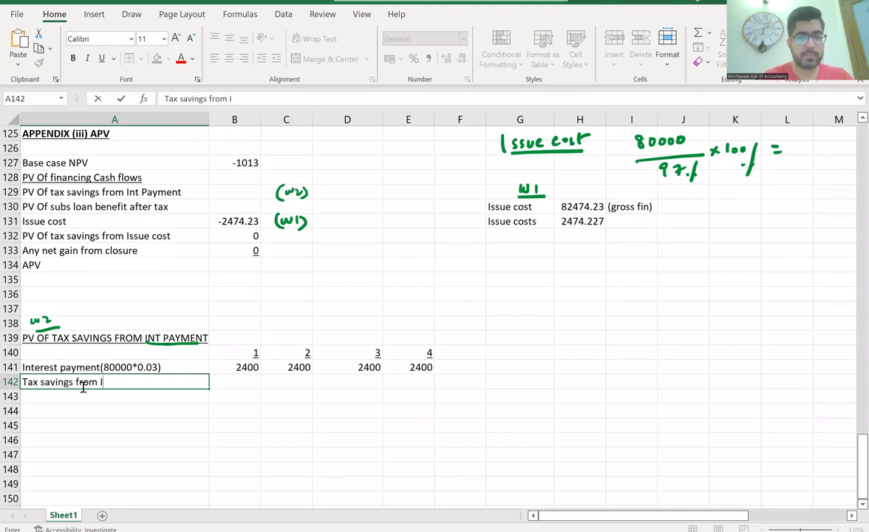
{"action": "type", "text": "nt payment"}
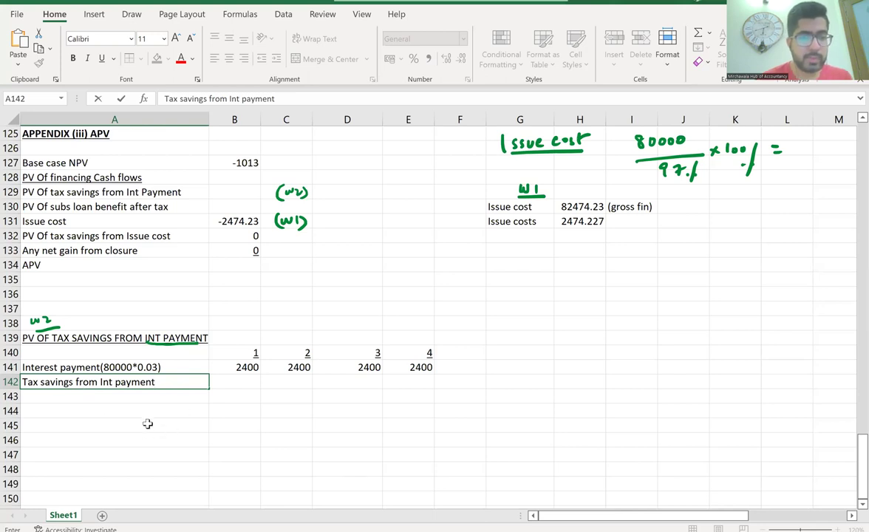
{"action": "type", "text": "("}
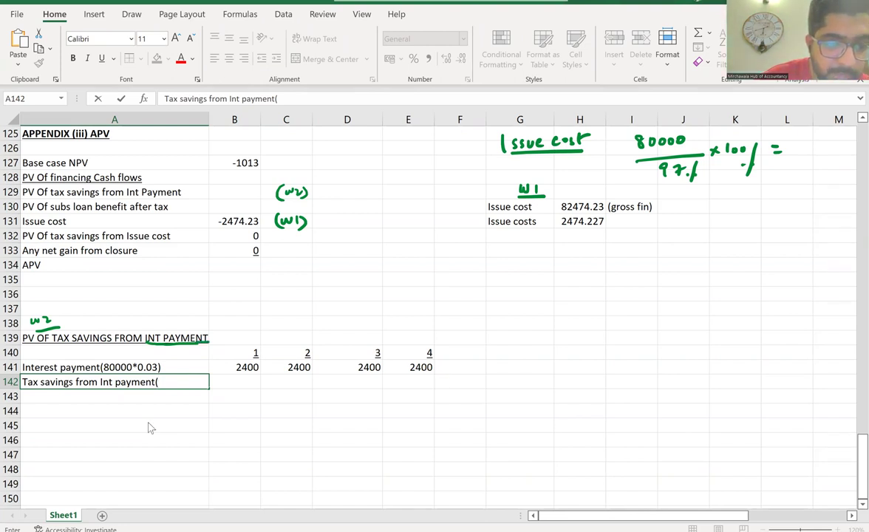
{"action": "left_click_drag", "start_coordinate": [52, 342], "coordinate": [145, 342]}
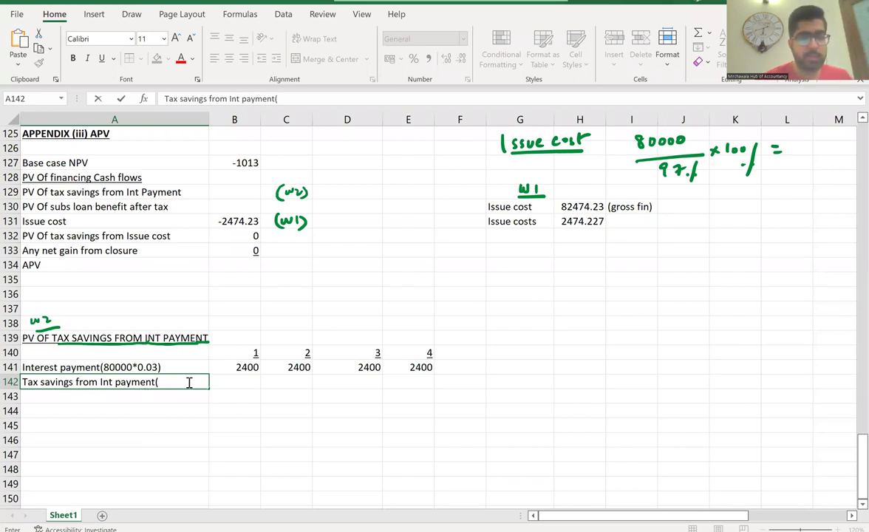
{"action": "left_click", "coordinate": [168, 384]}
{"action": "type", "text": "24"}
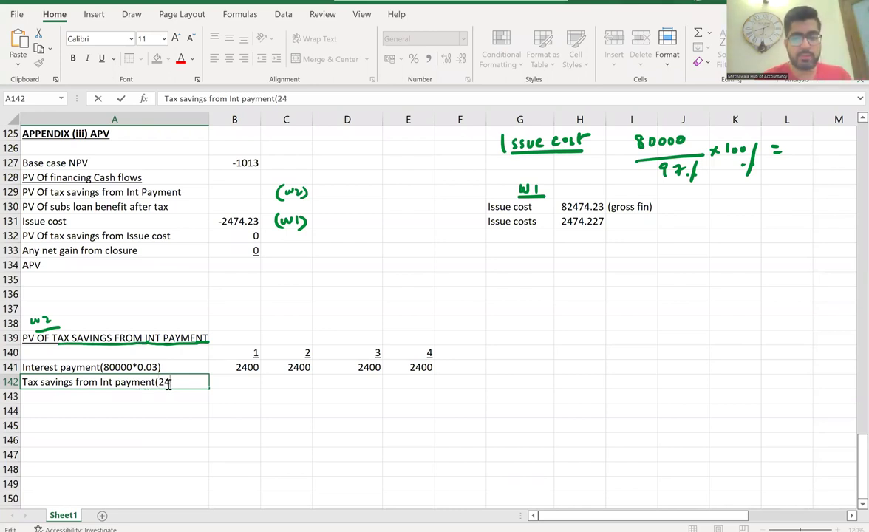
{"action": "type", "text": "00*0."}
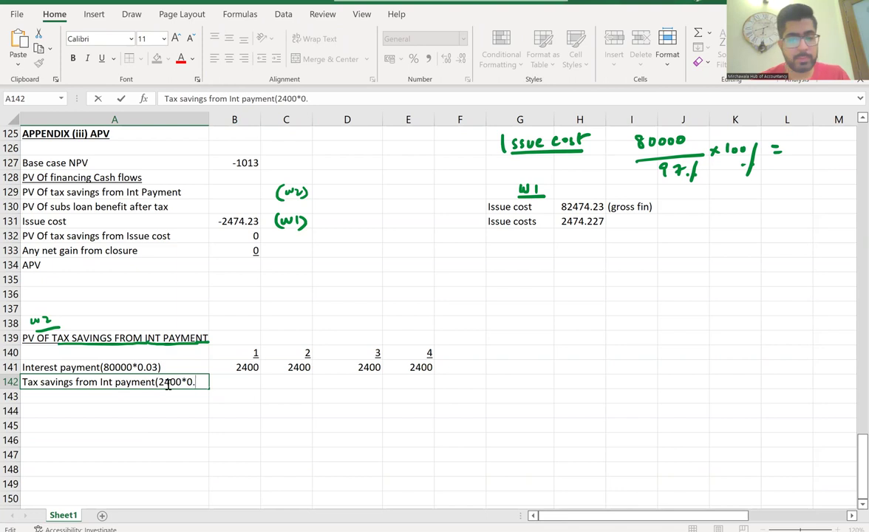
{"action": "type", "text": "2)"}
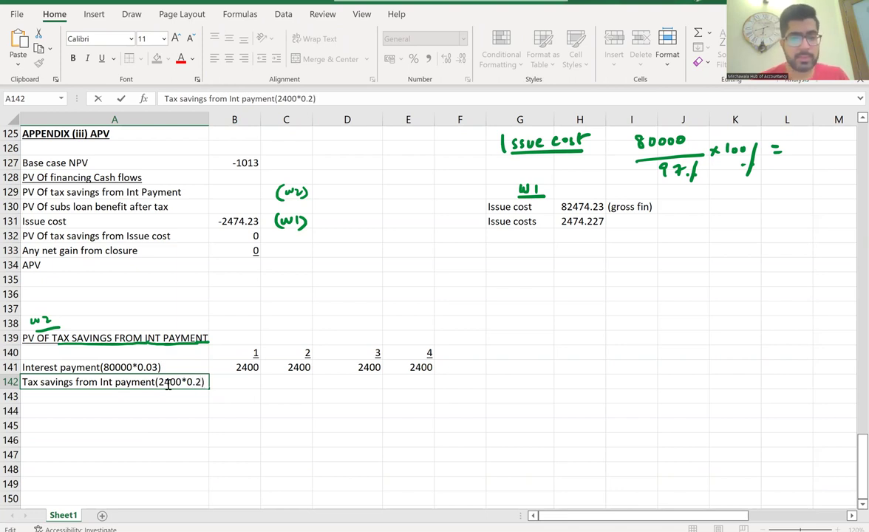
Step: Calculate the year 2 tax saving in C142 with the formula =2400*0.2
{"action": "left_click", "coordinate": [289, 383]}
{"action": "type", "text": "="}
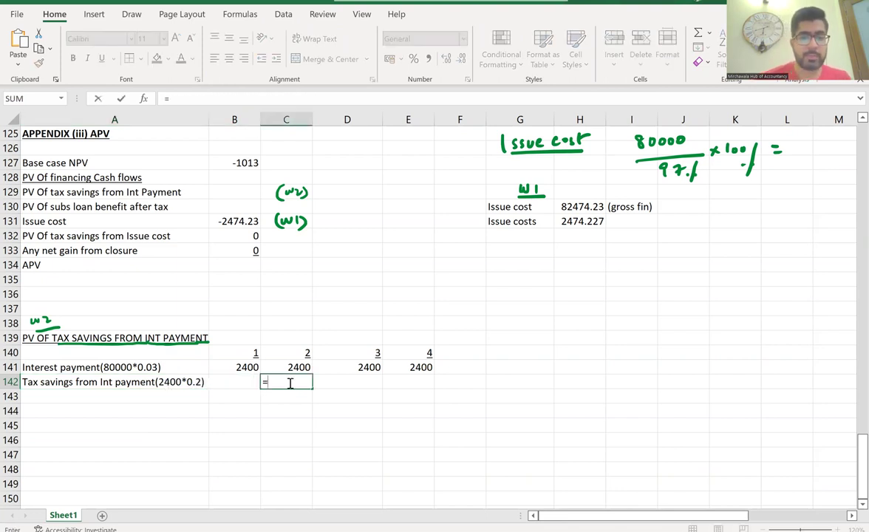
{"action": "type", "text": "2400*0."}
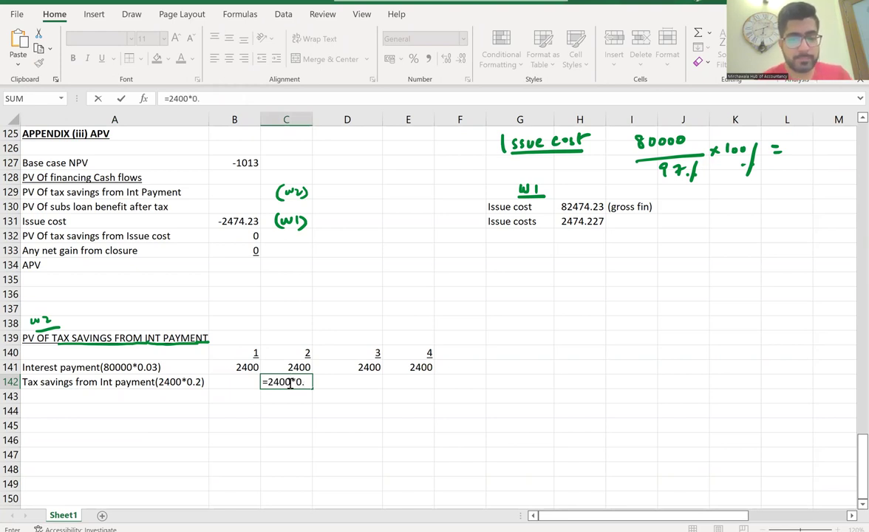
{"action": "type", "text": "2"}
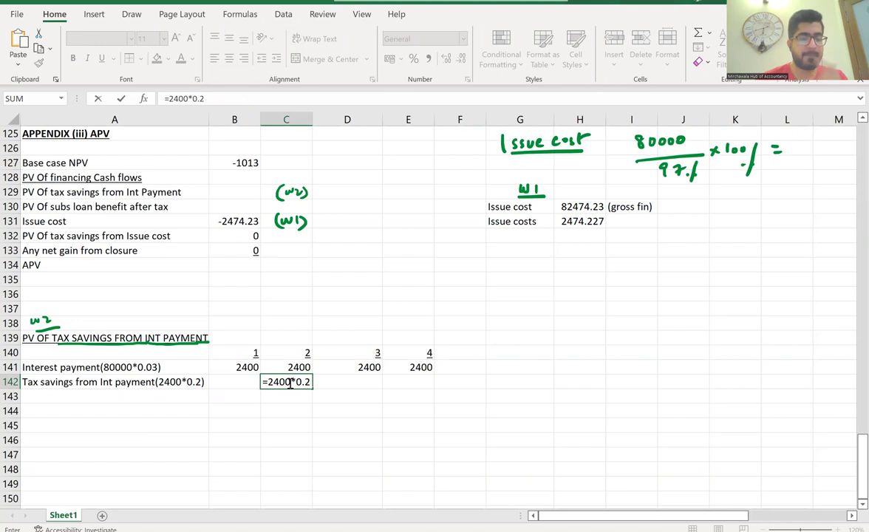
{"action": "key", "text": "Return"}
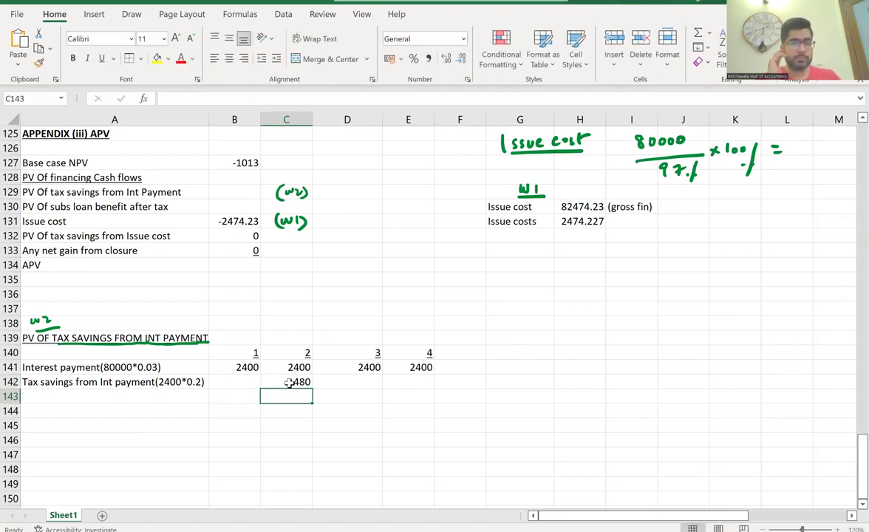
Step: Fill the tax saving formula from C142 across to F142 and add the year heading 5 in F140
{"action": "left_click", "coordinate": [289, 383]}
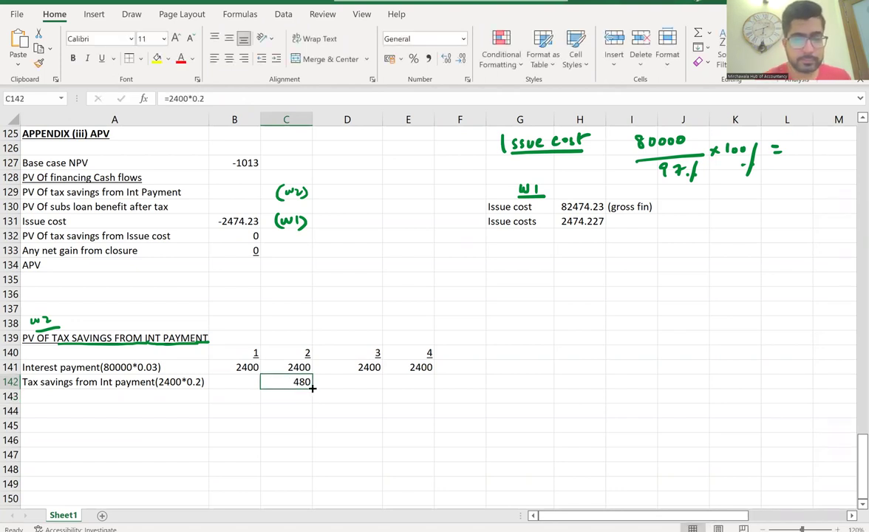
{"action": "left_click_drag", "start_coordinate": [315, 387], "coordinate": [470, 355]}
{"action": "left_click", "coordinate": [470, 353]}
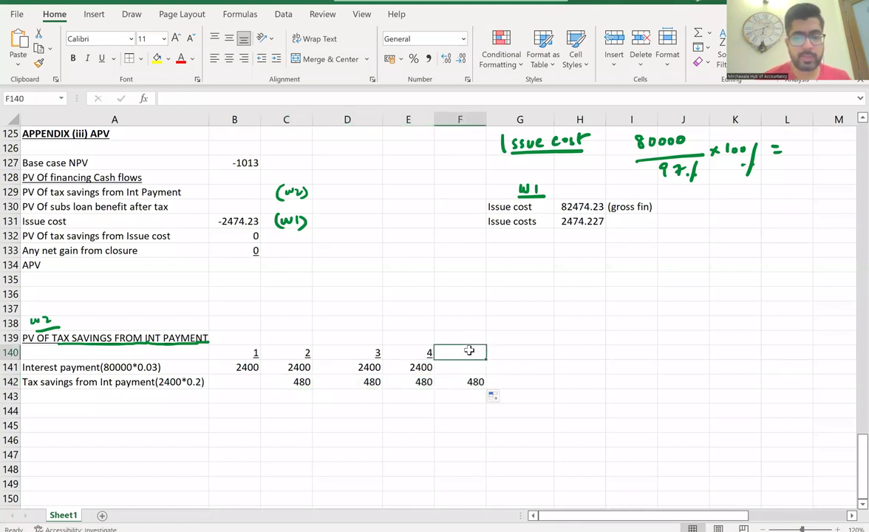
{"action": "type", "text": "5"}
{"action": "key", "text": "Return"}
{"action": "key", "text": "Return"}
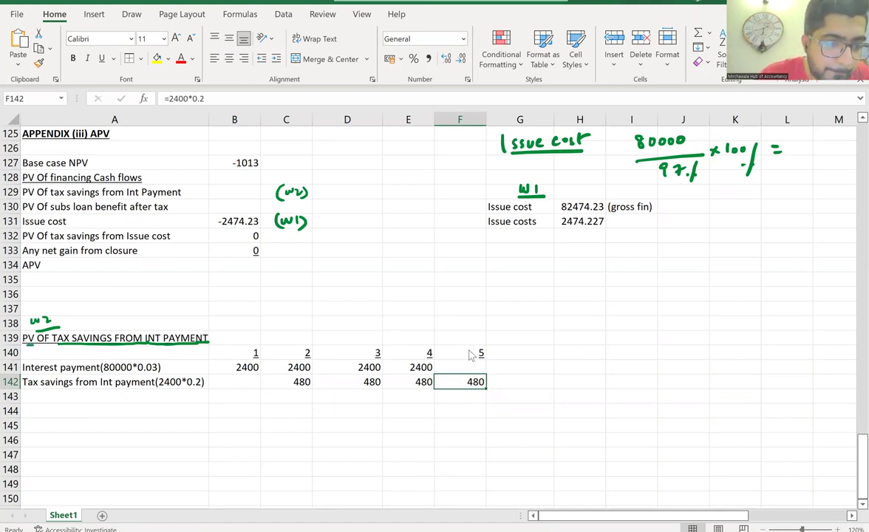
Step: Enter the label "PV Of tax savings from Int payment" in A144, leaving row 143 empty
{"action": "left_click", "coordinate": [30, 411]}
{"action": "type", "text": "PV"}
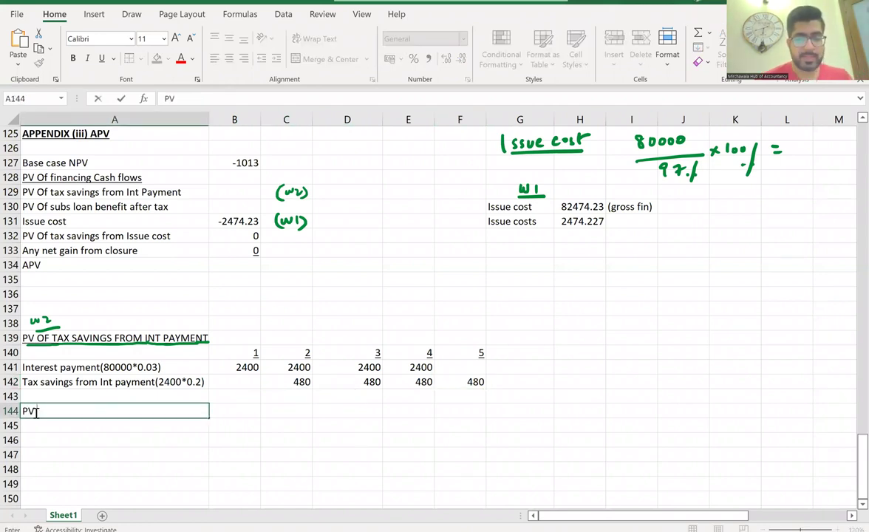
{"action": "type", "text": " Of tax sav"}
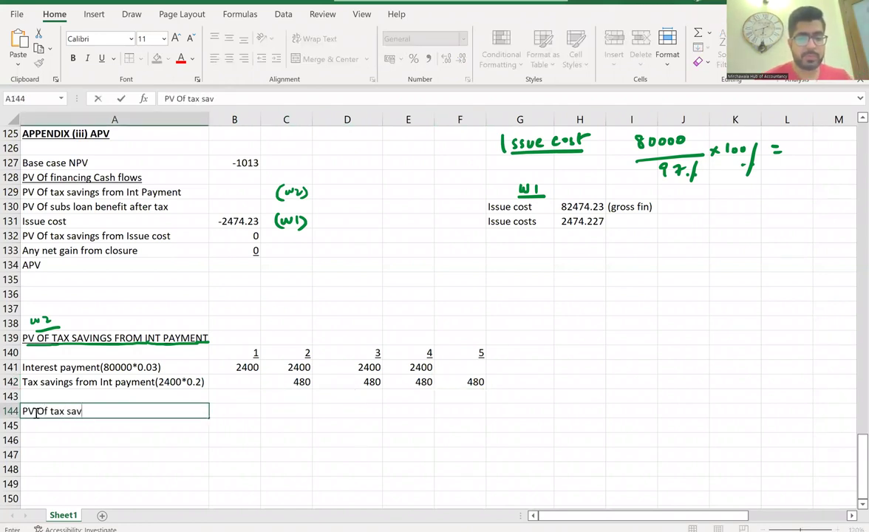
{"action": "type", "text": "ings from "}
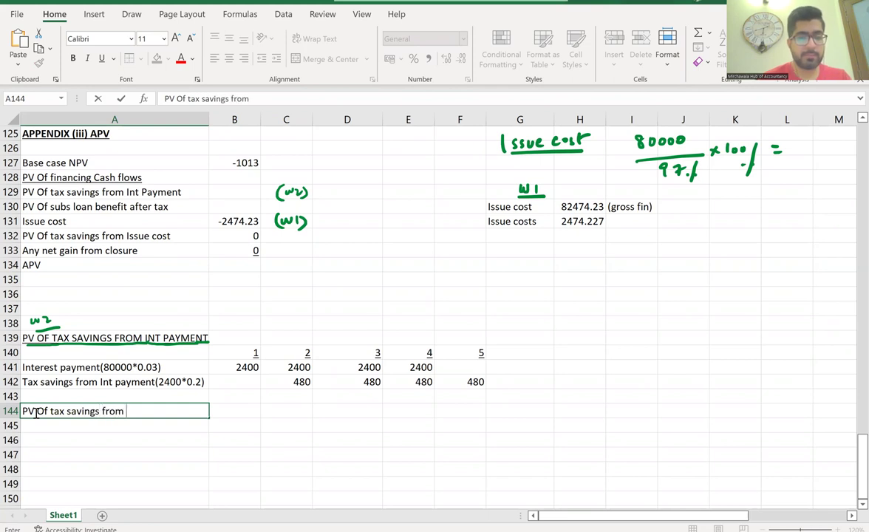
{"action": "type", "text": "Int payment"}
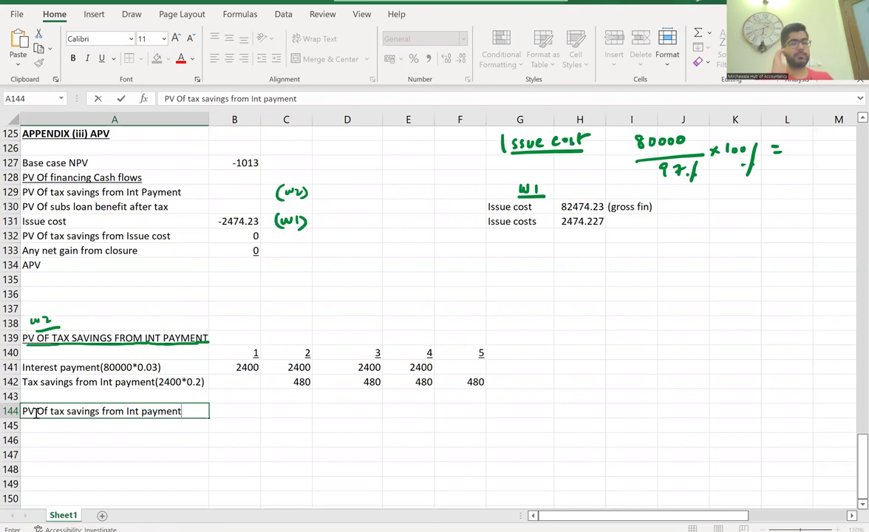
{"action": "left_click", "coordinate": [56, 471]}
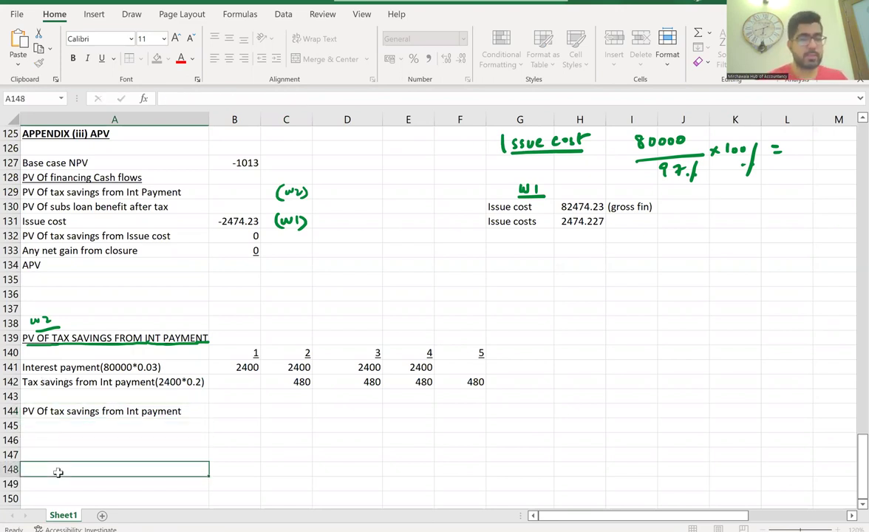
Step: Enter the discount factor row label "x Disc factor Kd 3%" in A143
{"action": "key", "text": "Up"}
{"action": "key", "text": "Up"}
{"action": "key", "text": "Up"}
{"action": "key", "text": "Up"}
{"action": "key", "text": "Up"}
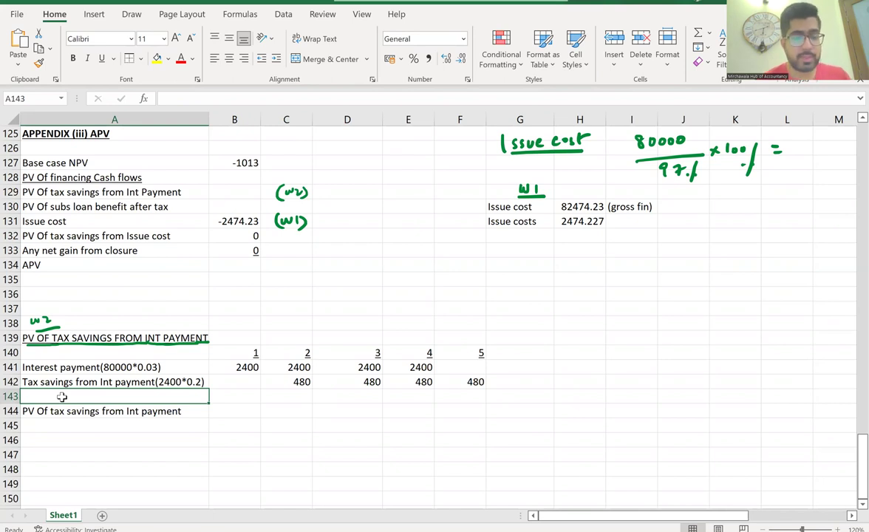
{"action": "type", "text": "x Disc factor"}
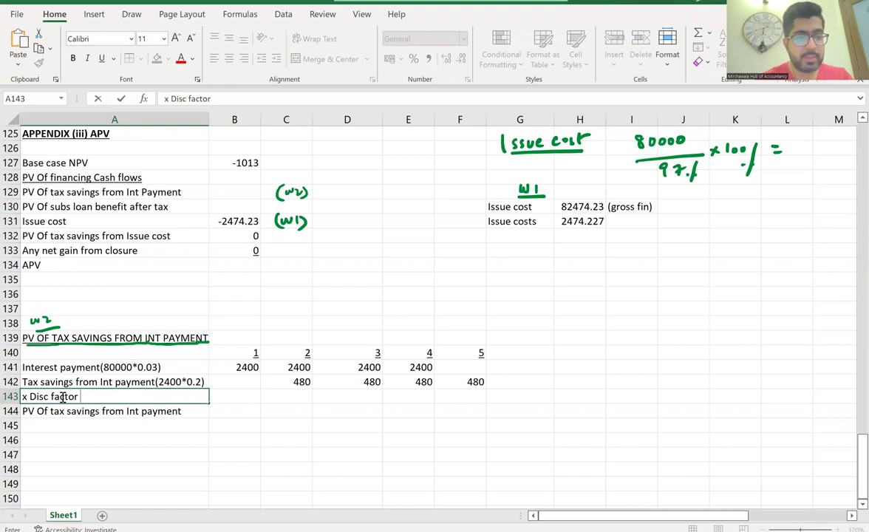
{"action": "type", "text": " Kd"}
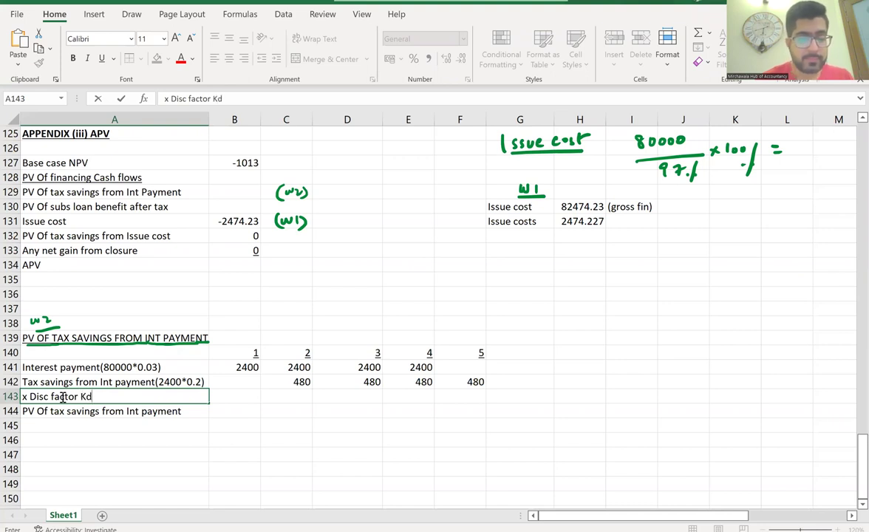
{"action": "type", "text": " 3"}
{"action": "type", "text": "%"}
{"action": "left_click", "coordinate": [111, 452]}
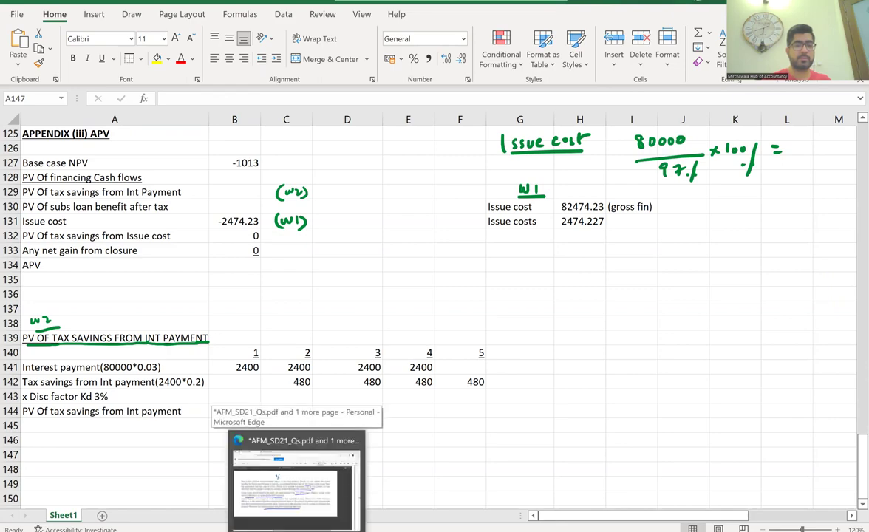
Step: Switch to AFM_SD21_Qs.pdf in Microsoft Edge and look through the pages following the subsidised loan and issue cost text
{"action": "left_click", "coordinate": [307, 484]}
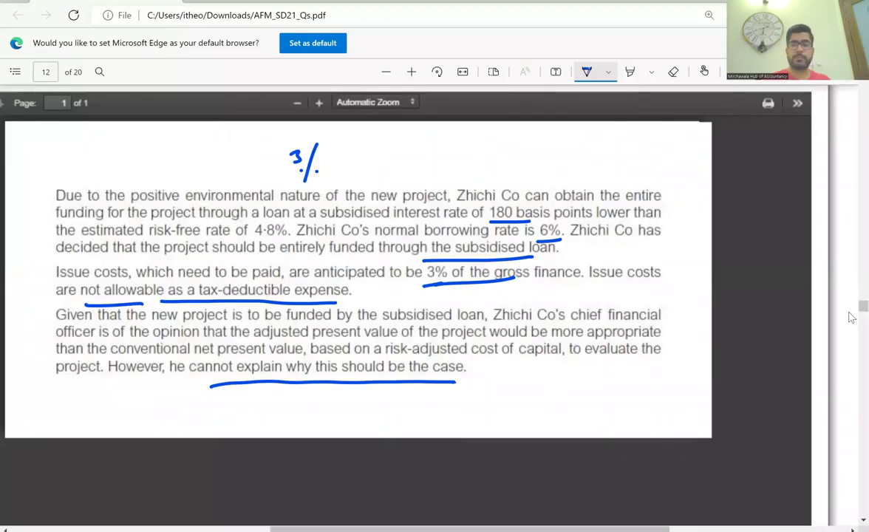
{"action": "left_click_drag", "start_coordinate": [863, 307], "coordinate": [863, 510]}
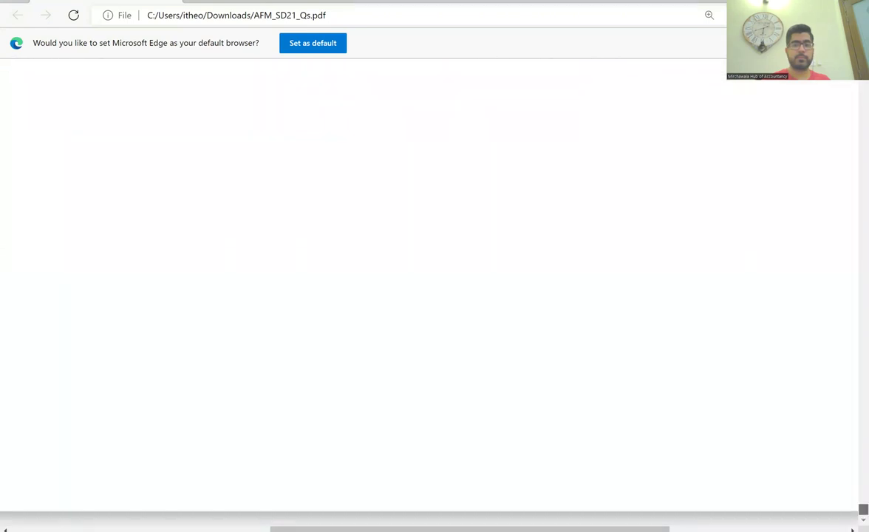
{"action": "left_click_drag", "start_coordinate": [863, 510], "coordinate": [853, 380]}
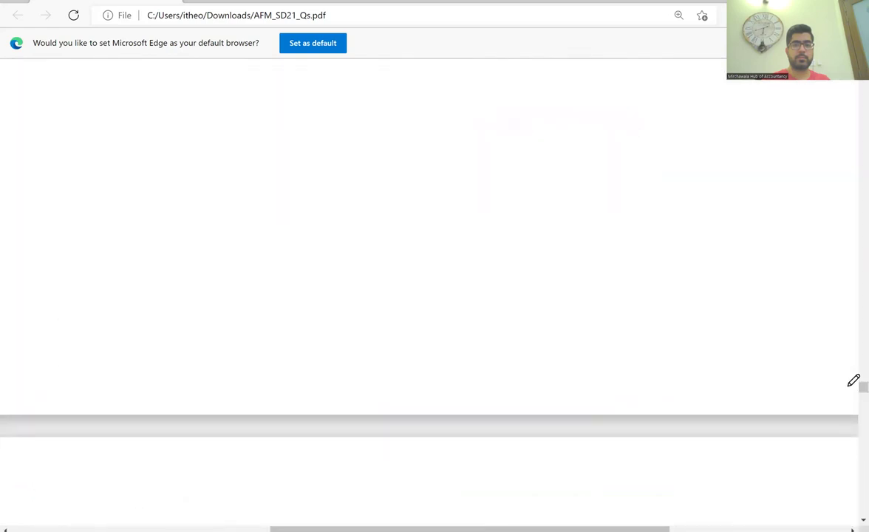
{"action": "left_click_drag", "start_coordinate": [851, 394], "coordinate": [850, 312]}
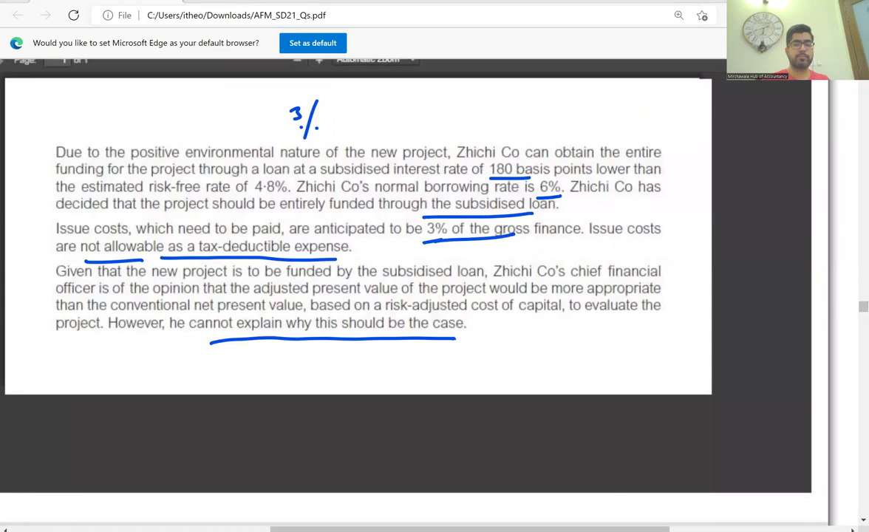
Step: Switch to Chrome, search Google for "acca f9 past papers" and open ACCA's Past exam library for Financial Management (FM)
{"action": "left_click", "coordinate": [1, 267]}
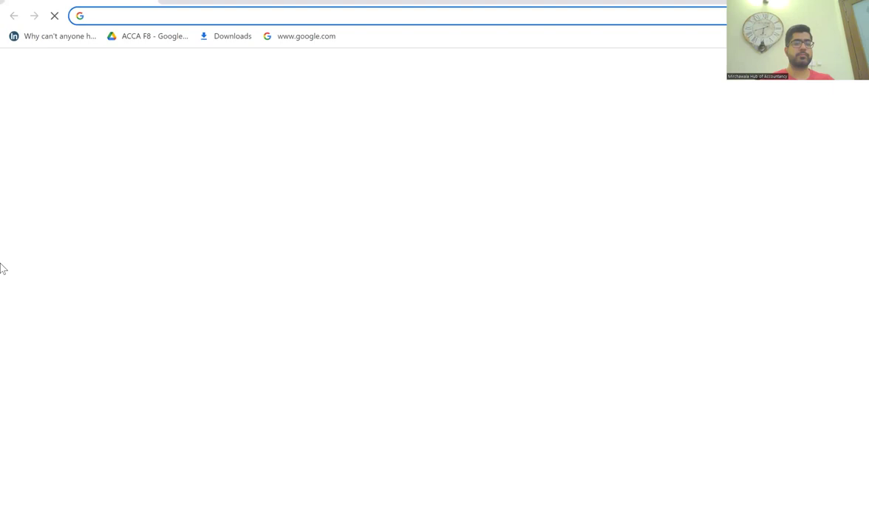
{"action": "type", "text": "acca "}
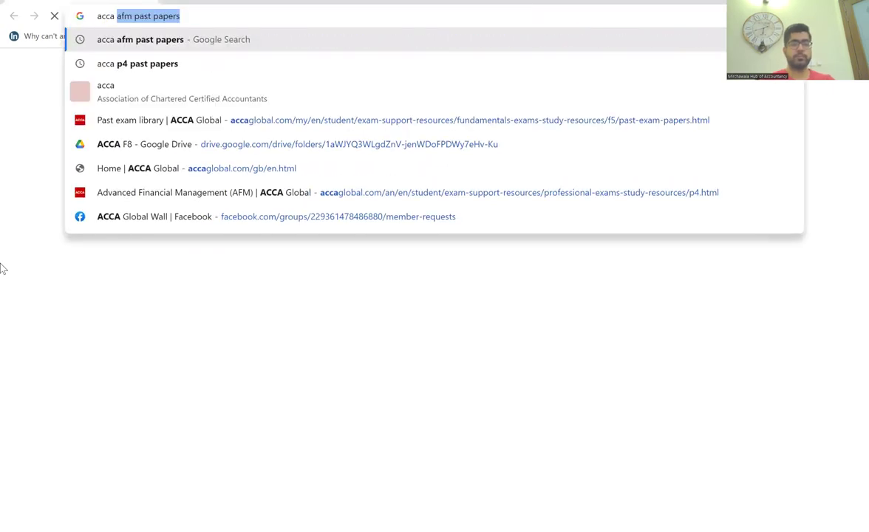
{"action": "type", "text": "f9"}
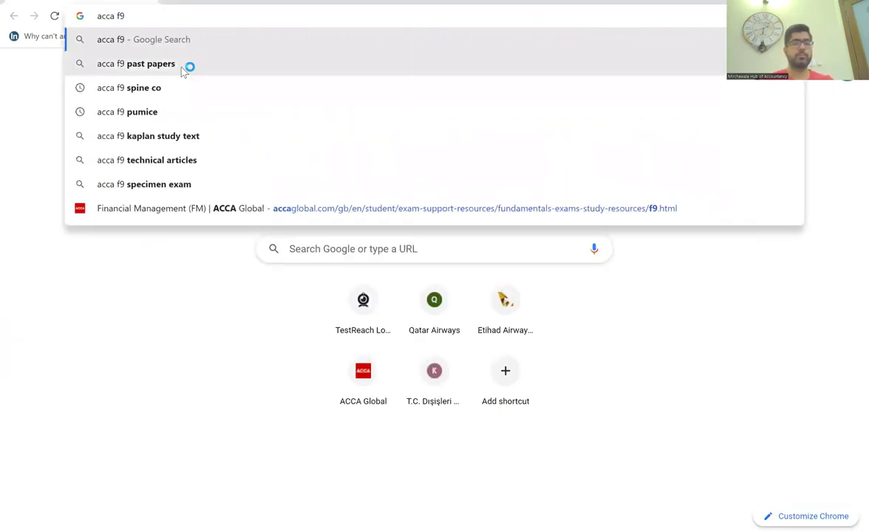
{"action": "left_click", "coordinate": [183, 66]}
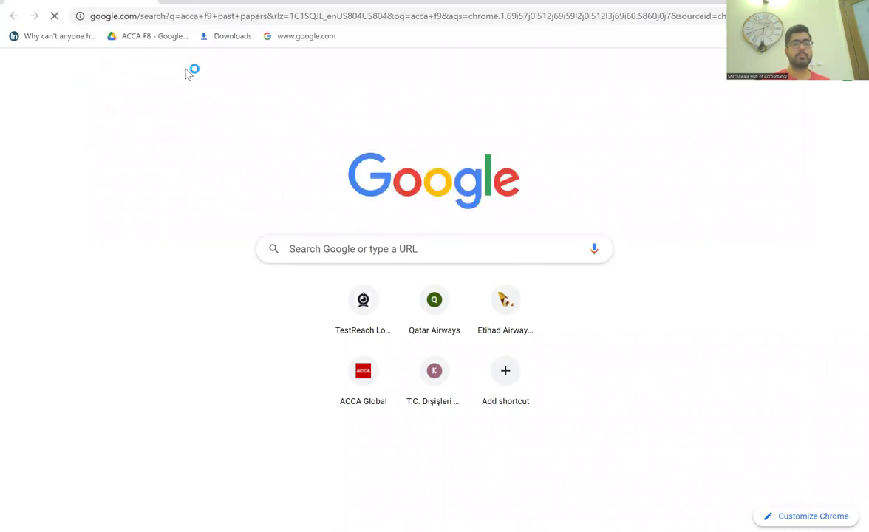
{"action": "left_click", "coordinate": [244, 169]}
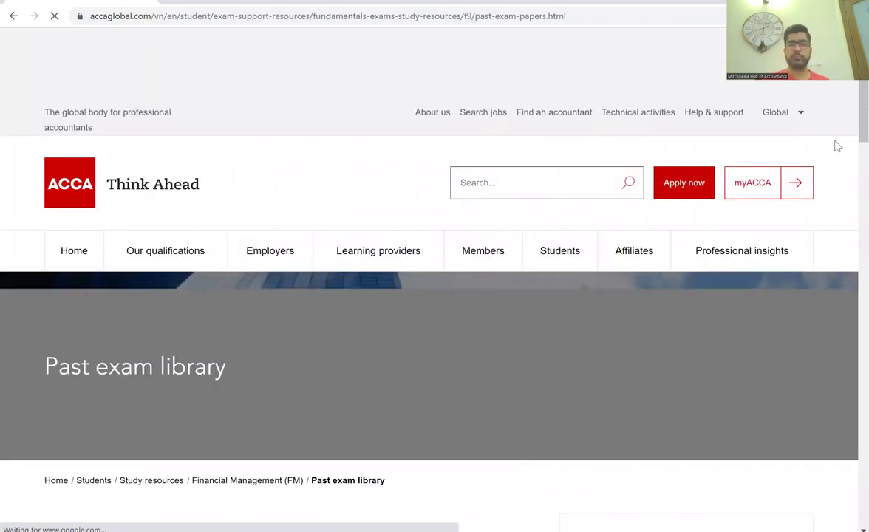
{"action": "scroll", "coordinate": [846, 188], "scroll_direction": "down", "scroll_amount": 5}
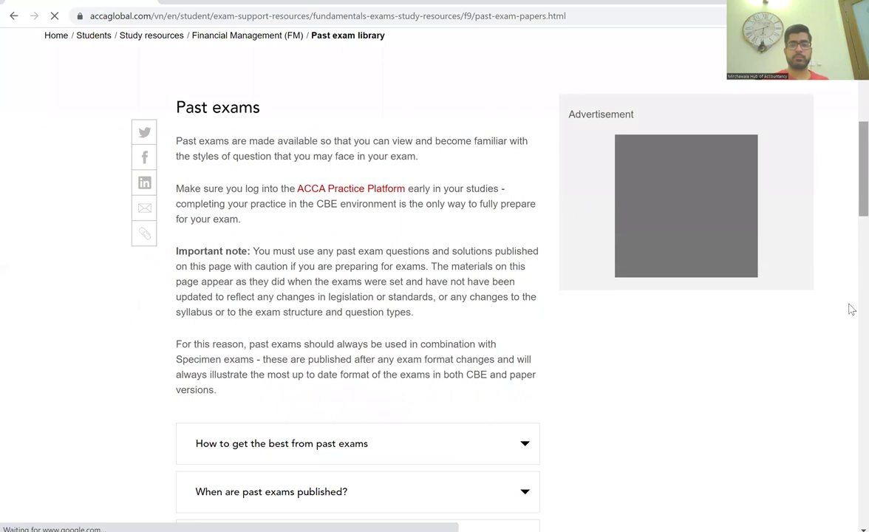
Step: Download the Sample March/June 2018 questions PDF from the Financial Management past exam papers and open it
{"action": "scroll", "coordinate": [851, 309], "scroll_direction": "down", "scroll_amount": 5}
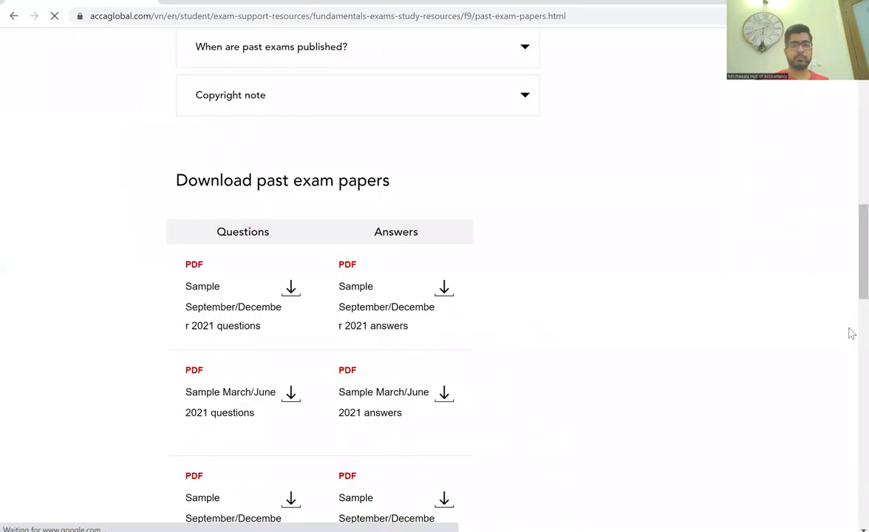
{"action": "scroll", "coordinate": [852, 333], "scroll_direction": "down", "scroll_amount": 5}
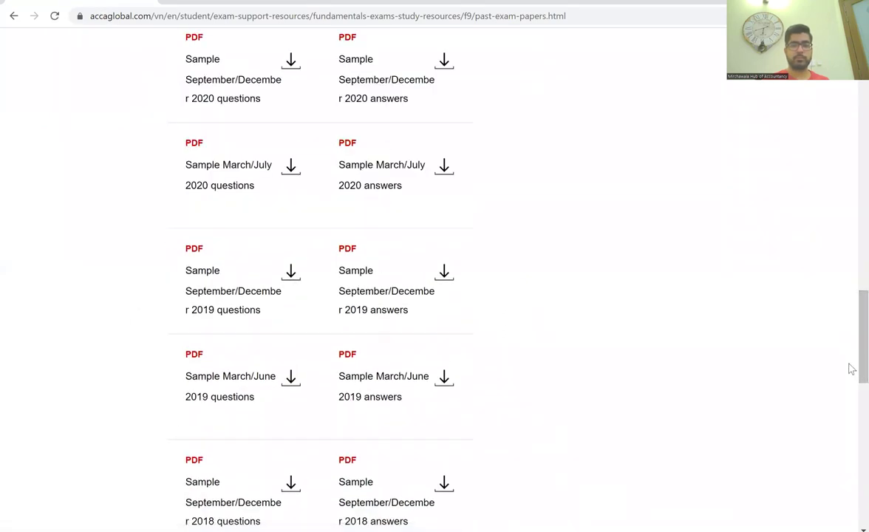
{"action": "scroll", "coordinate": [852, 412], "scroll_direction": "down", "scroll_amount": 5}
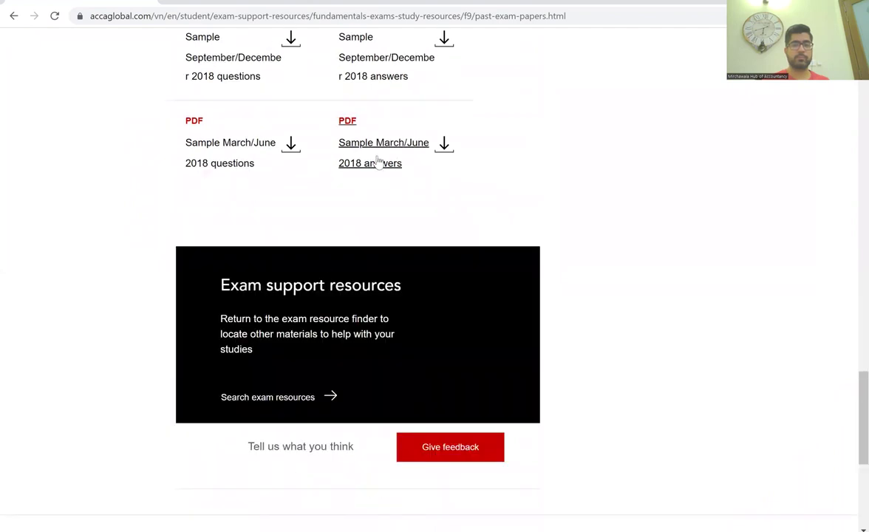
{"action": "left_click", "coordinate": [237, 156]}
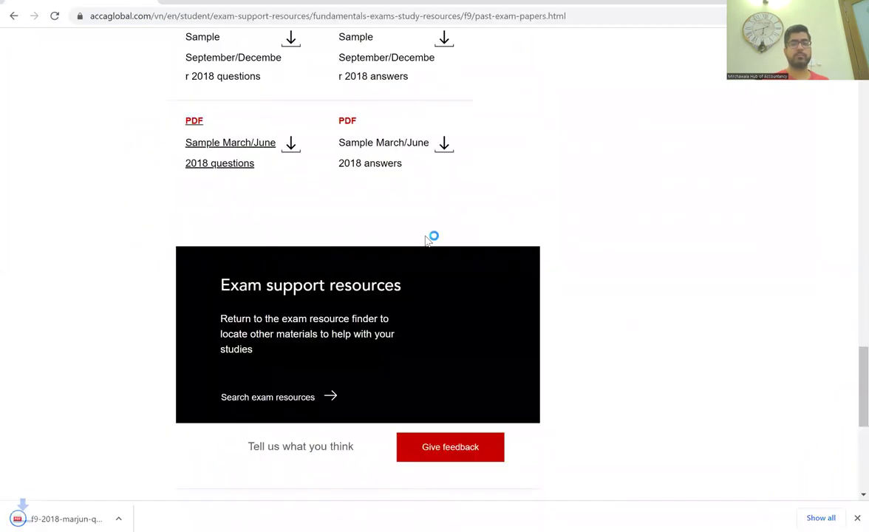
{"action": "left_click", "coordinate": [70, 519]}
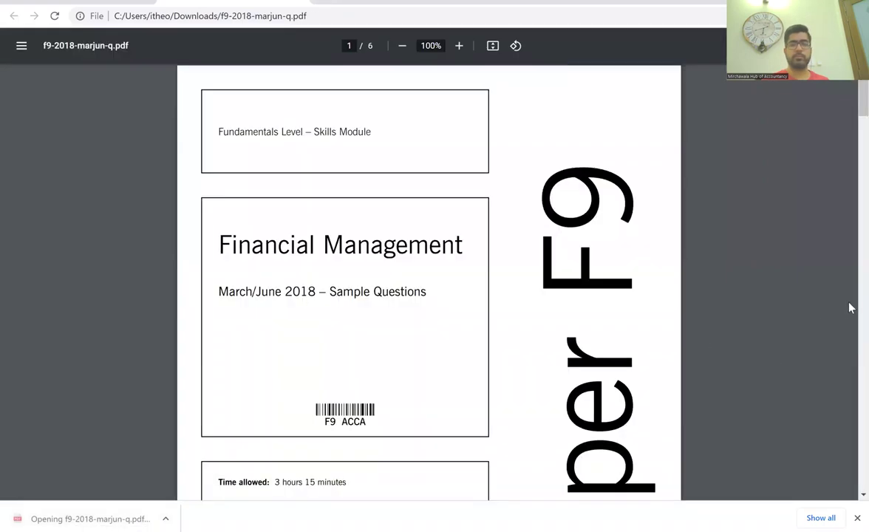
Step: Find the Present Value Table on page 5 of f9-2018-marjun-q.pdf to read the 3% factors, and switch back to Excel
{"action": "scroll", "coordinate": [850, 306], "scroll_direction": "down", "scroll_amount": 10}
{"action": "scroll", "coordinate": [849, 251], "scroll_direction": "down", "scroll_amount": 10}
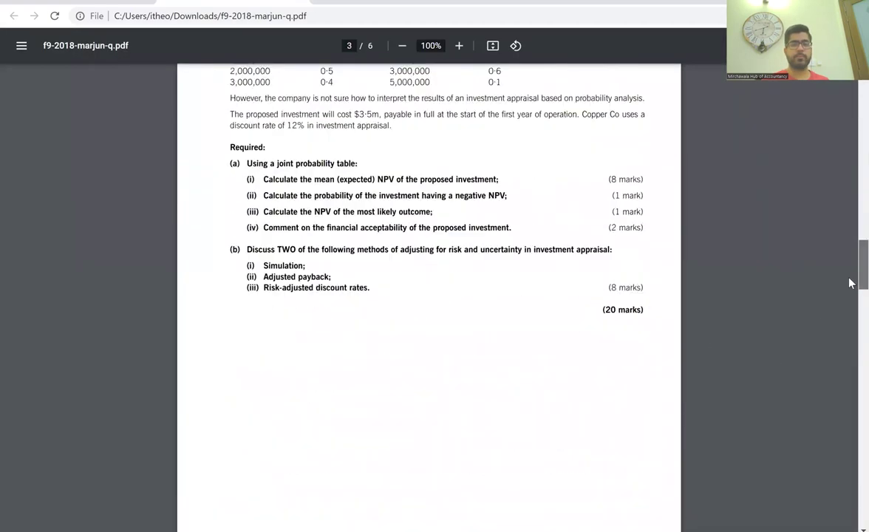
{"action": "scroll", "coordinate": [850, 306], "scroll_direction": "down", "scroll_amount": 10}
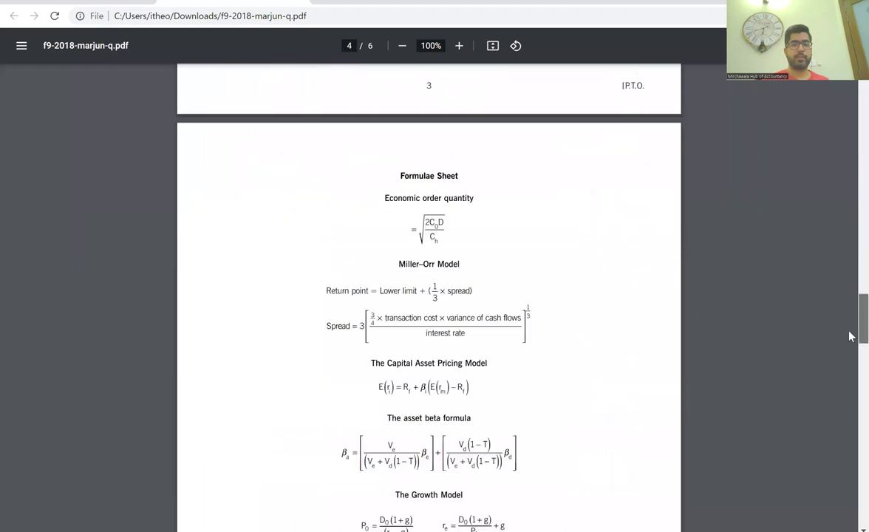
{"action": "scroll", "coordinate": [850, 395], "scroll_direction": "down", "scroll_amount": 5}
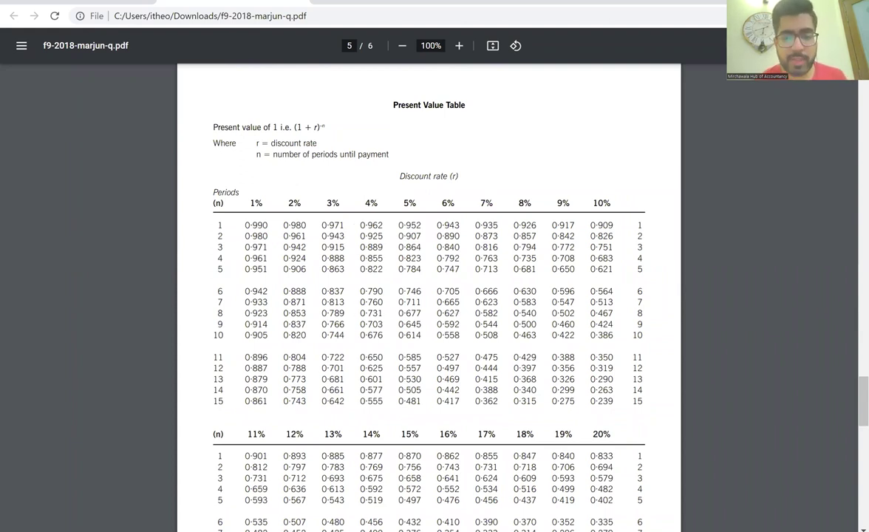
{"action": "key", "text": "alt+Tab"}
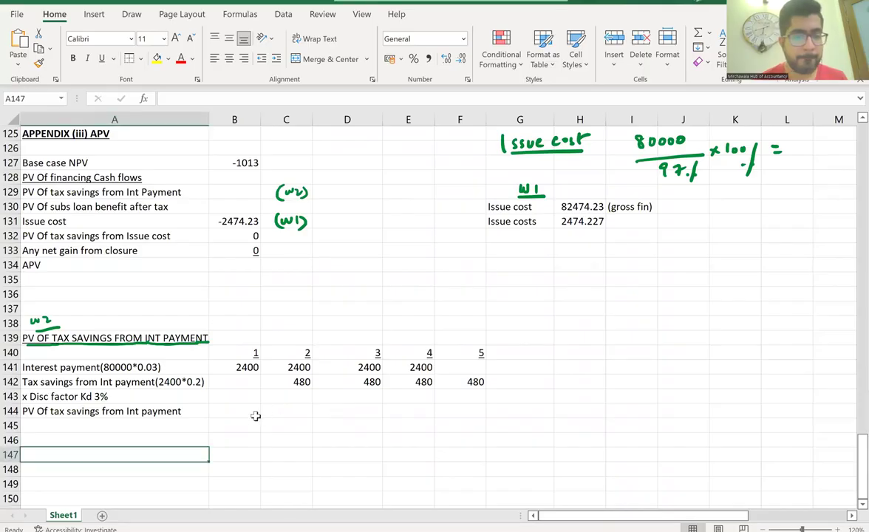
{"action": "left_click", "coordinate": [253, 412]}
{"action": "type", "text": "0"}
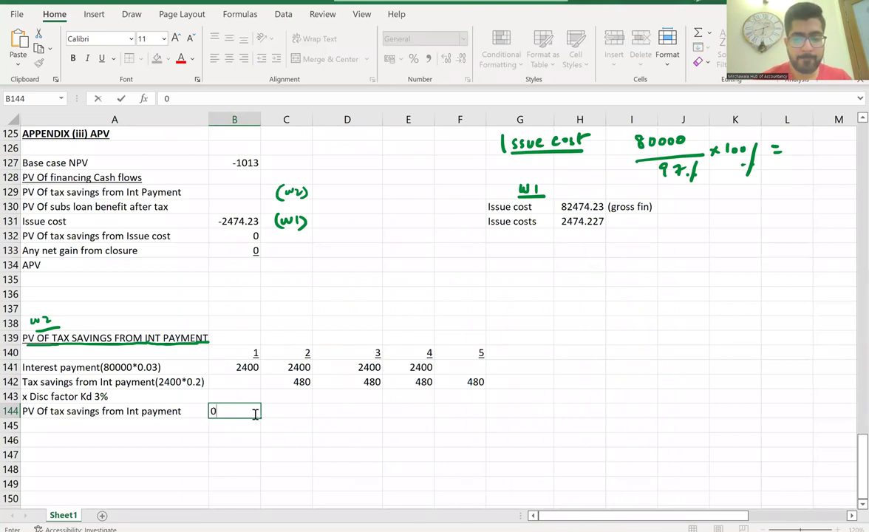
{"action": "type", "text": ".971"}
{"action": "key", "text": "Tab"}
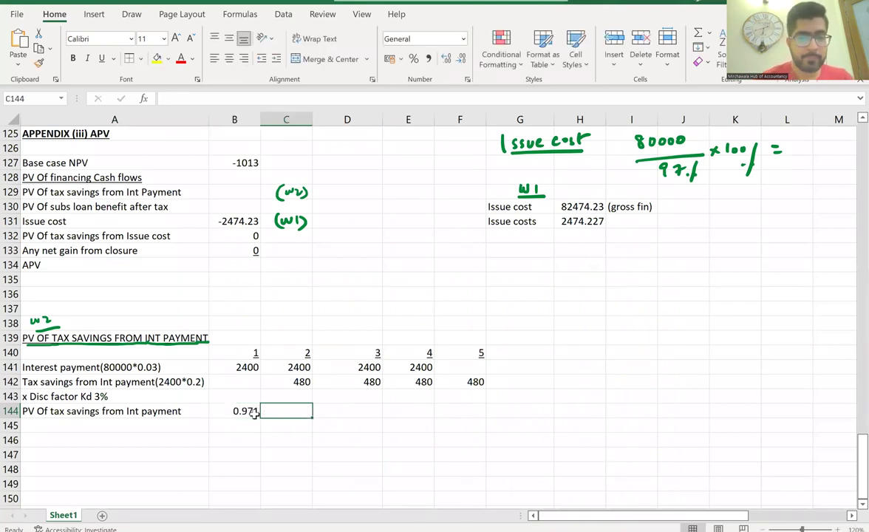
Step: Enter the 3% discount factors for years 1 and 2: 0.971 in B143 and 0.943 in C143
{"action": "left_click", "coordinate": [252, 395]}
{"action": "type", "text": "0.971"}
{"action": "key", "text": "Tab"}
{"action": "type", "text": "0"}
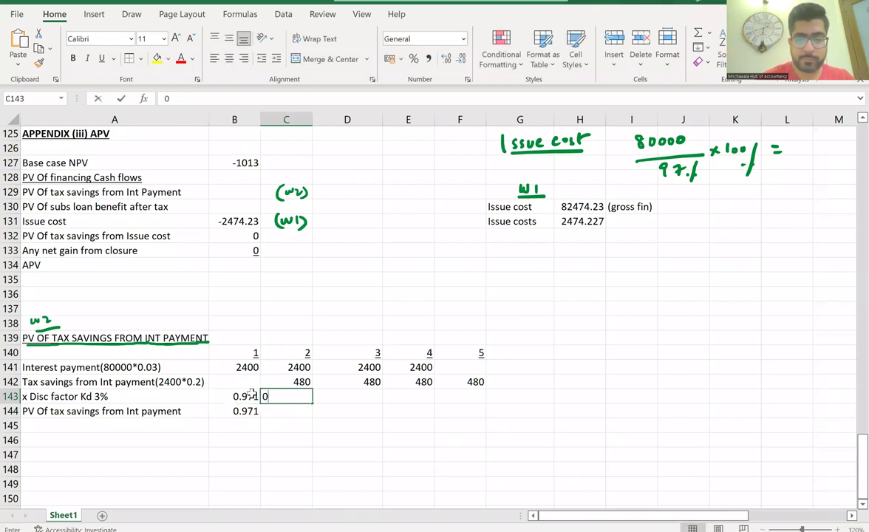
{"action": "type", "text": ".943"}
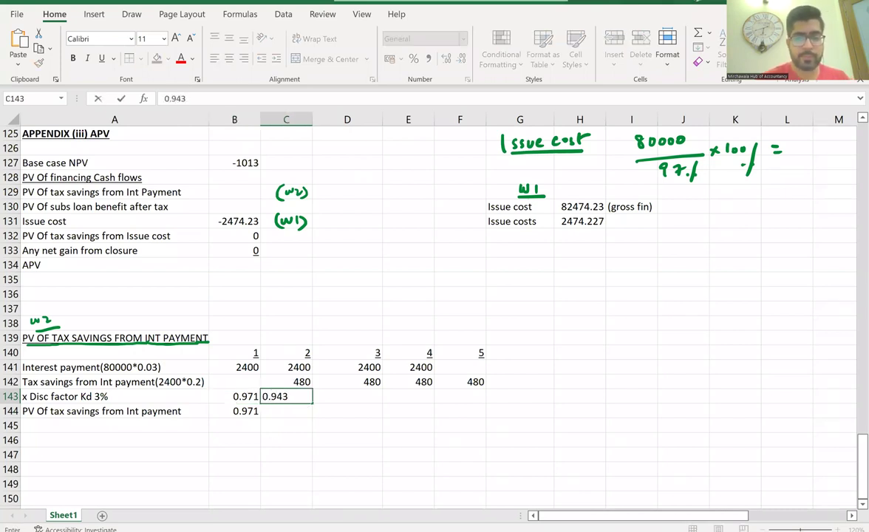
Step: Recheck the Present Value Table in Chrome, return to Excel and enter 0.915, 0.888 and 0.863 in D143:F143
{"action": "mouse_move", "coordinate": [296, 531]}
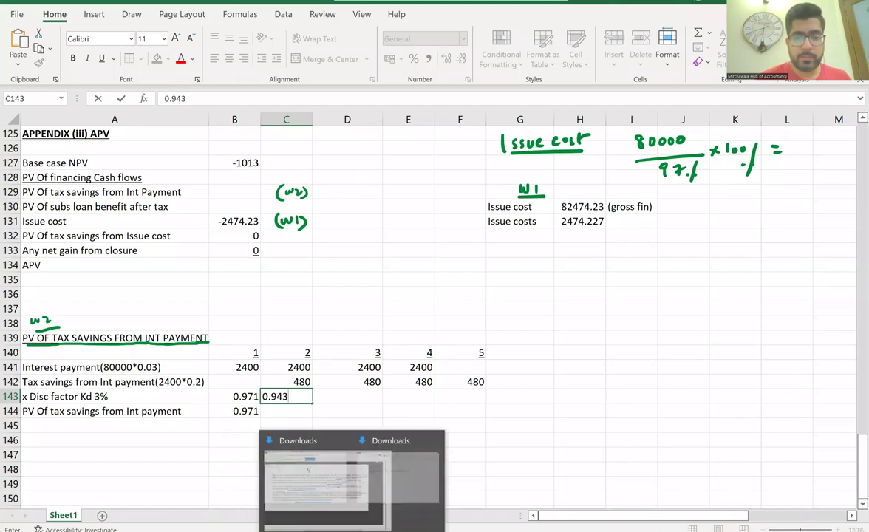
{"action": "left_click", "coordinate": [325, 531]}
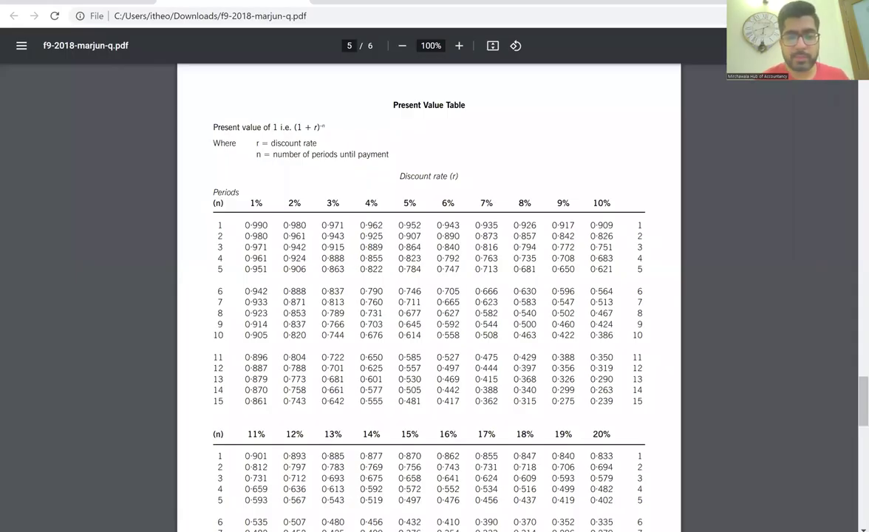
{"action": "key", "text": "alt+Tab"}
{"action": "left_click", "coordinate": [357, 399]}
{"action": "type", "text": "0.915"}
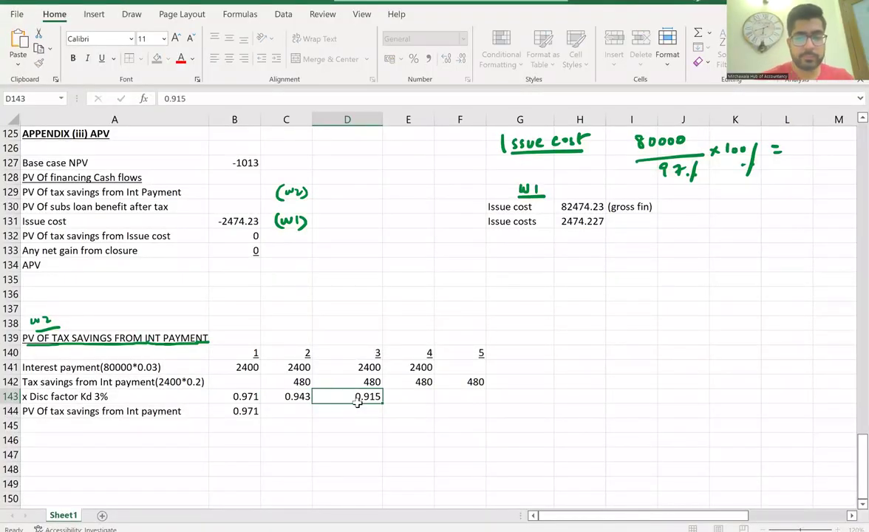
{"action": "key", "text": "Tab"}
{"action": "type", "text": "0.888"}
{"action": "key", "text": "Tab"}
{"action": "type", "text": "0.863"}
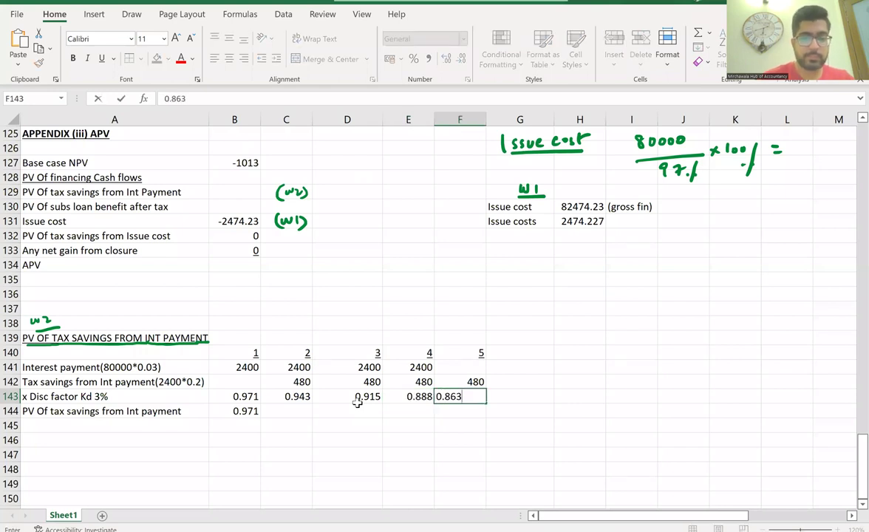
{"action": "left_click", "coordinate": [349, 439]}
Step: Clear B144 and multiply tax savings by discount factors, entering =B142*B143 in B144 and =C142*C143 in C144
{"action": "left_click", "coordinate": [249, 410]}
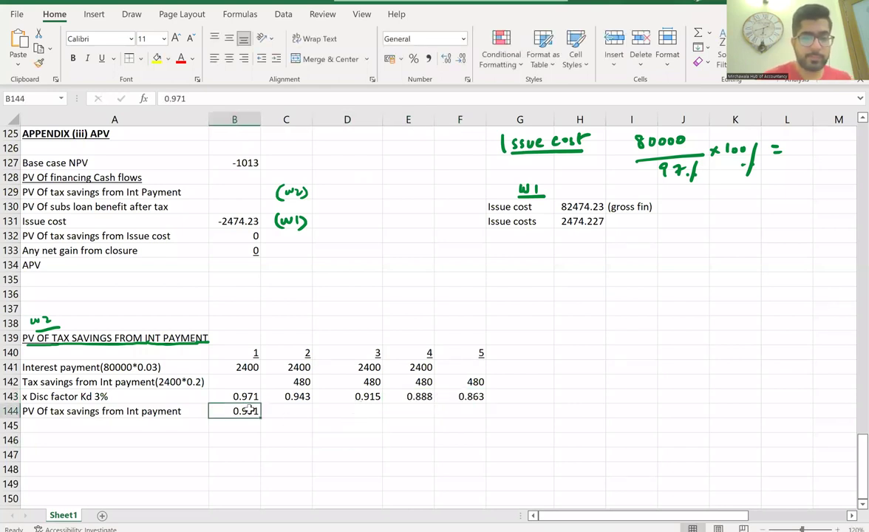
{"action": "key", "text": "Delete"}
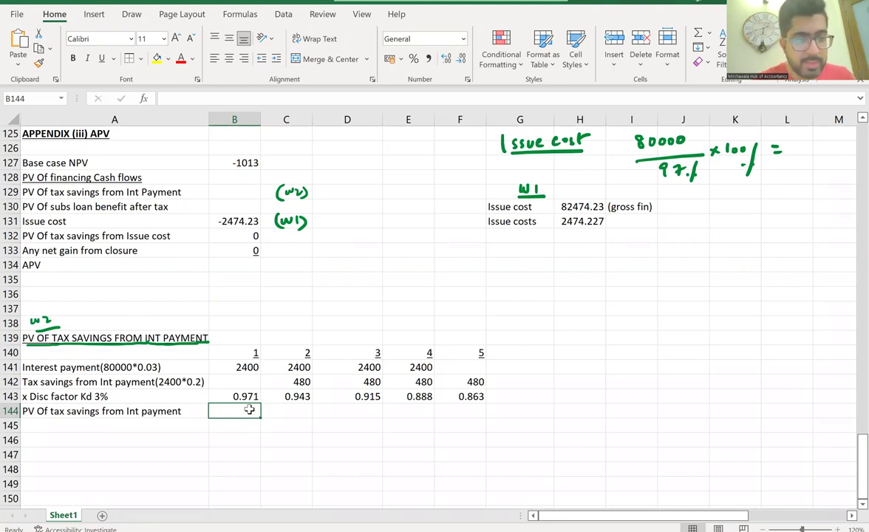
{"action": "type", "text": "=B142*B143"}
{"action": "key", "text": "Tab"}
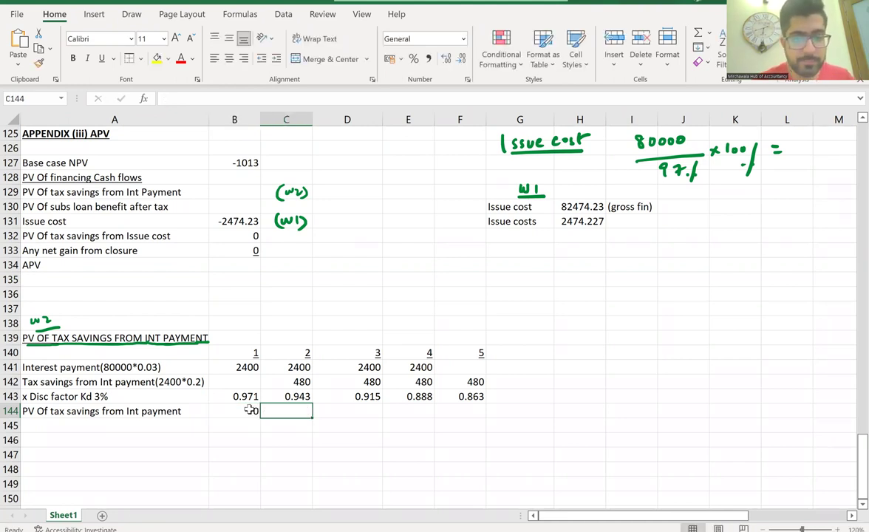
{"action": "type", "text": "="}
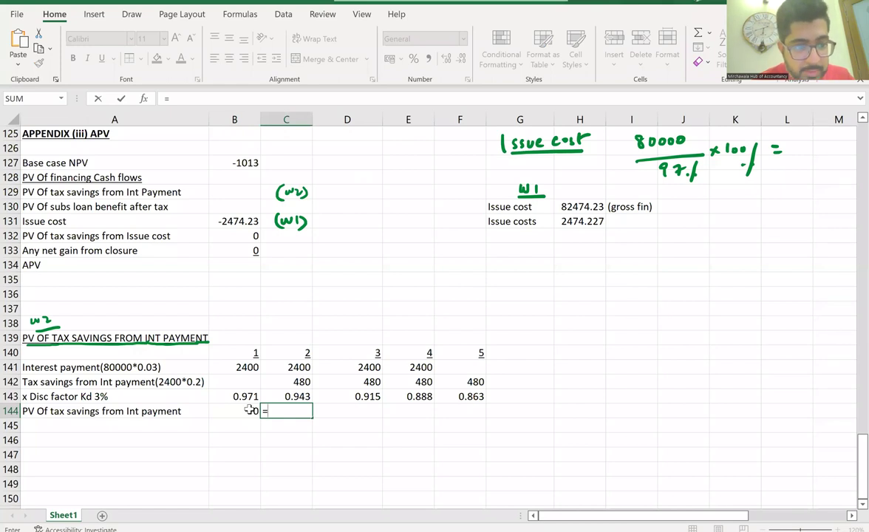
{"action": "type", "text": "c142"}
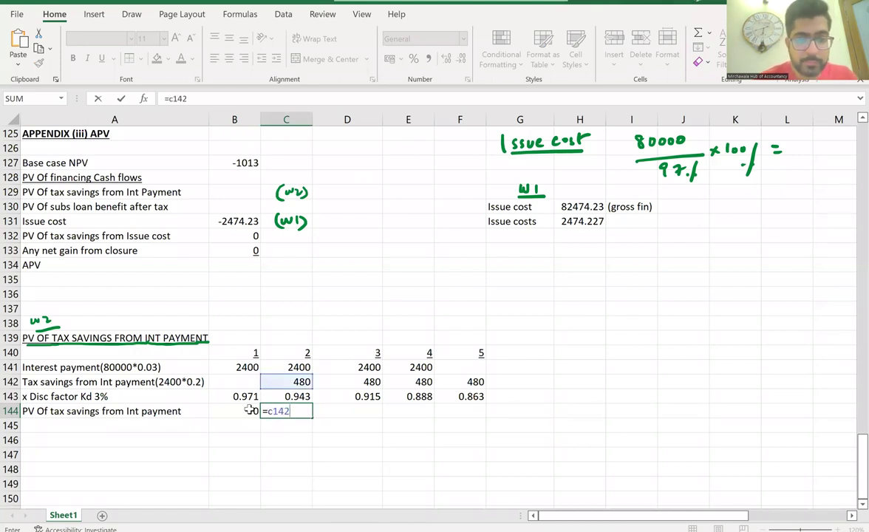
{"action": "type", "text": "*c143"}
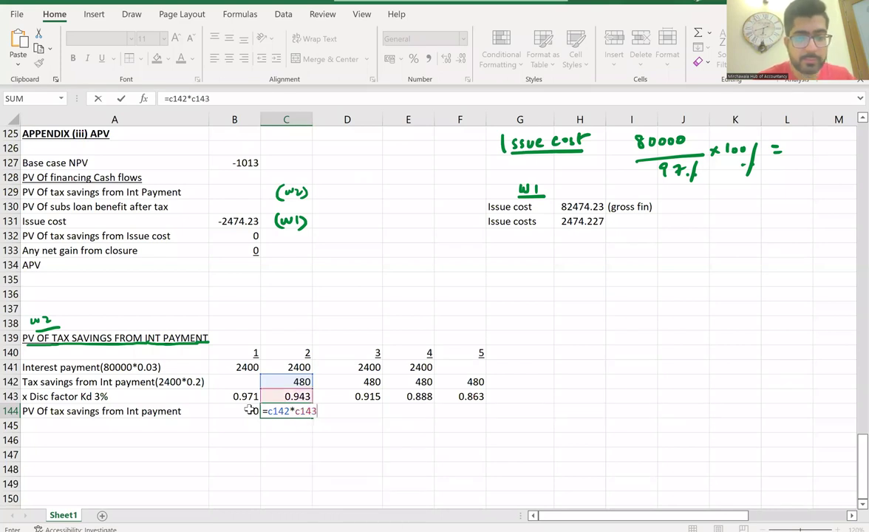
{"action": "key", "text": "Return"}
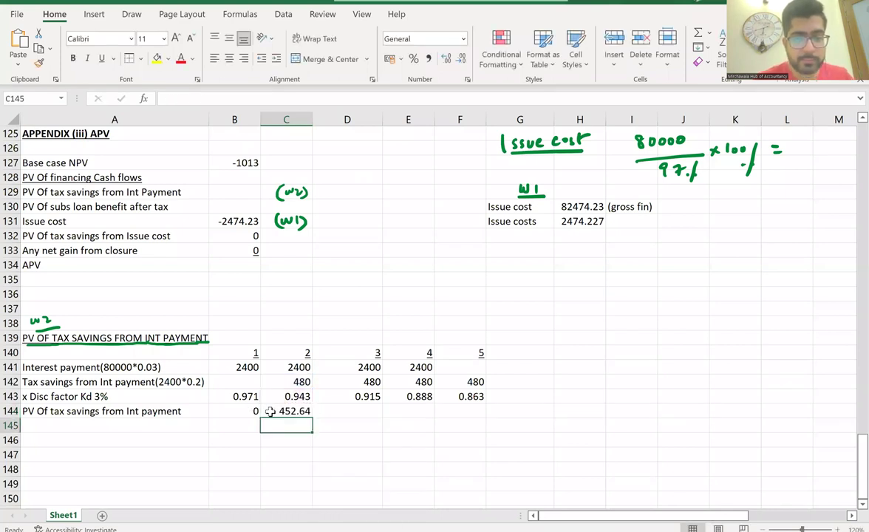
Step: Fill the C144 present value formula across to F144 for years 3 to 5
{"action": "left_click", "coordinate": [302, 413]}
{"action": "left_click_drag", "start_coordinate": [310, 418], "coordinate": [480, 412]}
{"action": "left_click", "coordinate": [470, 411]}
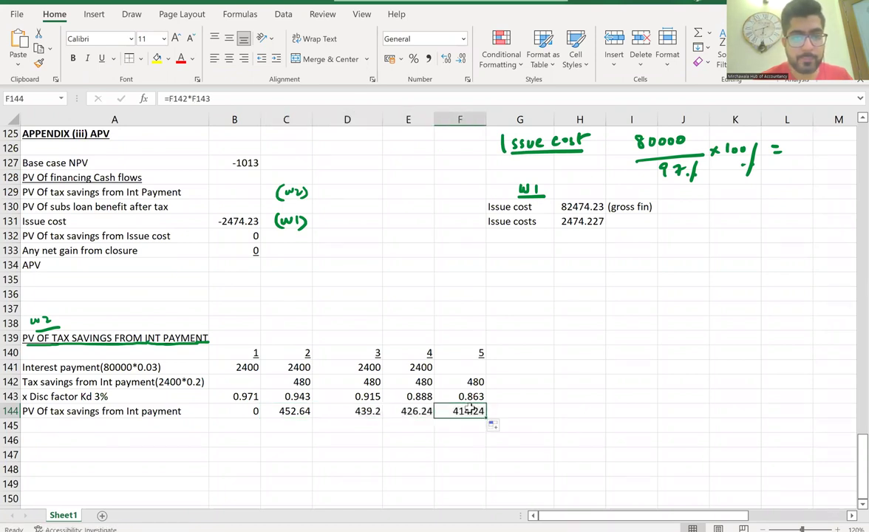
{"action": "left_click", "coordinate": [336, 454]}
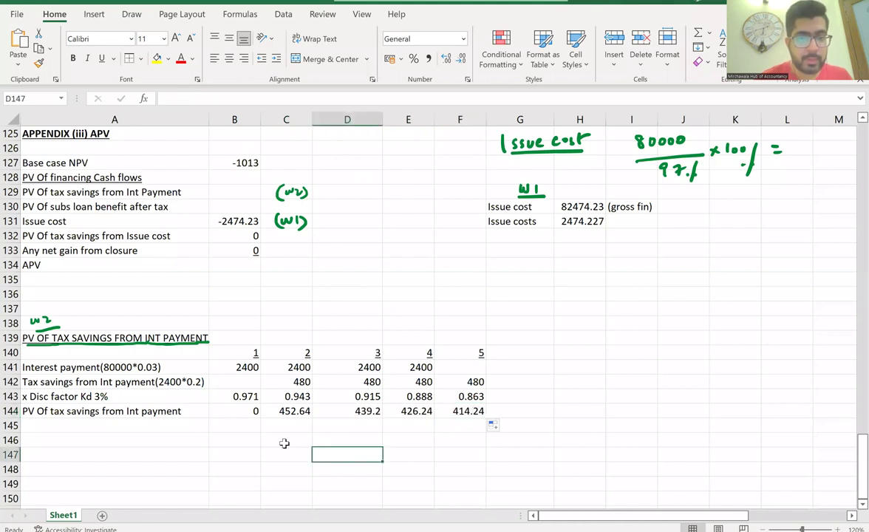
Step: Total the present values of the interest tax savings in C146 with a SUM of C144:F144
{"action": "left_click", "coordinate": [284, 442]}
{"action": "type", "text": "=s"}
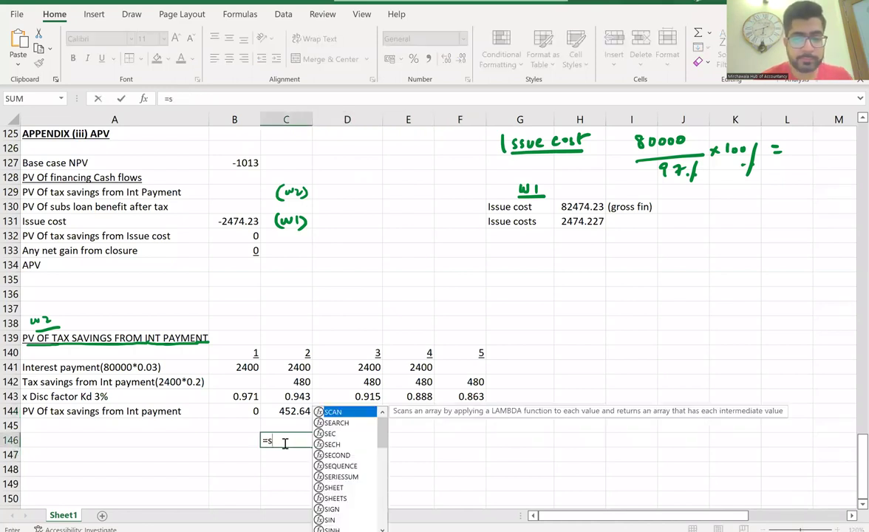
{"action": "type", "text": "um("}
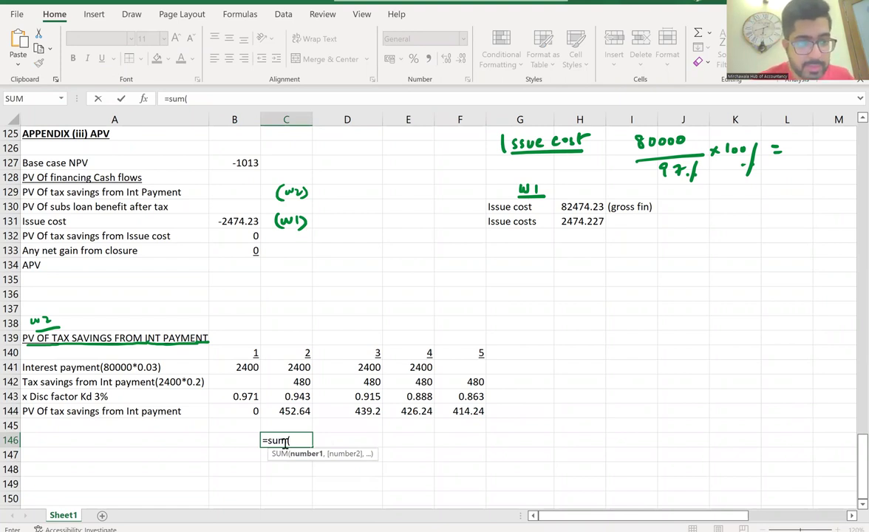
{"action": "type", "text": "c144"}
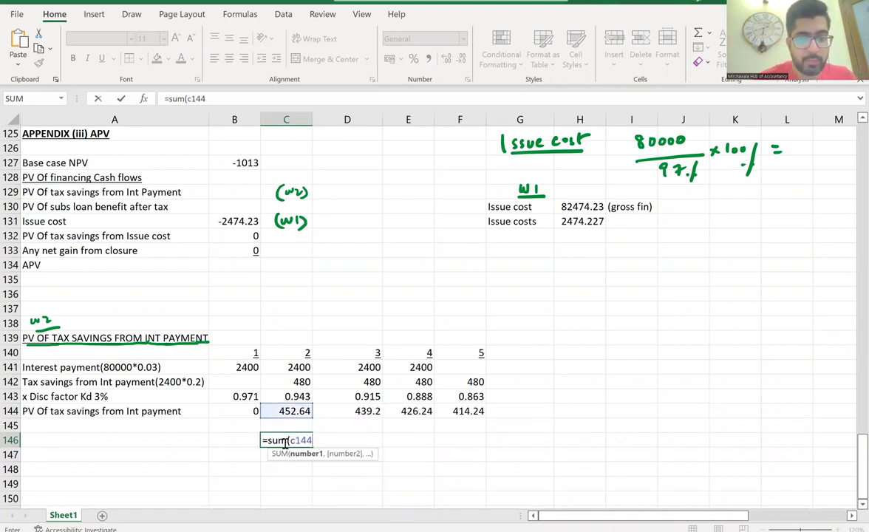
{"action": "type", "text": ":c148"}
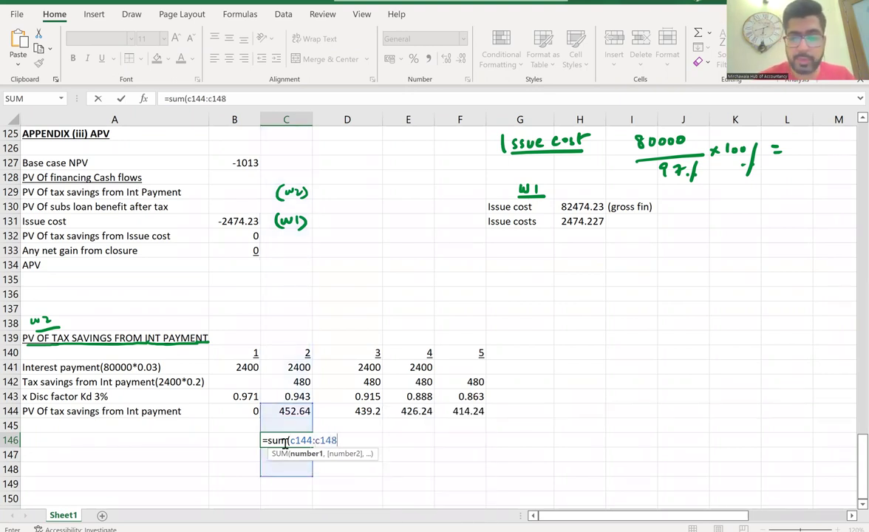
{"action": "key", "text": "BackSpace"}
{"action": "key", "text": "BackSpace"}
{"action": "key", "text": "BackSpace"}
{"action": "key", "text": "BackSpace"}
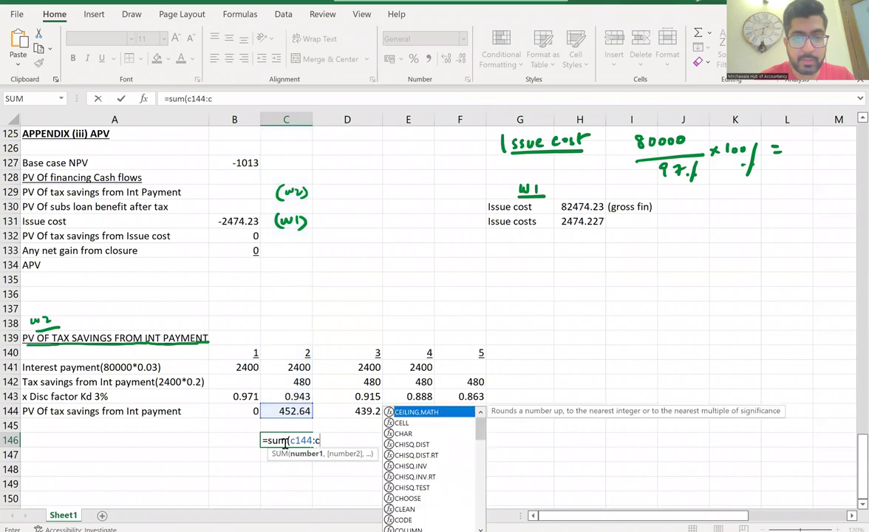
{"action": "type", "text": "f148"}
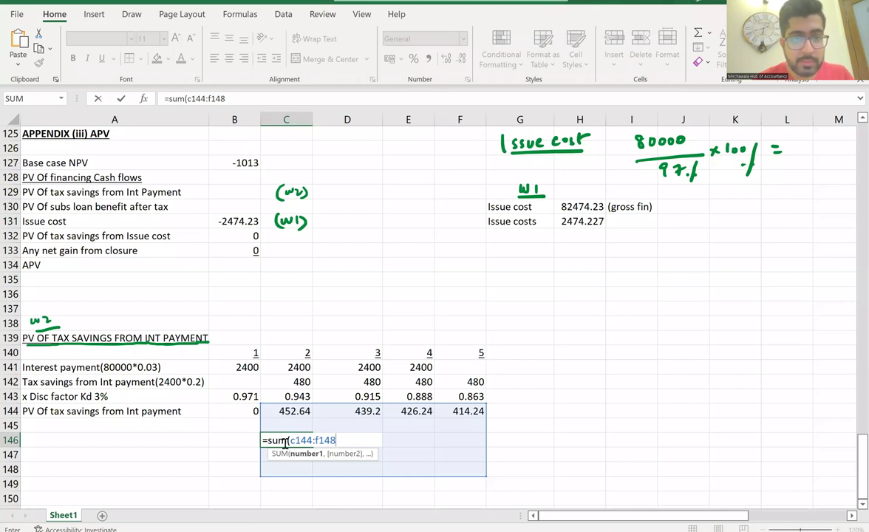
{"action": "left_click", "coordinate": [309, 442]}
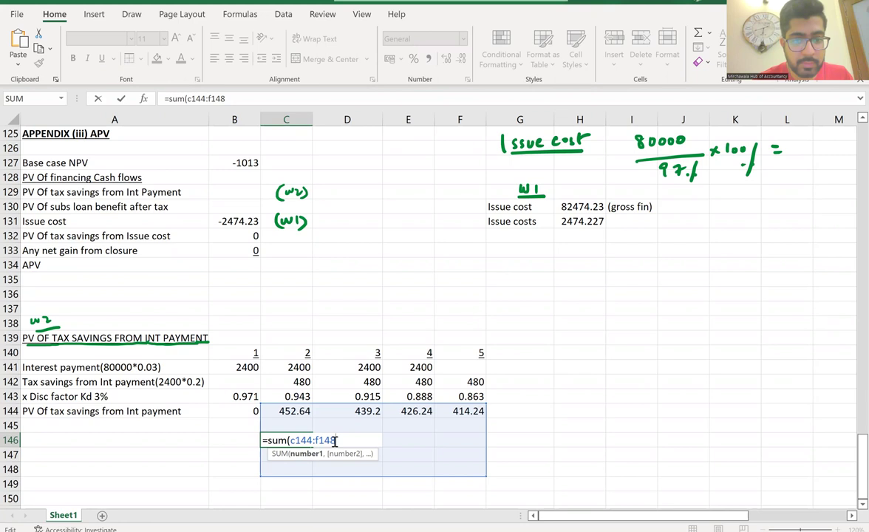
{"action": "key", "text": "BackSpace"}
{"action": "type", "text": "4"}
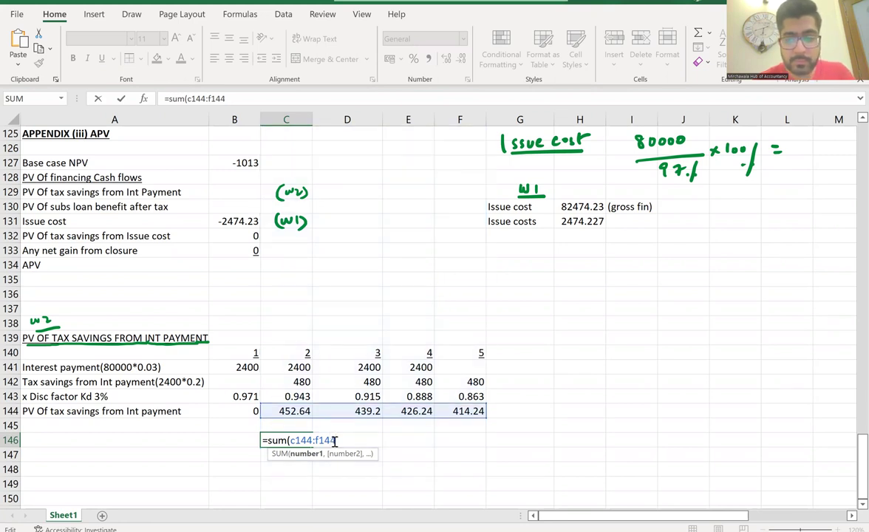
{"action": "key", "text": "Return"}
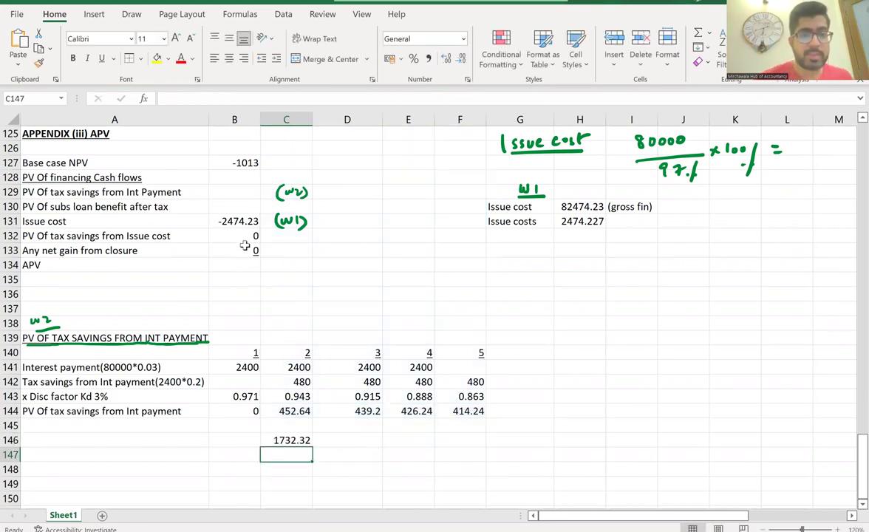
Step: Enter 1732 in B129 as the PV of tax savings from interest payment
{"action": "left_click", "coordinate": [234, 194]}
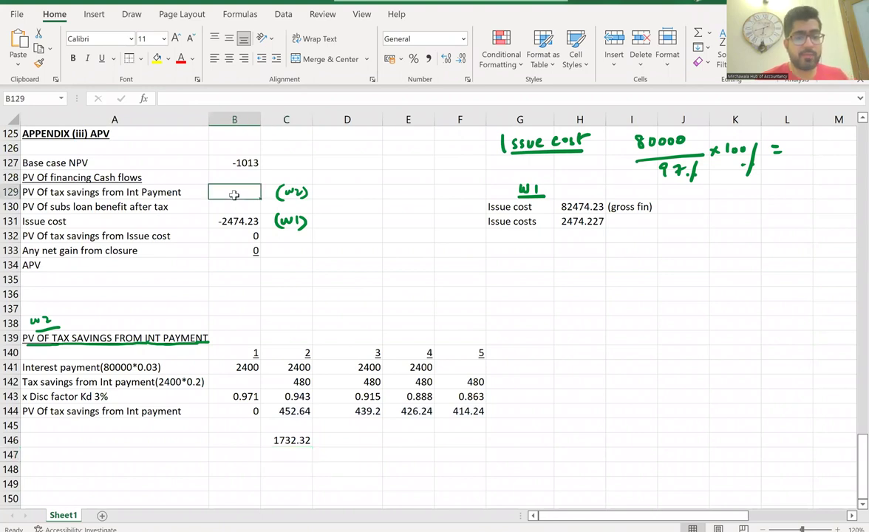
{"action": "type", "text": "1732"}
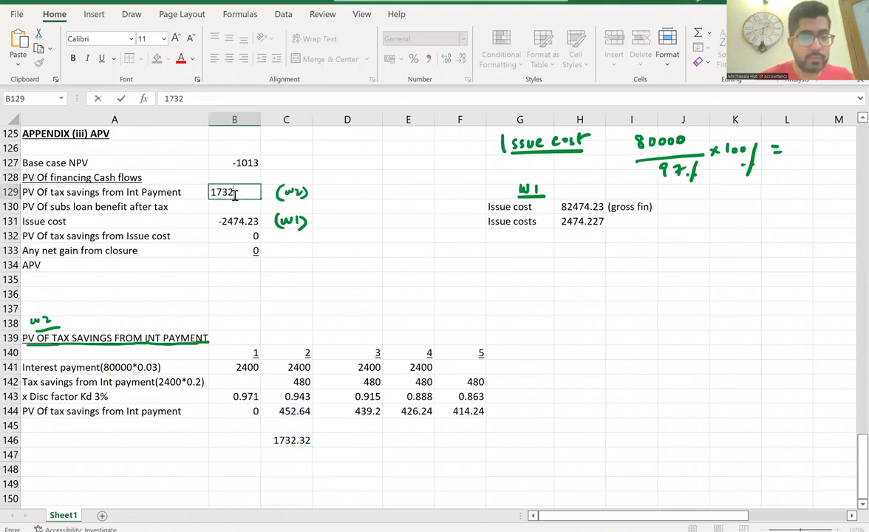
{"action": "key", "text": "Return"}
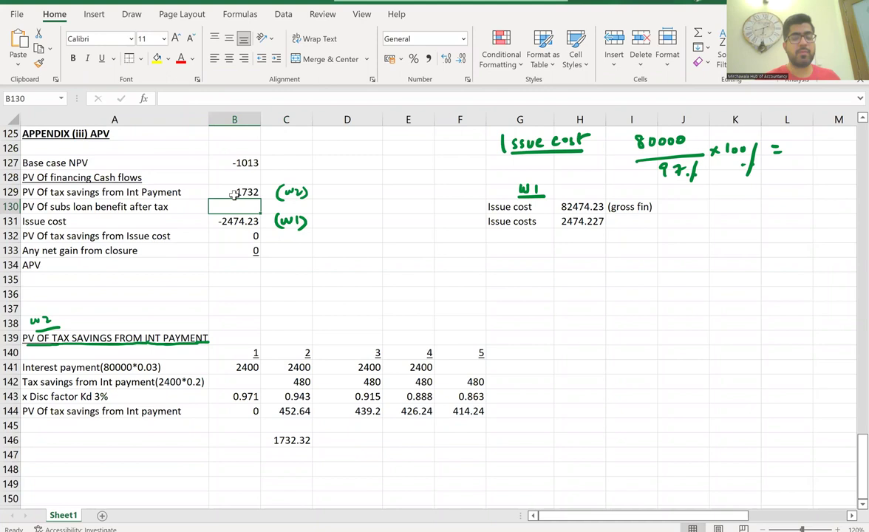
{"action": "left_click", "coordinate": [241, 309]}
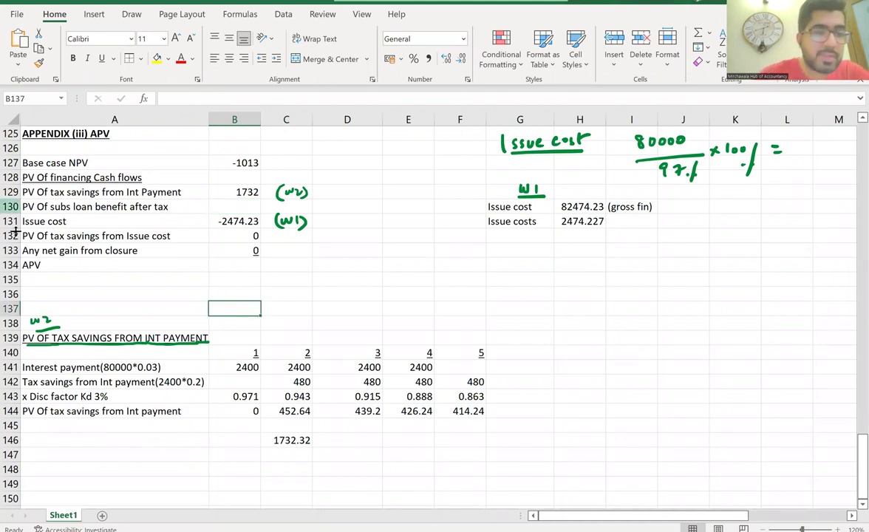
Step: Draw another ink underline beneath the W2 heading and fill the whole working, A139:F146, with yellow
{"action": "left_click_drag", "start_coordinate": [133, 342], "coordinate": [214, 341]}
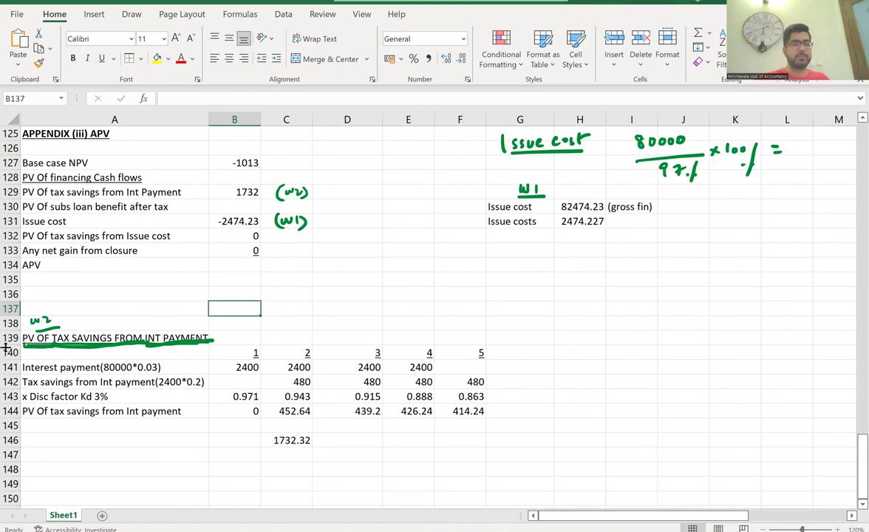
{"action": "left_click", "coordinate": [43, 338]}
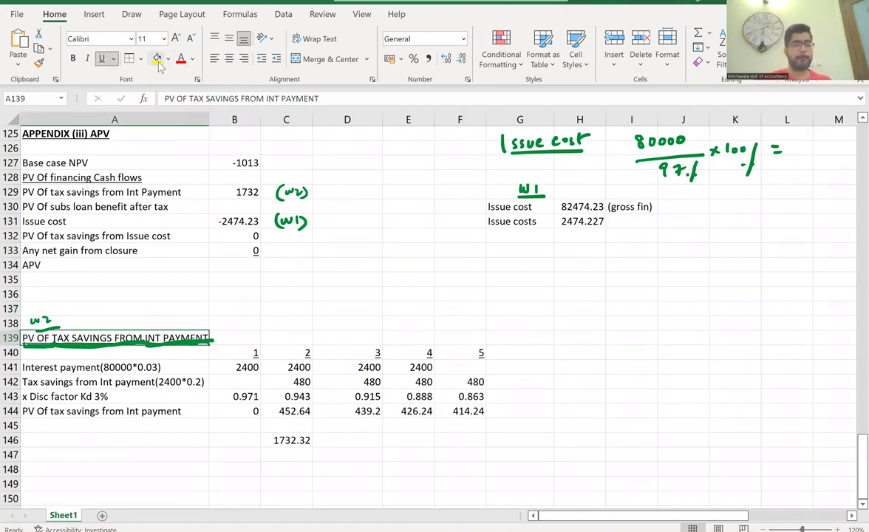
{"action": "key", "text": "shift+Right"}
{"action": "key", "text": "shift+Right"}
{"action": "key", "text": "shift+Right"}
{"action": "key", "text": "shift+Right"}
{"action": "key", "text": "shift+Right"}
{"action": "key", "text": "shift+Down"}
{"action": "key", "text": "shift+Down"}
{"action": "key", "text": "shift+Down"}
{"action": "key", "text": "shift+Down"}
{"action": "key", "text": "shift+Down"}
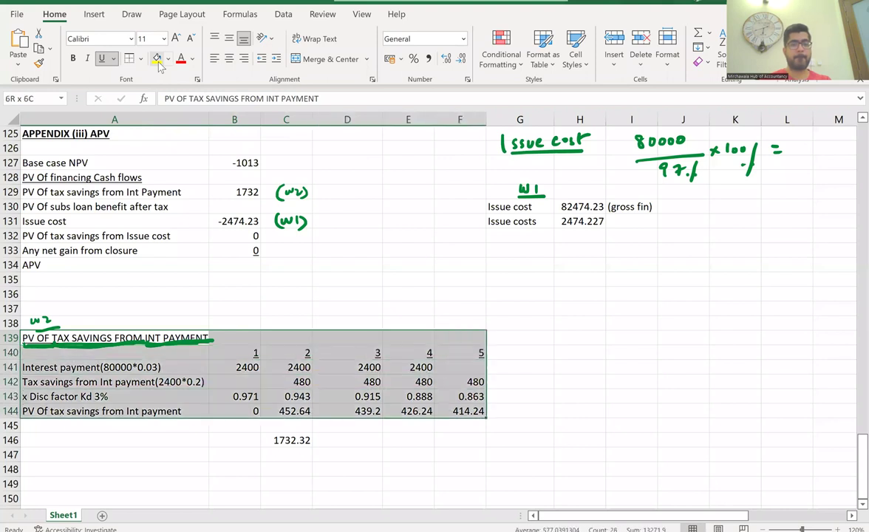
{"action": "key", "text": "shift+Down"}
{"action": "key", "text": "shift+Down"}
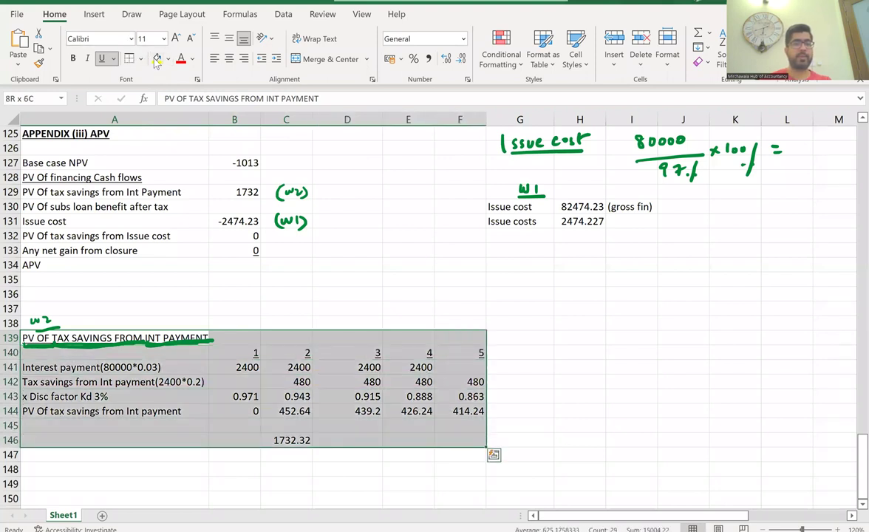
{"action": "left_click", "coordinate": [157, 60]}
{"action": "left_click", "coordinate": [536, 320]}
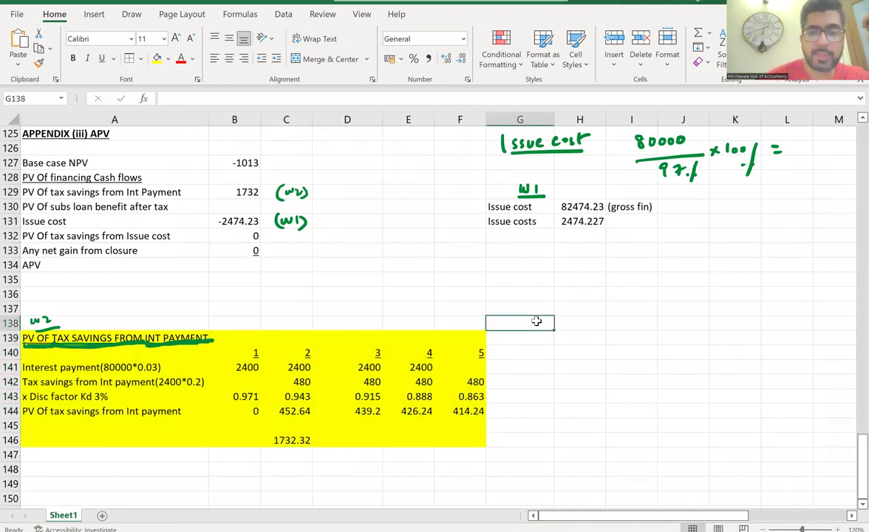
Step: Enter the heading PV OF SUBSIDISED LOAN BENEFIT AFTER TAX in G135 and underline it across G135:J135
{"action": "left_click", "coordinate": [546, 278]}
{"action": "type", "text": "P"}
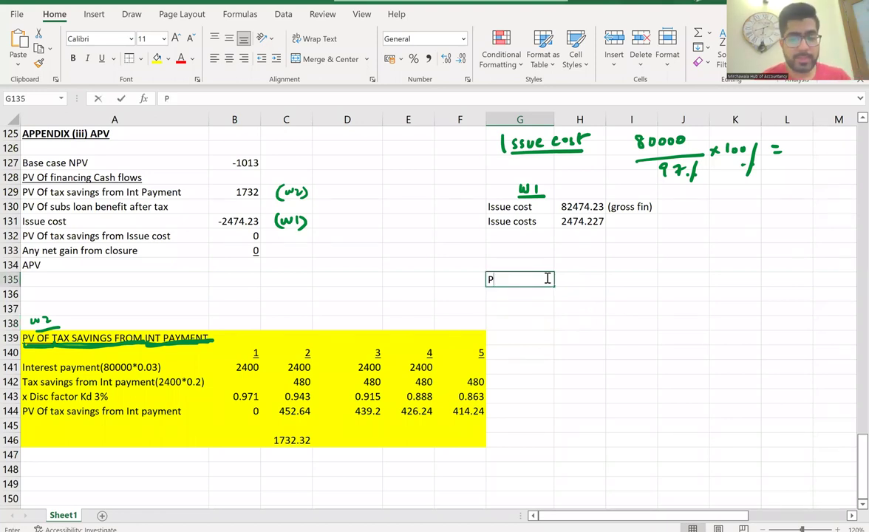
{"action": "type", "text": "V OF S"}
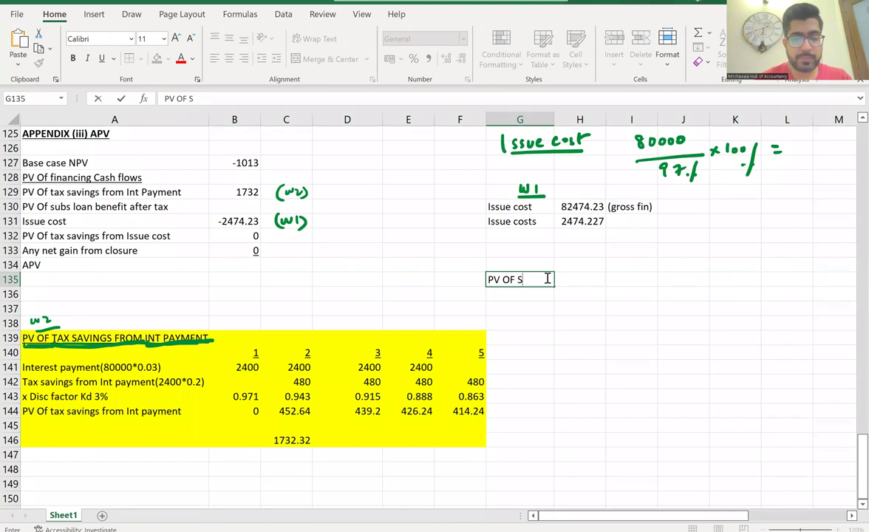
{"action": "type", "text": "UBSIDIS"}
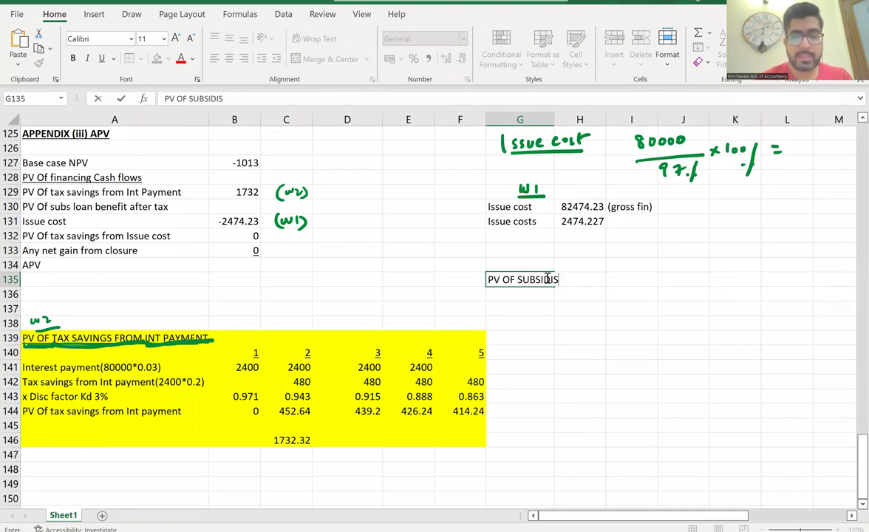
{"action": "type", "text": "ED L"}
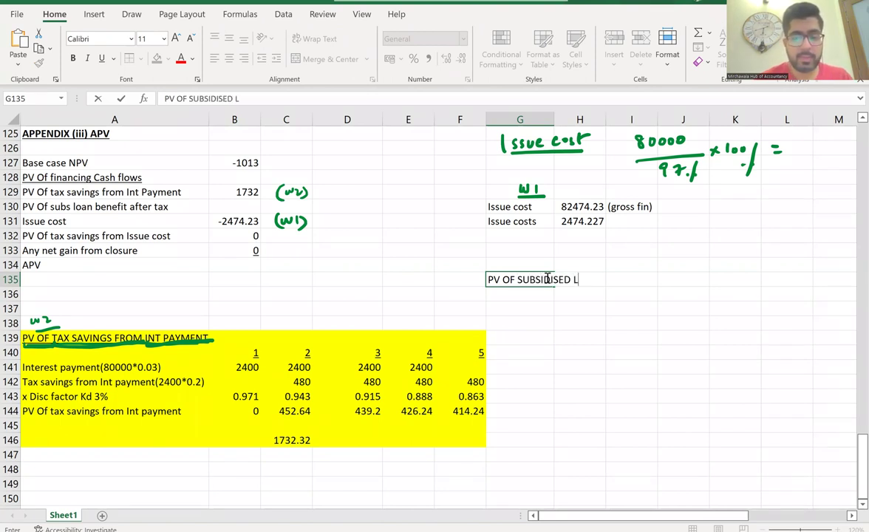
{"action": "type", "text": "OAN BENEF"}
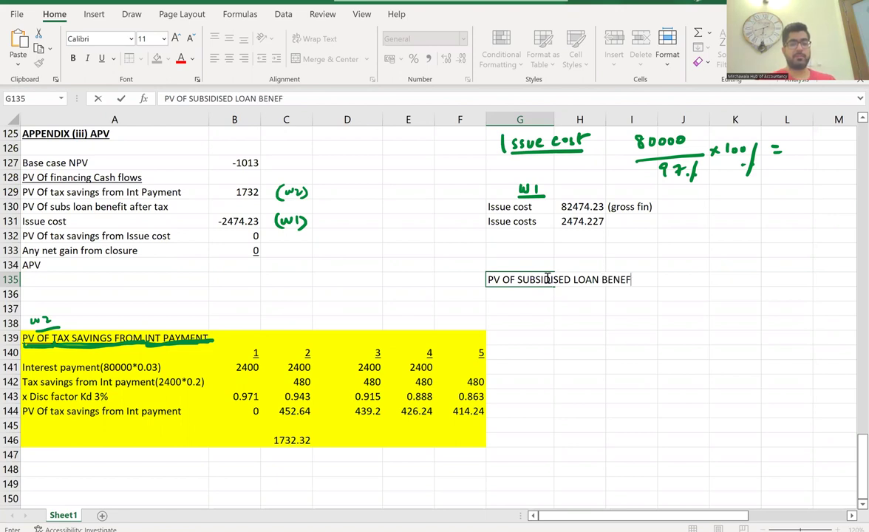
{"action": "type", "text": "IT AFTER TAX"}
{"action": "left_click", "coordinate": [568, 310]}
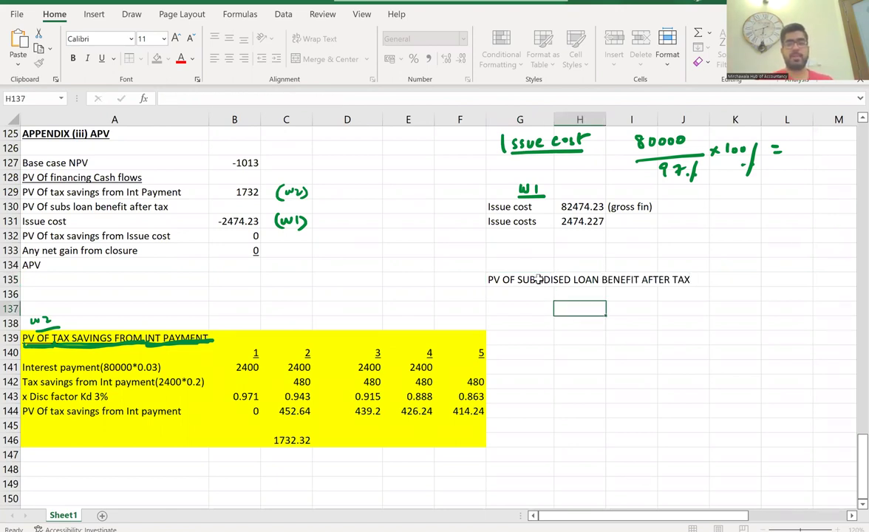
{"action": "left_click", "coordinate": [539, 279]}
{"action": "left_click_drag", "start_coordinate": [538, 278], "coordinate": [687, 280]}
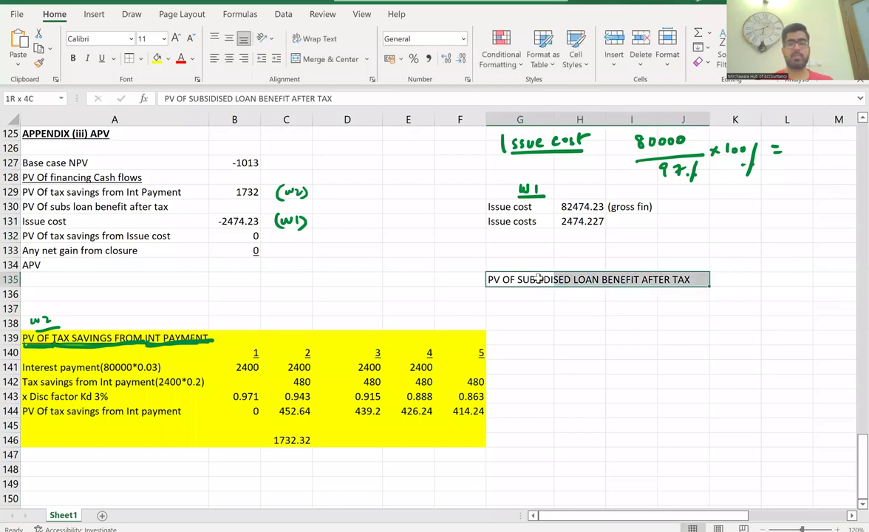
{"action": "left_click", "coordinate": [102, 59]}
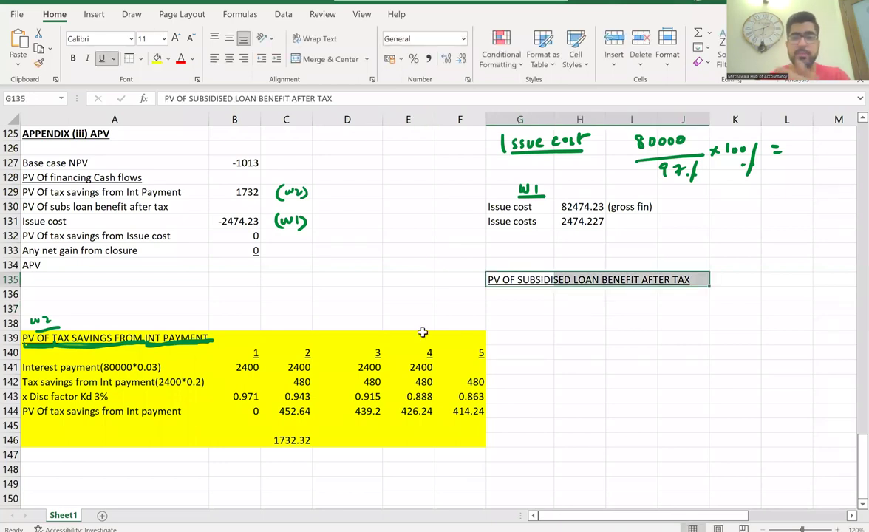
Step: Widen column G to make room for the row labels of the new working
{"action": "key", "text": "Down"}
{"action": "key", "text": "Down"}
{"action": "key", "text": "Down"}
{"action": "key", "text": "Down"}
{"action": "key", "text": "Down"}
{"action": "key", "text": "Down"}
{"action": "key", "text": "Down"}
{"action": "key", "text": "Down"}
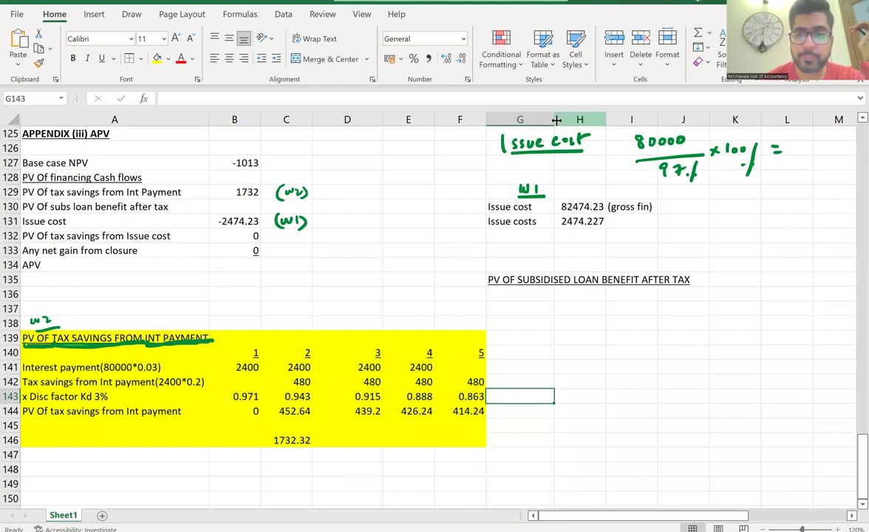
{"action": "left_click_drag", "start_coordinate": [554, 119], "coordinate": [608, 120]}
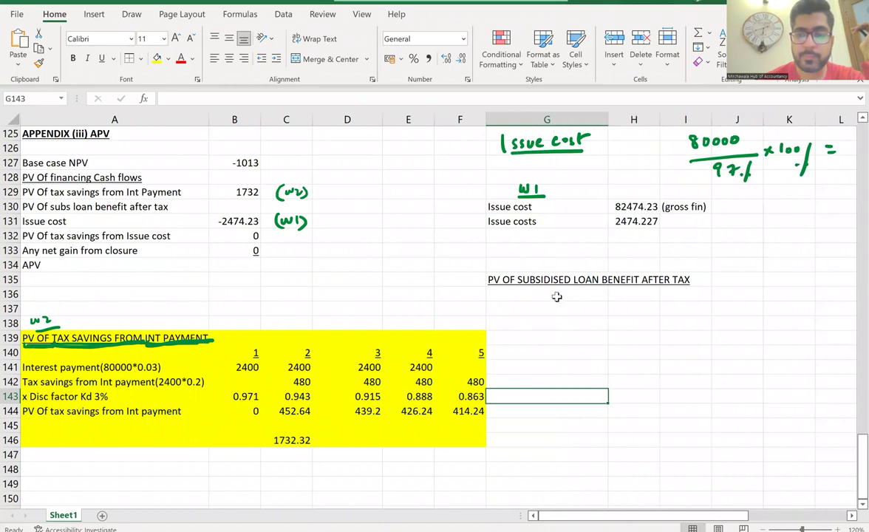
Step: Draw an ink line above SUBSIDISED LOAN BENEFIT in the heading and enter the label Subs loan benefit in G137
{"action": "left_click", "coordinate": [552, 308]}
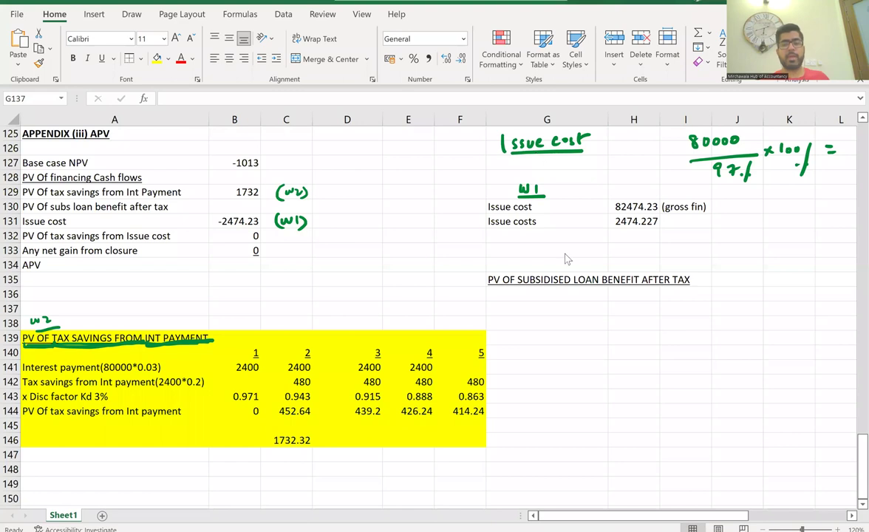
{"action": "left_click", "coordinate": [573, 296]}
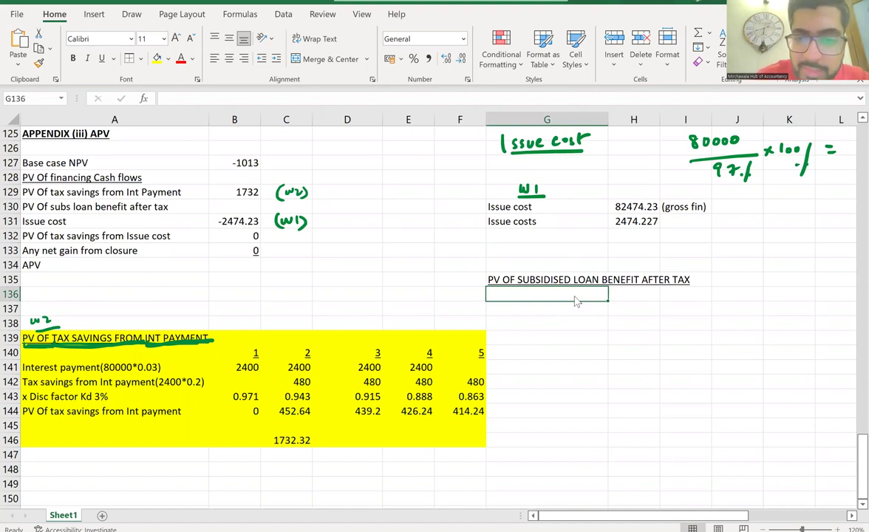
{"action": "left_click_drag", "start_coordinate": [518, 271], "coordinate": [639, 269]}
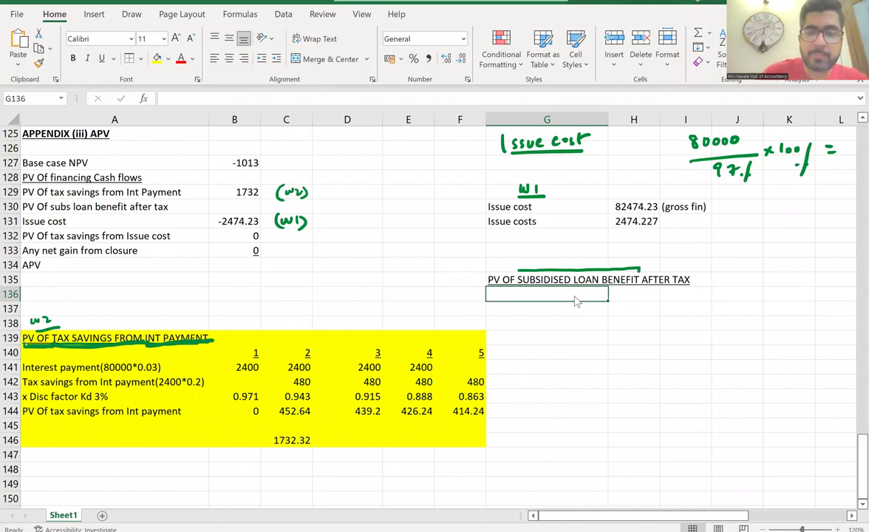
{"action": "left_click", "coordinate": [551, 307]}
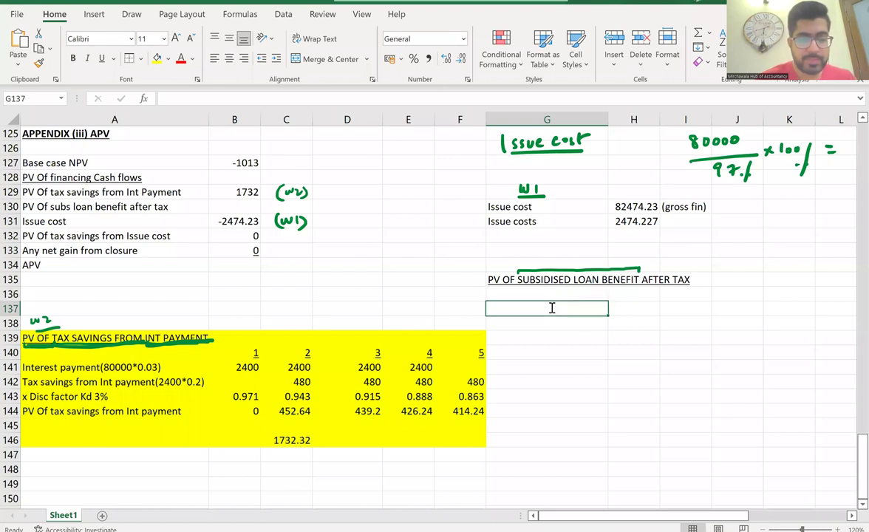
{"action": "type", "text": "Subs loan benefit"}
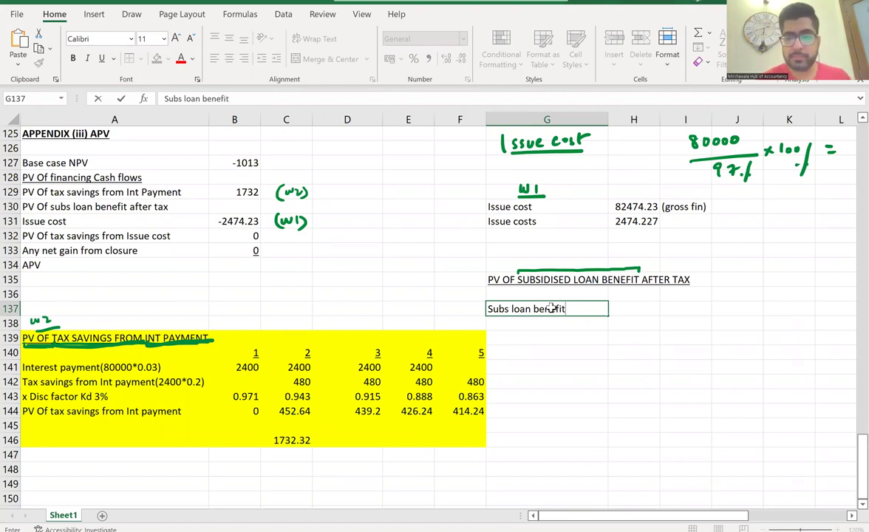
{"action": "key", "text": "Tab"}
{"action": "key", "text": "Tab"}
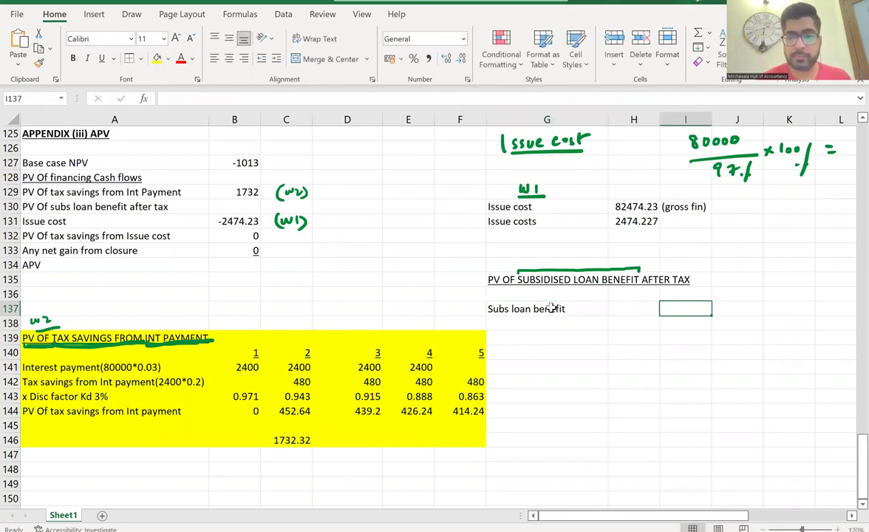
Step: Enter the year headings 1, 2, 3 and 4 in H136:K136 above the subsidised loan benefit row
{"action": "left_click", "coordinate": [625, 295]}
{"action": "type", "text": "1"}
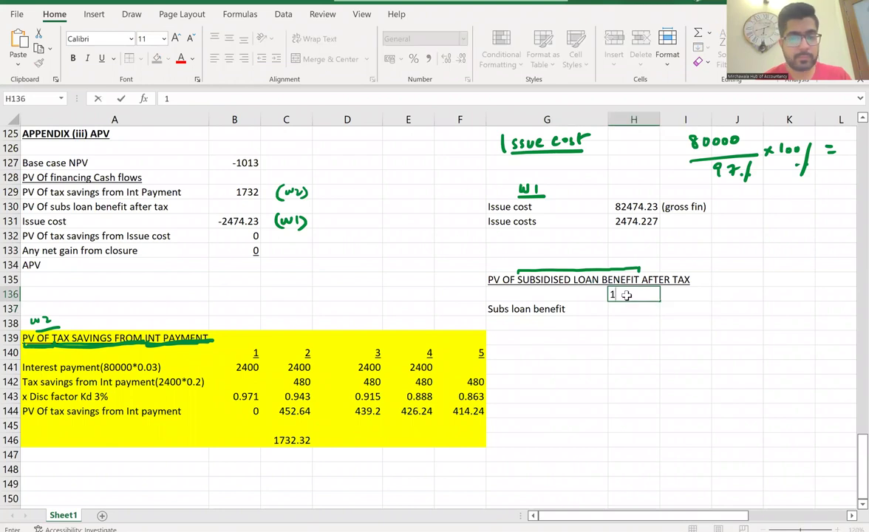
{"action": "key", "text": "Tab"}
{"action": "type", "text": "2"}
{"action": "key", "text": "Tab"}
{"action": "type", "text": "3"}
{"action": "key", "text": "Tab"}
{"action": "type", "text": "4"}
{"action": "key", "text": "Tab"}
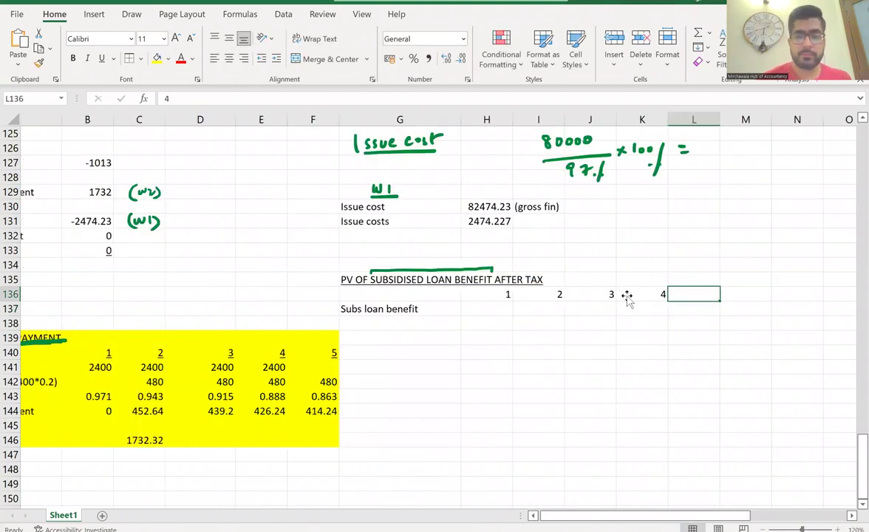
Step: Underline the year headings in H136:K136
{"action": "key", "text": "Left"}
{"action": "key", "text": "Left"}
{"action": "key", "text": "Left"}
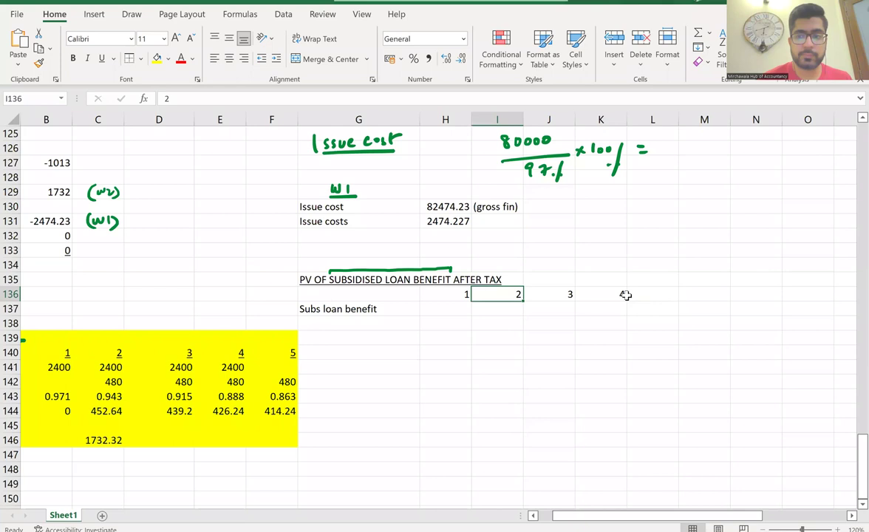
{"action": "key", "text": "Home"}
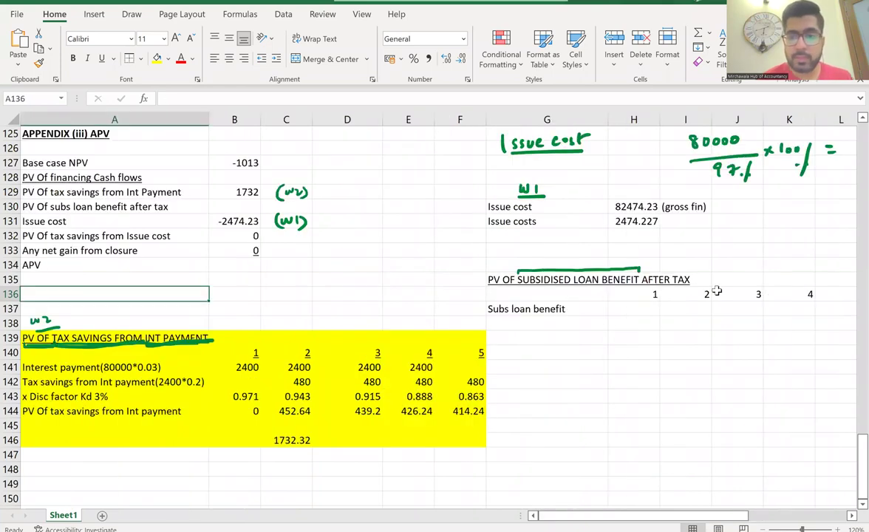
{"action": "left_click", "coordinate": [652, 294]}
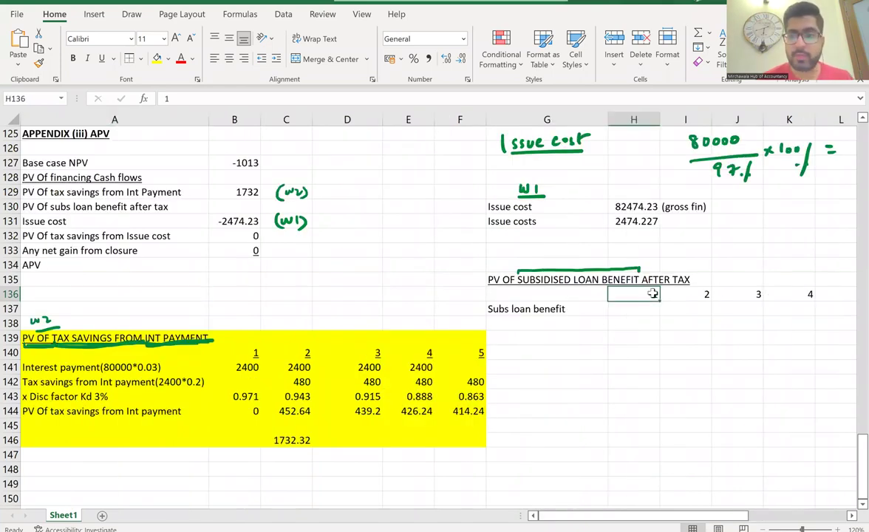
{"action": "key", "text": "shift+Right"}
{"action": "key", "text": "shift+Right"}
{"action": "key", "text": "shift+Right"}
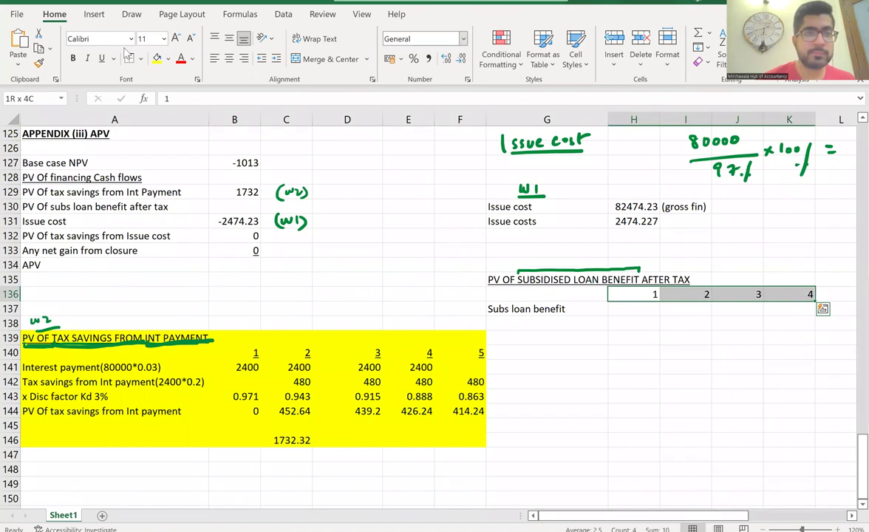
{"action": "key", "text": "ctrl+u"}
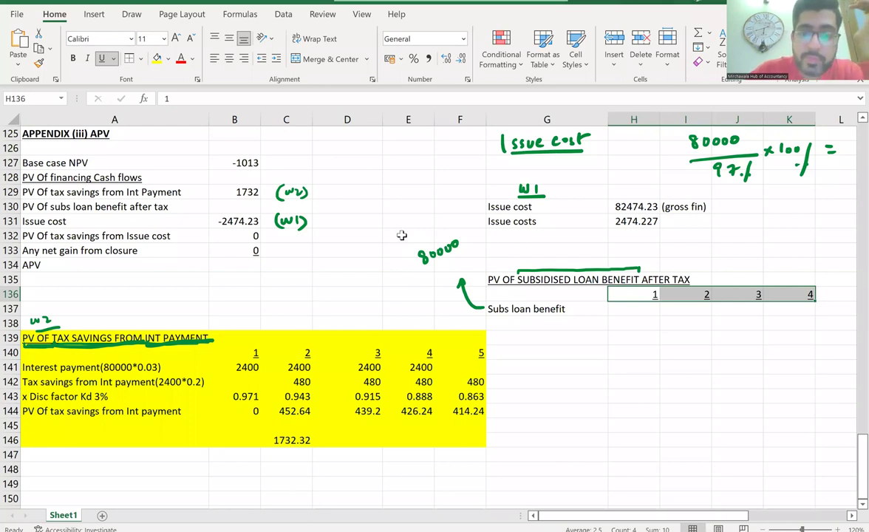
Step: Handwrite x 3% beneath the 80000 ink note beside Subs loan benefit, and select H137 for the year 1 benefit
{"action": "left_click_drag", "start_coordinate": [432, 267], "coordinate": [434, 280]}
{"action": "left_click_drag", "start_coordinate": [448, 266], "coordinate": [442, 278]}
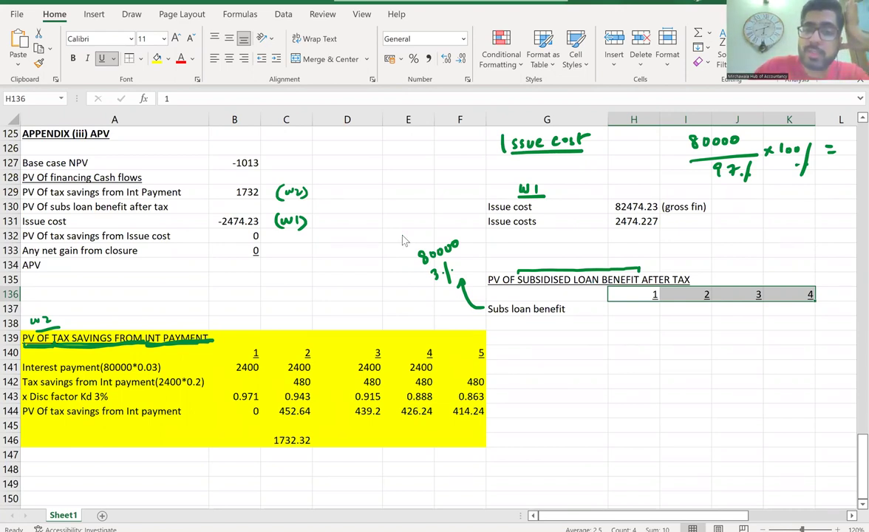
{"action": "left_click_drag", "start_coordinate": [418, 276], "coordinate": [427, 286]}
{"action": "left_click_drag", "start_coordinate": [428, 277], "coordinate": [418, 286]}
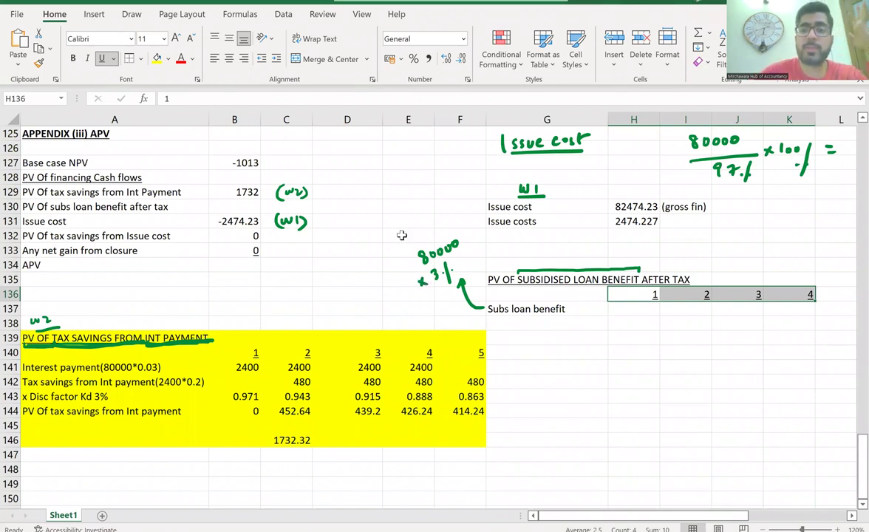
{"action": "left_click", "coordinate": [651, 311]}
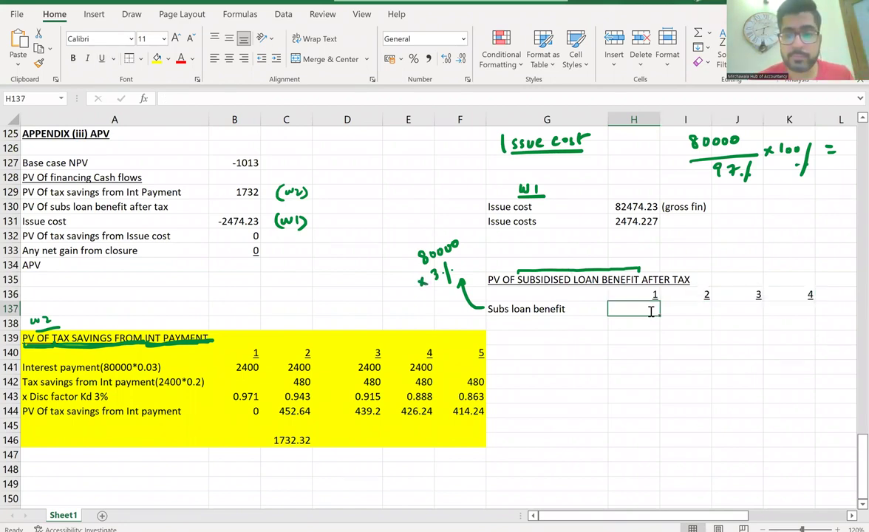
Step: Enter a subsidised loan benefit of 2400 for each of years 1 to 4 in H137:K137
{"action": "type", "text": "2400"}
{"action": "key", "text": "Tab"}
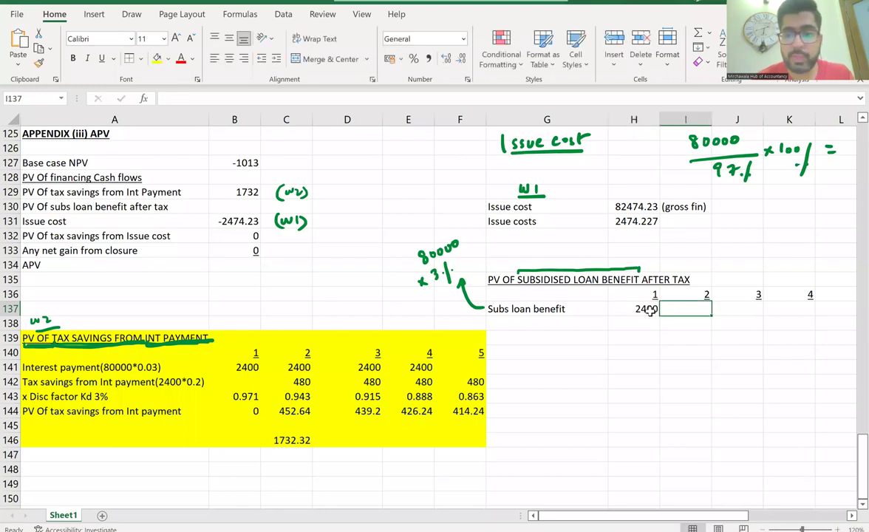
{"action": "type", "text": "2400"}
{"action": "key", "text": "Tab"}
{"action": "type", "text": "2400"}
{"action": "key", "text": "Tab"}
{"action": "type", "text": "2"}
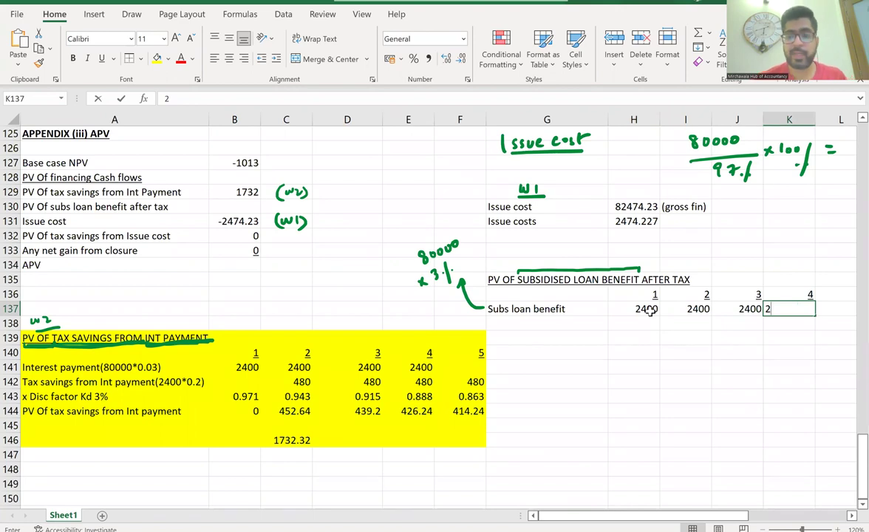
{"action": "type", "text": "400"}
{"action": "key", "text": "Down"}
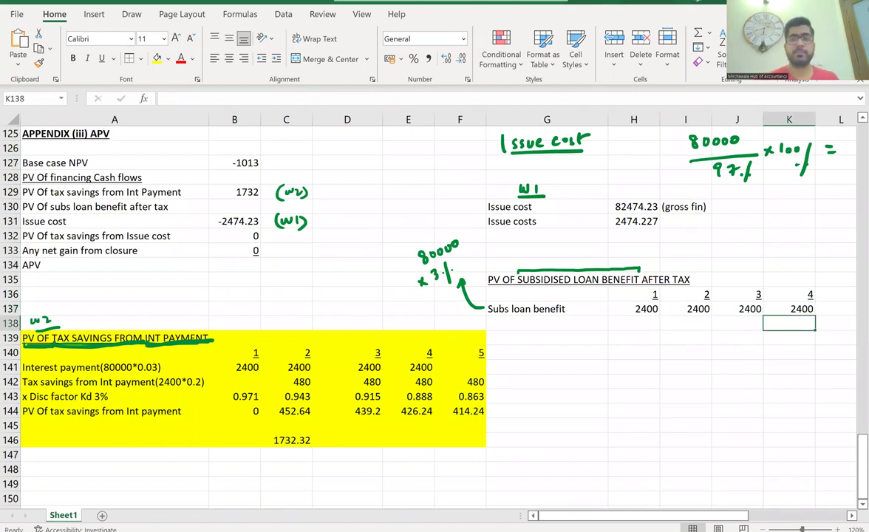
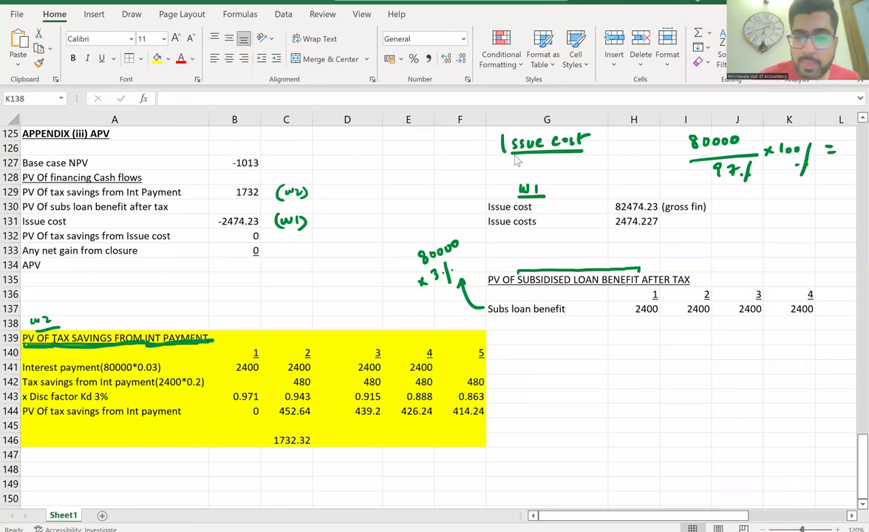
Step: Stretch the ink line above the subsidised loan benefit heading and extend it with ink strokes to cover AFTER TAX
{"action": "left_click", "coordinate": [641, 267]}
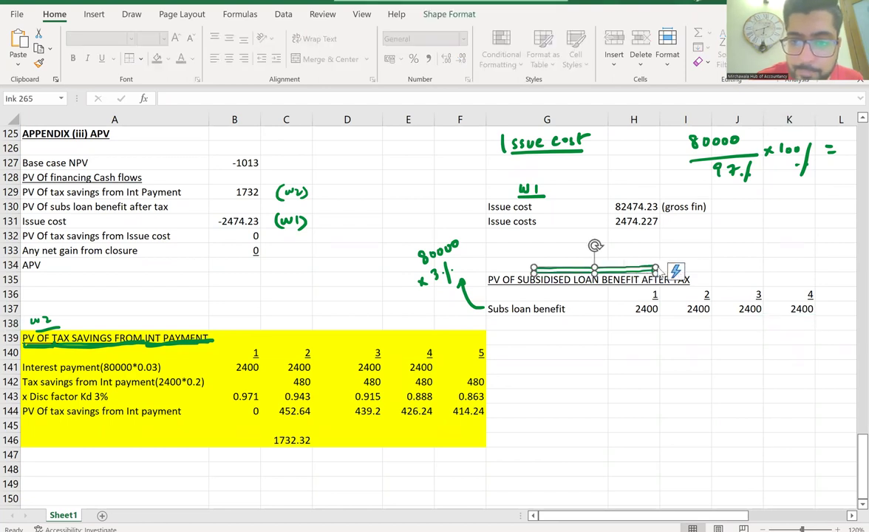
{"action": "left_click_drag", "start_coordinate": [657, 271], "coordinate": [656, 264]}
{"action": "key", "text": "Escape"}
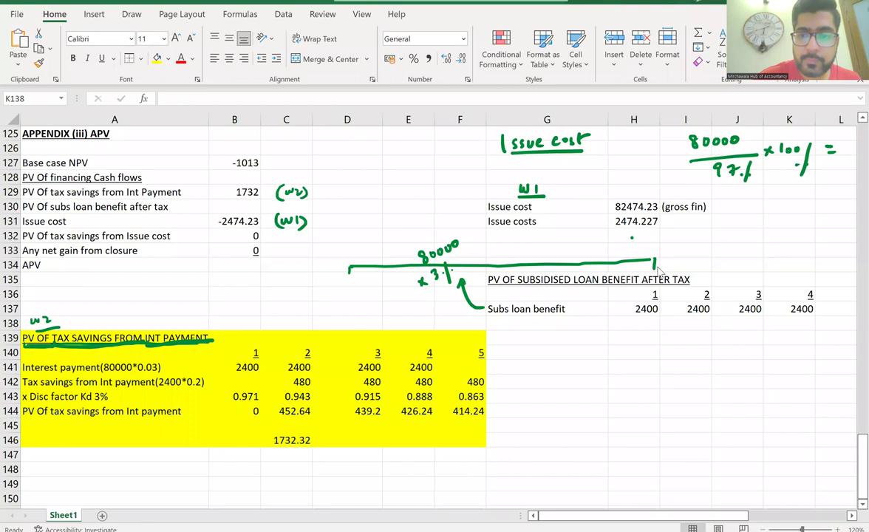
{"action": "left_click_drag", "start_coordinate": [652, 261], "coordinate": [690, 269]}
{"action": "left_click_drag", "start_coordinate": [654, 258], "coordinate": [654, 267]}
Step: Enter the row label Subs loan benefit after tax in G138
{"action": "left_click", "coordinate": [571, 326]}
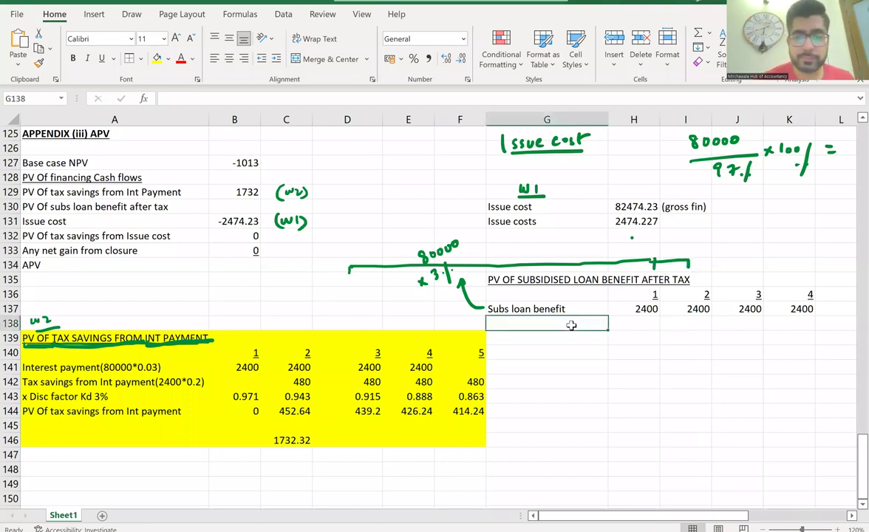
{"action": "type", "text": "Subs "}
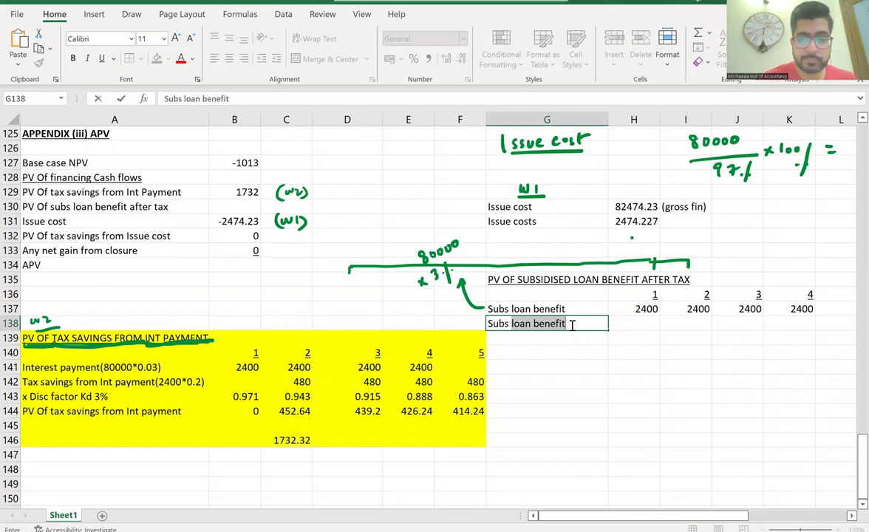
{"action": "type", "text": "loan be"}
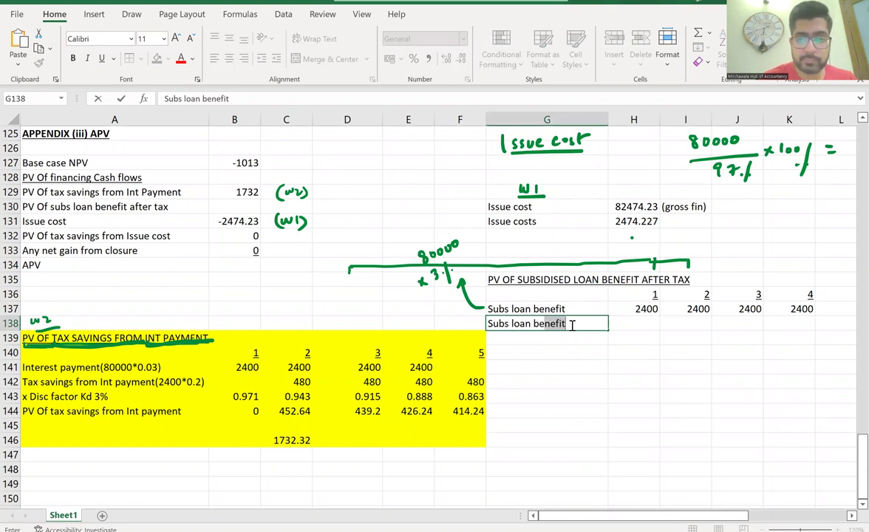
{"action": "type", "text": "nefit a"}
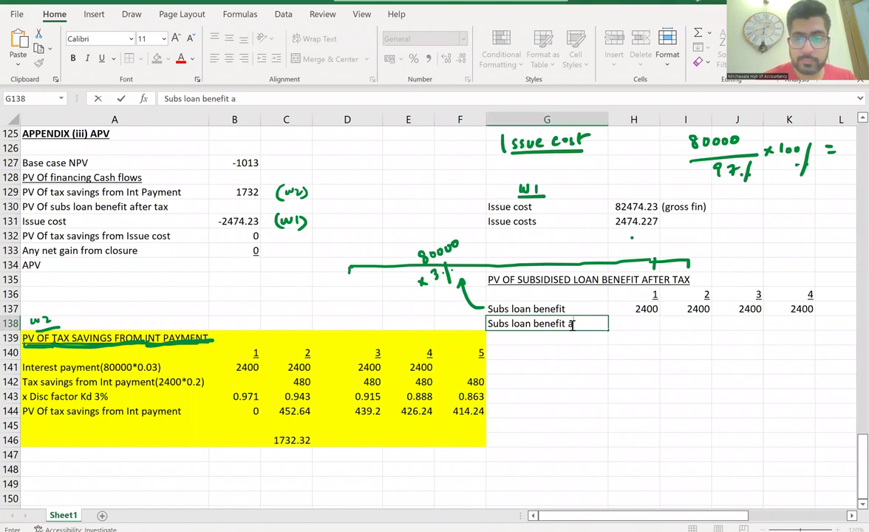
{"action": "type", "text": "tfter tax"}
{"action": "left_click", "coordinate": [603, 396]}
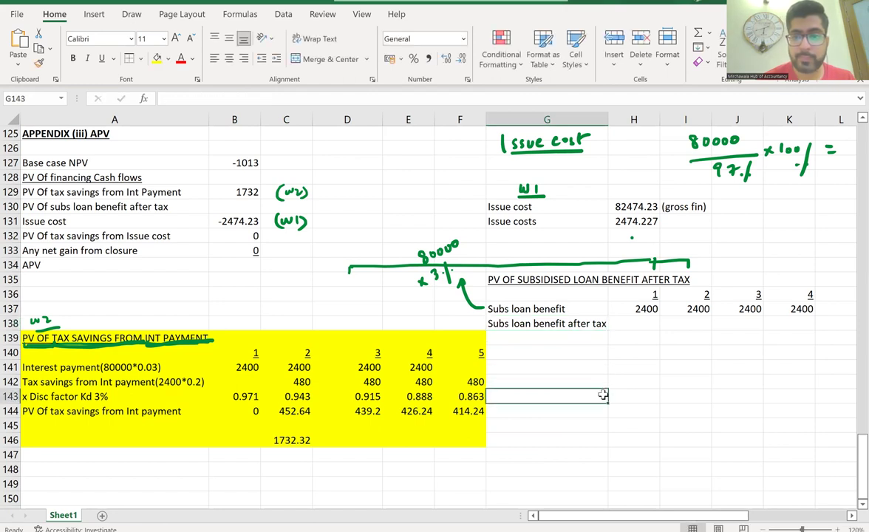
Step: Calculate the after-tax benefit in I138 with =2400*0.8 and fill the formula across to L138
{"action": "left_click", "coordinate": [672, 325]}
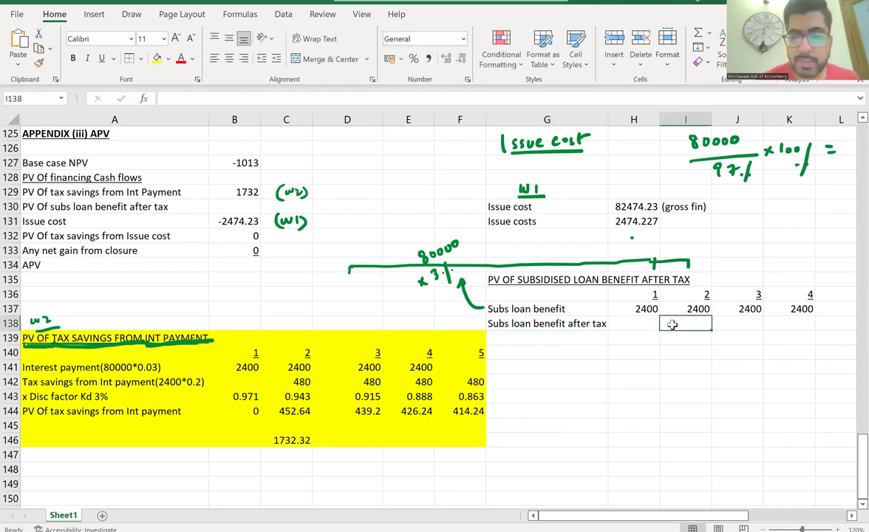
{"action": "type", "text": "=2400*0.8"}
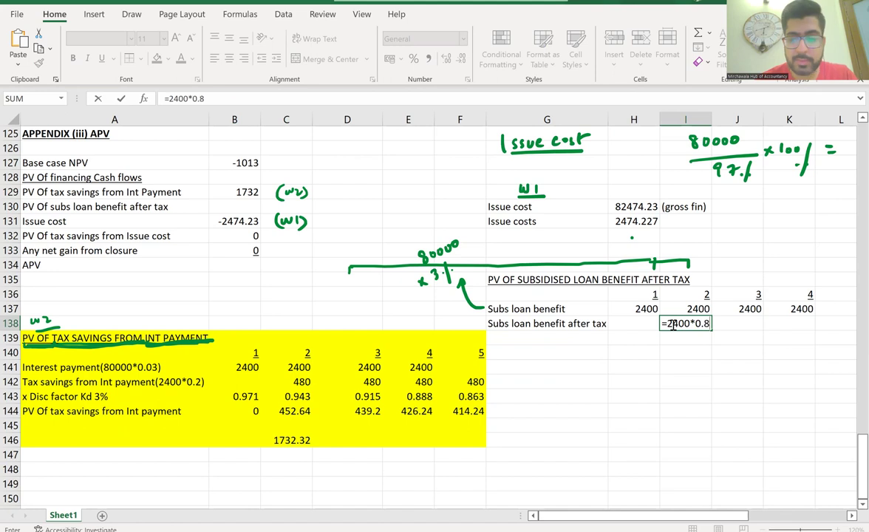
{"action": "key", "text": "Return"}
{"action": "left_click", "coordinate": [701, 324]}
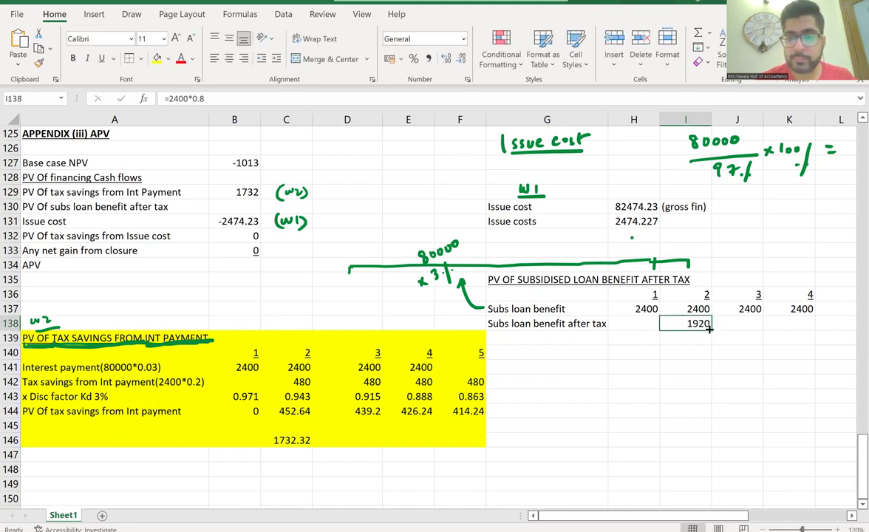
{"action": "left_click_drag", "start_coordinate": [708, 329], "coordinate": [841, 323]}
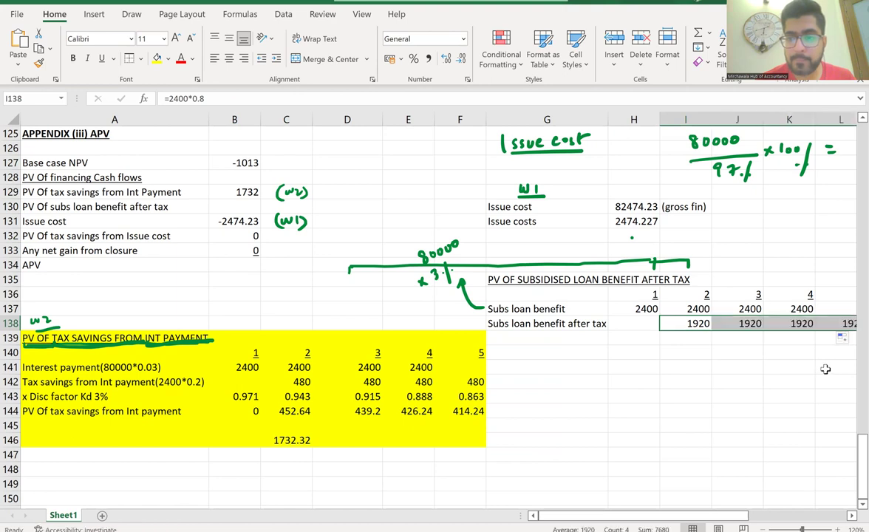
Step: Add the year heading 5 in L136
{"action": "left_click", "coordinate": [831, 295]}
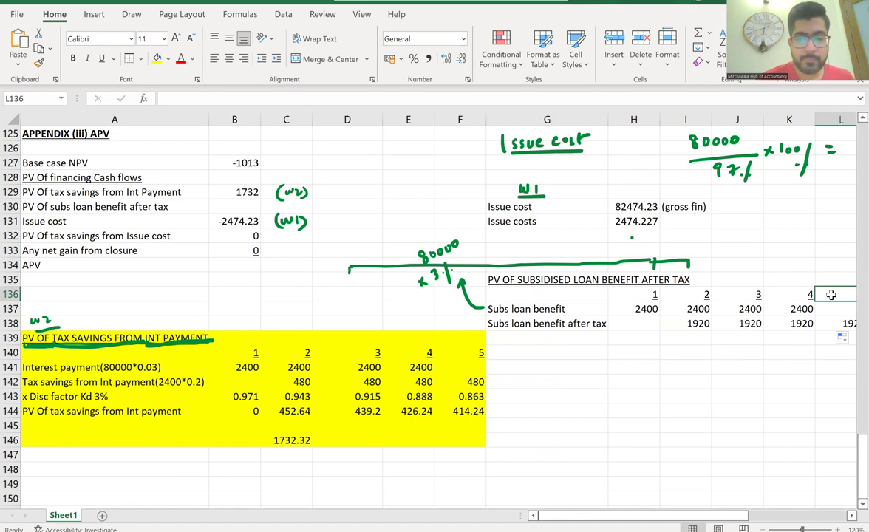
{"action": "type", "text": "5"}
{"action": "left_click", "coordinate": [621, 309]}
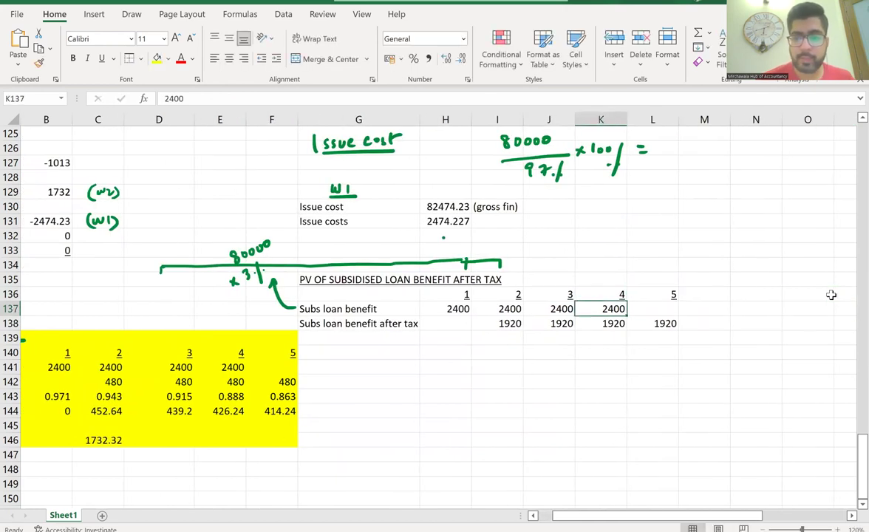
{"action": "key", "text": "Left"}
{"action": "key", "text": "Left"}
{"action": "key", "text": "Left"}
{"action": "key", "text": "Left"}
{"action": "key", "text": "Left"}
{"action": "key", "text": "Left"}
{"action": "key", "text": "Left"}
{"action": "key", "text": "Left"}
{"action": "key", "text": "Left"}
{"action": "key", "text": "Left"}
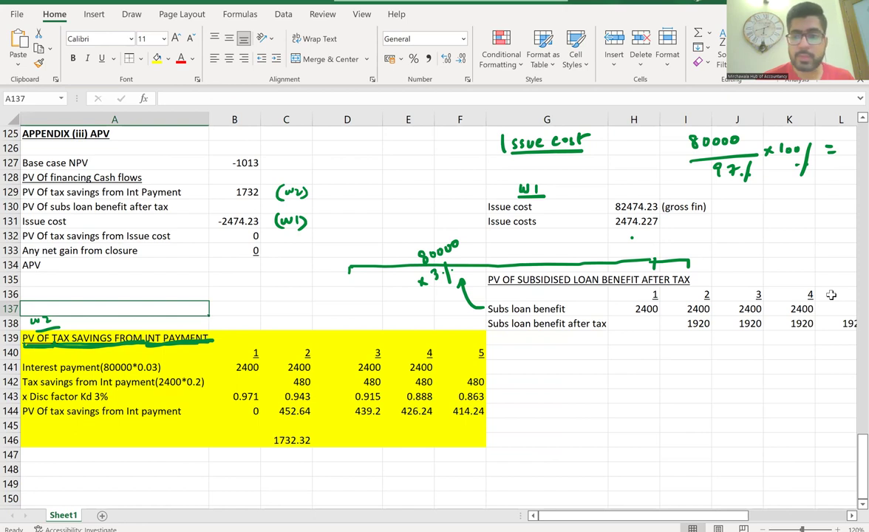
{"action": "key", "text": "Right"}
{"action": "key", "text": "Right"}
{"action": "key", "text": "Right"}
{"action": "key", "text": "Right"}
{"action": "key", "text": "Right"}
{"action": "key", "text": "Right"}
{"action": "key", "text": "Right"}
{"action": "key", "text": "Right"}
{"action": "key", "text": "Right"}
{"action": "key", "text": "Right"}
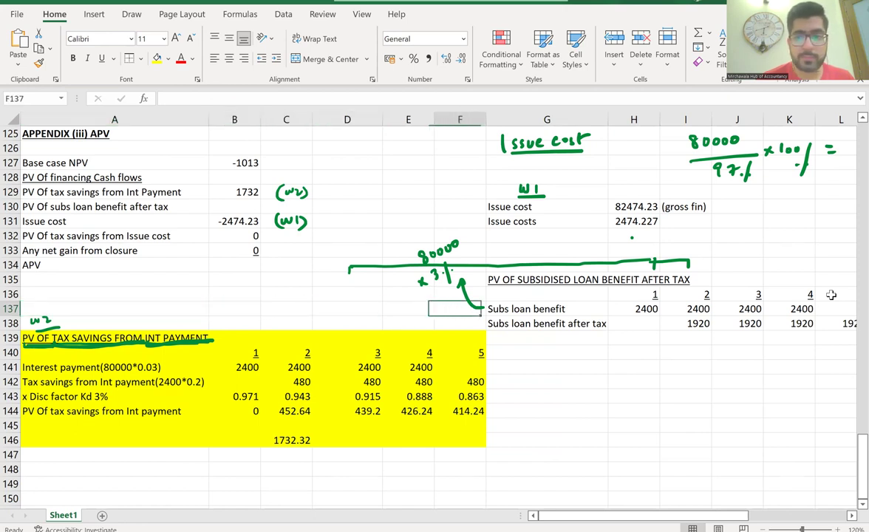
{"action": "key", "text": "Right"}
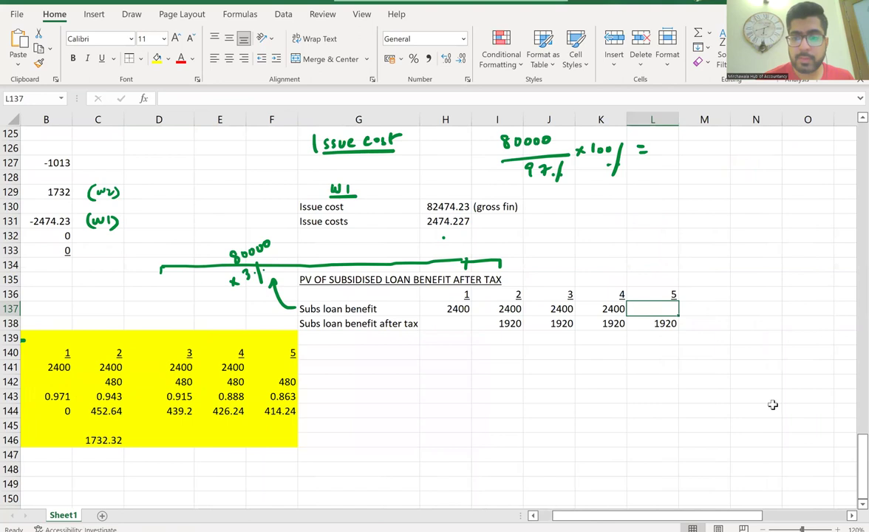
{"action": "left_click_drag", "start_coordinate": [628, 515], "coordinate": [614, 515]}
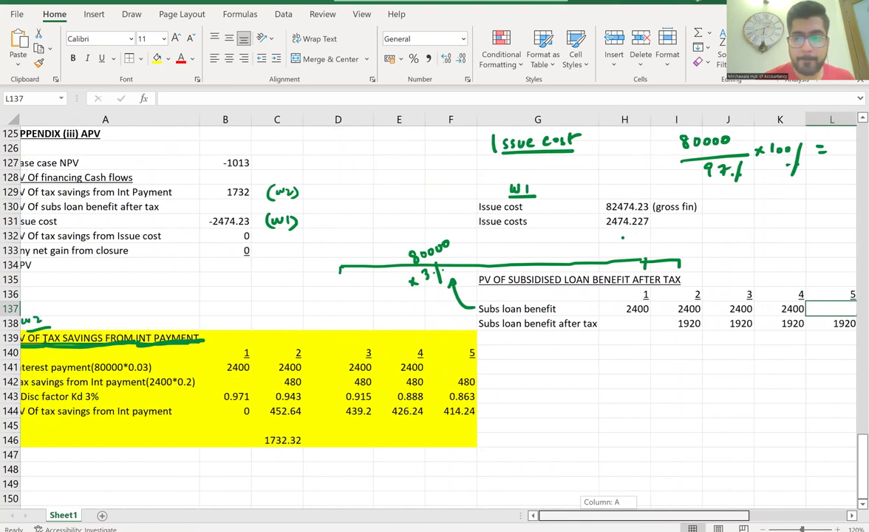
{"action": "left_click_drag", "start_coordinate": [614, 515], "coordinate": [612, 515]}
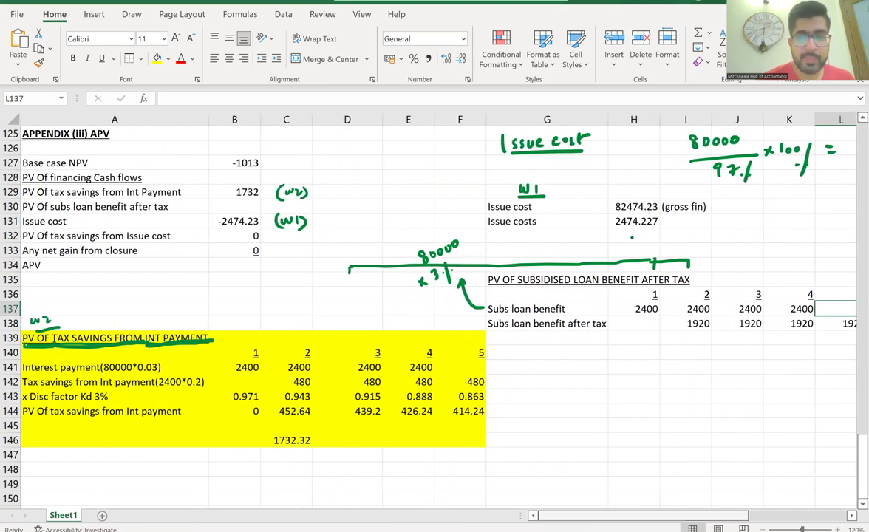
Step: Enter the row labels PV of sub loan bnft aft tax in G141 and x DF in G139
{"action": "left_click", "coordinate": [524, 351]}
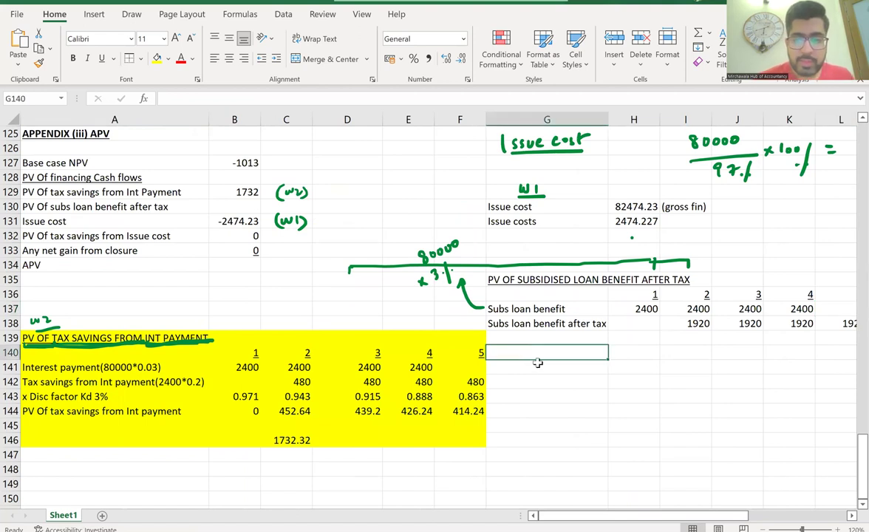
{"action": "left_click", "coordinate": [542, 368]}
{"action": "type", "text": "PV "}
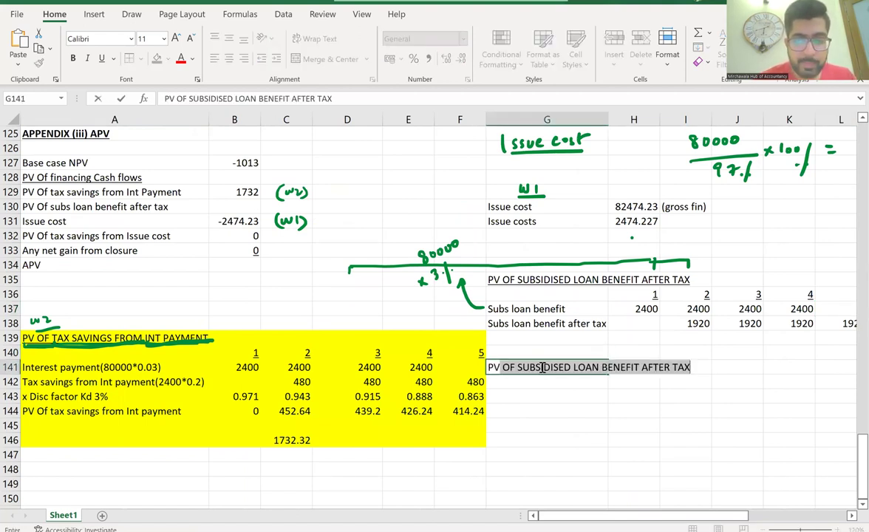
{"action": "type", "text": "of "}
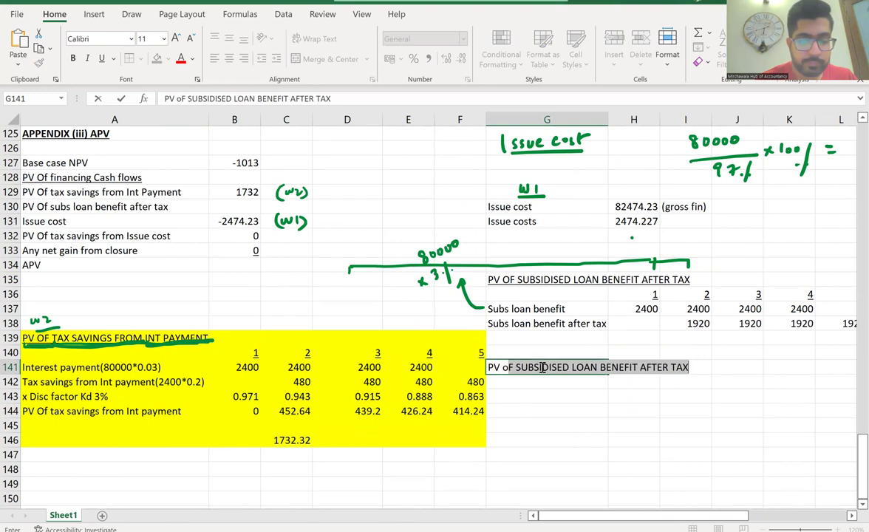
{"action": "type", "text": "sub "}
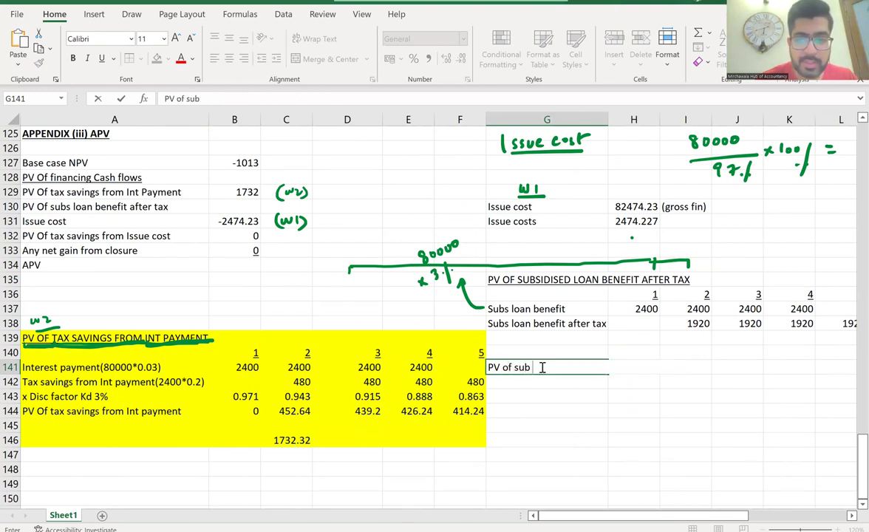
{"action": "type", "text": "loan bnft aft tax"}
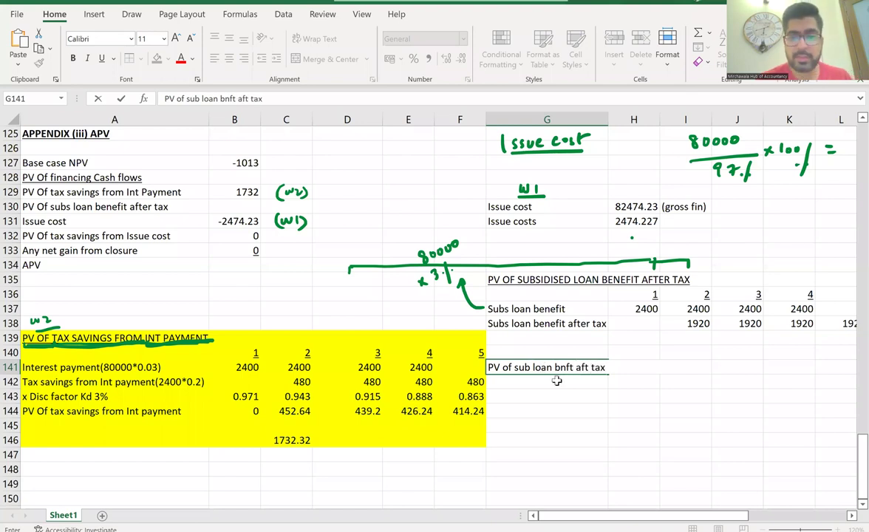
{"action": "left_click", "coordinate": [552, 337]}
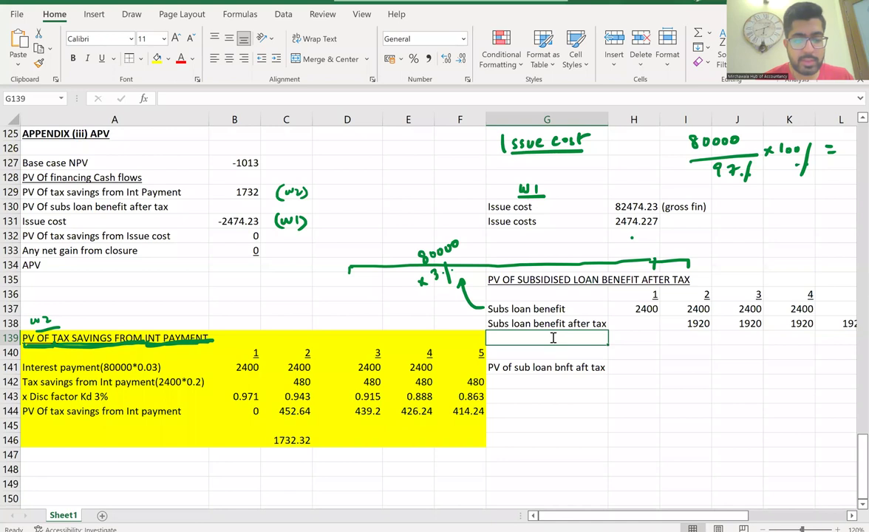
{"action": "type", "text": "x DF"}
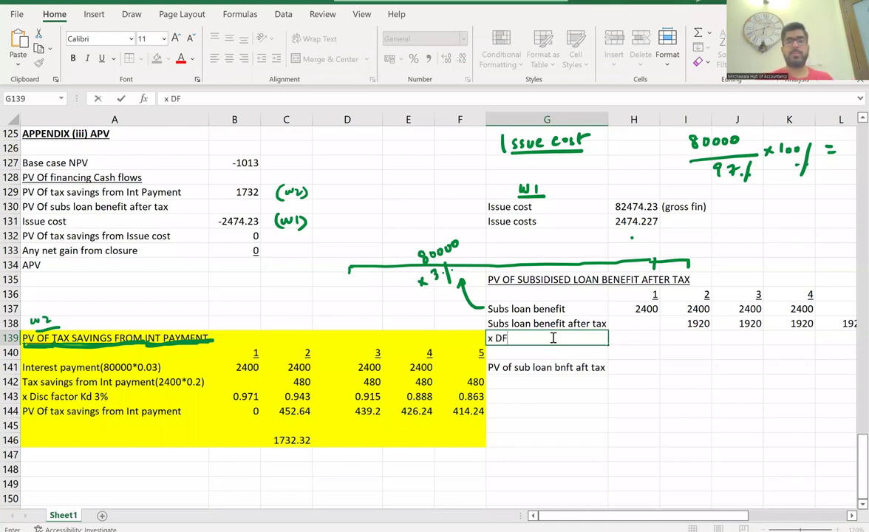
{"action": "left_click", "coordinate": [630, 337]}
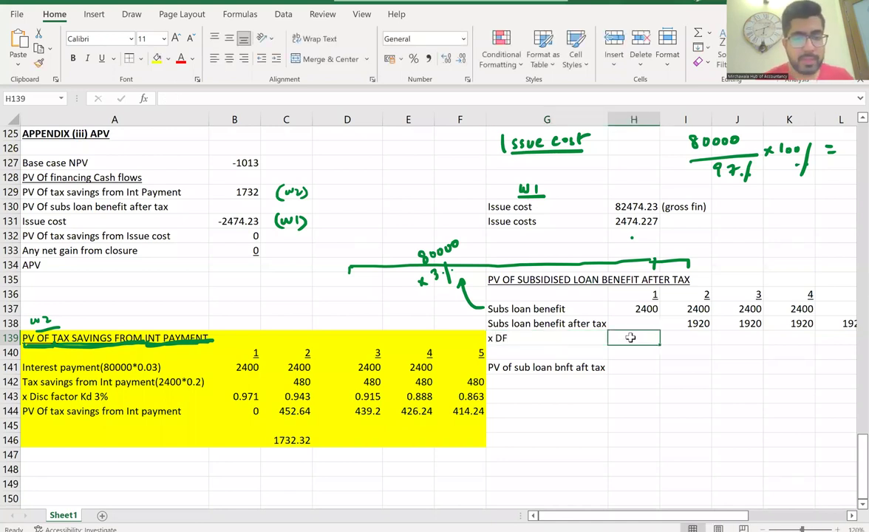
Step: Copy the 3% discount factors from B143:F143 into the x DF row at H139:L139
{"action": "left_click", "coordinate": [246, 395]}
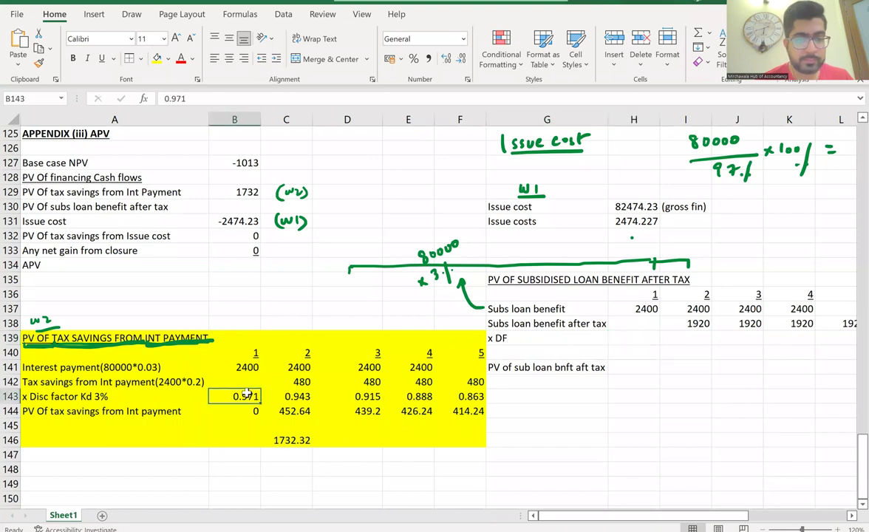
{"action": "key", "text": "shift+Right"}
{"action": "key", "text": "shift+Right"}
{"action": "key", "text": "shift+Right"}
{"action": "key", "text": "shift+Right"}
{"action": "key", "text": "ctrl+c"}
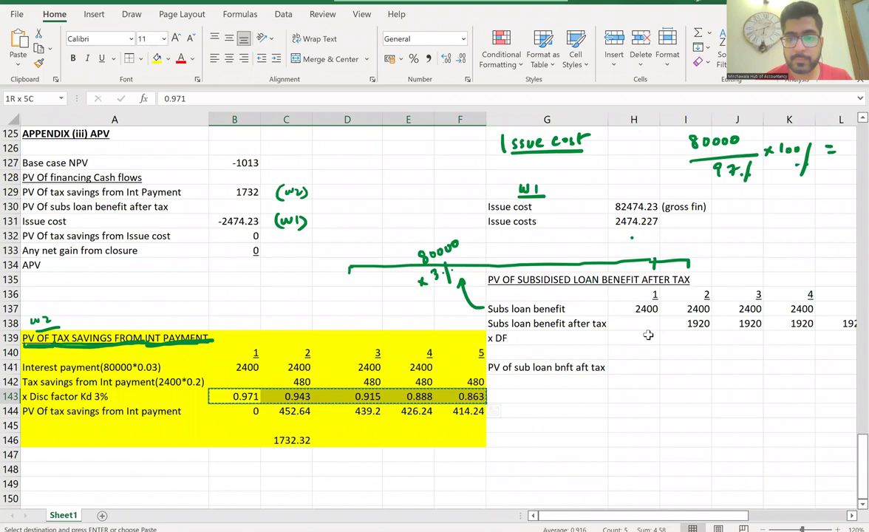
{"action": "left_click", "coordinate": [648, 335]}
{"action": "key", "text": "ctrl+v"}
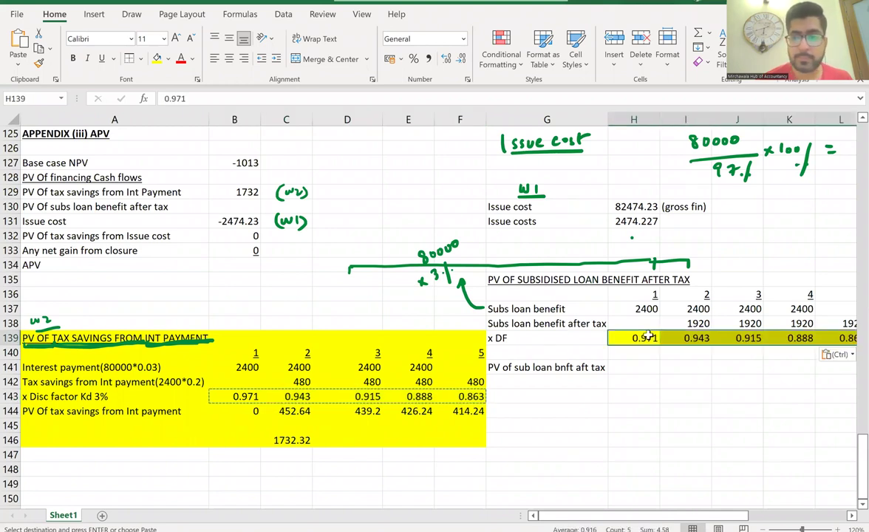
{"action": "left_click", "coordinate": [673, 396]}
Step: Enter =0 in H141 as the year 1 PV of the subsidised loan benefit after tax
{"action": "left_click", "coordinate": [645, 367]}
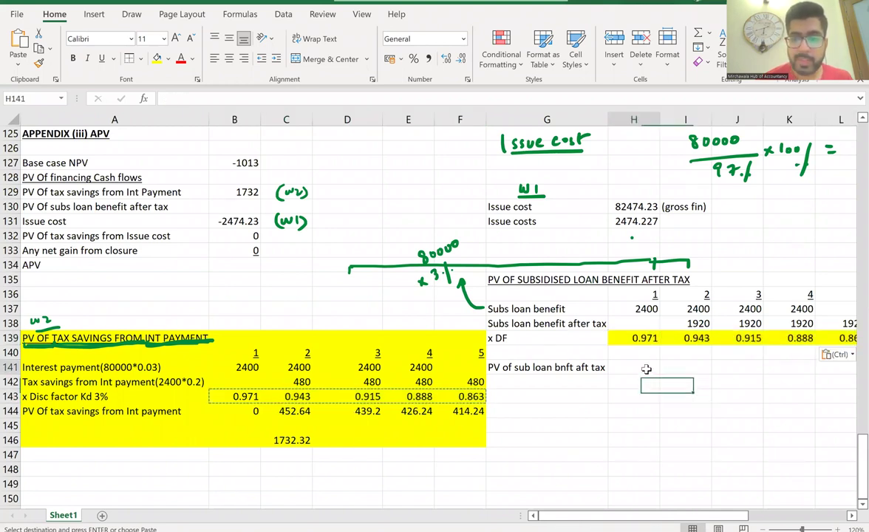
{"action": "type", "text": "="}
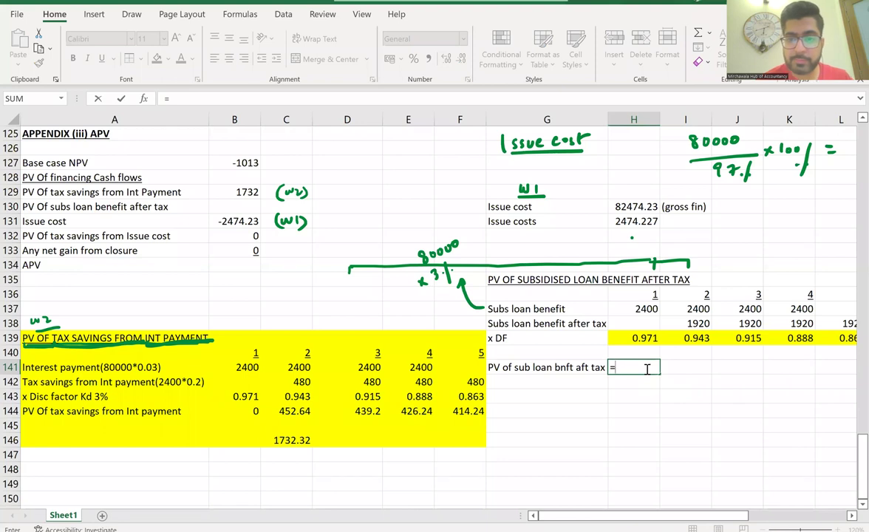
{"action": "type", "text": "0"}
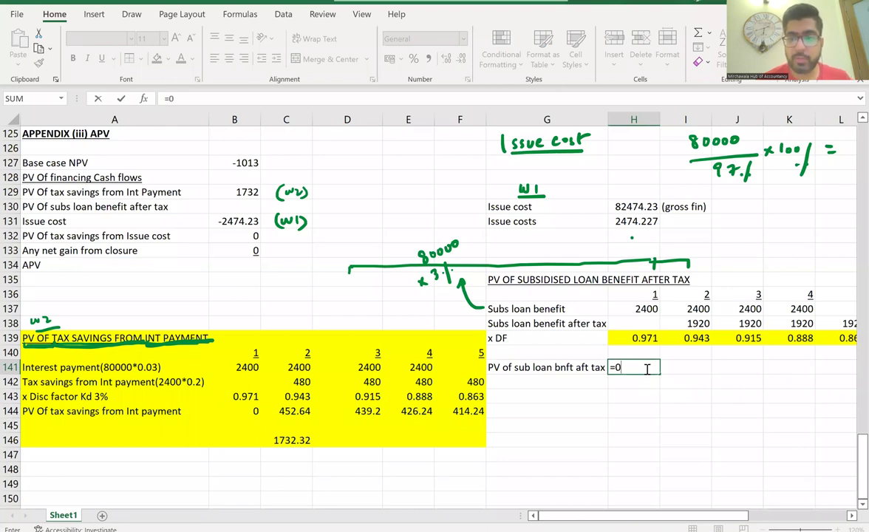
Step: Calculate the year 2 PV in I141 with =I138*I139 and fill the formula across to L141
{"action": "left_click", "coordinate": [693, 374]}
{"action": "type", "text": "=192"}
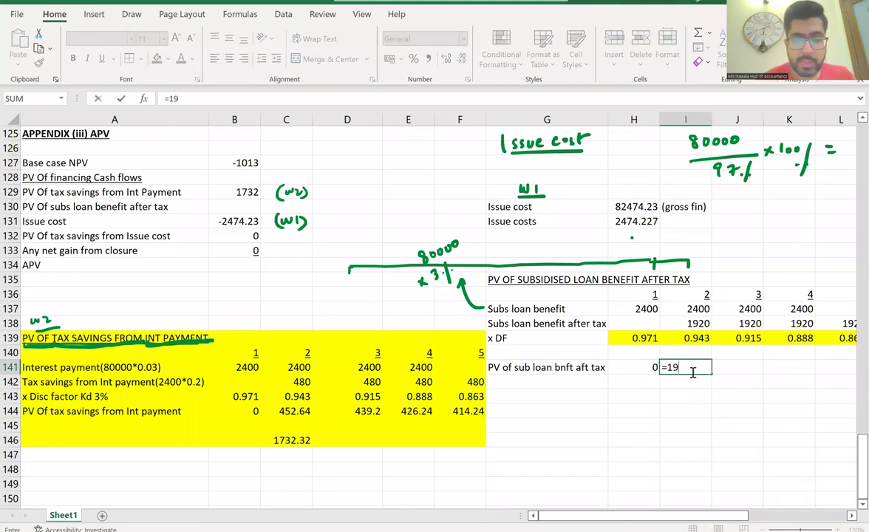
{"action": "key", "text": "BackSpace"}
{"action": "key", "text": "BackSpace"}
{"action": "key", "text": "BackSpace"}
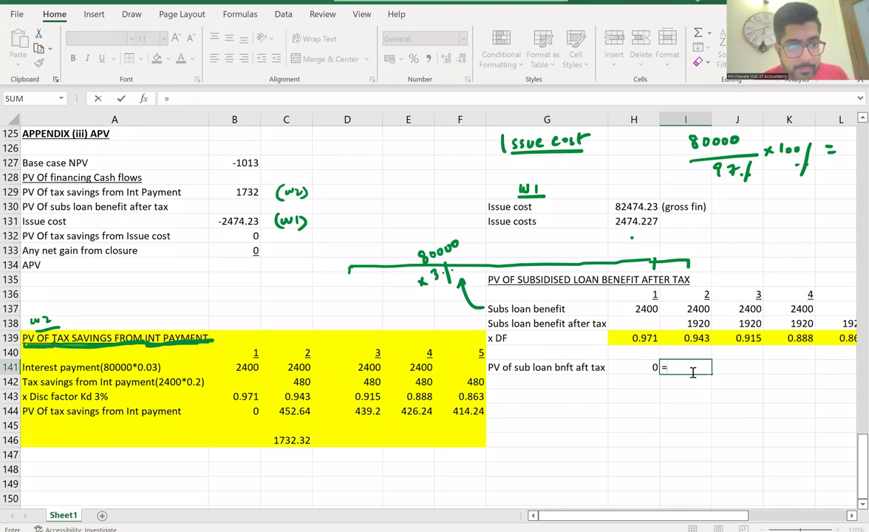
{"action": "type", "text": "I138"}
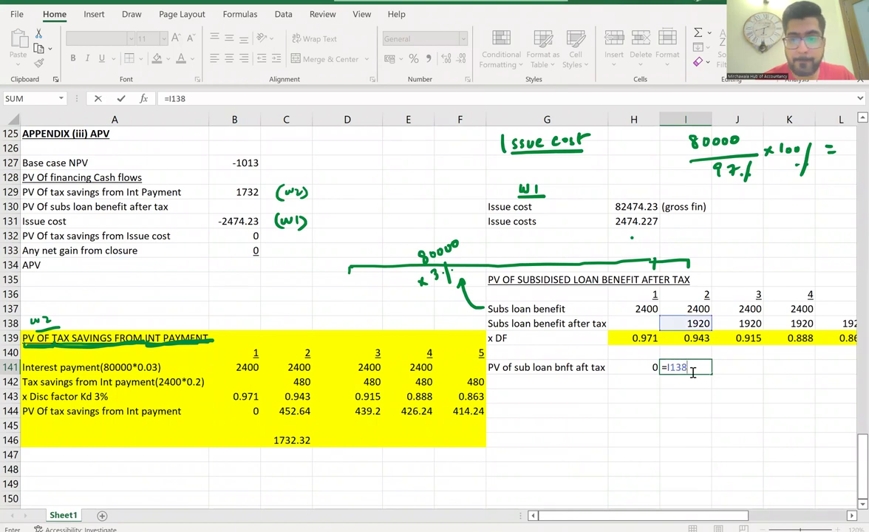
{"action": "type", "text": "*I139"}
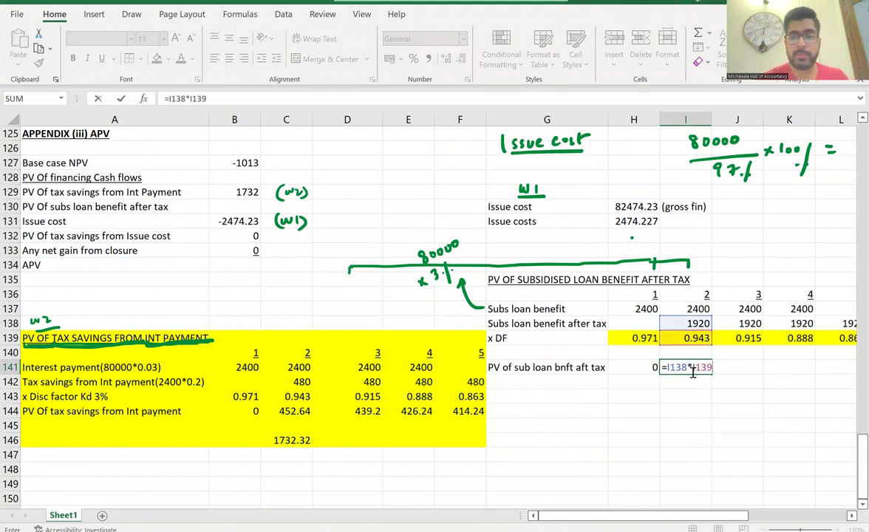
{"action": "key", "text": "Return"}
{"action": "left_click", "coordinate": [687, 370]}
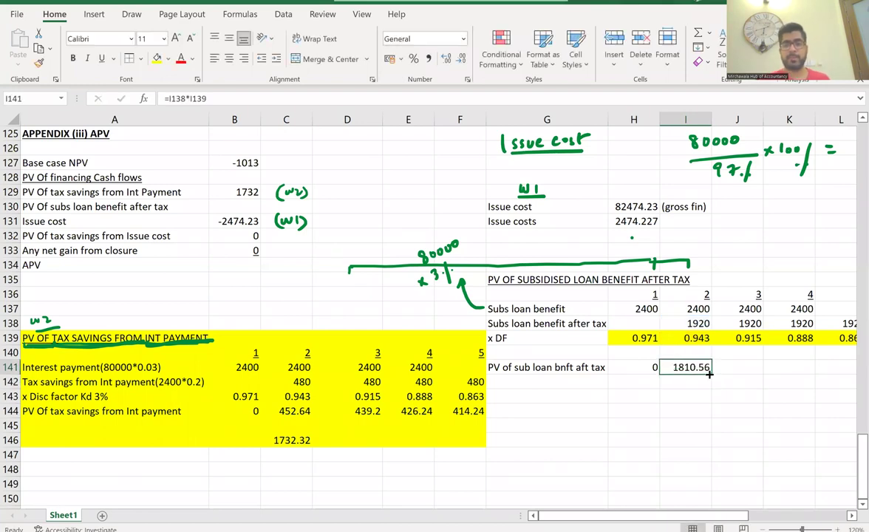
{"action": "left_click_drag", "start_coordinate": [709, 375], "coordinate": [840, 367]}
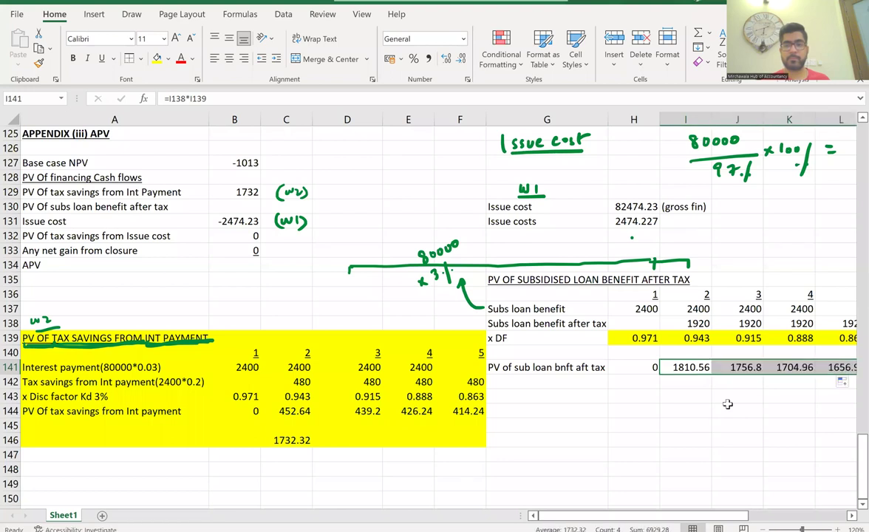
Step: Total the yearly present values of the subsidised loan benefit in I143 with =SUM(I141:L141)
{"action": "left_click", "coordinate": [684, 397]}
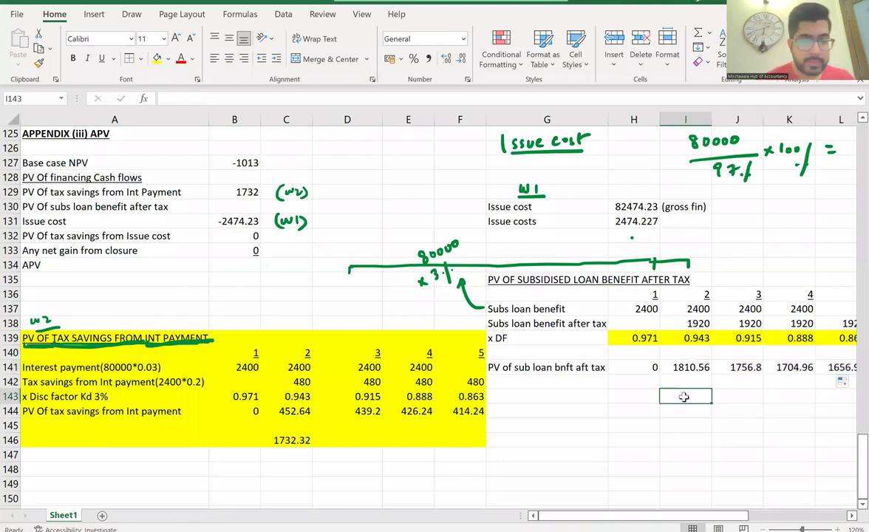
{"action": "type", "text": "=SUM("}
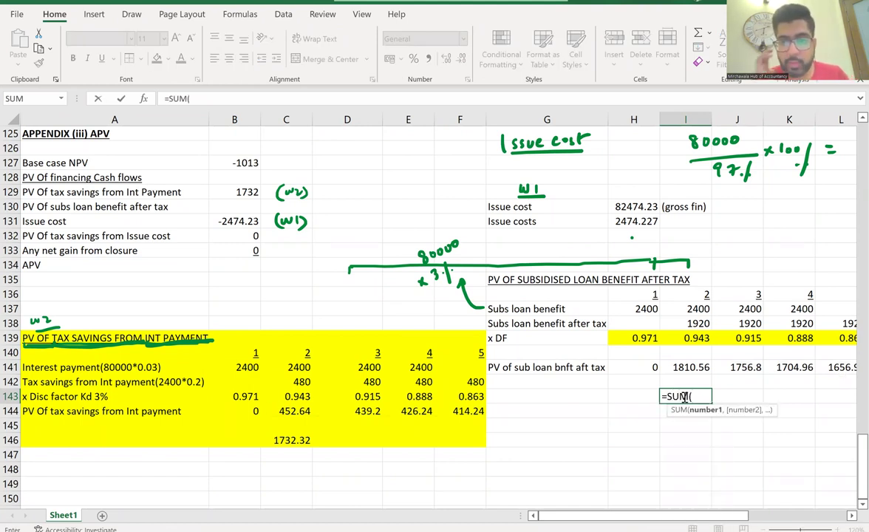
{"action": "type", "text": "I141"}
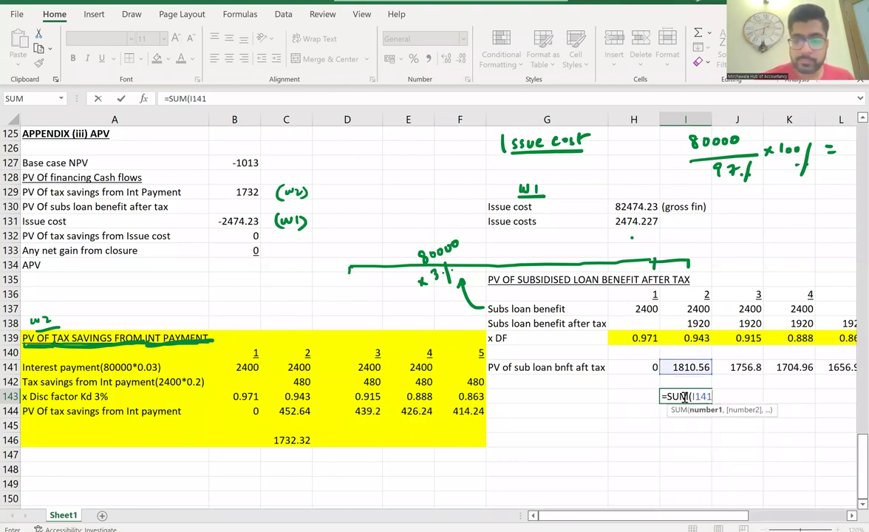
{"action": "type", "text": ":L141)"}
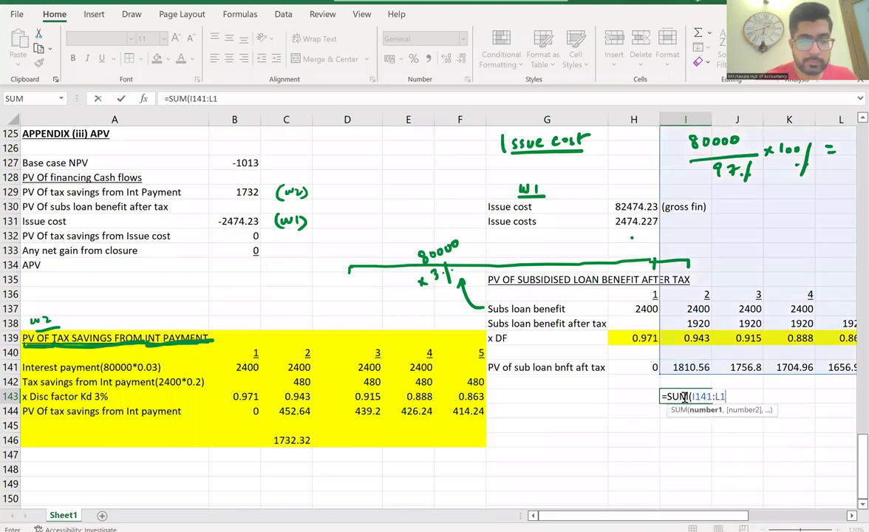
{"action": "key", "text": "Return"}
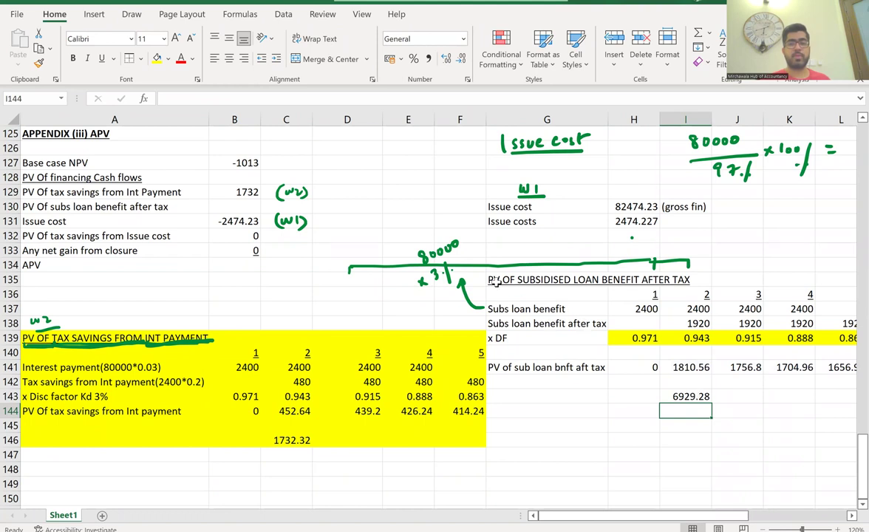
Step: Change the font colour of the subsidised loan benefit working in G135:L143 to red
{"action": "left_click_drag", "start_coordinate": [494, 282], "coordinate": [843, 281]}
{"action": "scroll", "coordinate": [499, 281], "scroll_direction": "right", "scroll_amount": 2}
{"action": "key", "text": "shift+Down"}
{"action": "key", "text": "shift+Down"}
{"action": "key", "text": "shift+Down"}
{"action": "key", "text": "shift+Down"}
{"action": "key", "text": "shift+Down"}
{"action": "key", "text": "shift+Down"}
{"action": "key", "text": "shift+Down"}
{"action": "key", "text": "shift+Down"}
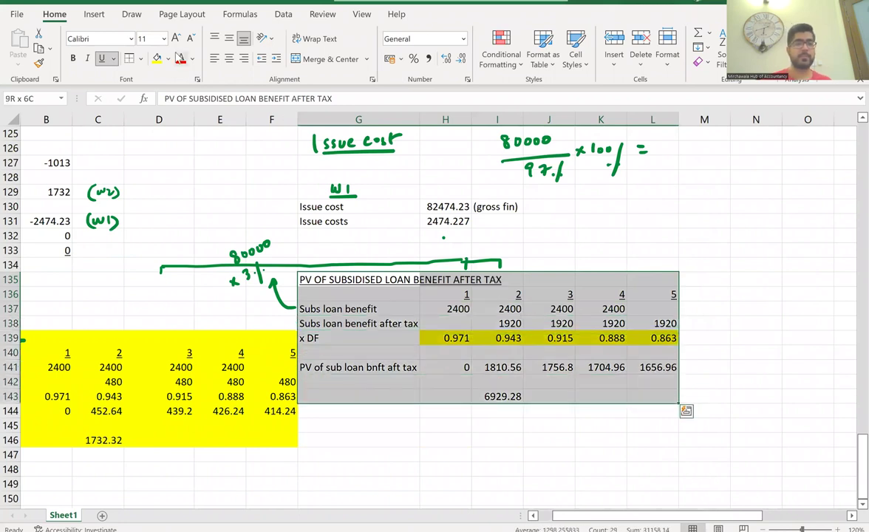
{"action": "left_click", "coordinate": [180, 59]}
{"action": "left_click", "coordinate": [433, 465]}
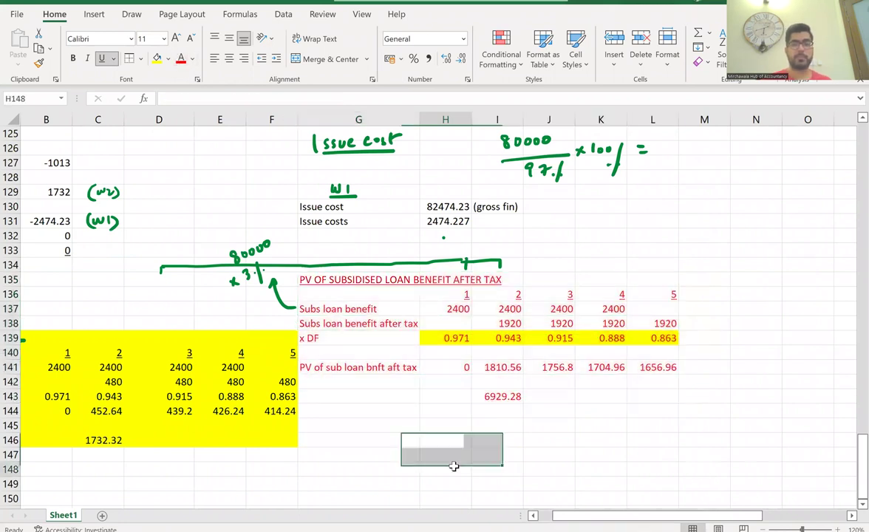
Step: Fill the subsidised loan benefit working in G135:L143 with yellow
{"action": "left_click", "coordinate": [303, 280]}
{"action": "key", "text": "shift+Right"}
{"action": "key", "text": "shift+Right"}
{"action": "key", "text": "shift+Right"}
{"action": "key", "text": "shift+Right"}
{"action": "key", "text": "shift+Right"}
{"action": "key", "text": "shift+Down"}
{"action": "key", "text": "shift+Down"}
{"action": "key", "text": "shift+Down"}
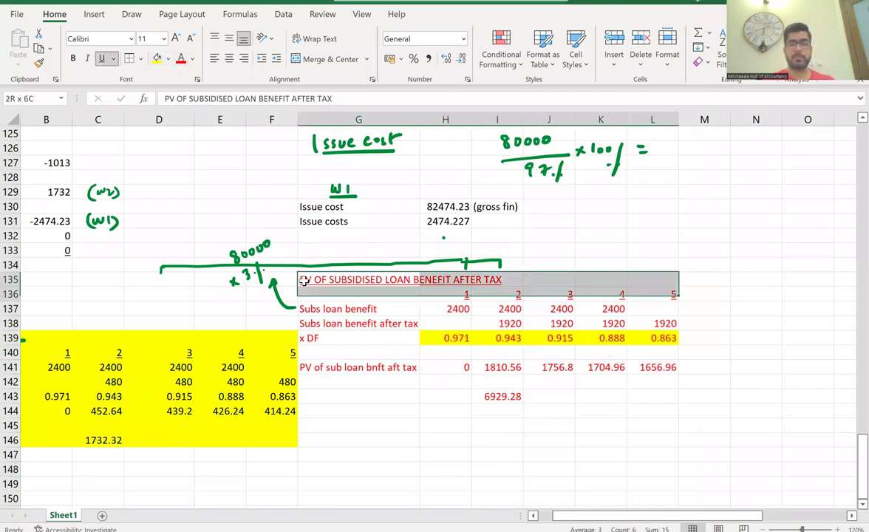
{"action": "key", "text": "shift+Down"}
{"action": "key", "text": "shift+Down"}
{"action": "key", "text": "shift+Down"}
{"action": "key", "text": "shift+Down"}
{"action": "key", "text": "shift+Down"}
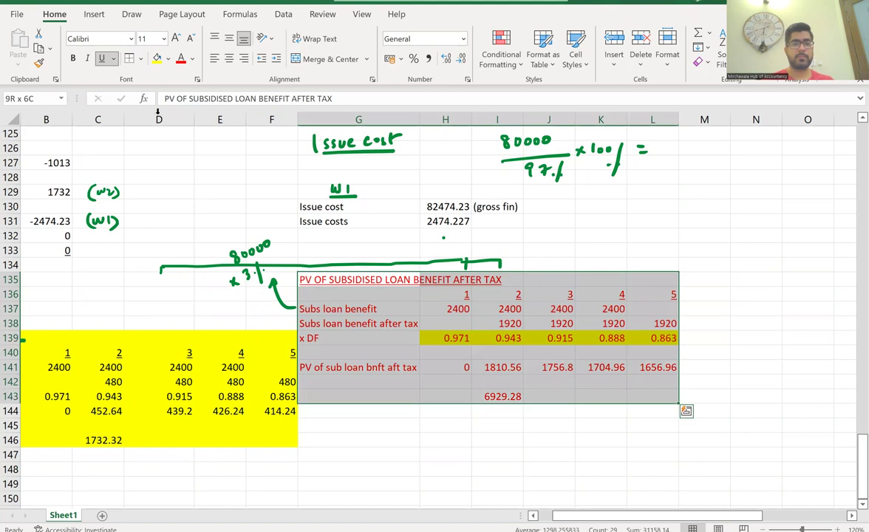
{"action": "left_click", "coordinate": [156, 58]}
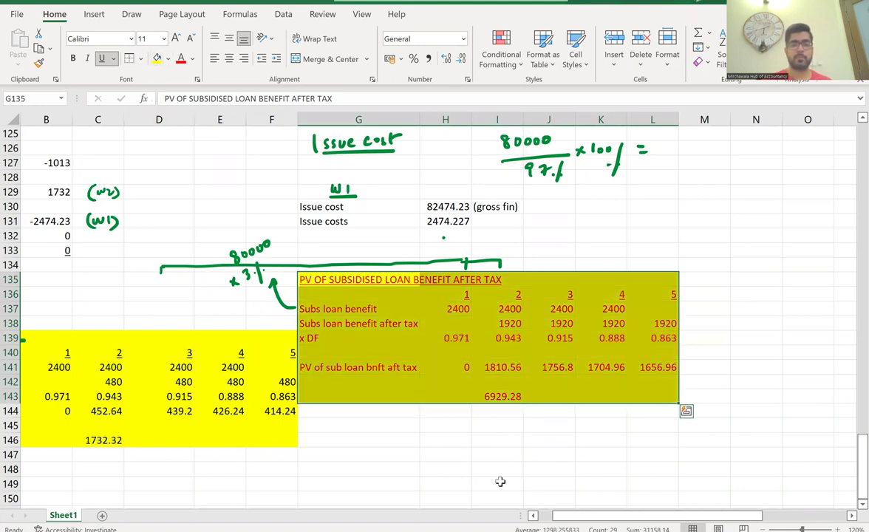
Step: Enter =6929 in B130 as the PV of subs loan benefit after tax
{"action": "left_click_drag", "start_coordinate": [591, 515], "coordinate": [577, 515]}
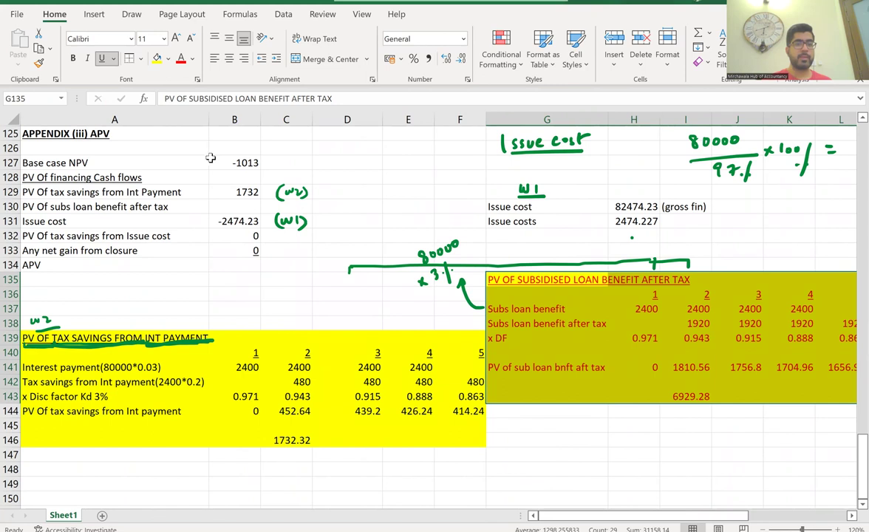
{"action": "left_click", "coordinate": [246, 208]}
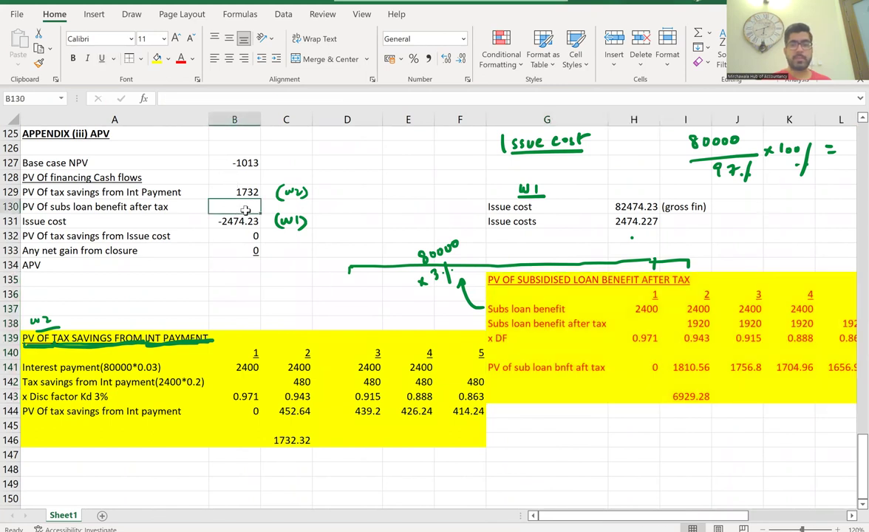
{"action": "type", "text": "="}
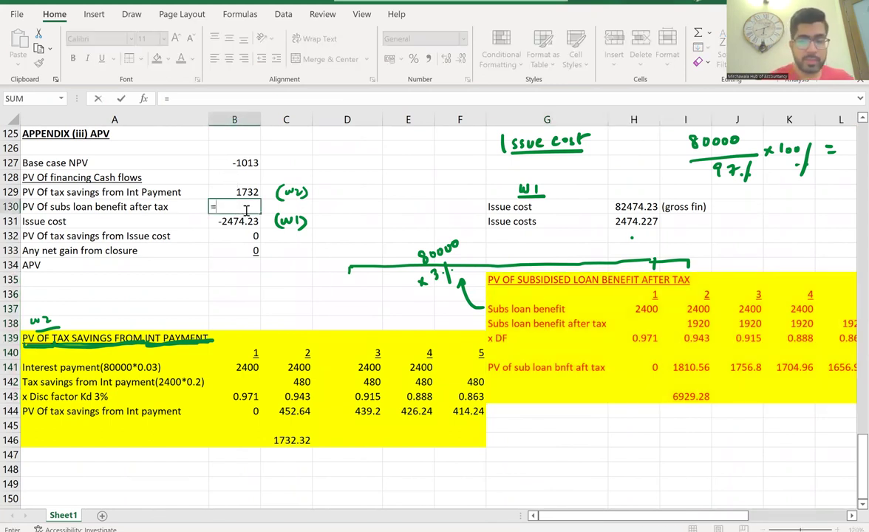
{"action": "type", "text": "62"}
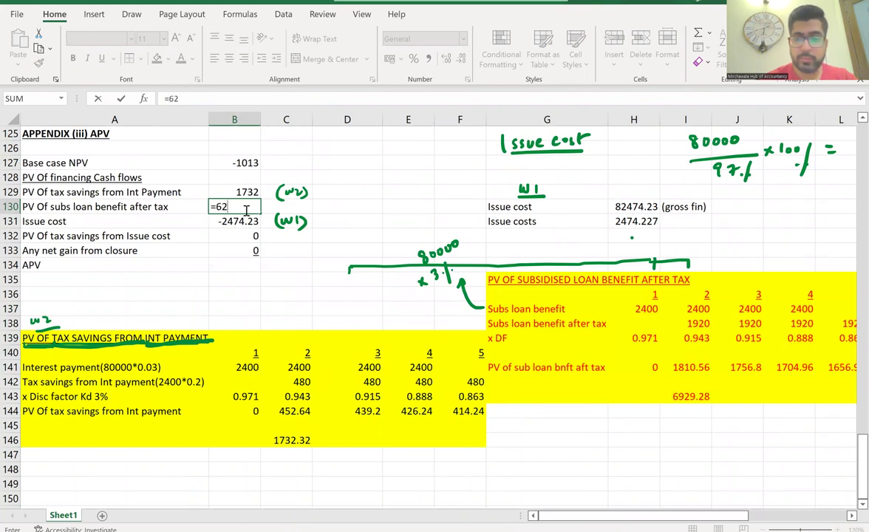
{"action": "key", "text": "BackSpace"}
{"action": "type", "text": "929"}
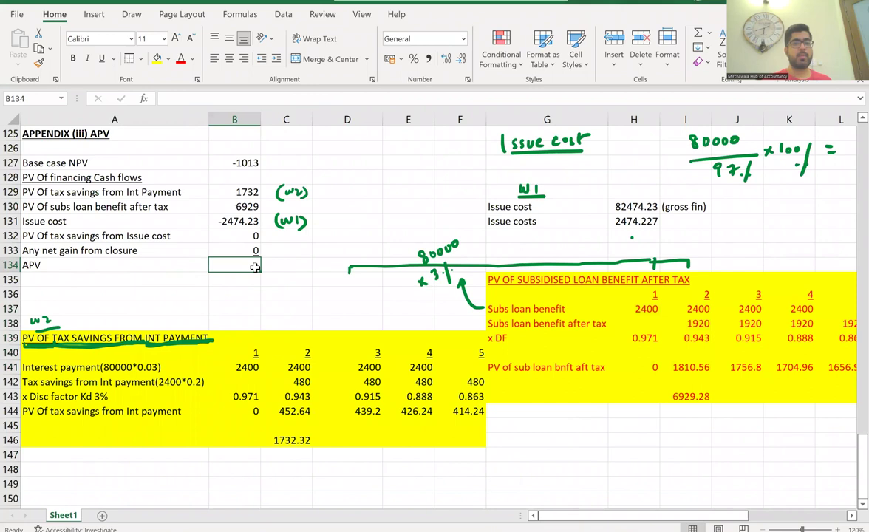
Step: Calculate the APV in B134 with =SUM(B127:B133) and highlight the cell in yellow
{"action": "type", "text": "="}
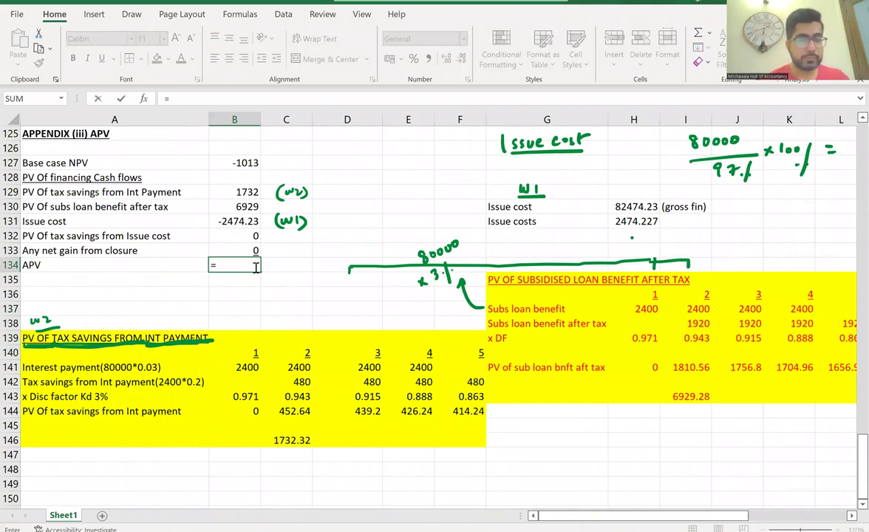
{"action": "type", "text": "SUM("}
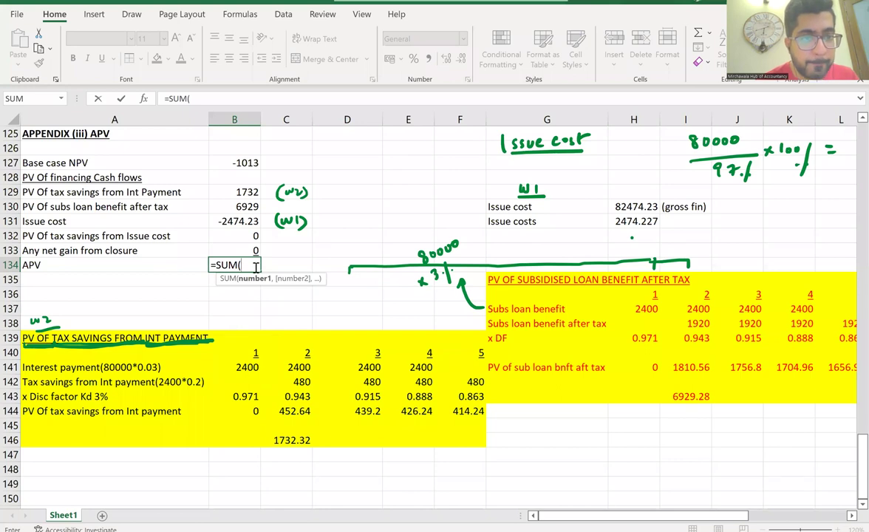
{"action": "key", "text": "Up"}
{"action": "key", "text": "Up"}
{"action": "key", "text": "Up"}
{"action": "key", "text": "Up"}
{"action": "key", "text": "Up"}
{"action": "key", "text": "Up"}
{"action": "key", "text": "Up"}
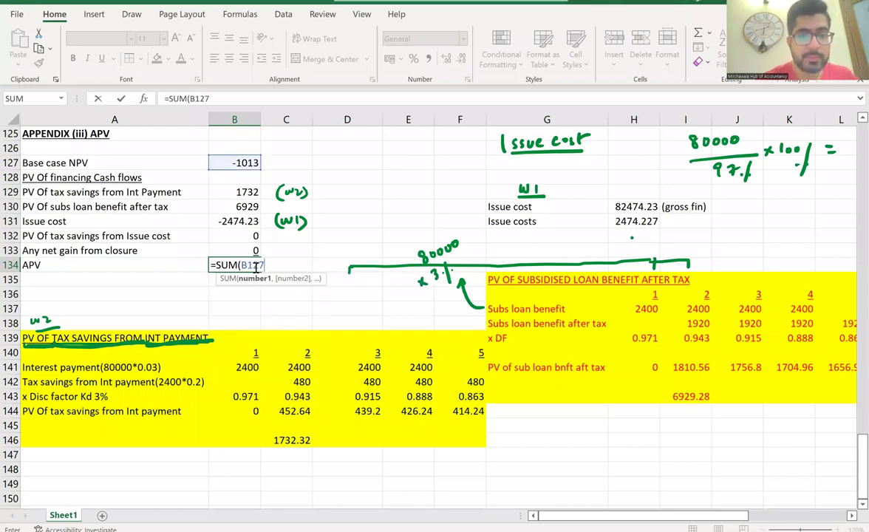
{"action": "type", "text": ":"}
{"action": "key", "text": "Up"}
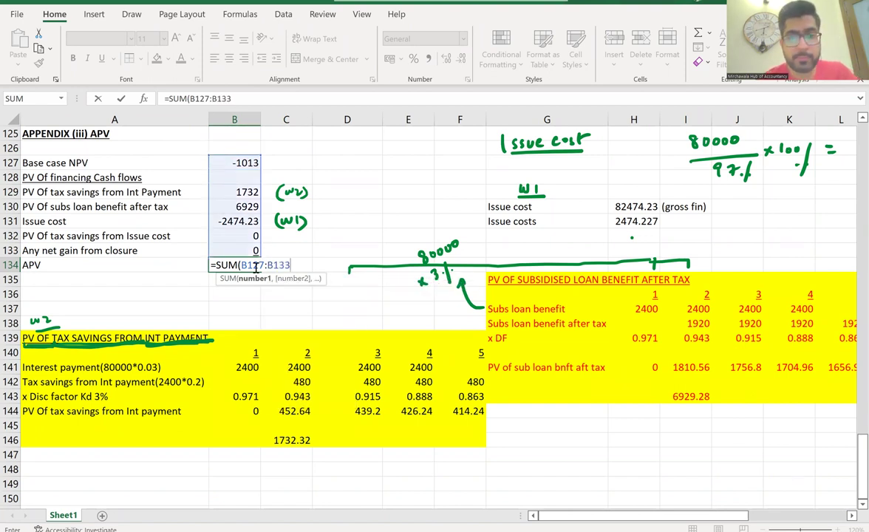
{"action": "key", "text": "Return"}
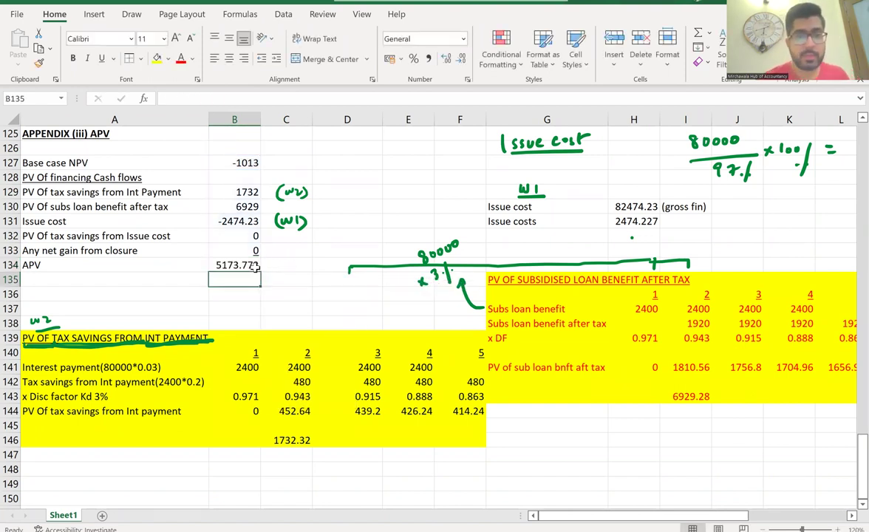
{"action": "key", "text": "Up"}
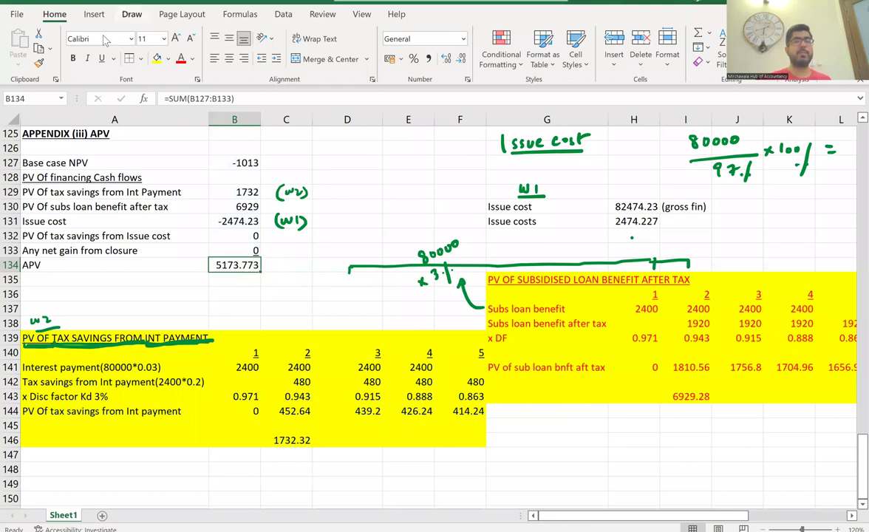
{"action": "left_click", "coordinate": [154, 58]}
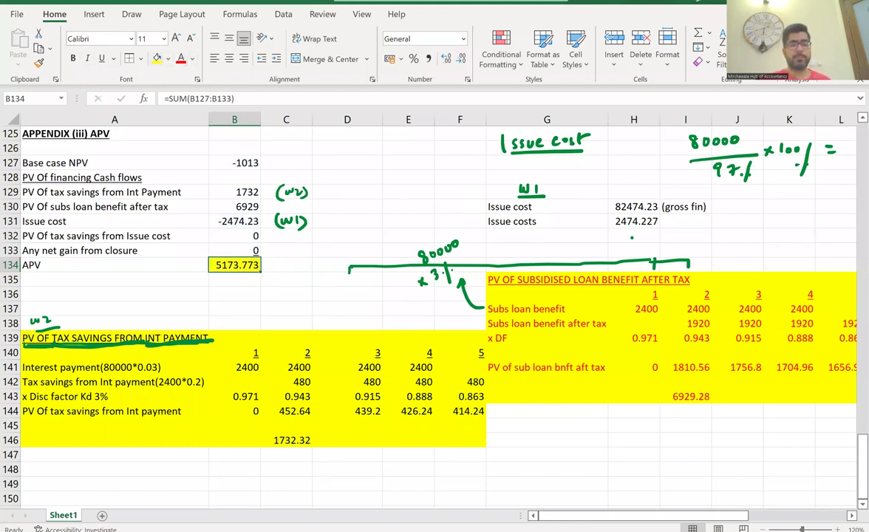
Step: Switch to AFM_SD21_As.pdf in Microsoft Edge and examine the adjusted present value workings in Appendix 3
{"action": "key", "text": "alt+Tab"}
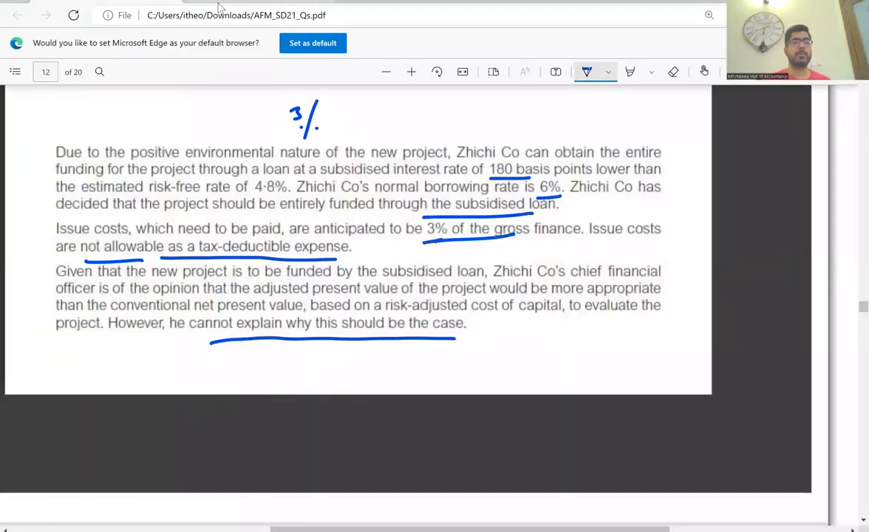
{"action": "key", "text": "alt+Tab"}
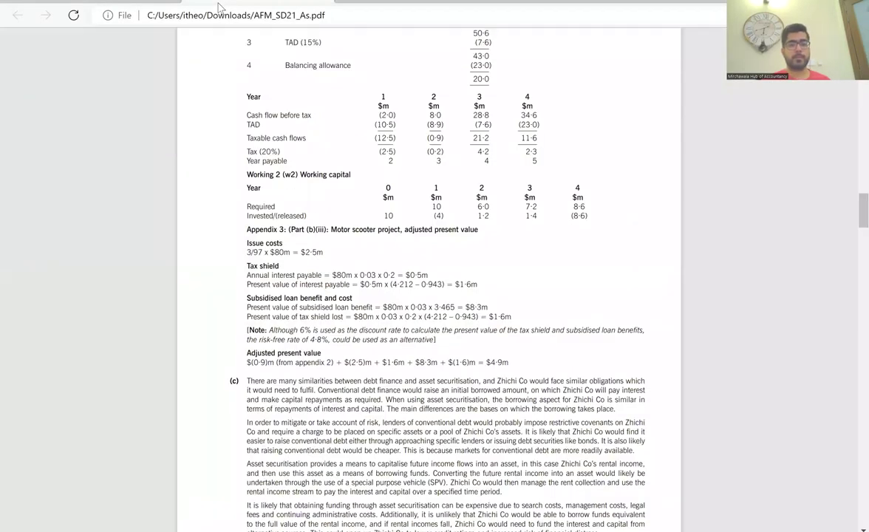
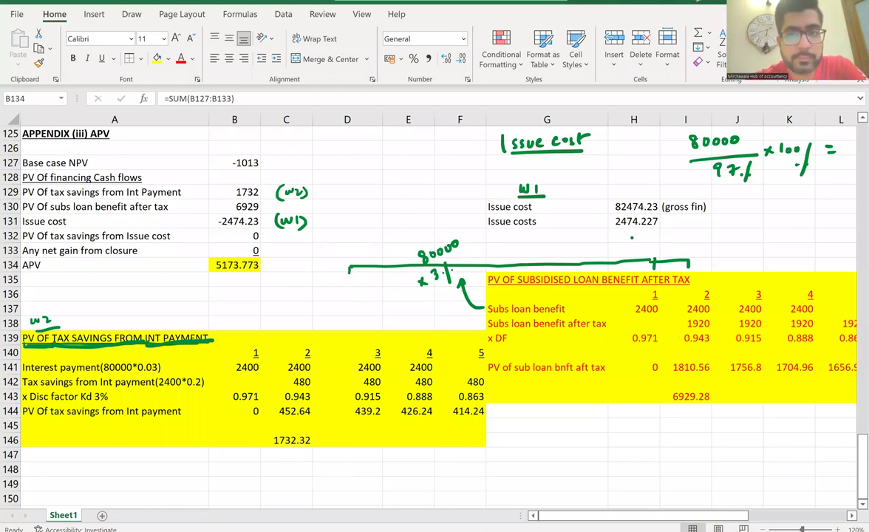
{"action": "key", "text": "alt+Tab"}
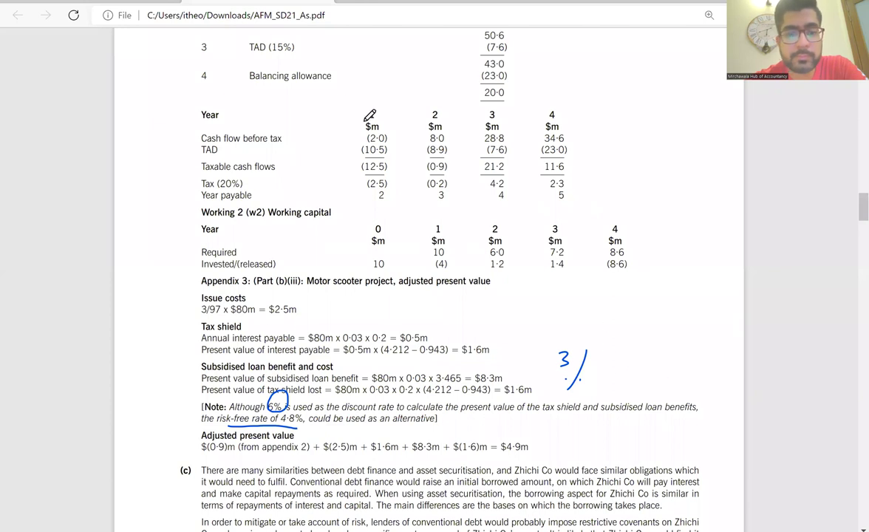
Step: Switch to AFM_SD21_Qs.pdf and examine the part (b) requirements on page 9, with a glance back at the APV appendix in Excel
{"action": "left_click", "coordinate": [164, 6]}
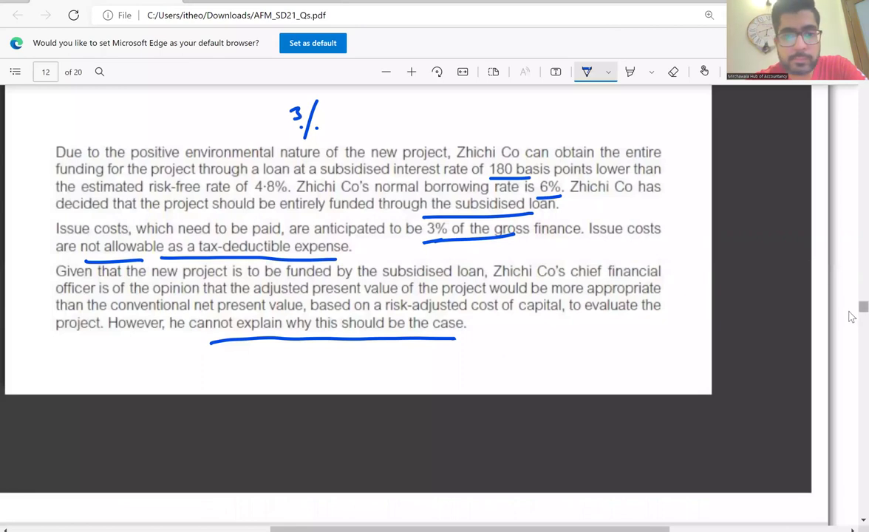
{"action": "scroll", "coordinate": [851, 305], "scroll_direction": "up", "scroll_amount": 1}
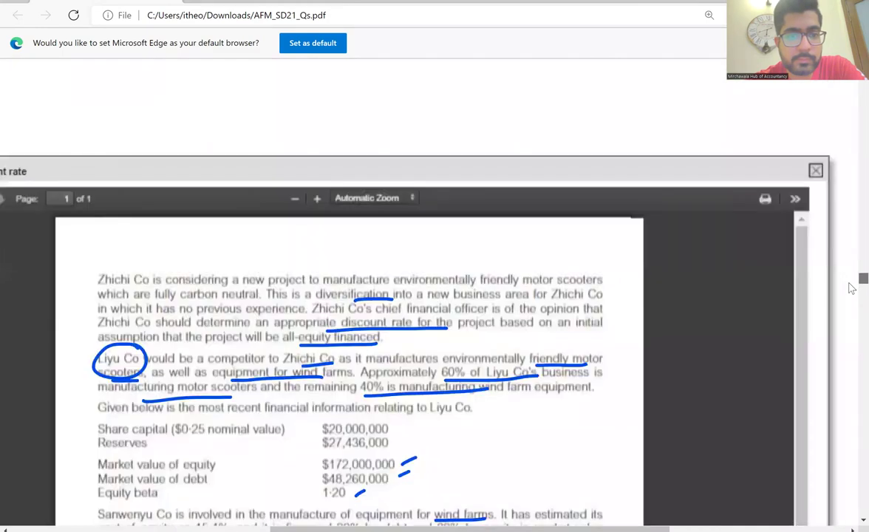
{"action": "scroll", "coordinate": [852, 287], "scroll_direction": "up", "scroll_amount": 3}
{"action": "scroll", "coordinate": [851, 286], "scroll_direction": "up", "scroll_amount": 5}
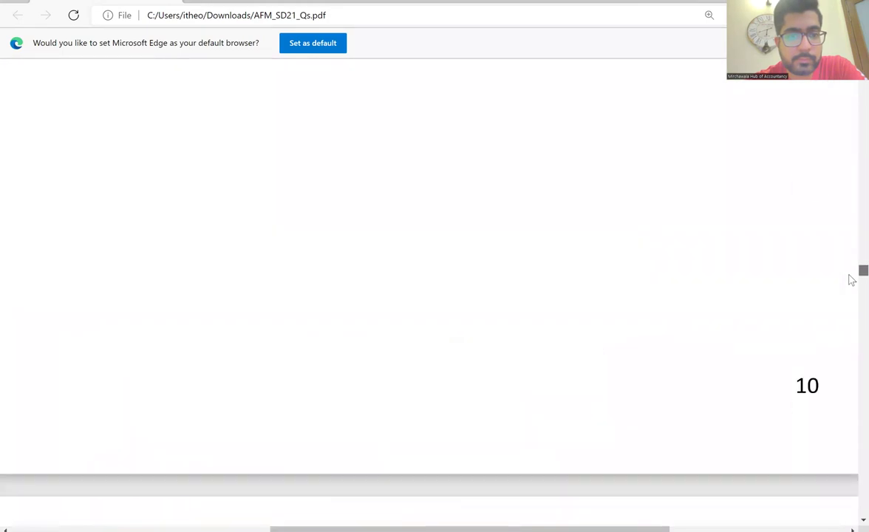
{"action": "scroll", "coordinate": [851, 269], "scroll_direction": "up", "scroll_amount": 5}
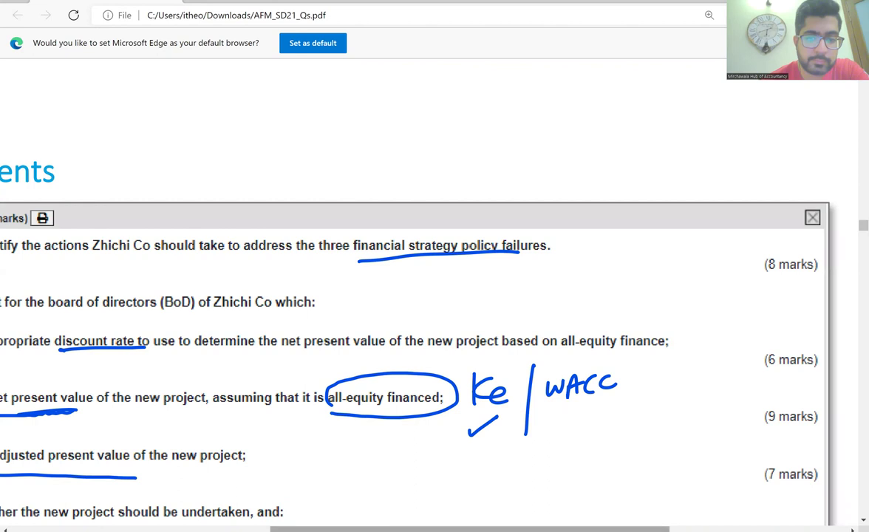
{"action": "scroll", "coordinate": [395, 318], "scroll_direction": "left", "scroll_amount": 5}
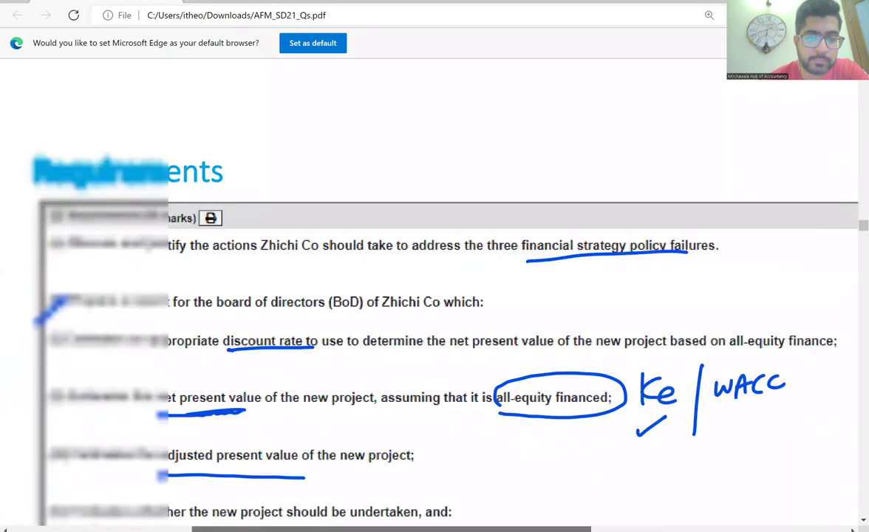
{"action": "scroll", "coordinate": [506, 482], "scroll_direction": "right", "scroll_amount": 1}
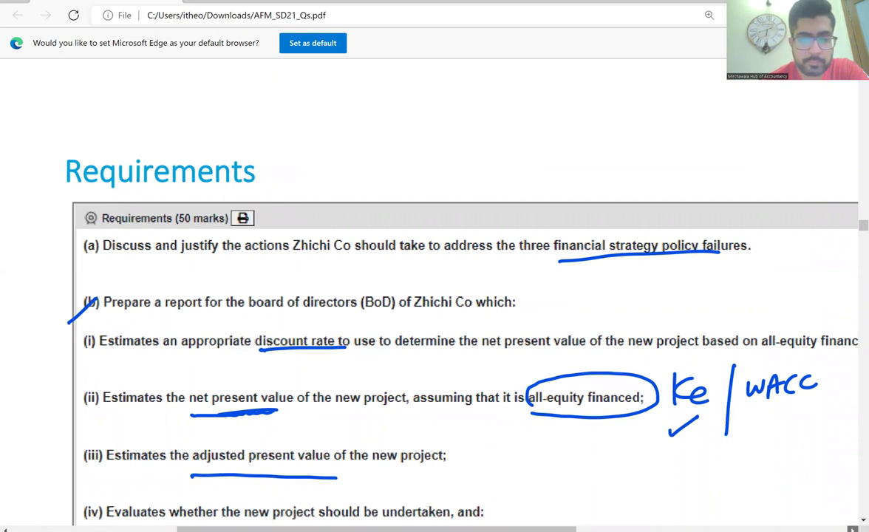
{"action": "scroll", "coordinate": [434, 355], "scroll_direction": "right", "scroll_amount": 3}
{"action": "scroll", "coordinate": [399, 296], "scroll_direction": "down", "scroll_amount": 3}
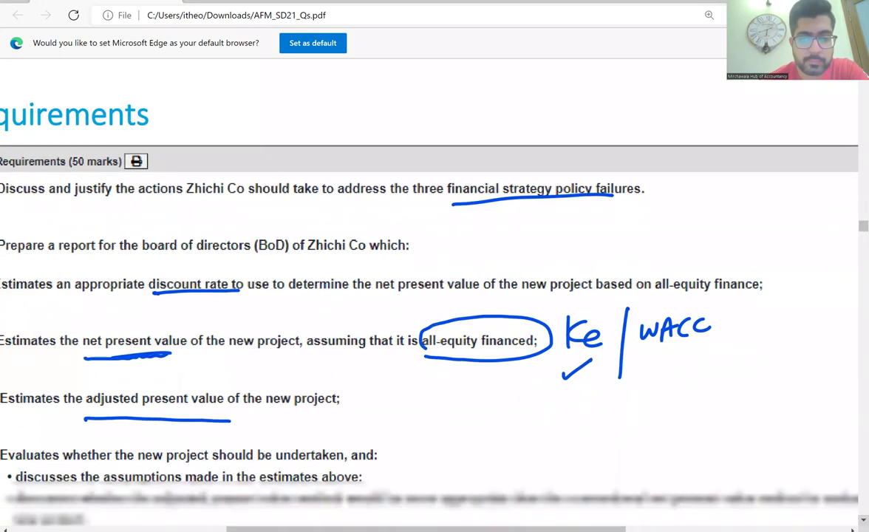
{"action": "mouse_move", "coordinate": [425, 65]}
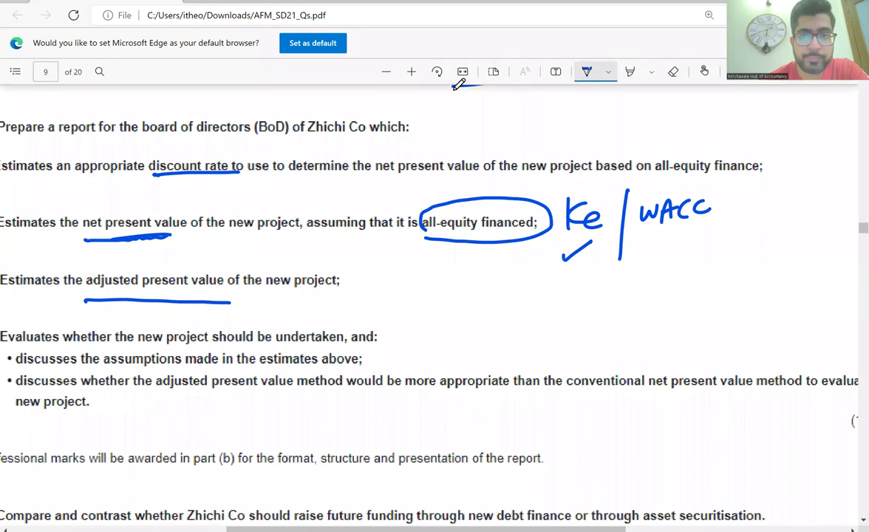
{"action": "left_click", "coordinate": [386, 72]}
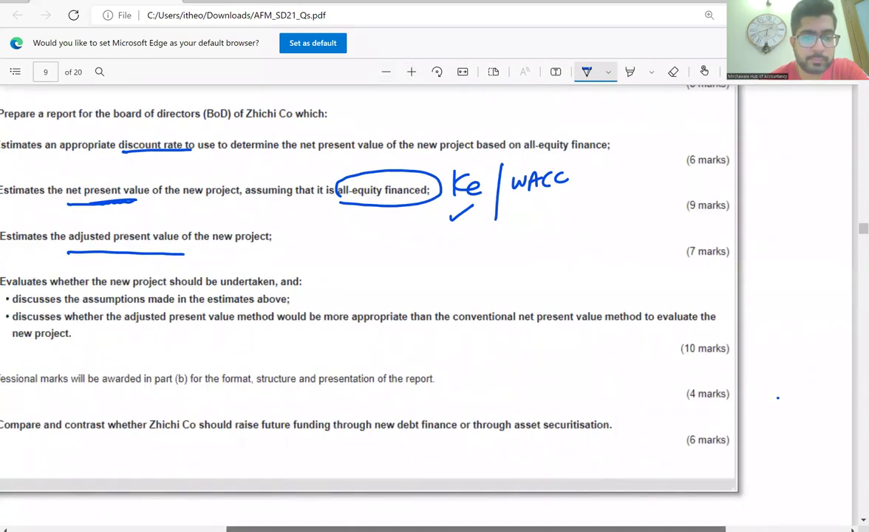
{"action": "scroll", "coordinate": [295, 480], "scroll_direction": "left", "scroll_amount": 3}
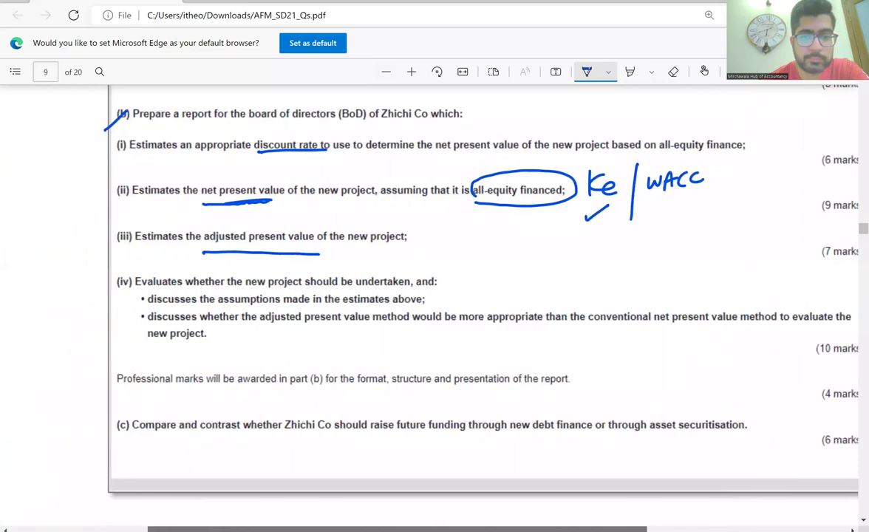
{"action": "scroll", "coordinate": [219, 510], "scroll_direction": "right", "scroll_amount": 2}
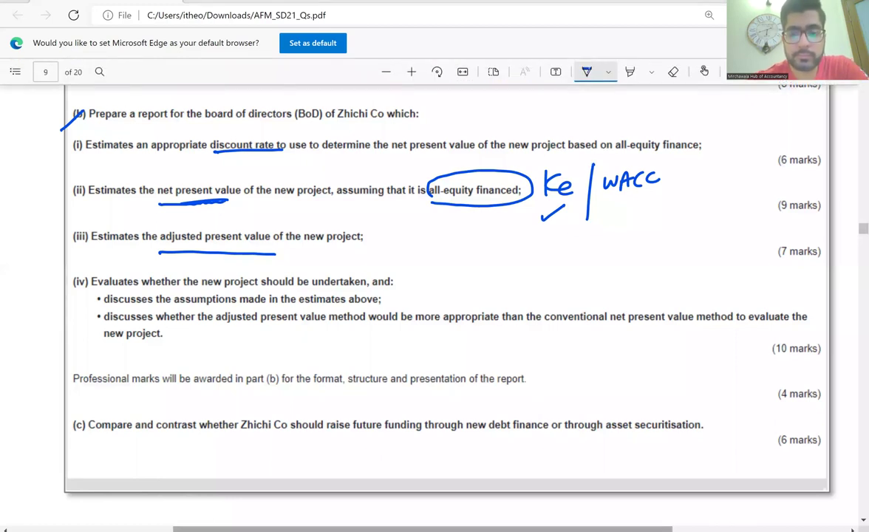
{"action": "key", "text": "alt+Tab"}
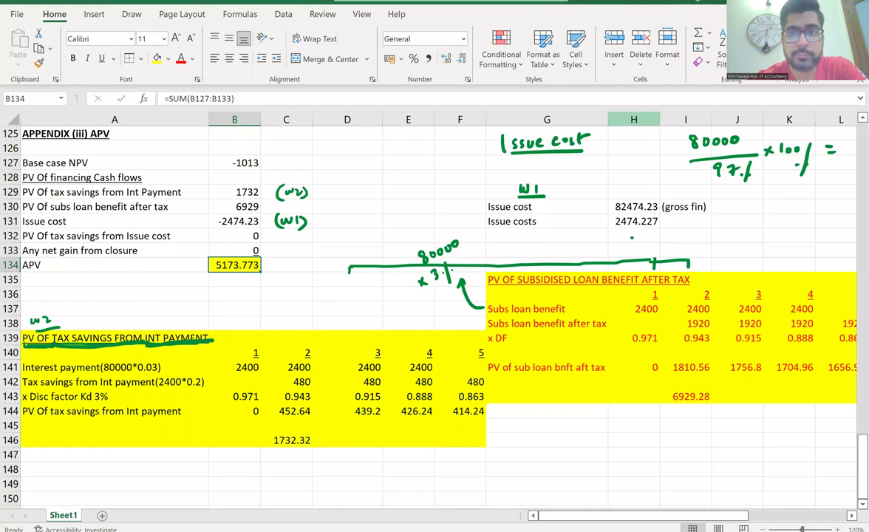
{"action": "key", "text": "alt+Tab"}
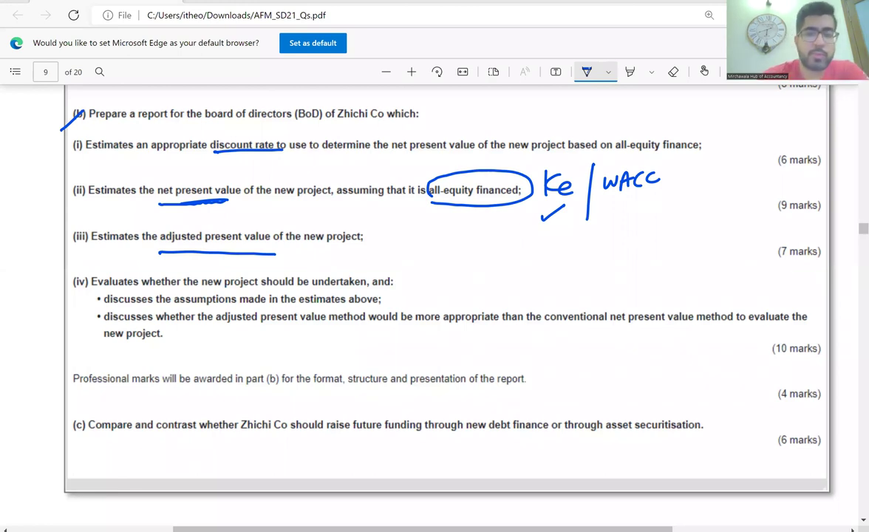
Step: Ink a small circled dot beside the requirement (iv) heading line and write "3-4" beside the assumptions bullet
{"action": "left_click", "coordinate": [406, 277]}
{"action": "left_click_drag", "start_coordinate": [405, 270], "coordinate": [403, 271]}
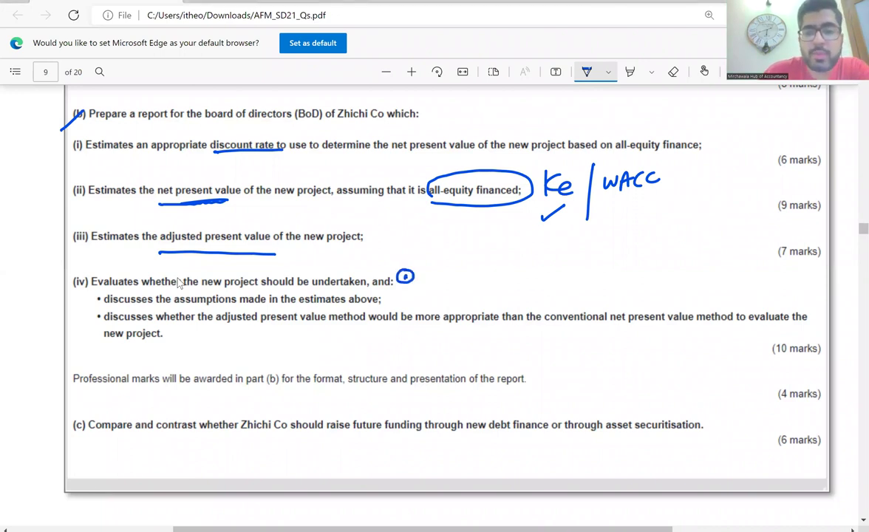
{"action": "mouse_move", "coordinate": [401, 293]}
{"action": "left_mouse_down"}
{"action": "mouse_move", "coordinate": [402, 301]}
{"action": "mouse_move", "coordinate": [427, 296]}
{"action": "mouse_move", "coordinate": [417, 296]}
{"action": "left_mouse_up"}
{"action": "left_click", "coordinate": [414, 296]}
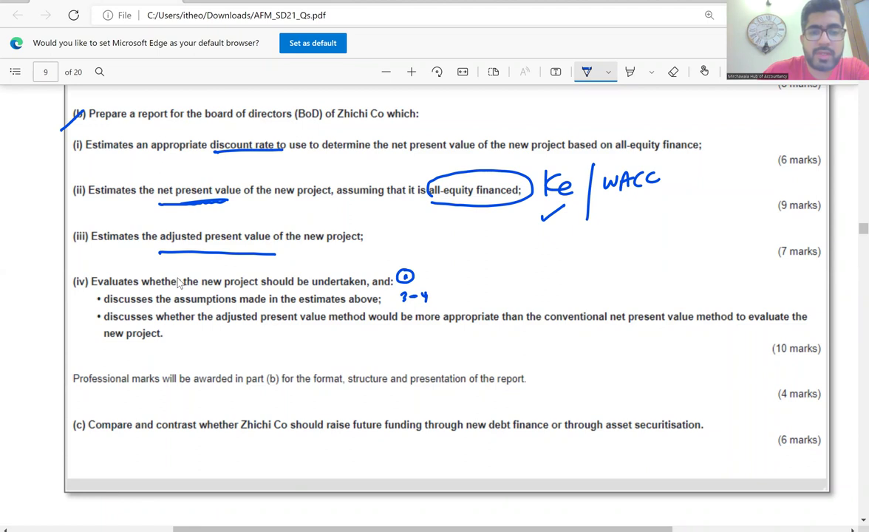
Step: Underline the bullet comparing APV with conventional NPV, including "new project", and handwrite "adv of APV 4-5" beneath it
{"action": "left_click_drag", "start_coordinate": [272, 325], "coordinate": [690, 323]}
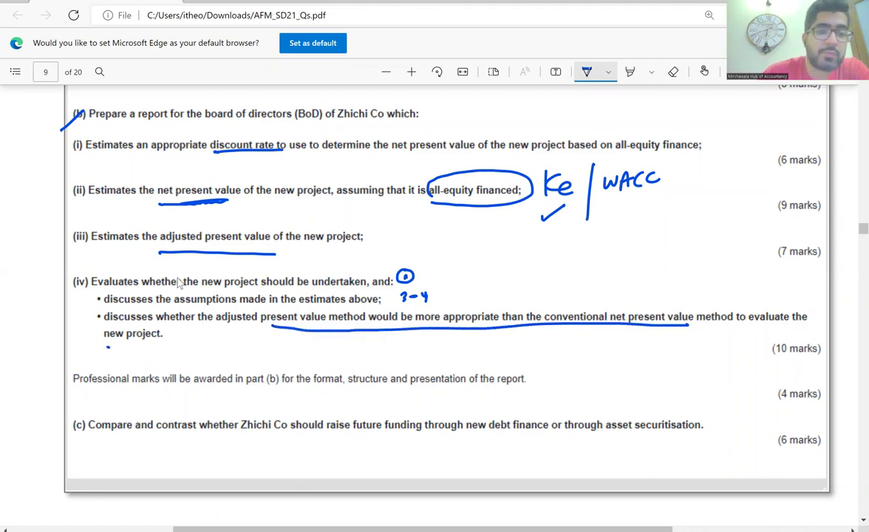
{"action": "left_click_drag", "start_coordinate": [106, 347], "coordinate": [150, 352]}
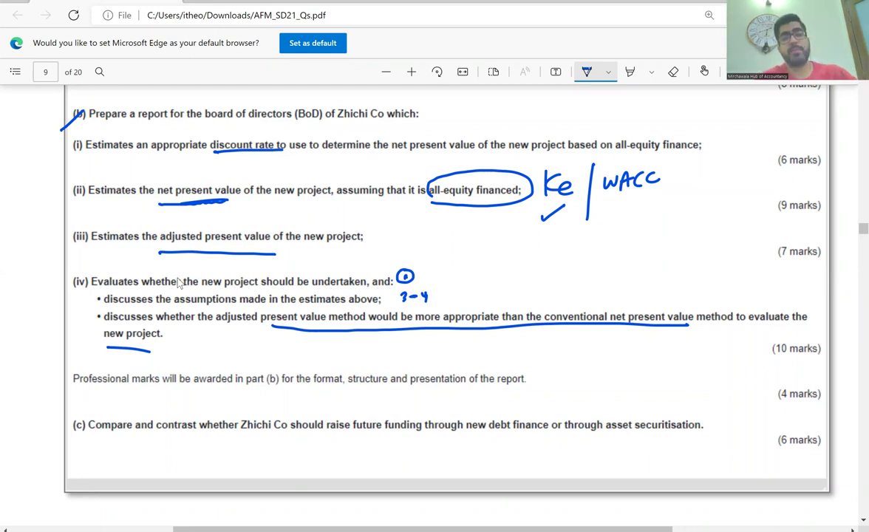
{"action": "mouse_move", "coordinate": [244, 340]}
{"action": "left_mouse_down"}
{"action": "mouse_move", "coordinate": [236, 347]}
{"action": "mouse_move", "coordinate": [257, 352]}
{"action": "mouse_move", "coordinate": [284, 340]}
{"action": "left_mouse_up"}
{"action": "left_click_drag", "start_coordinate": [301, 334], "coordinate": [298, 362]}
{"action": "left_click_drag", "start_coordinate": [307, 352], "coordinate": [330, 342]}
{"action": "left_click_drag", "start_coordinate": [329, 337], "coordinate": [338, 336]}
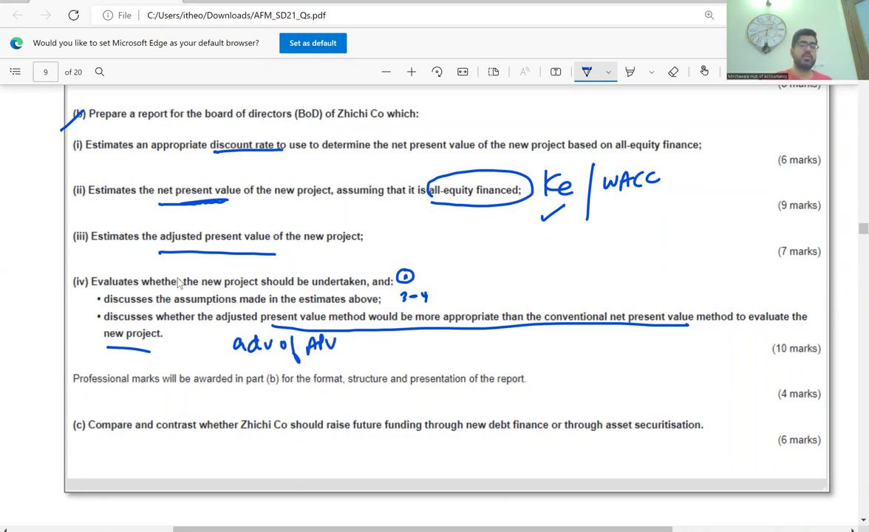
{"action": "left_click_drag", "start_coordinate": [359, 338], "coordinate": [365, 352]}
{"action": "mouse_move", "coordinate": [372, 345]}
{"action": "left_mouse_down"}
{"action": "mouse_move", "coordinate": [383, 341]}
{"action": "mouse_move", "coordinate": [383, 352]}
{"action": "left_mouse_up"}
Step: Circle the "(10 marks)" allocation for requirement (iv) and the "(4 marks)" allocation for professional marks
{"action": "mouse_move", "coordinate": [813, 331]}
{"action": "left_mouse_down"}
{"action": "mouse_move", "coordinate": [760, 358]}
{"action": "mouse_move", "coordinate": [816, 338]}
{"action": "left_mouse_up"}
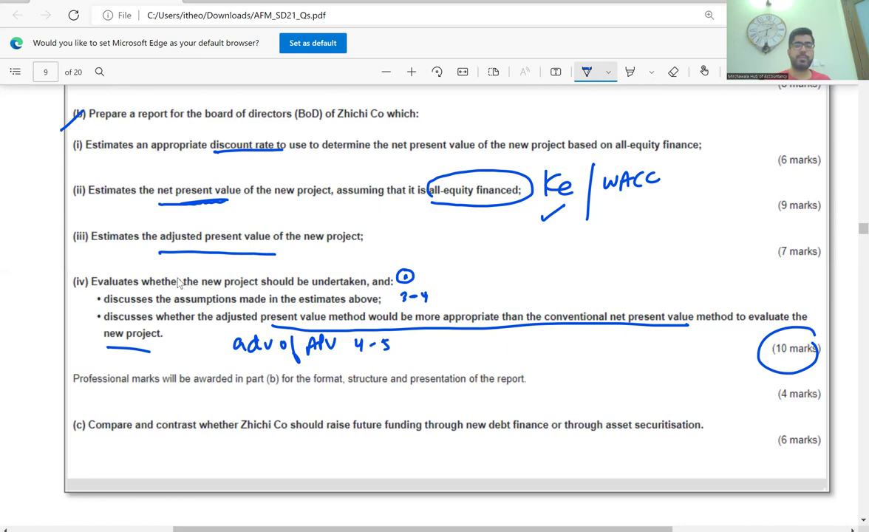
{"action": "mouse_move", "coordinate": [813, 377]}
{"action": "left_mouse_down"}
{"action": "mouse_move", "coordinate": [783, 403]}
{"action": "mouse_move", "coordinate": [817, 381]}
{"action": "left_mouse_up"}
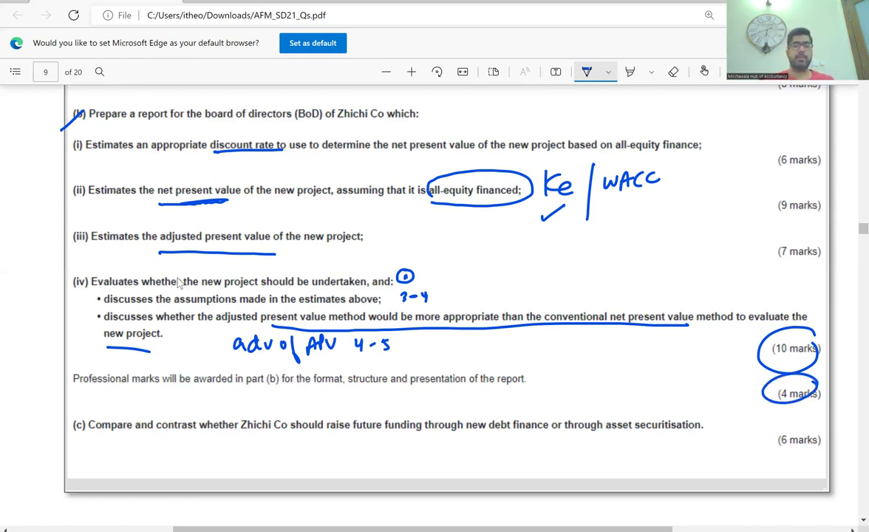